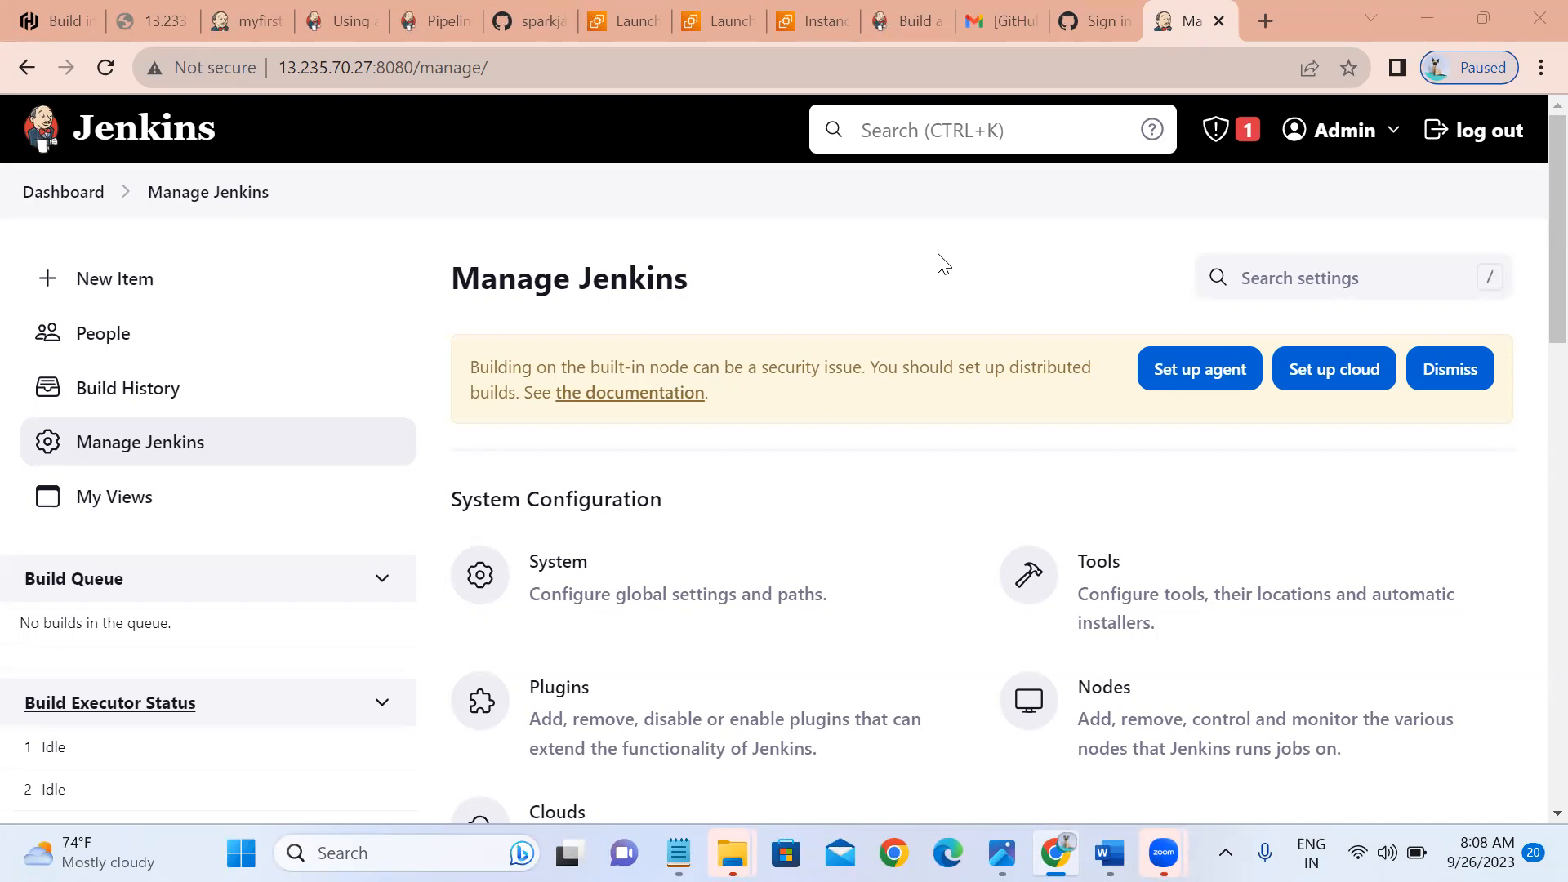
From Manage Jenkins > Nodes, open the New Node form for adding a build agent.
click(1086, 708)
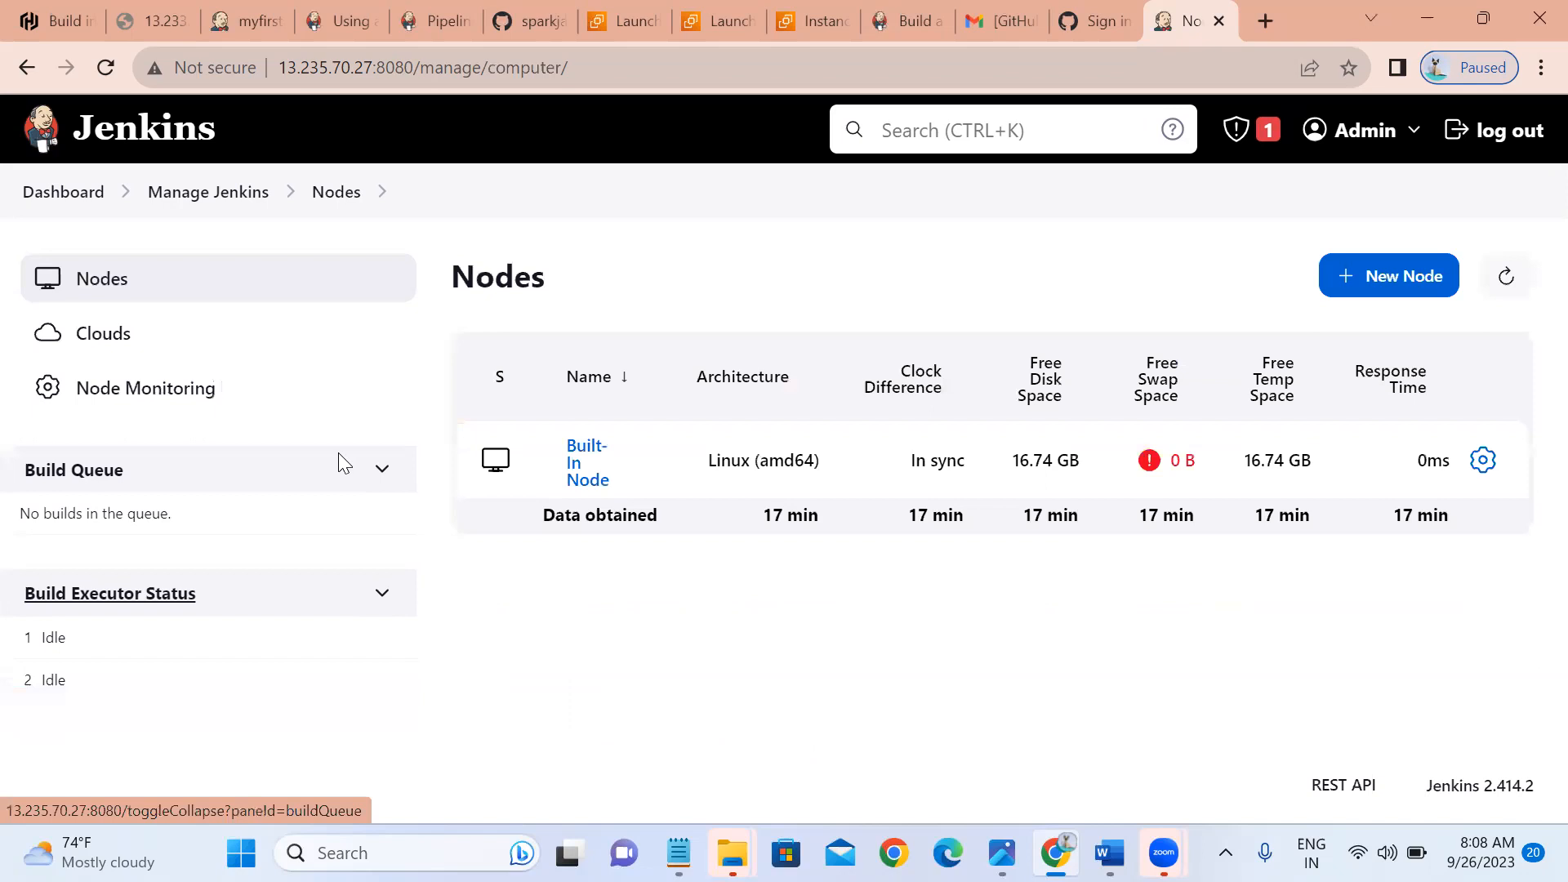
click(1416, 280)
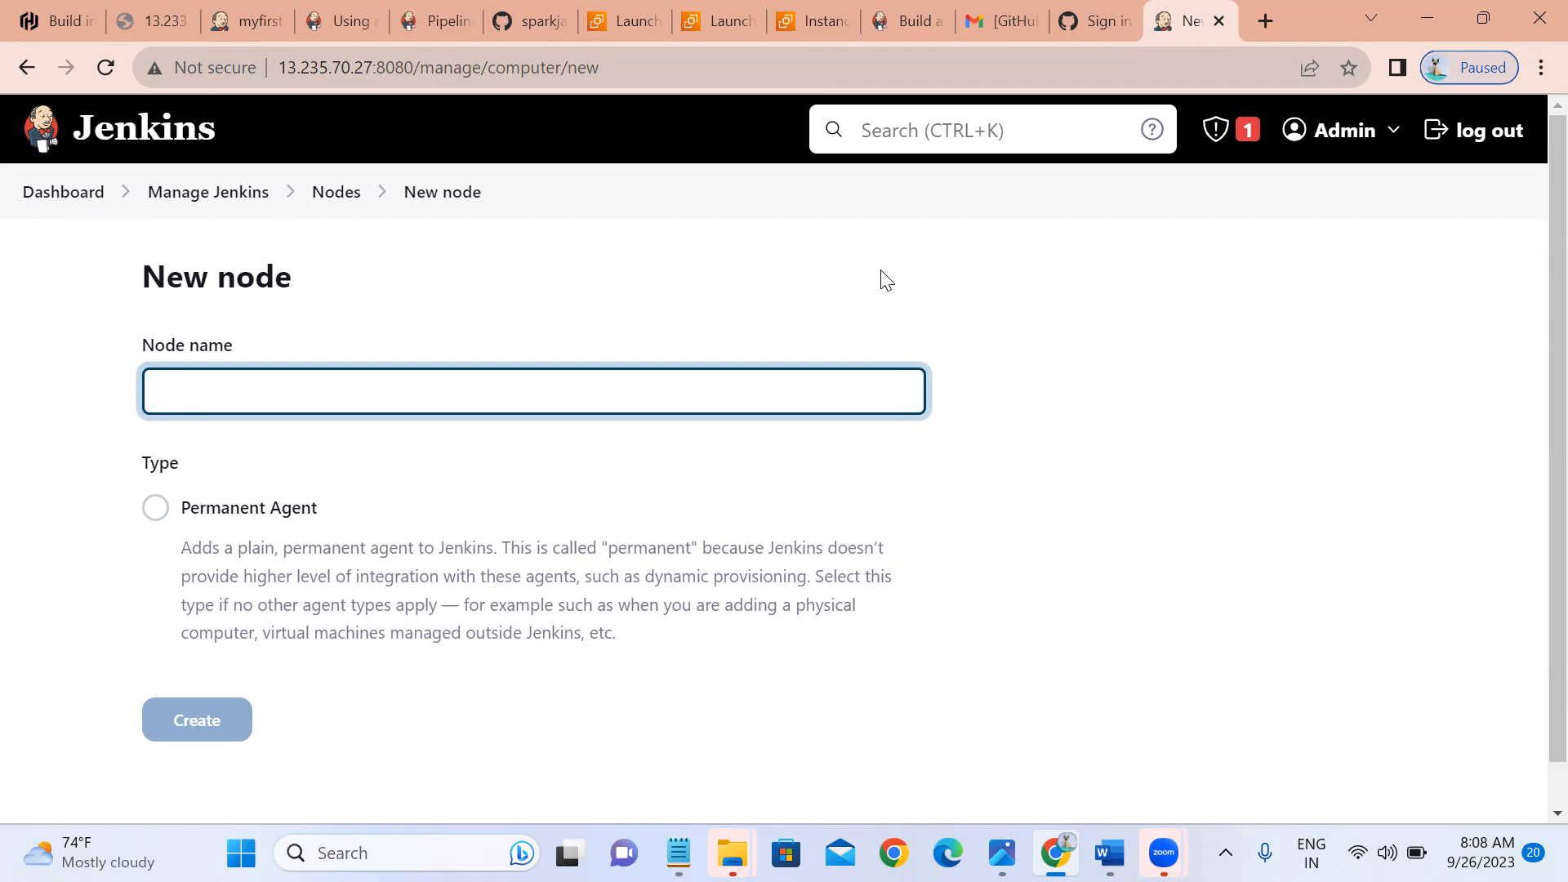
click(979, 131)
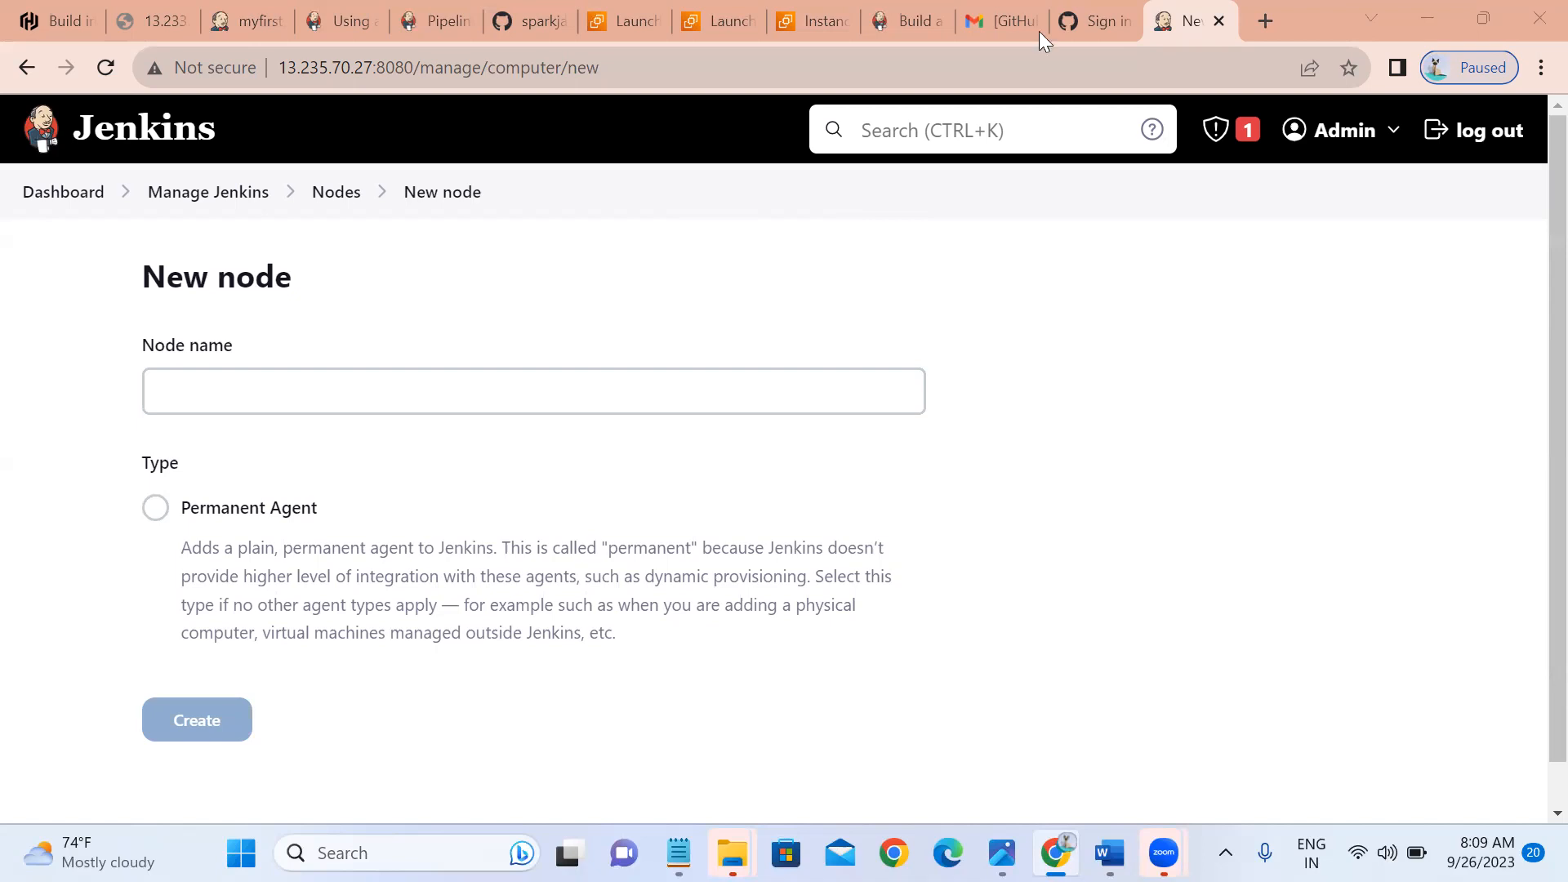
On GitHub, start a forgotten-password reset and fill in the account's e-mail from autofill.
click(1065, 4)
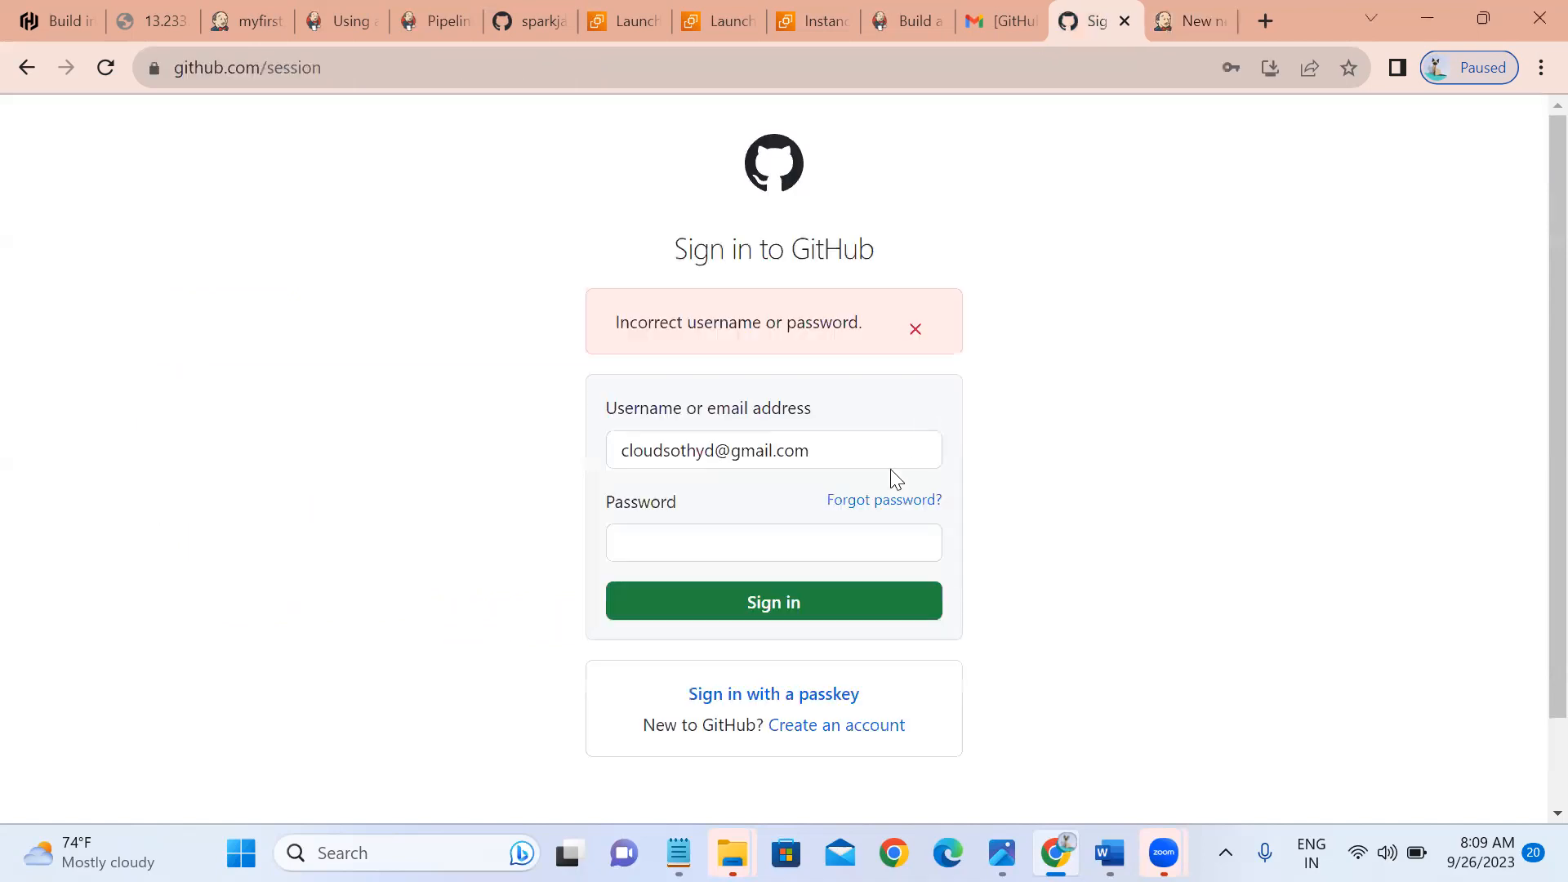
click(873, 508)
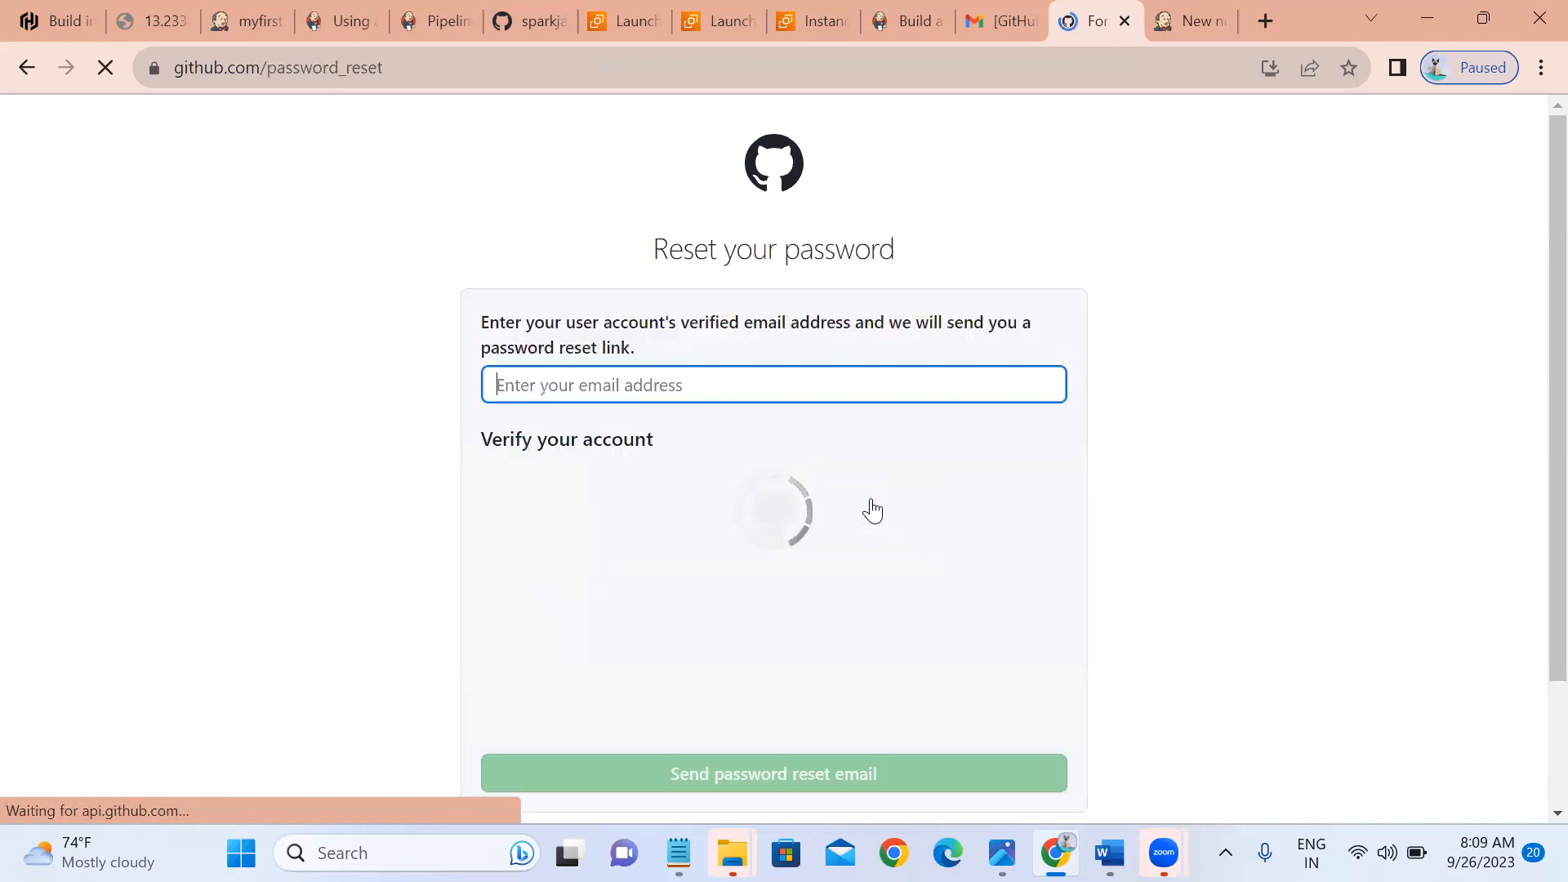
click(580, 400)
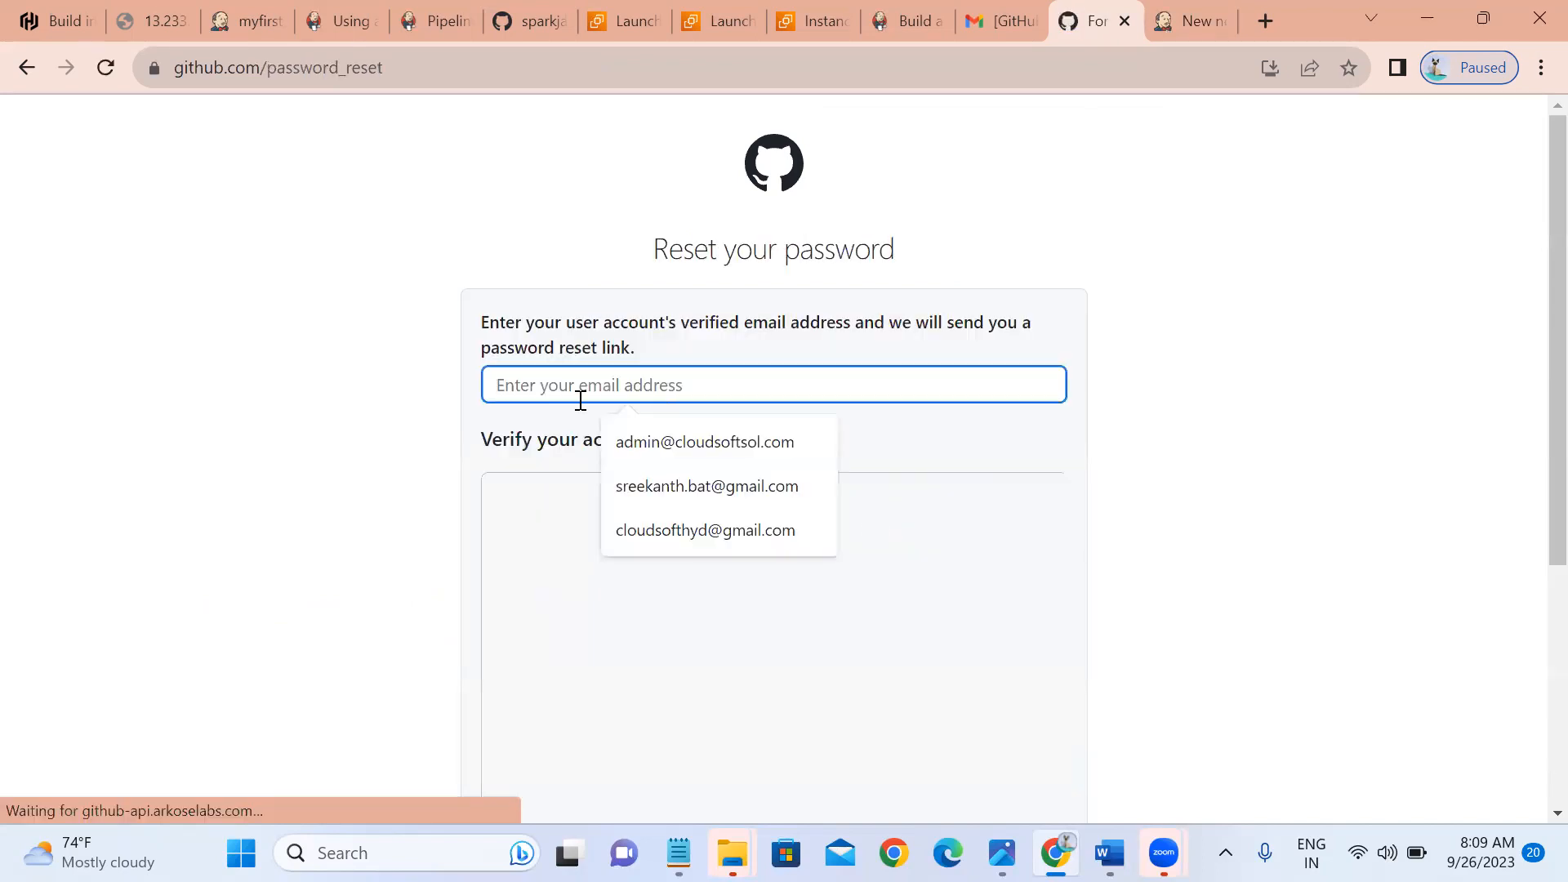
click(664, 533)
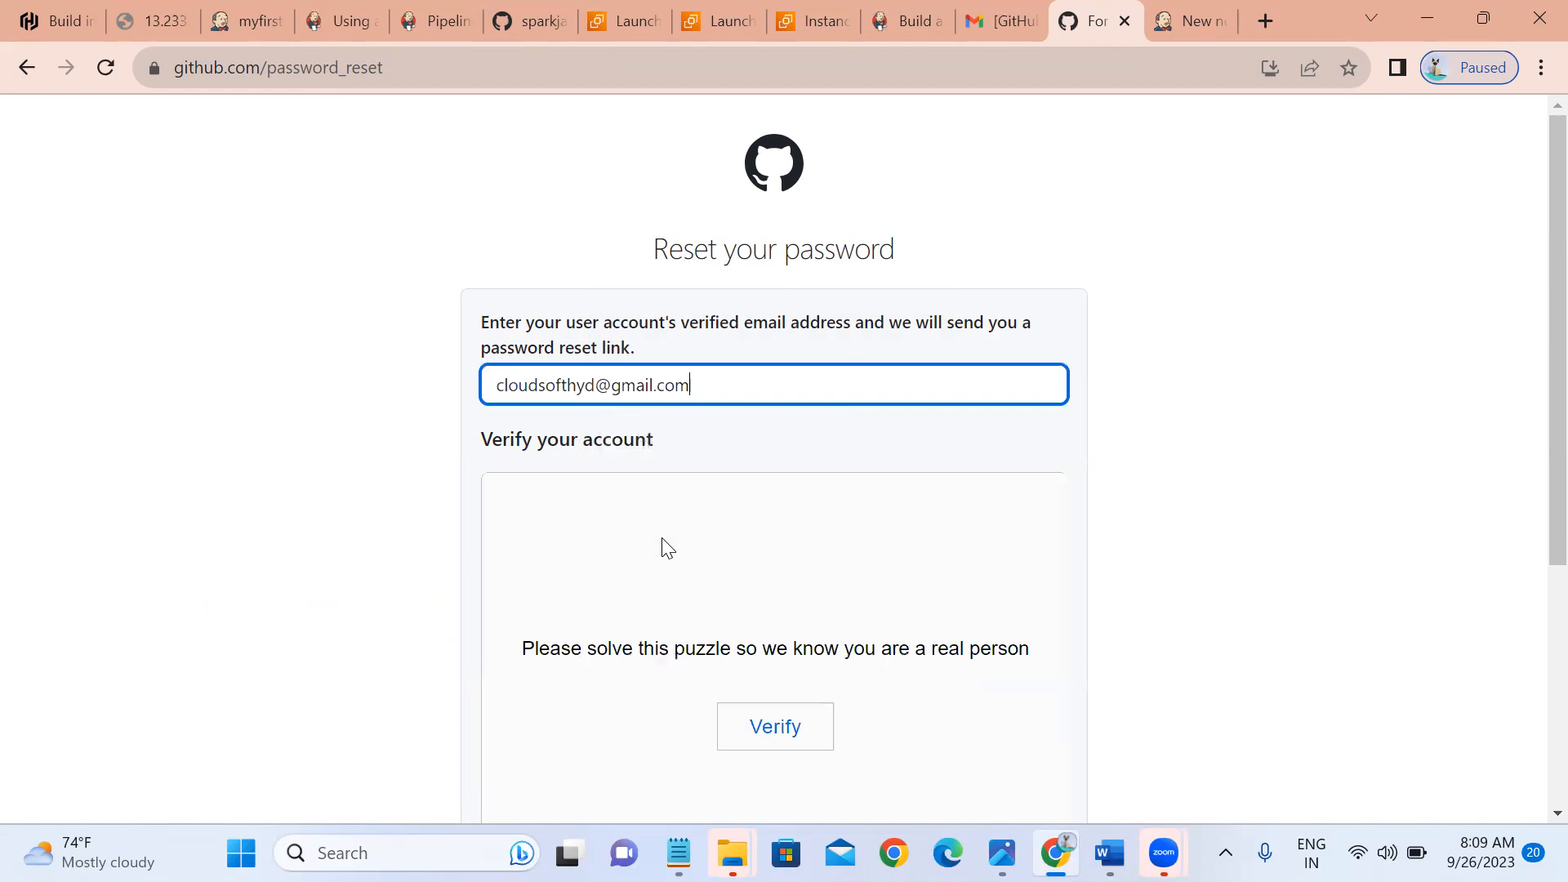
Solve the verification puzzle by rotating the animal to match the hand's direction.
click(744, 729)
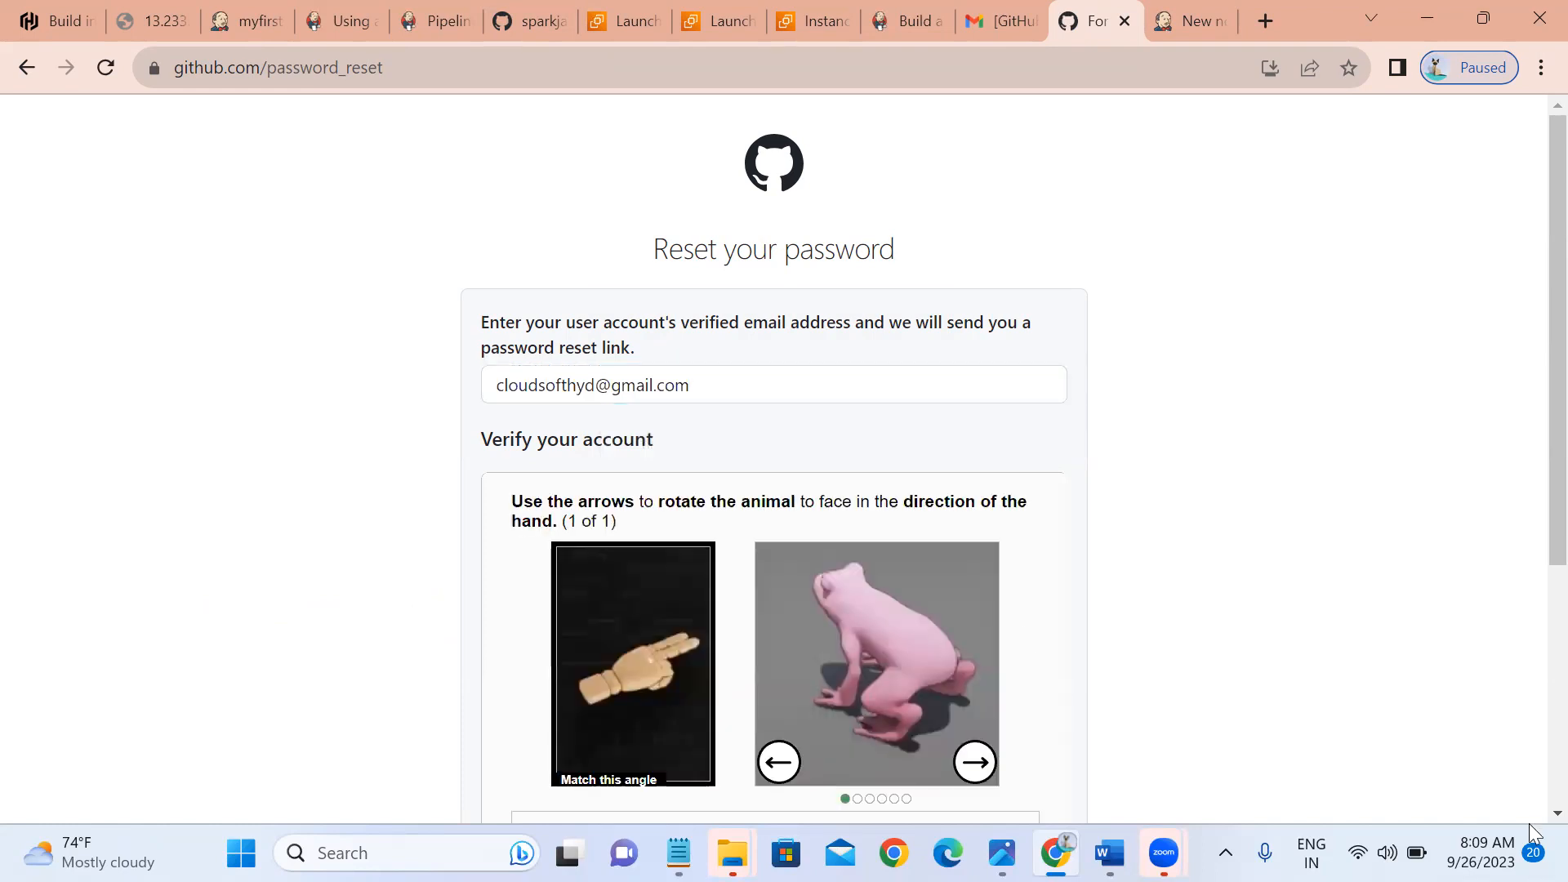
scroll(1534, 817, down, 1)
scroll(1436, 795, down, 2)
click(975, 618)
click(976, 619)
click(975, 618)
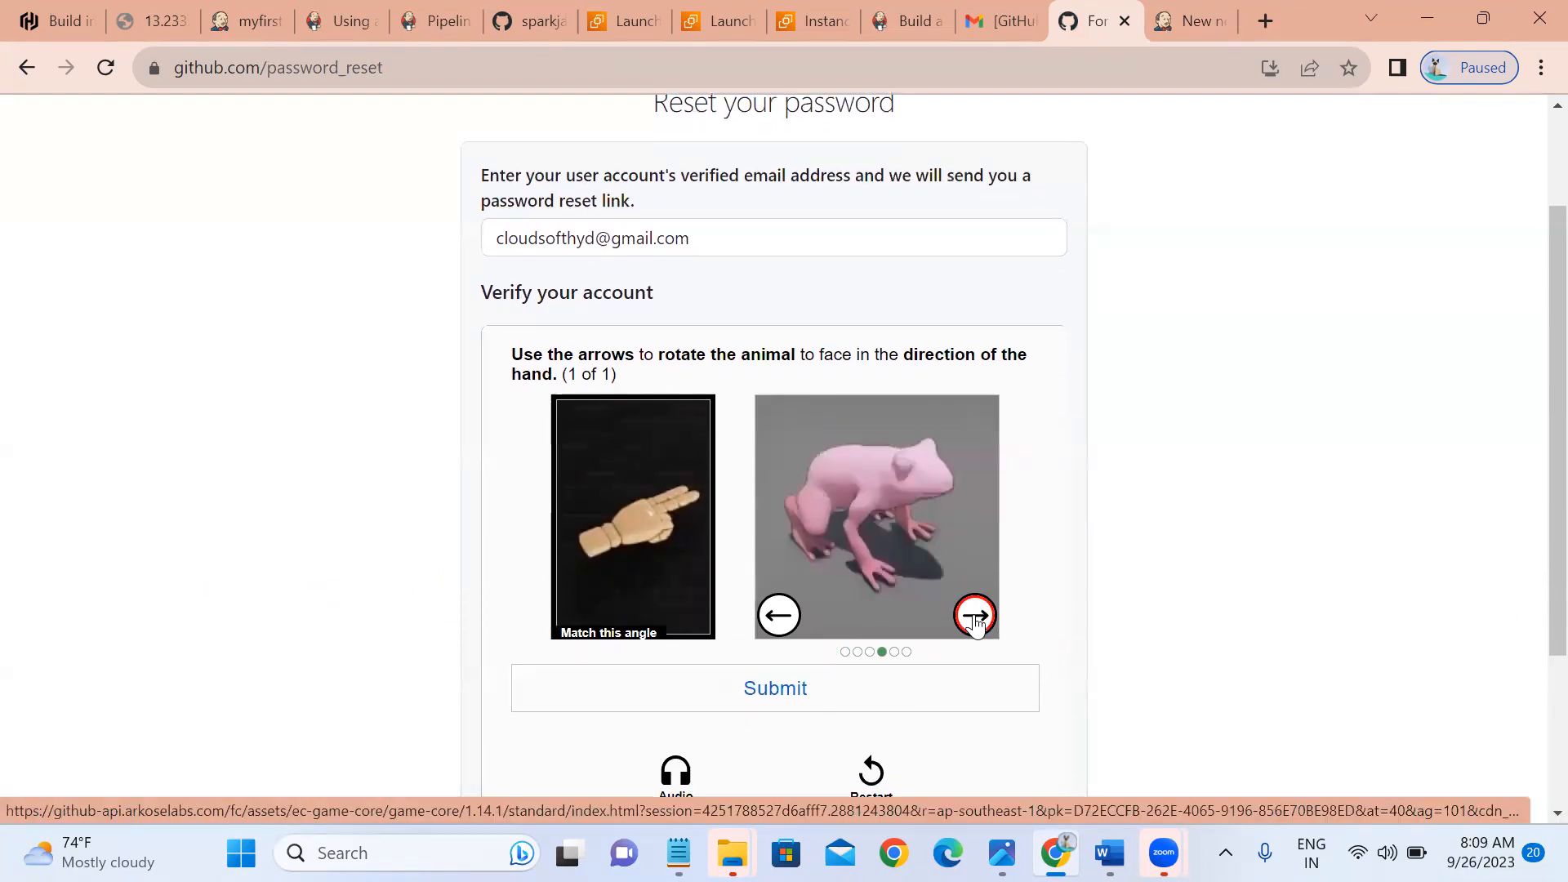
click(976, 618)
click(772, 703)
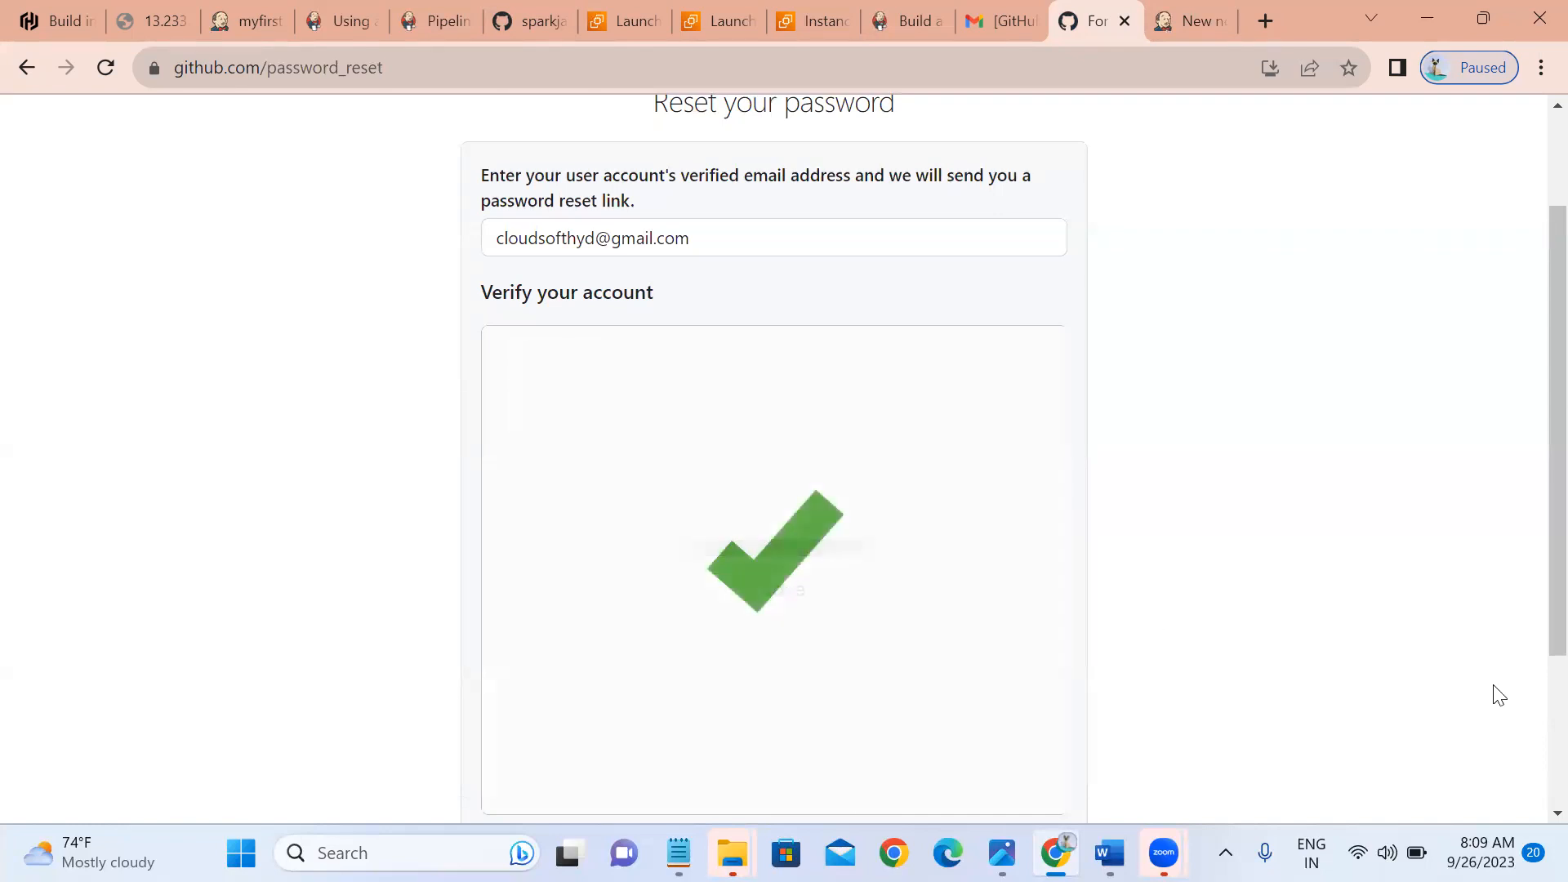
Send the password reset email and return to the sign-in form.
scroll(1532, 798, down, 3)
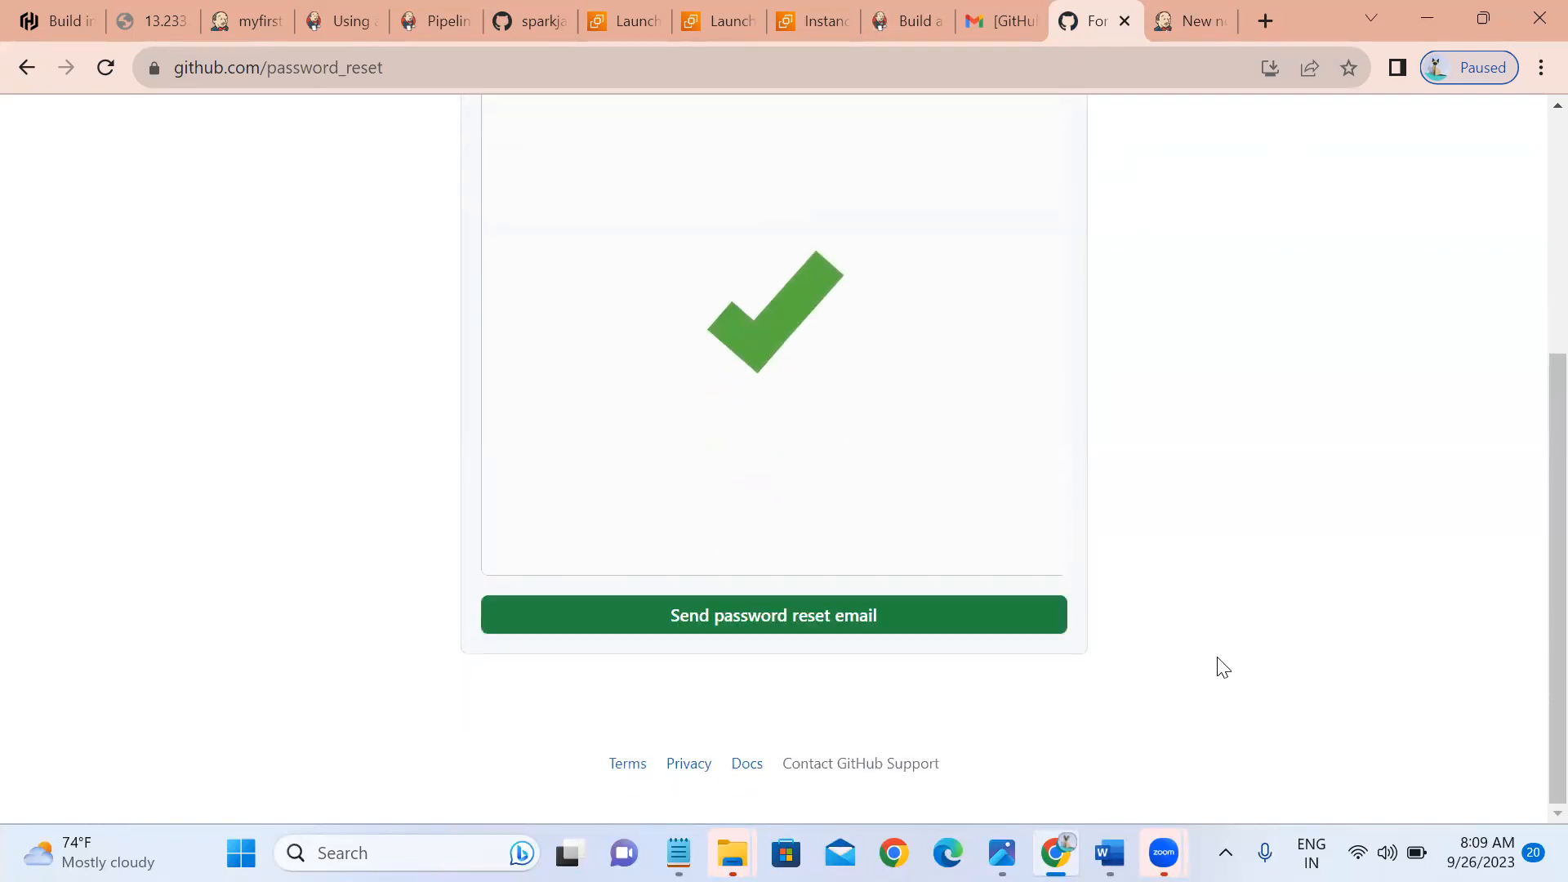
click(704, 616)
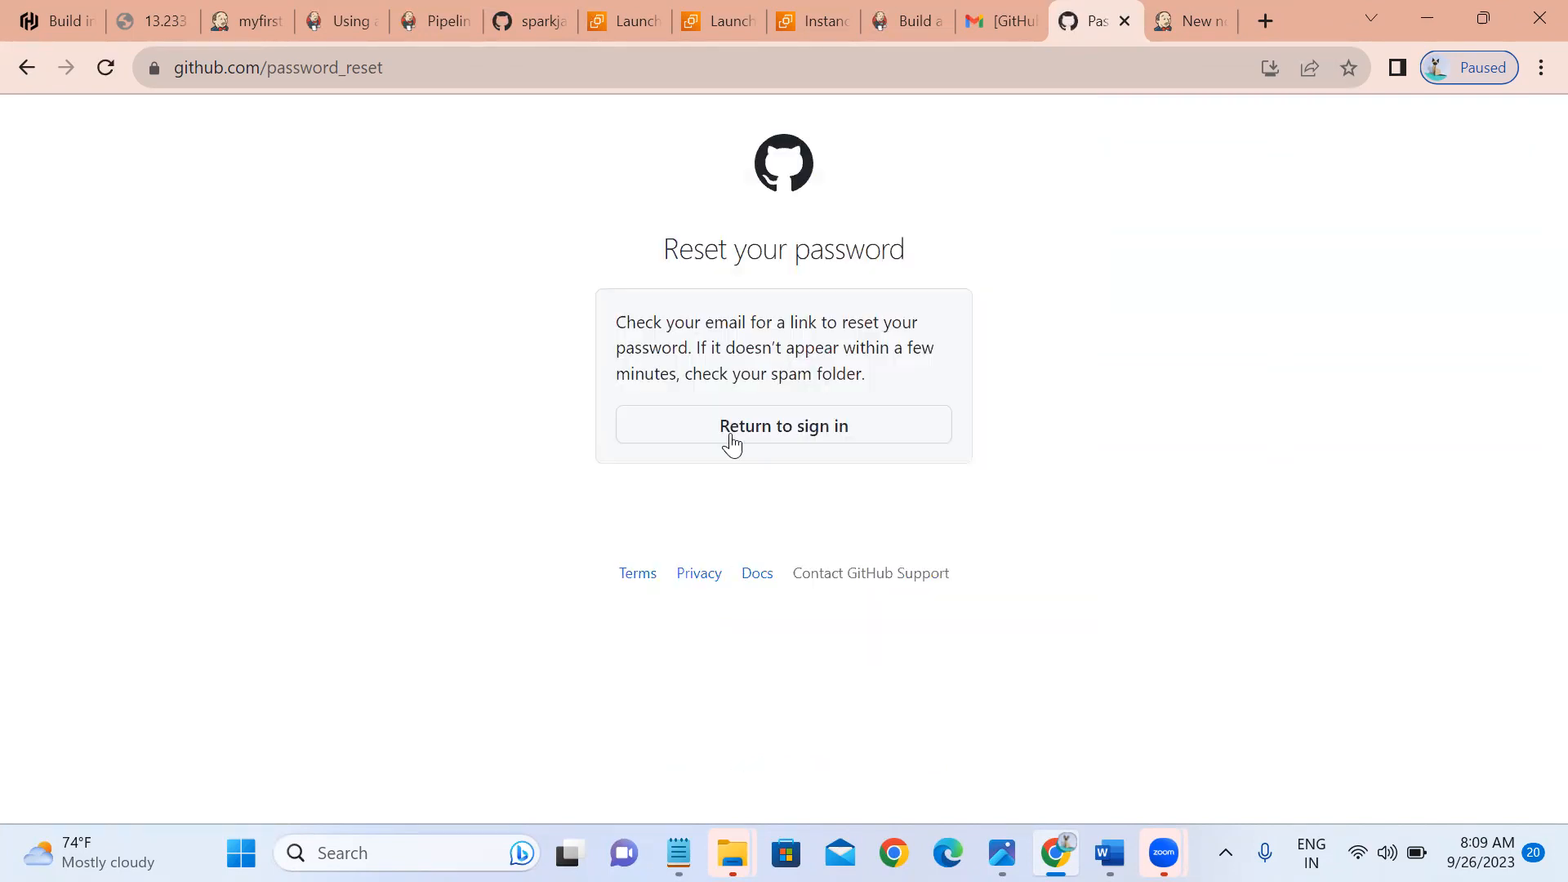
click(732, 443)
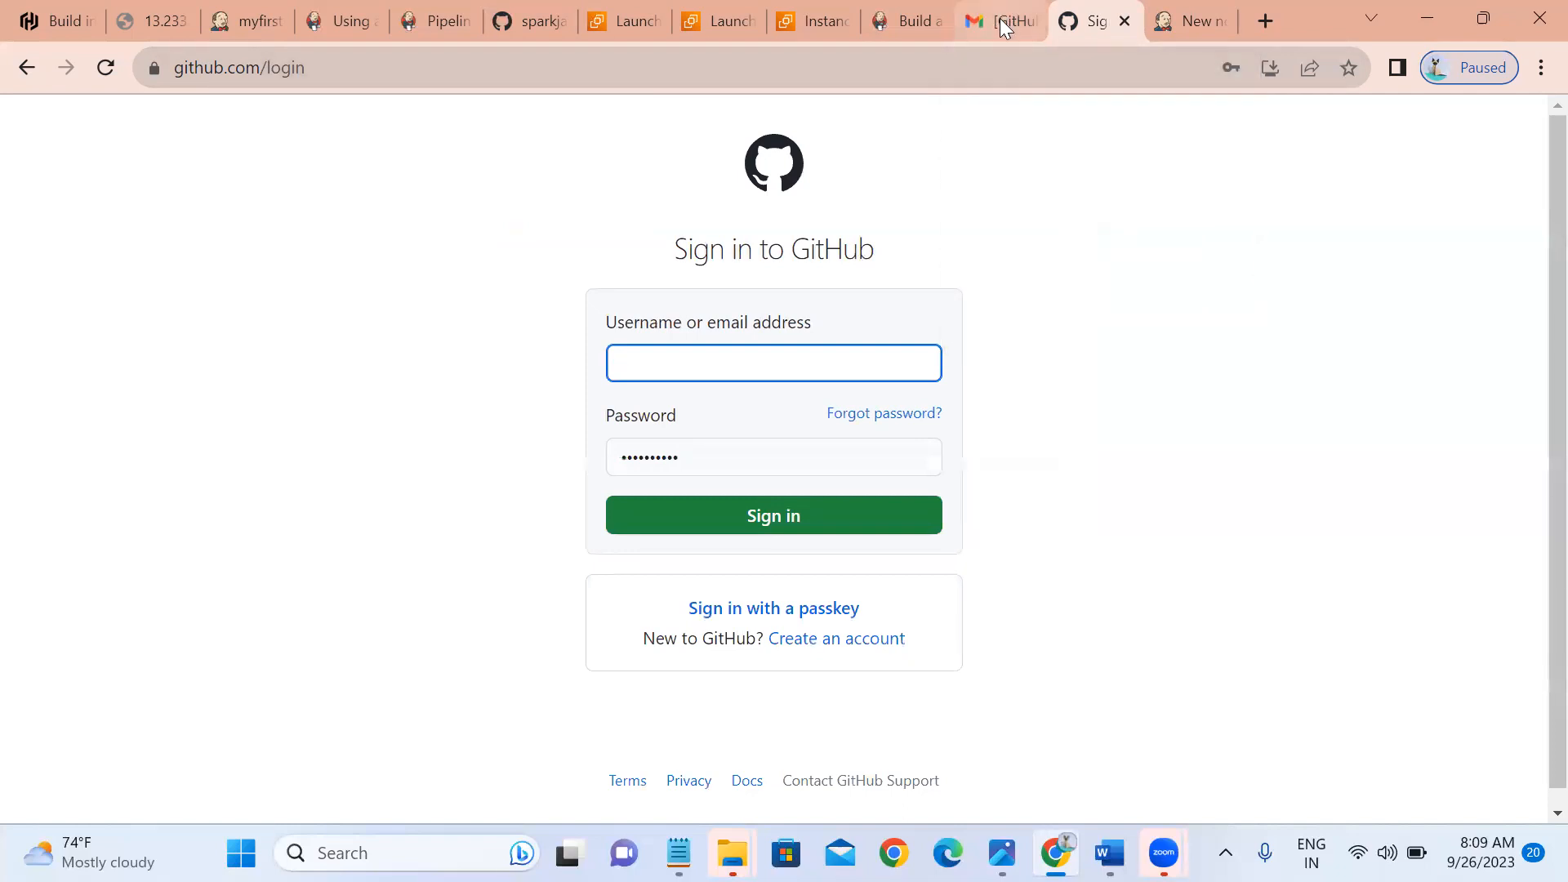
In Gmail, open the newest GitHub password reset email and follow its reset link.
click(1002, 19)
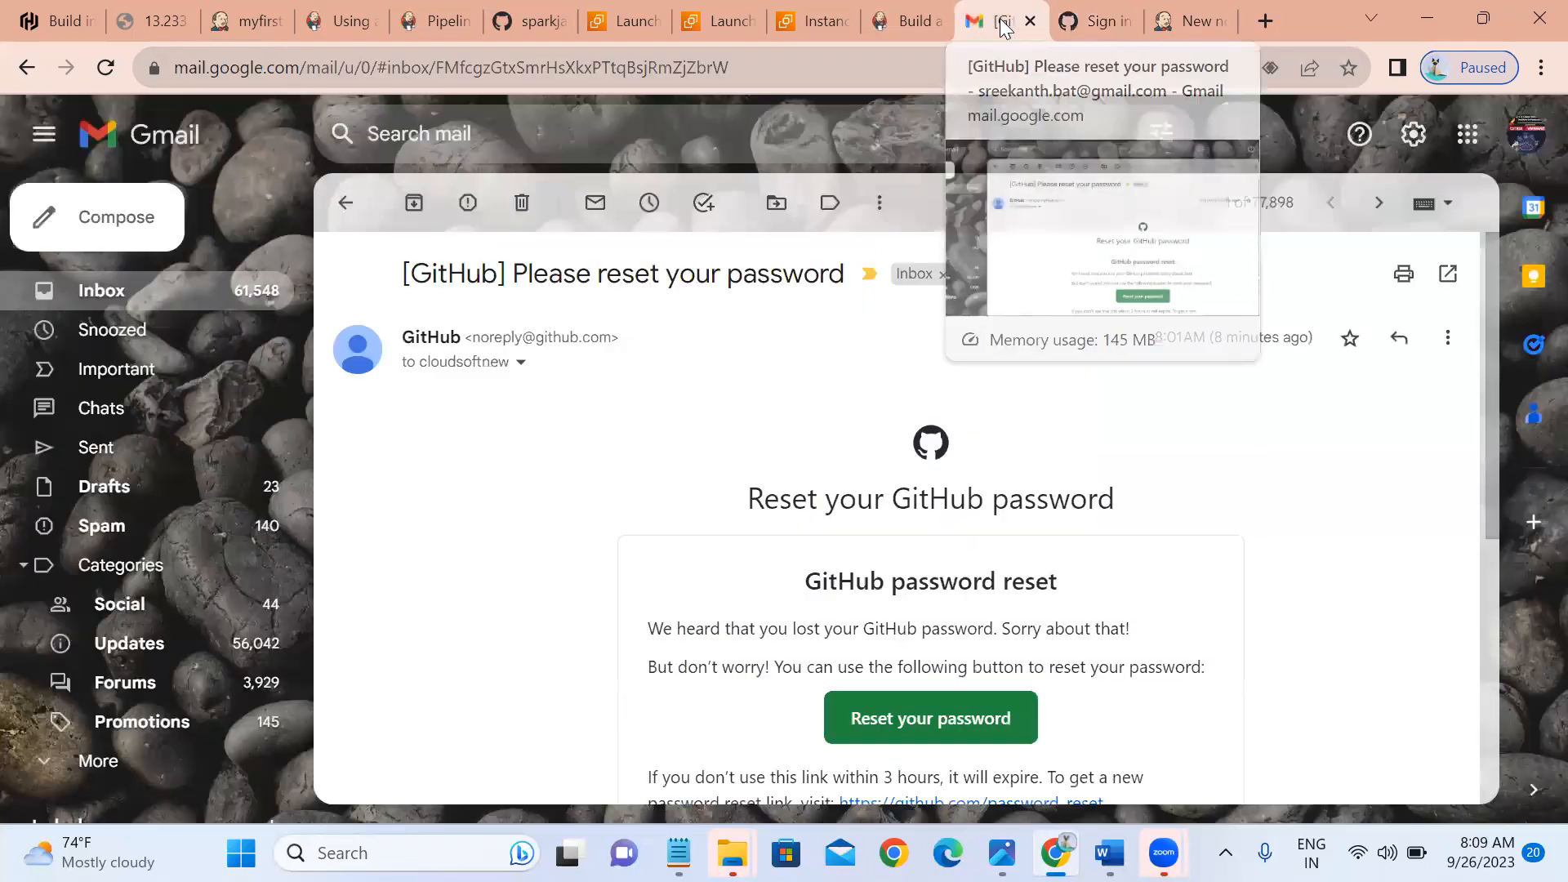
click(119, 299)
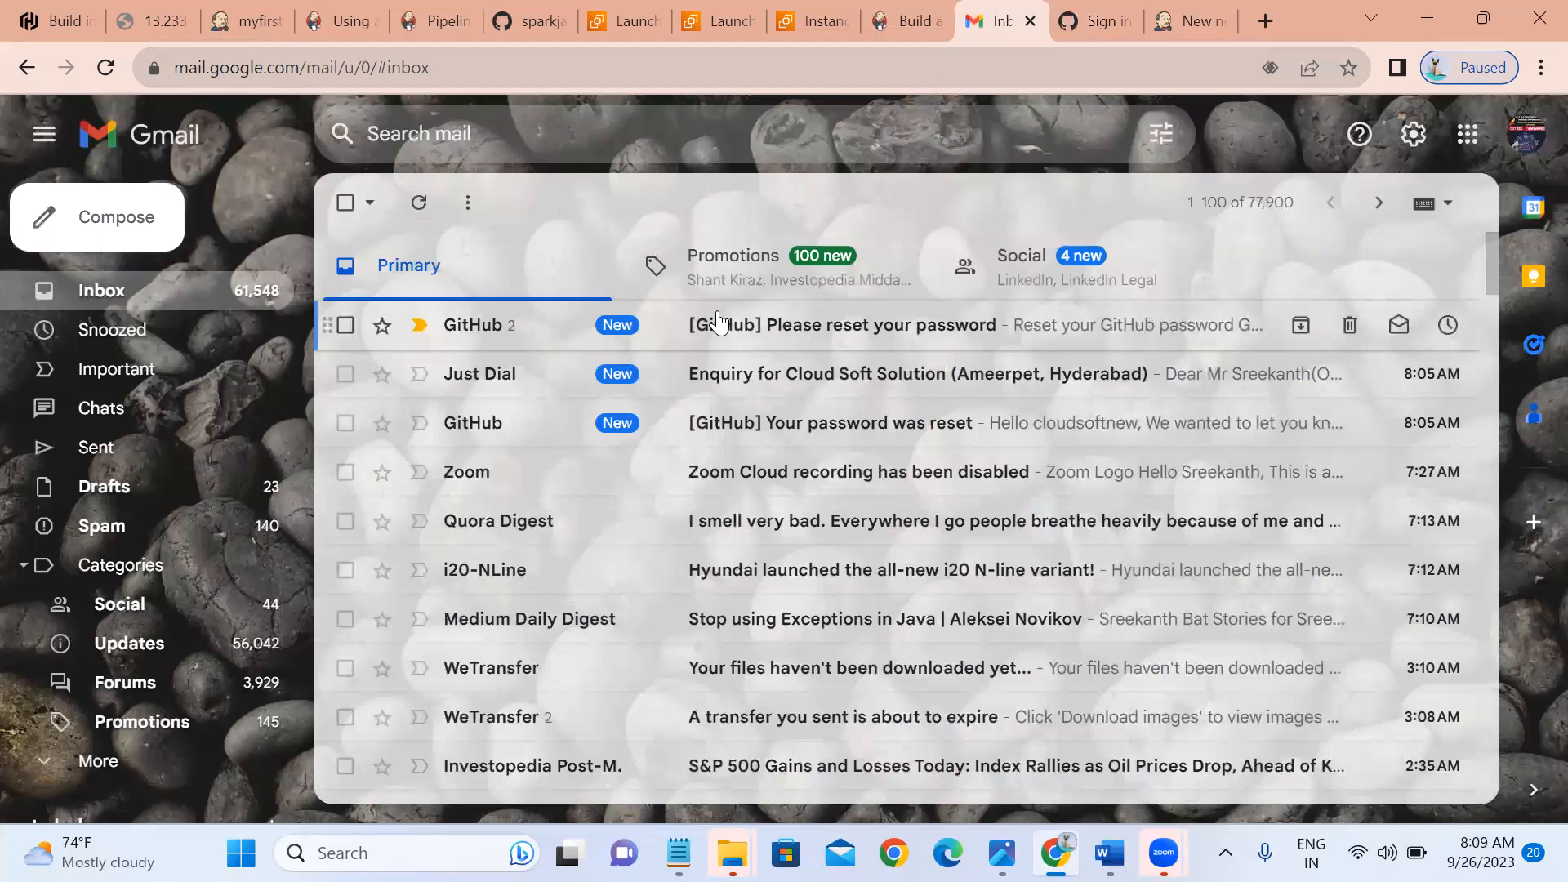
click(717, 322)
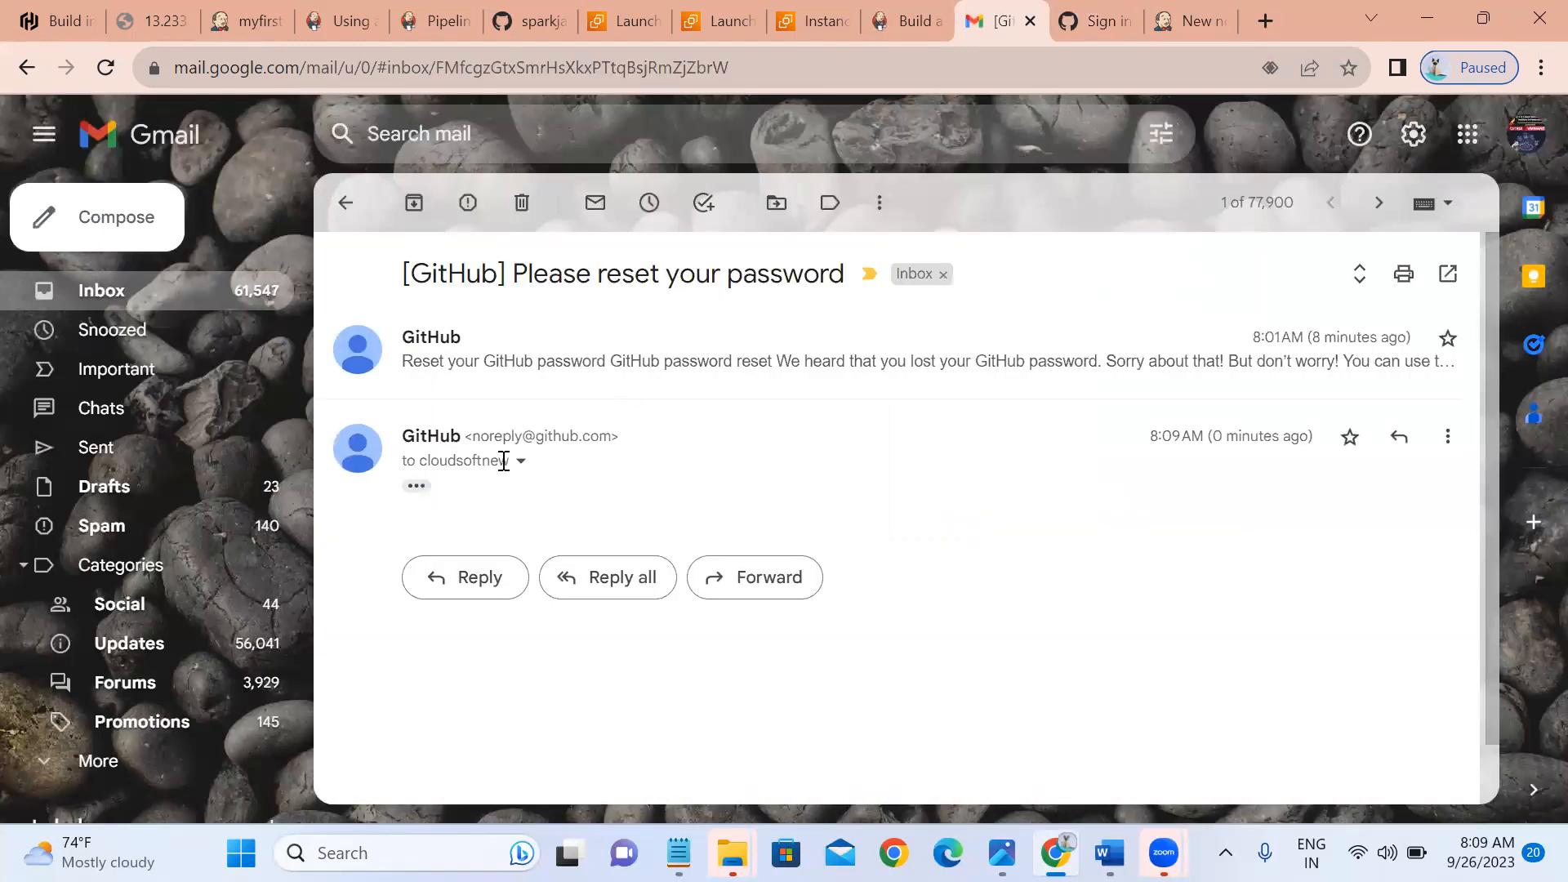
click(417, 486)
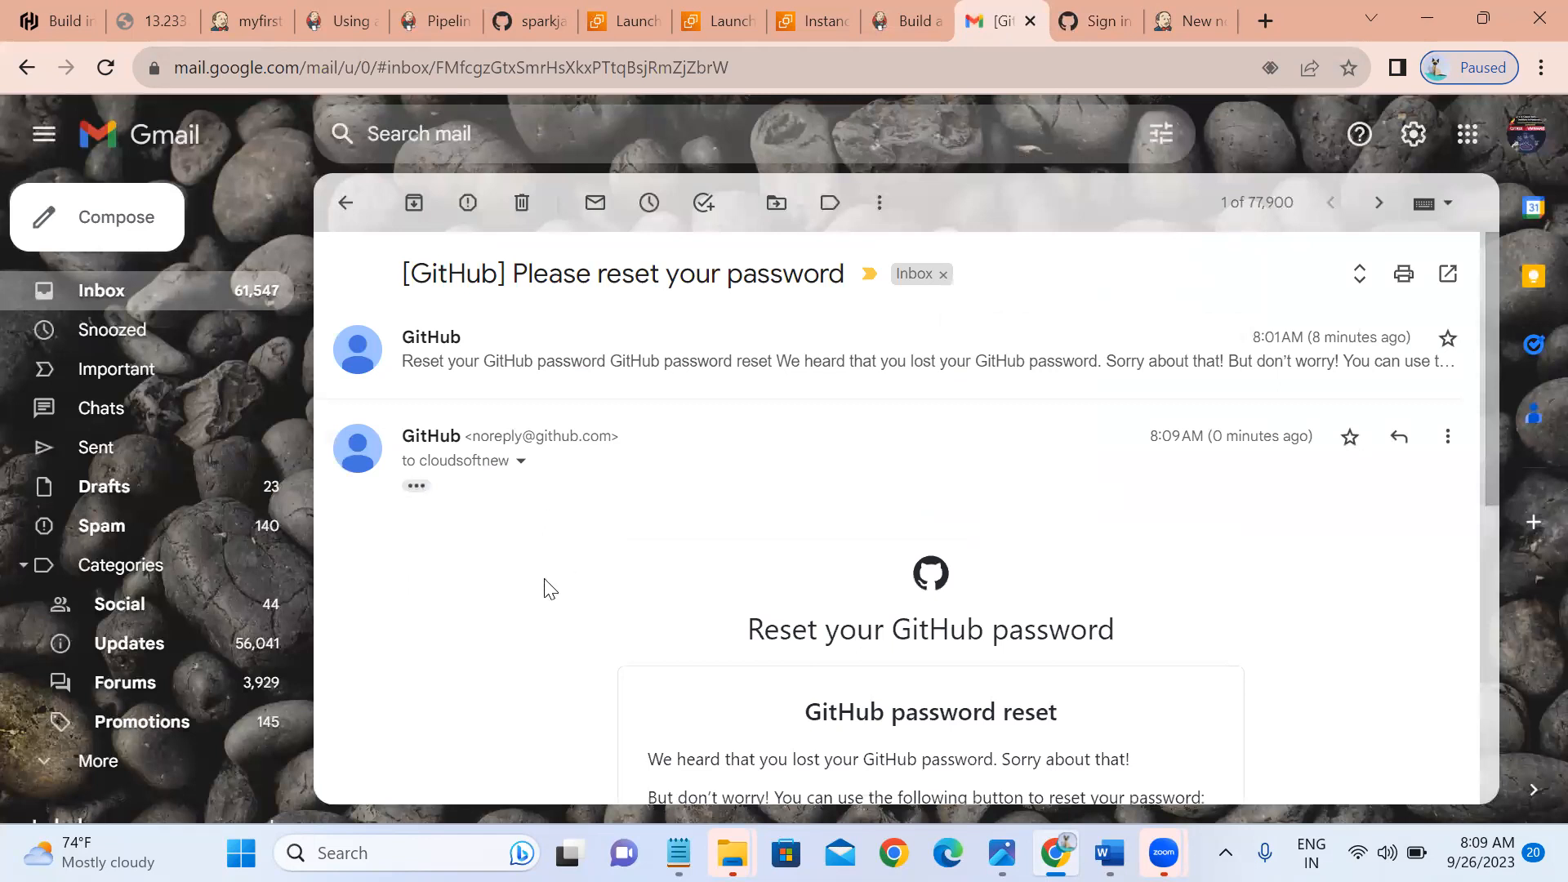
scroll(549, 588, down, 2)
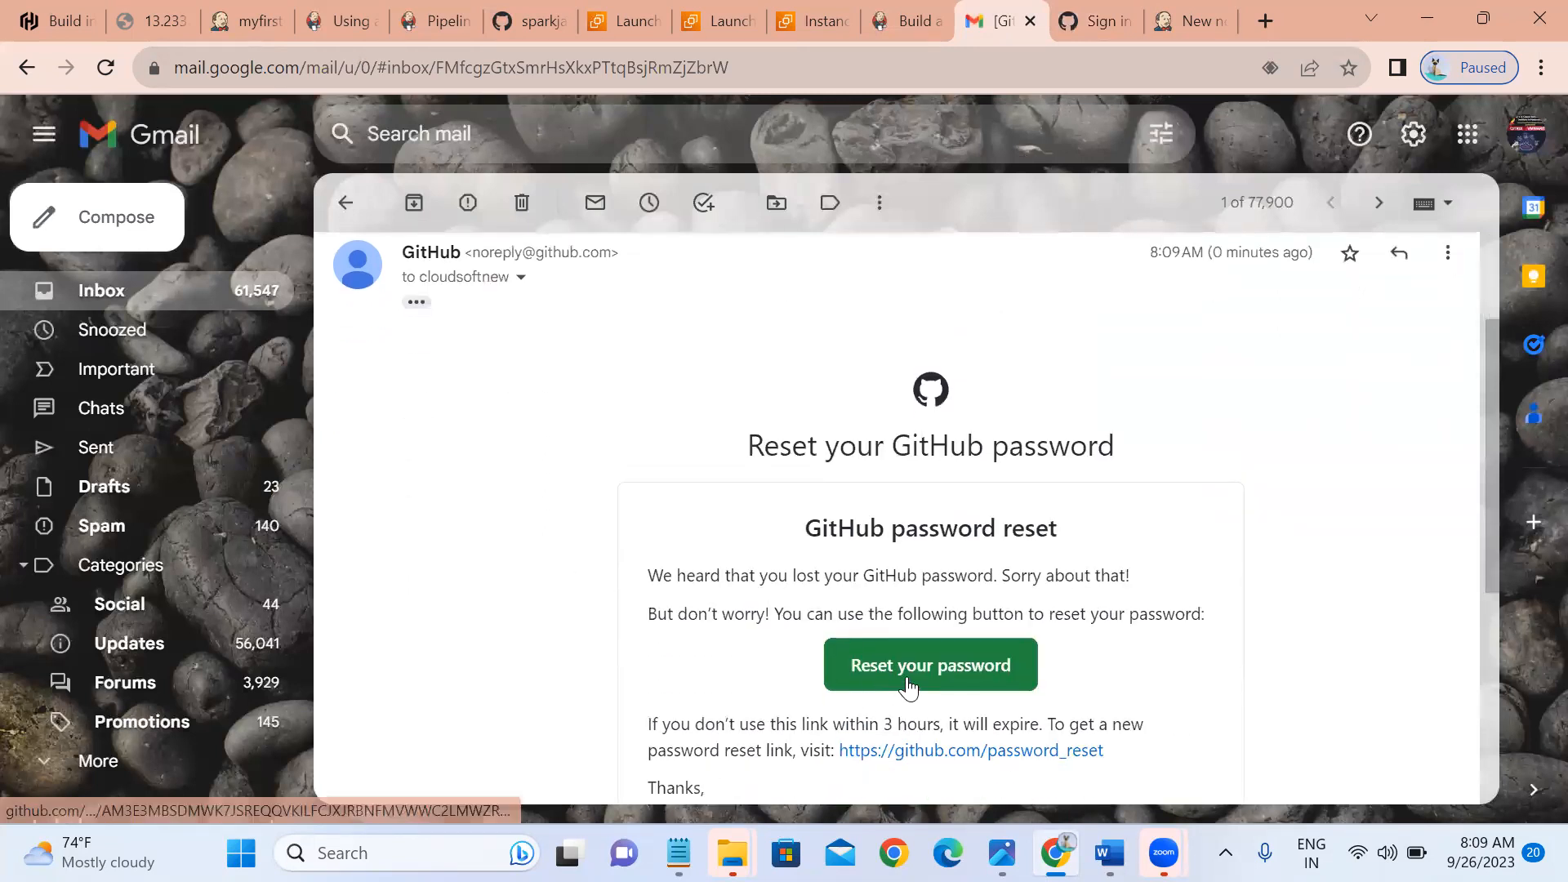
click(908, 679)
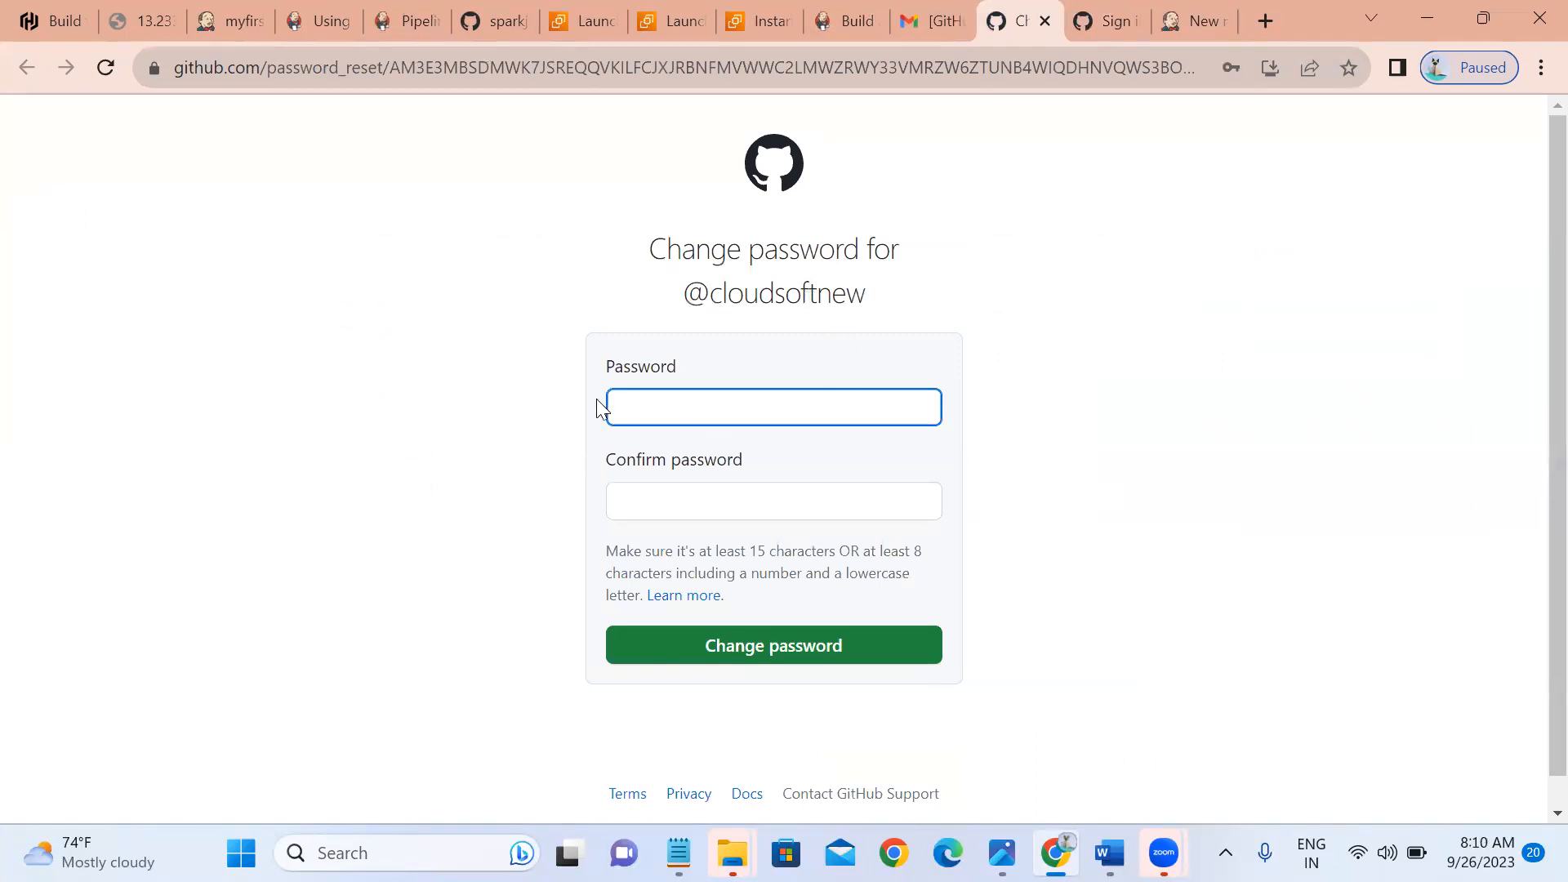
Enter and confirm a new account password, then save it.
click(643, 415)
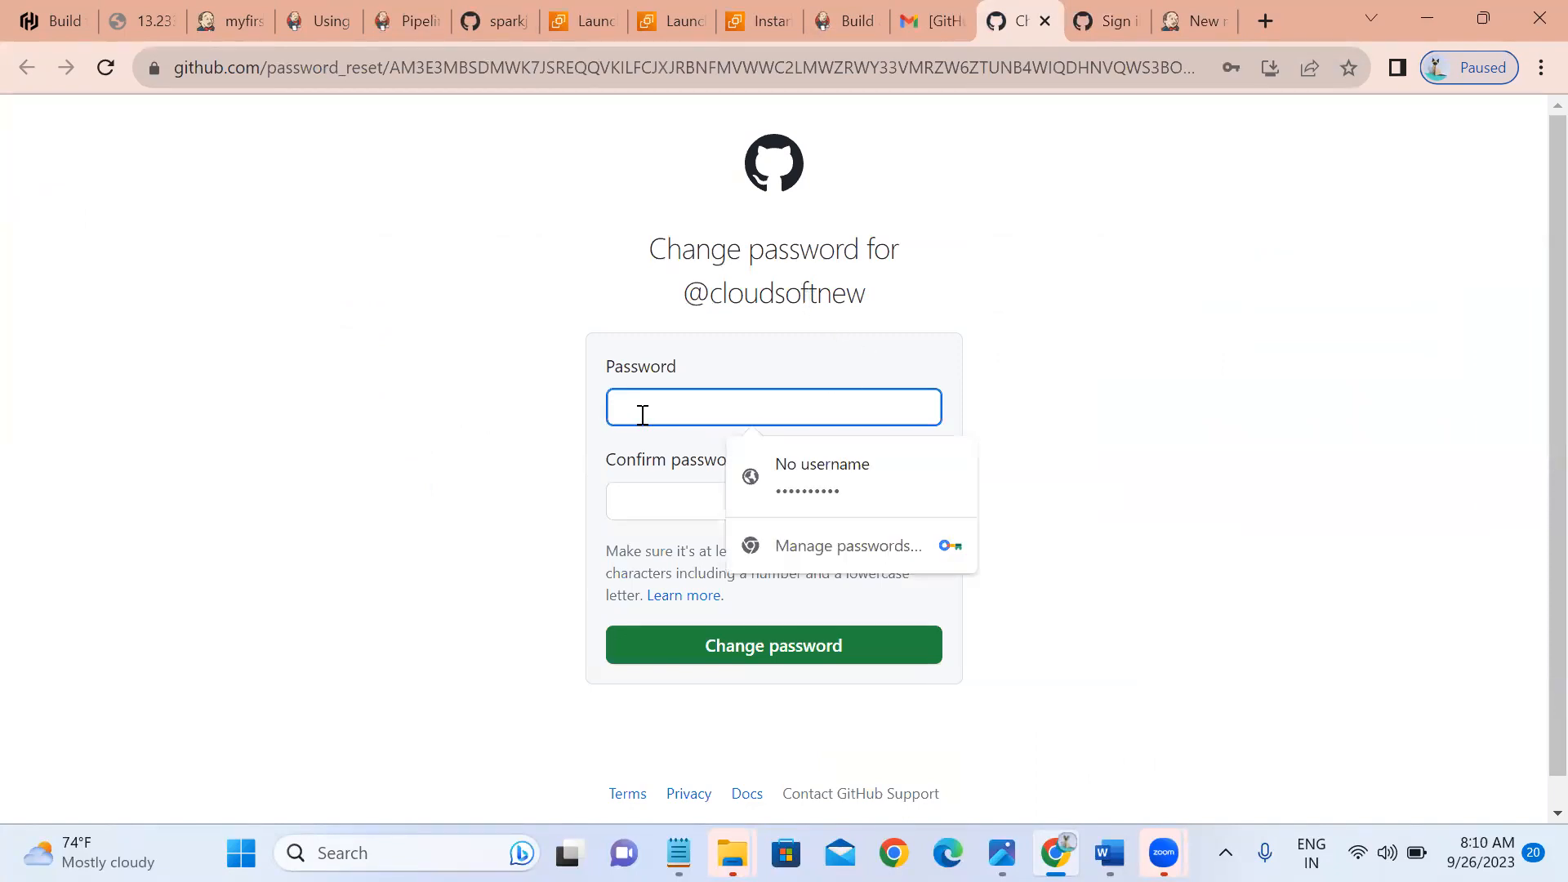
text(••)
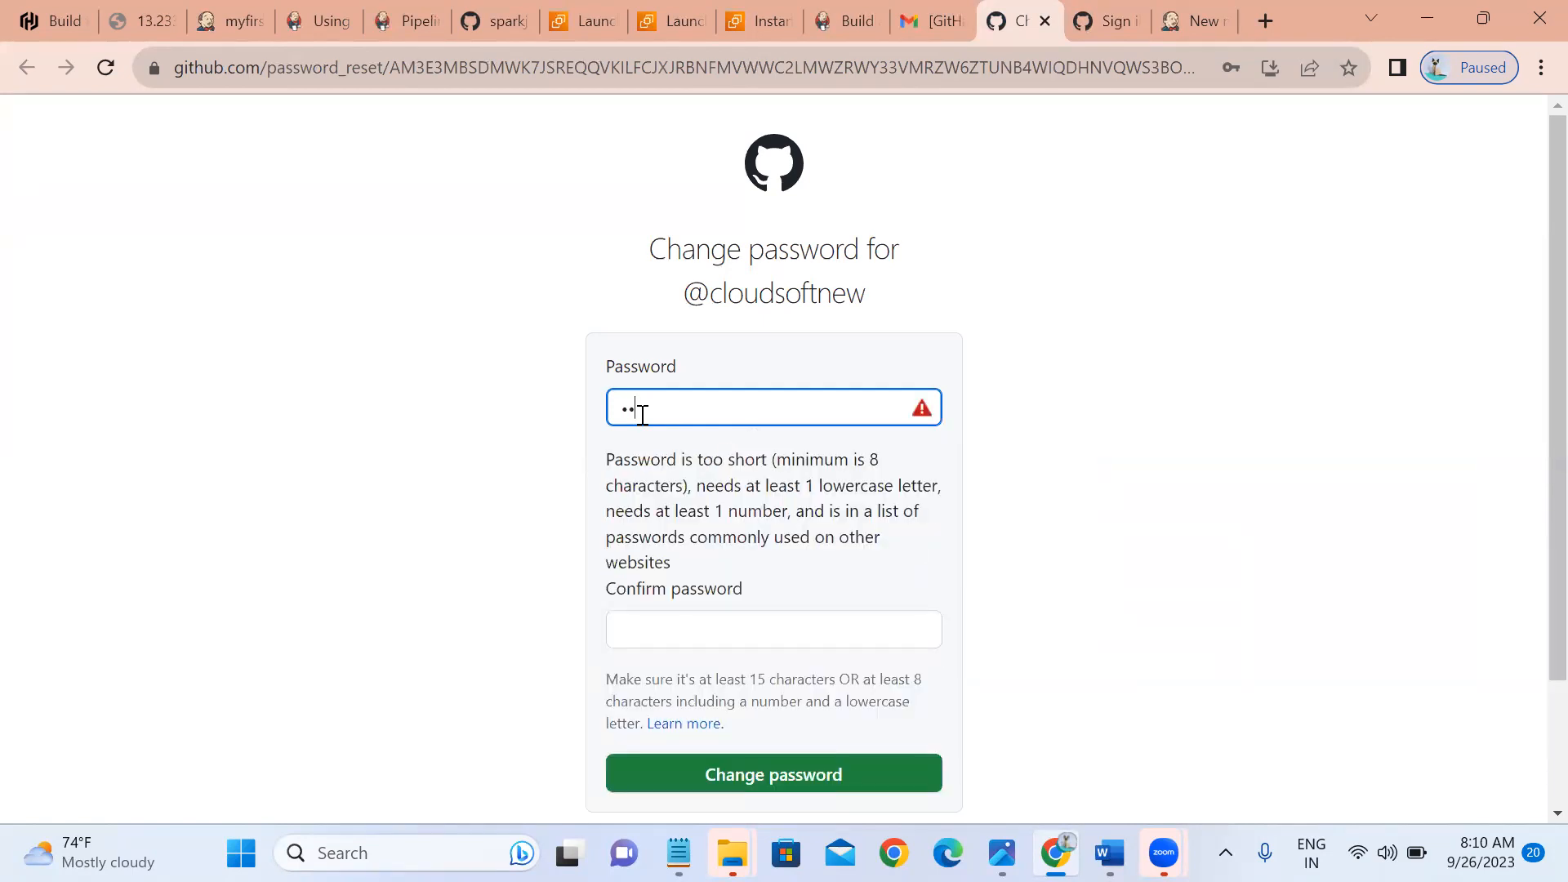
key(BackSpace)
key(BackSpace)
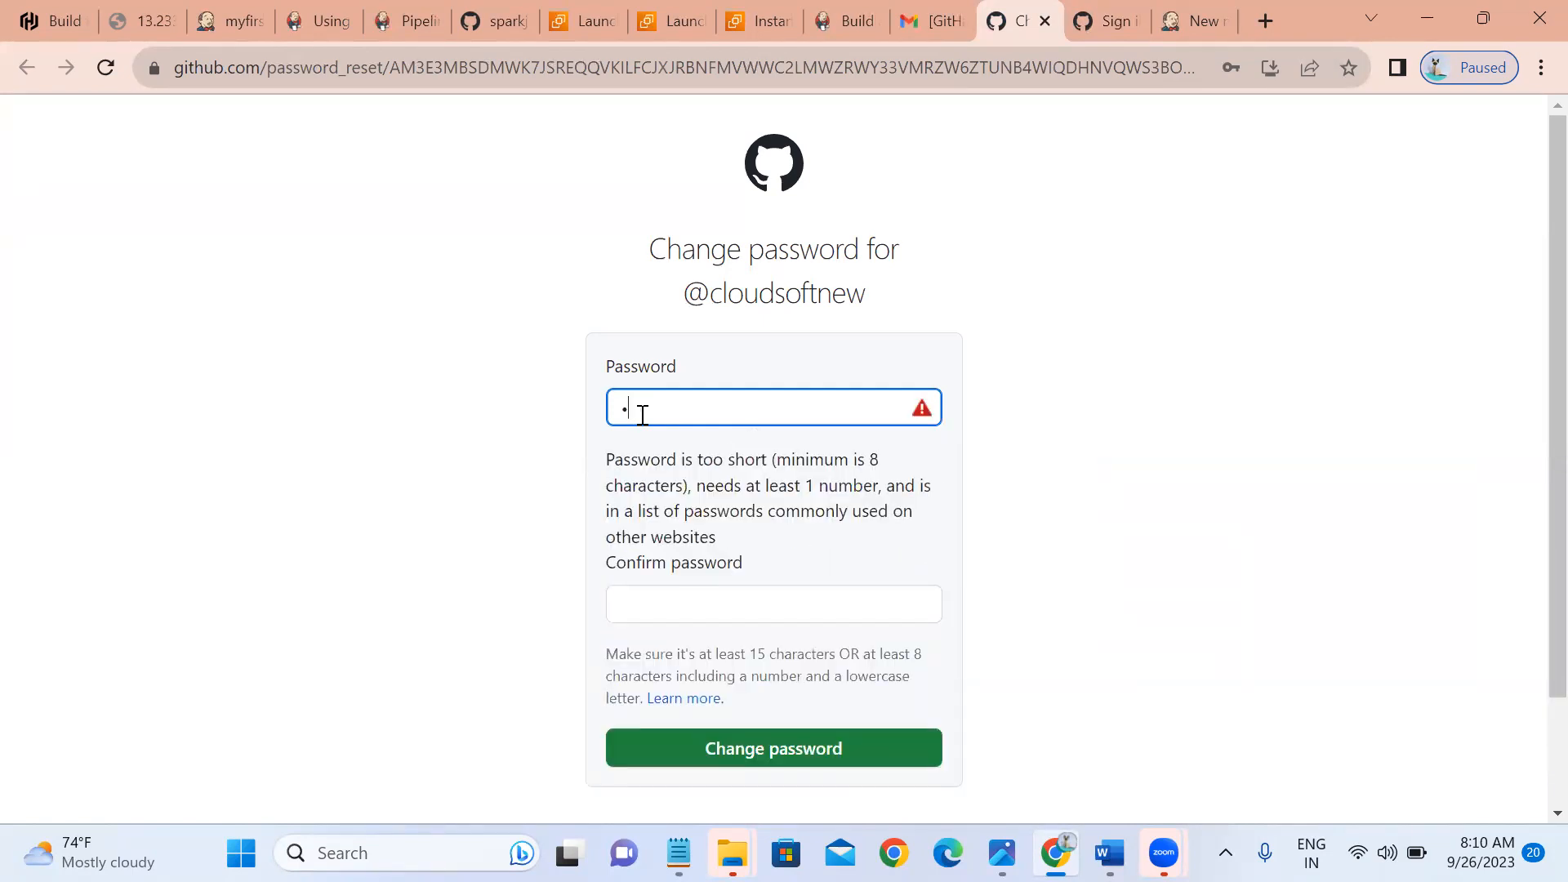
text(•••••••••••)
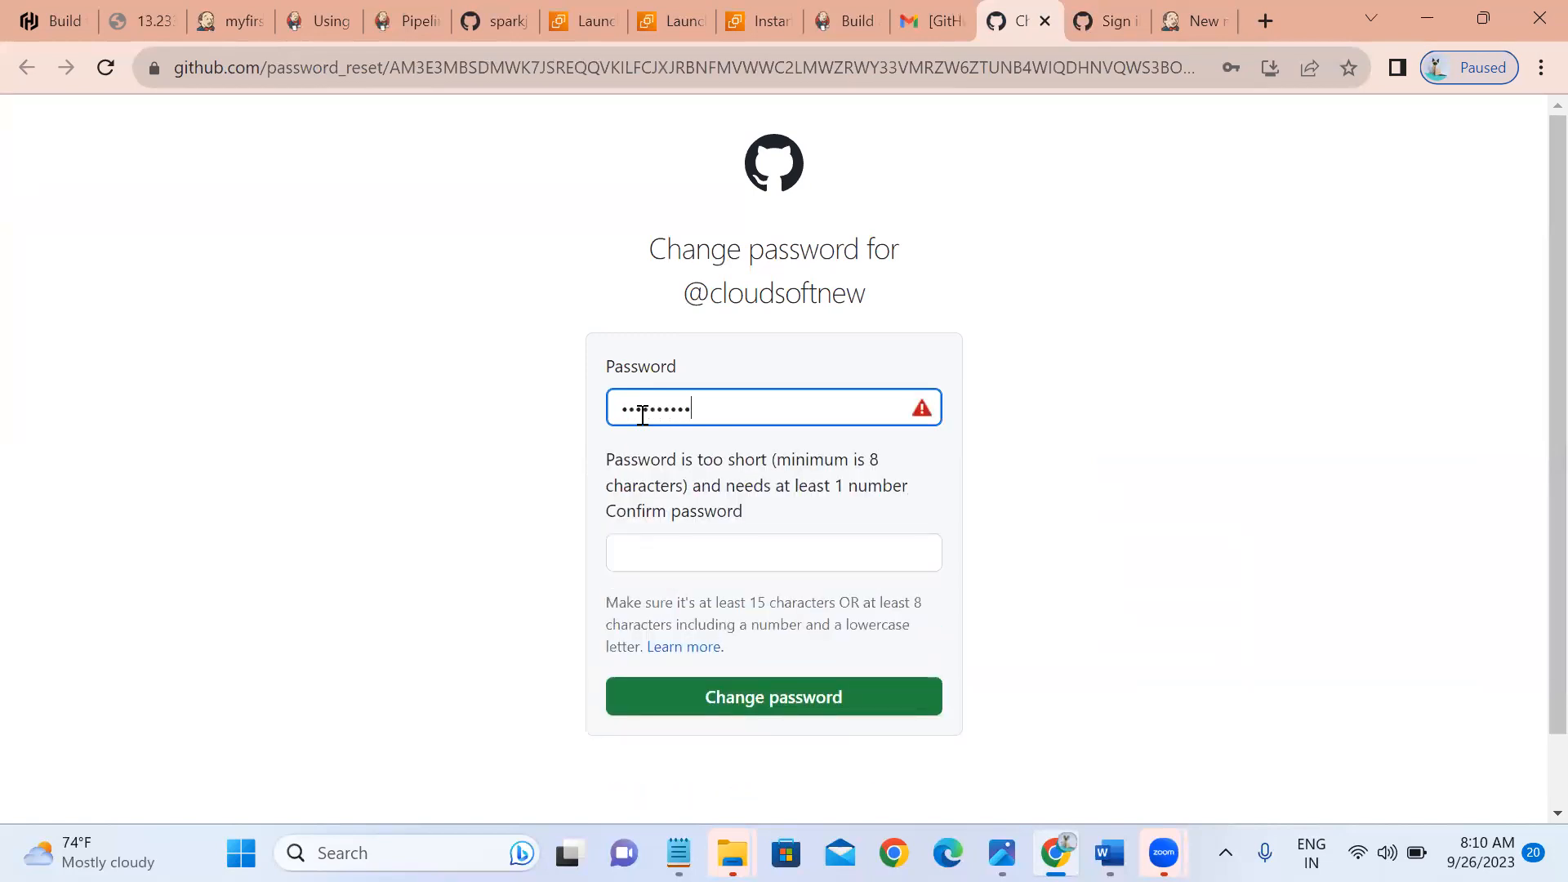
key(Tab)
text(••••••)
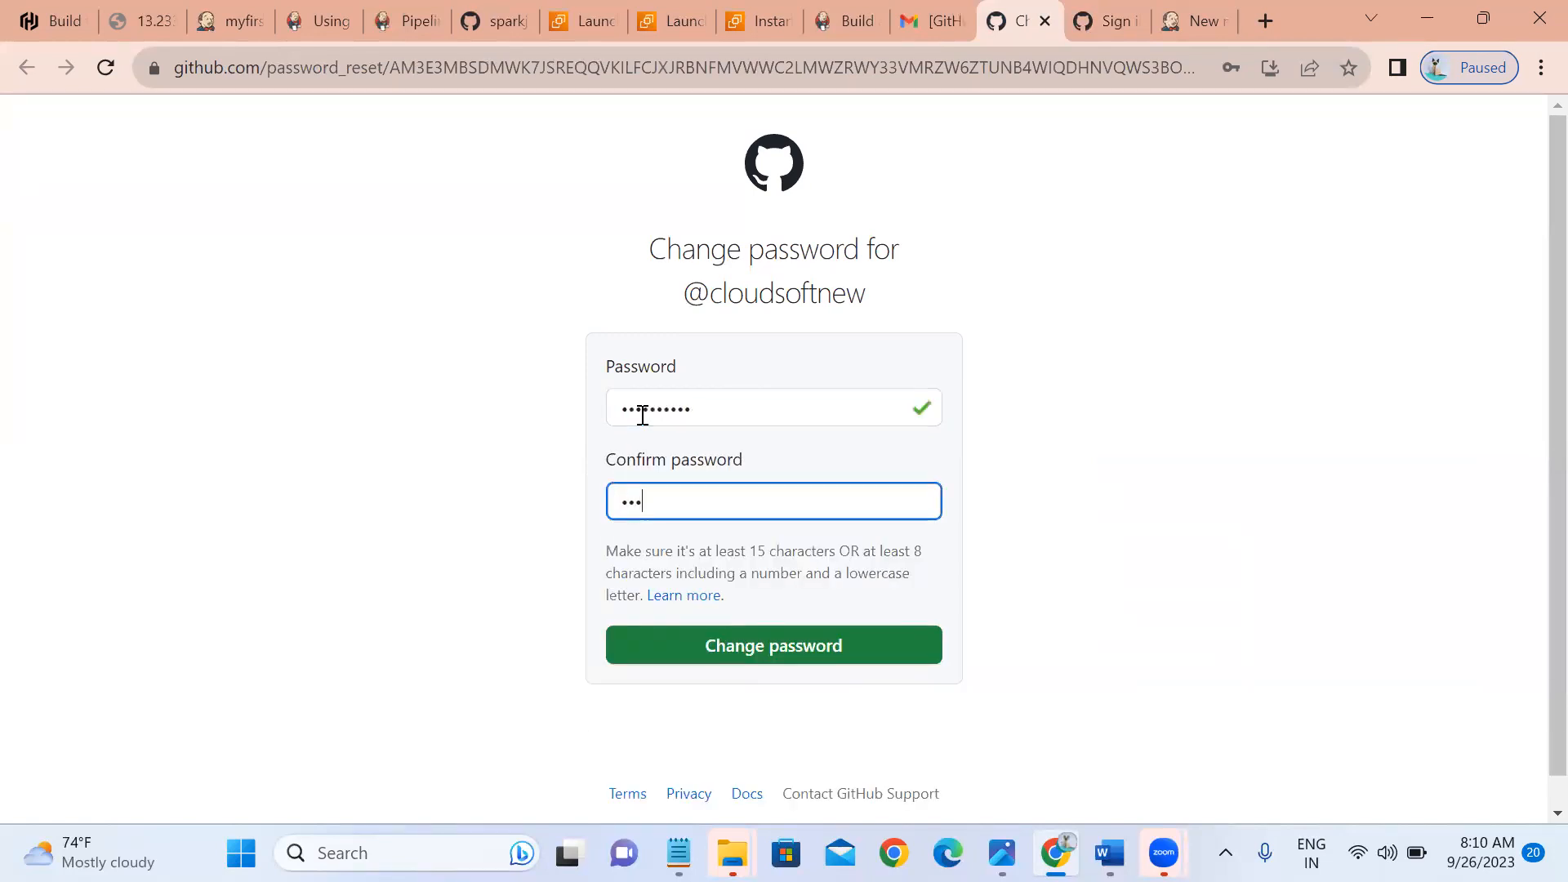
text(••••)
click(727, 646)
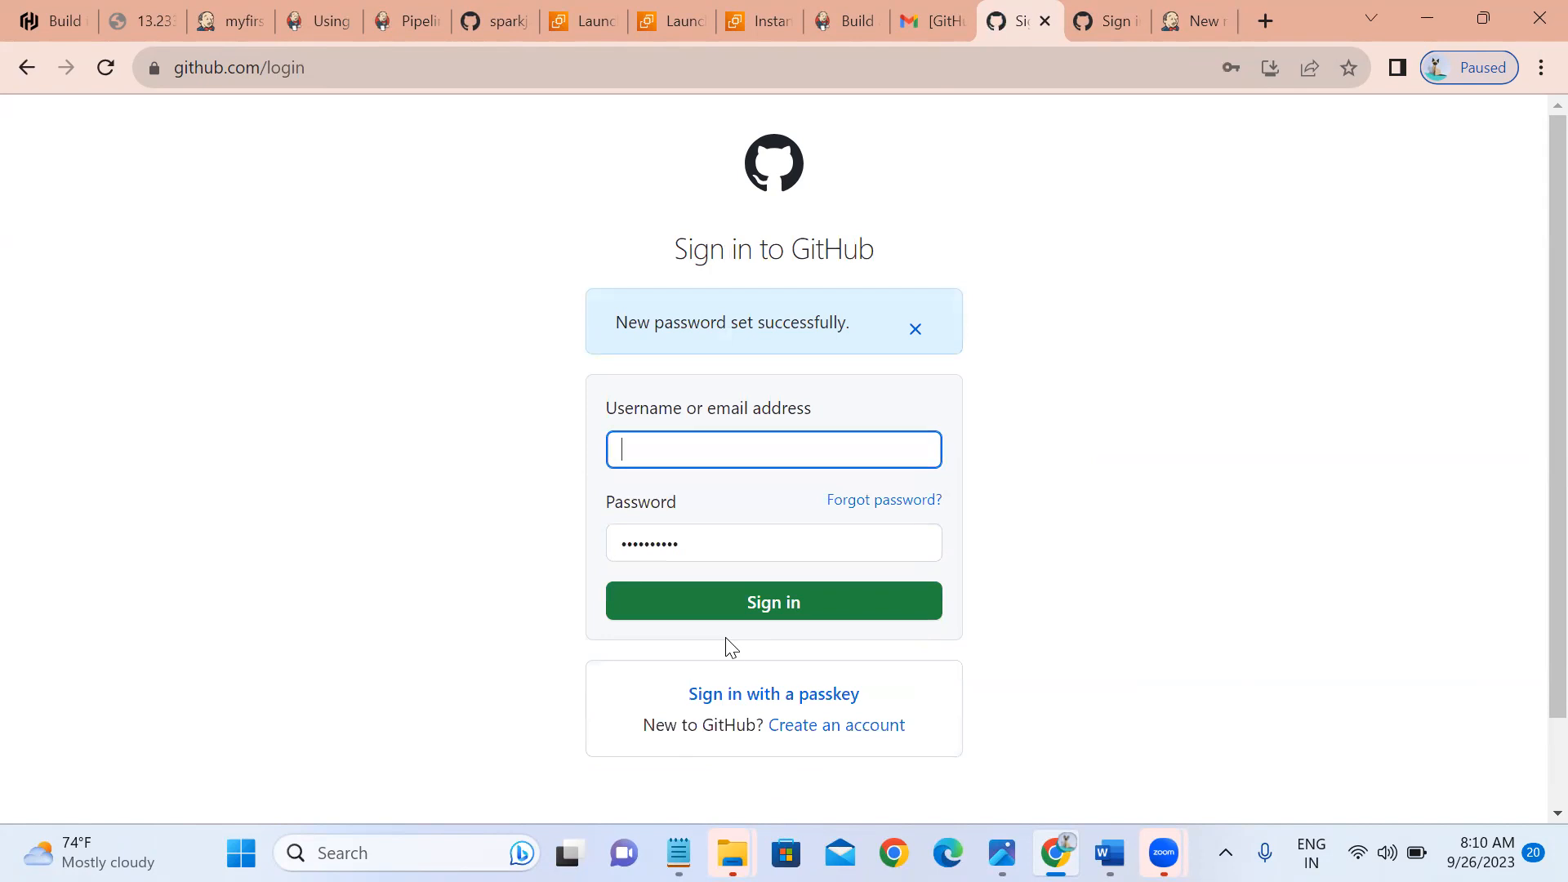
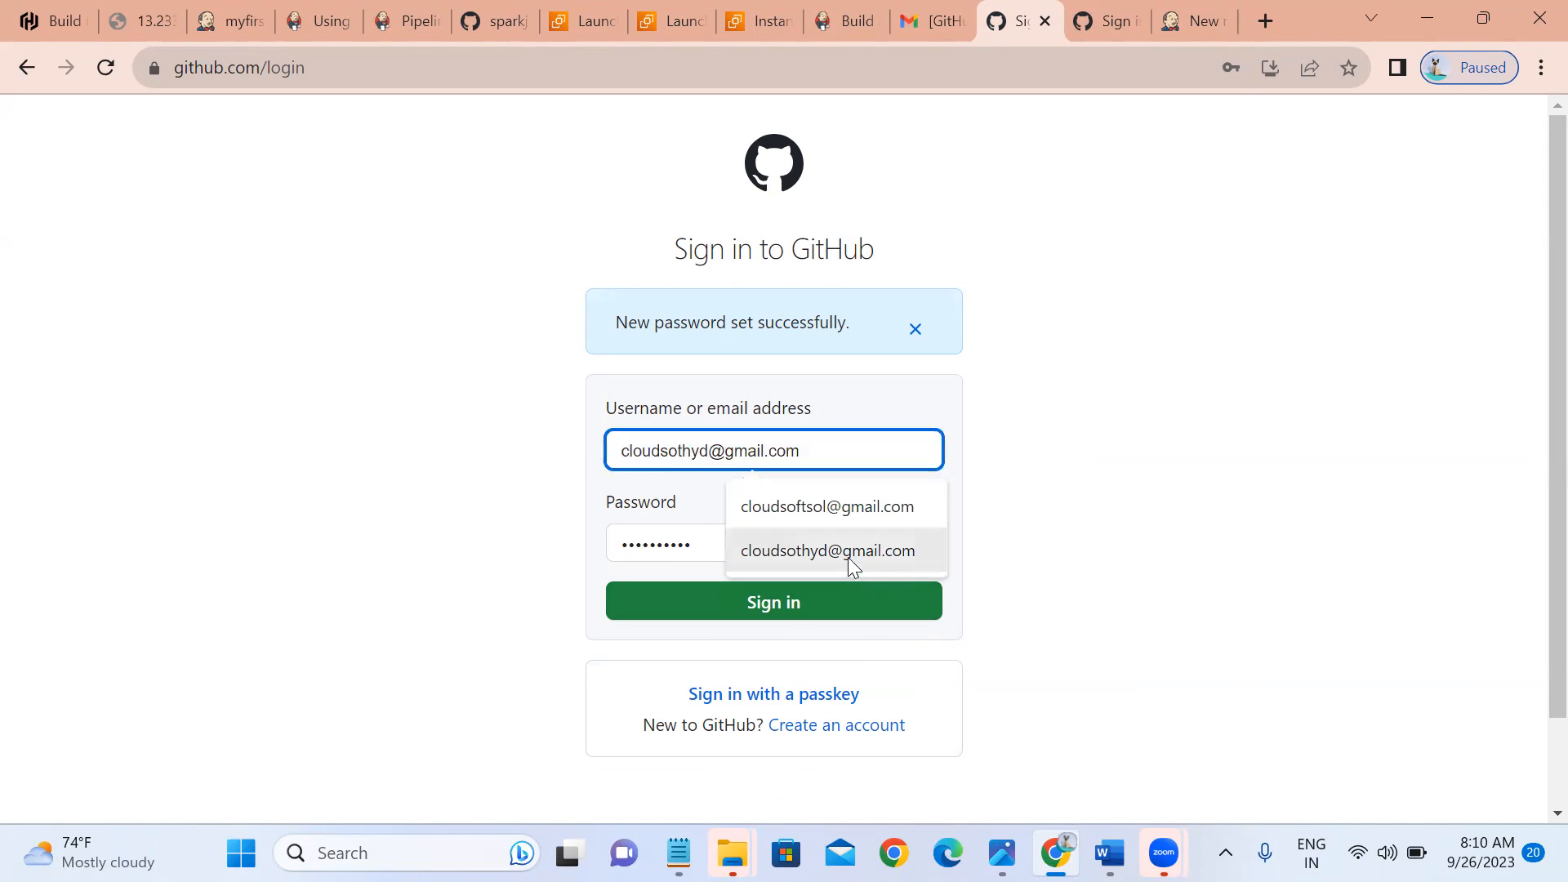
Try signing in with the suggested e-mail and the new password, resubmitting once.
click(848, 557)
click(700, 541)
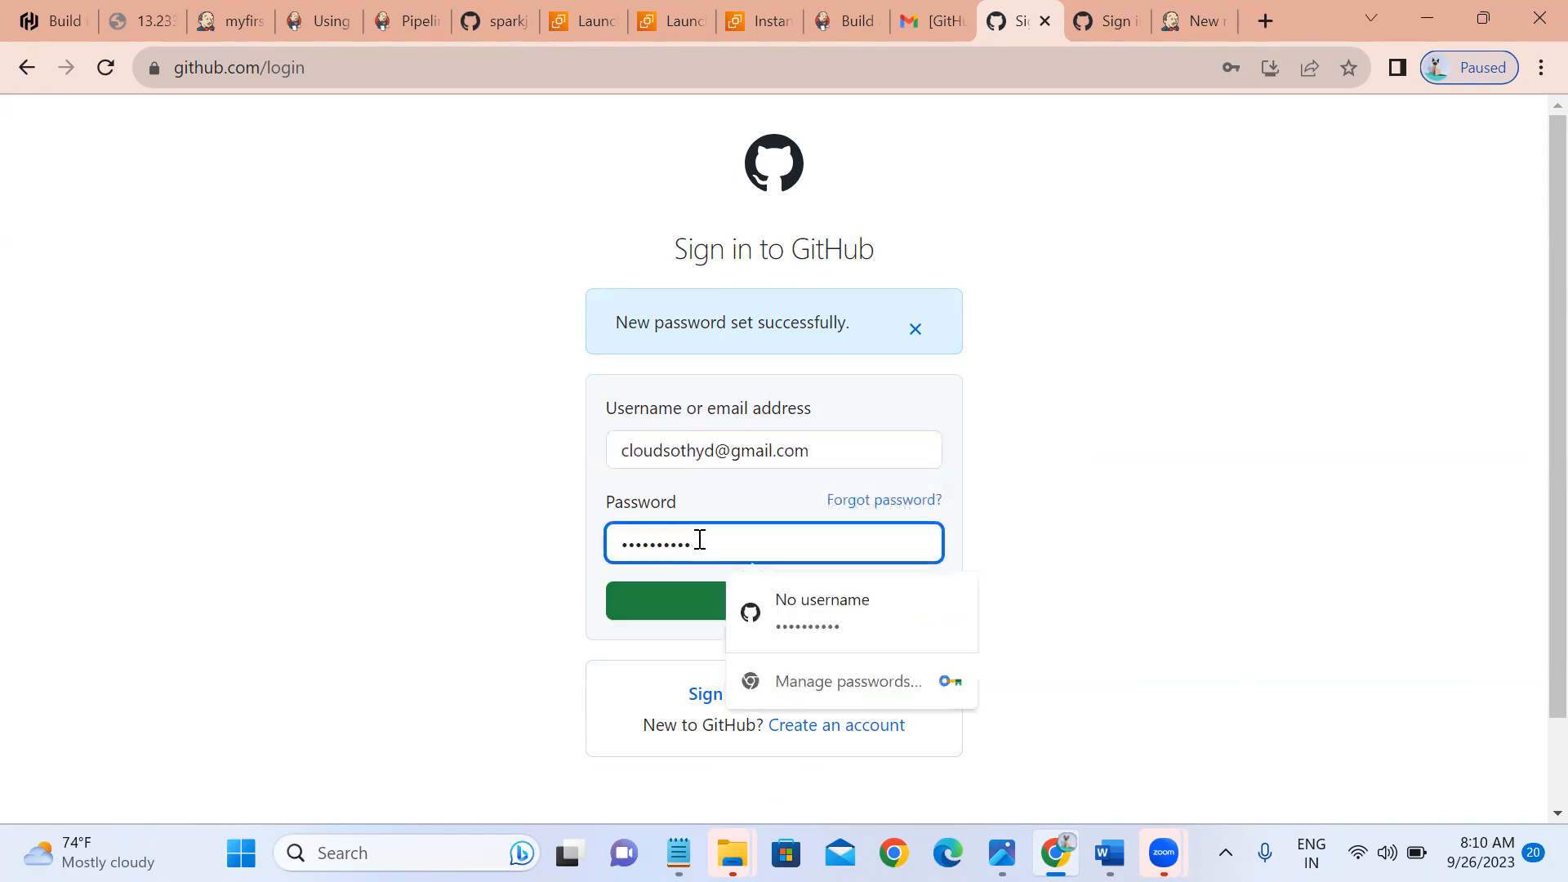
key(BackSpace)
key(BackSpace)
key(BackSpace)
key(BackSpace)
key(BackSpace)
key(BackSpace)
key(BackSpace)
key(BackSpace)
key(BackSpace)
key(BackSpace)
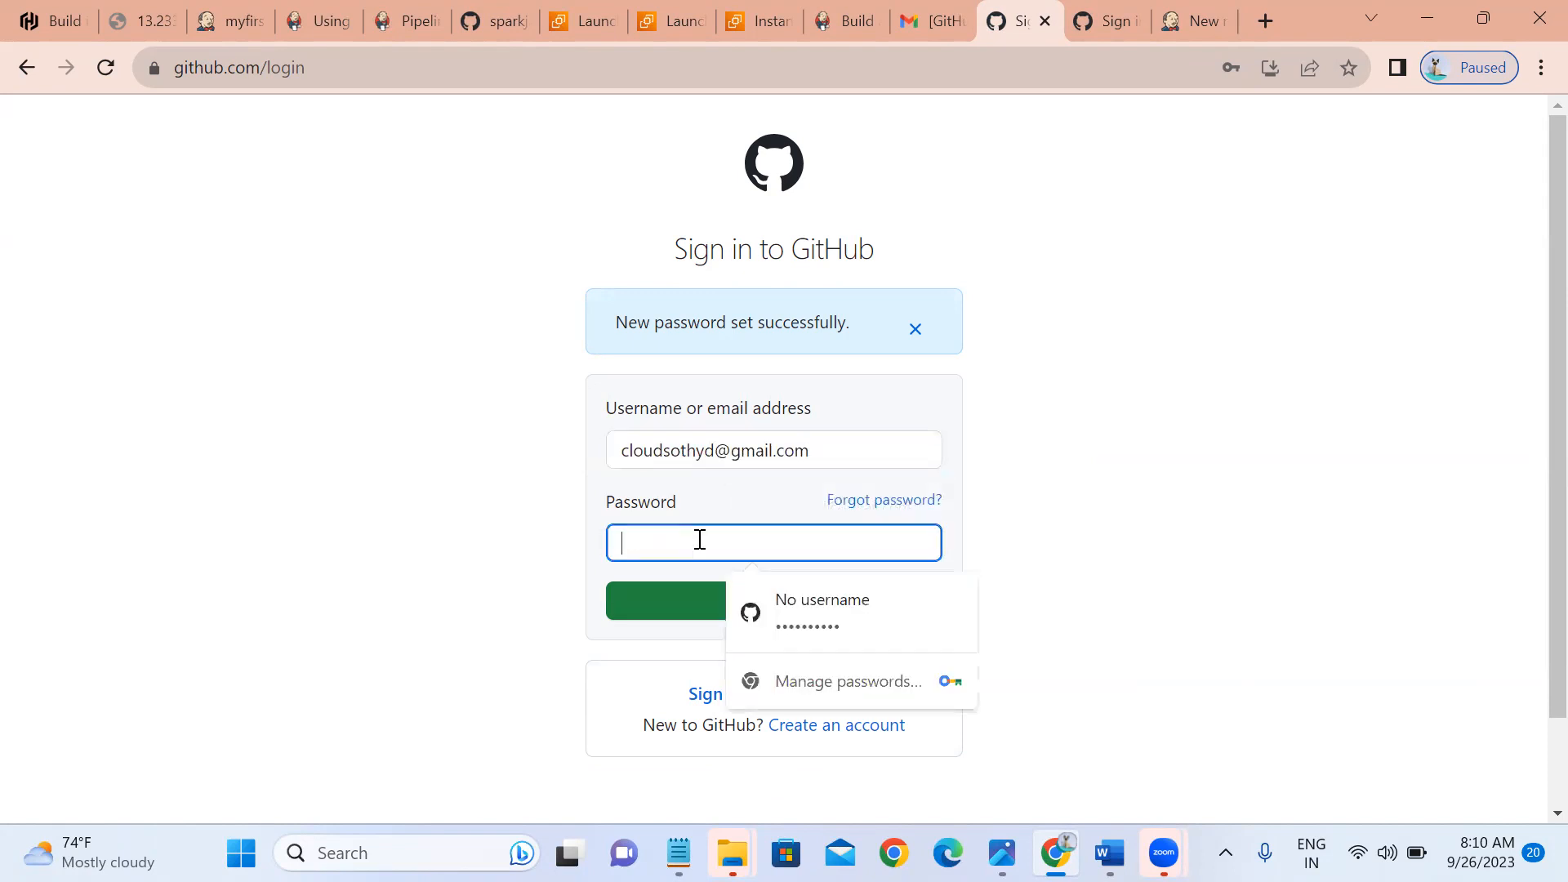
text(*******)
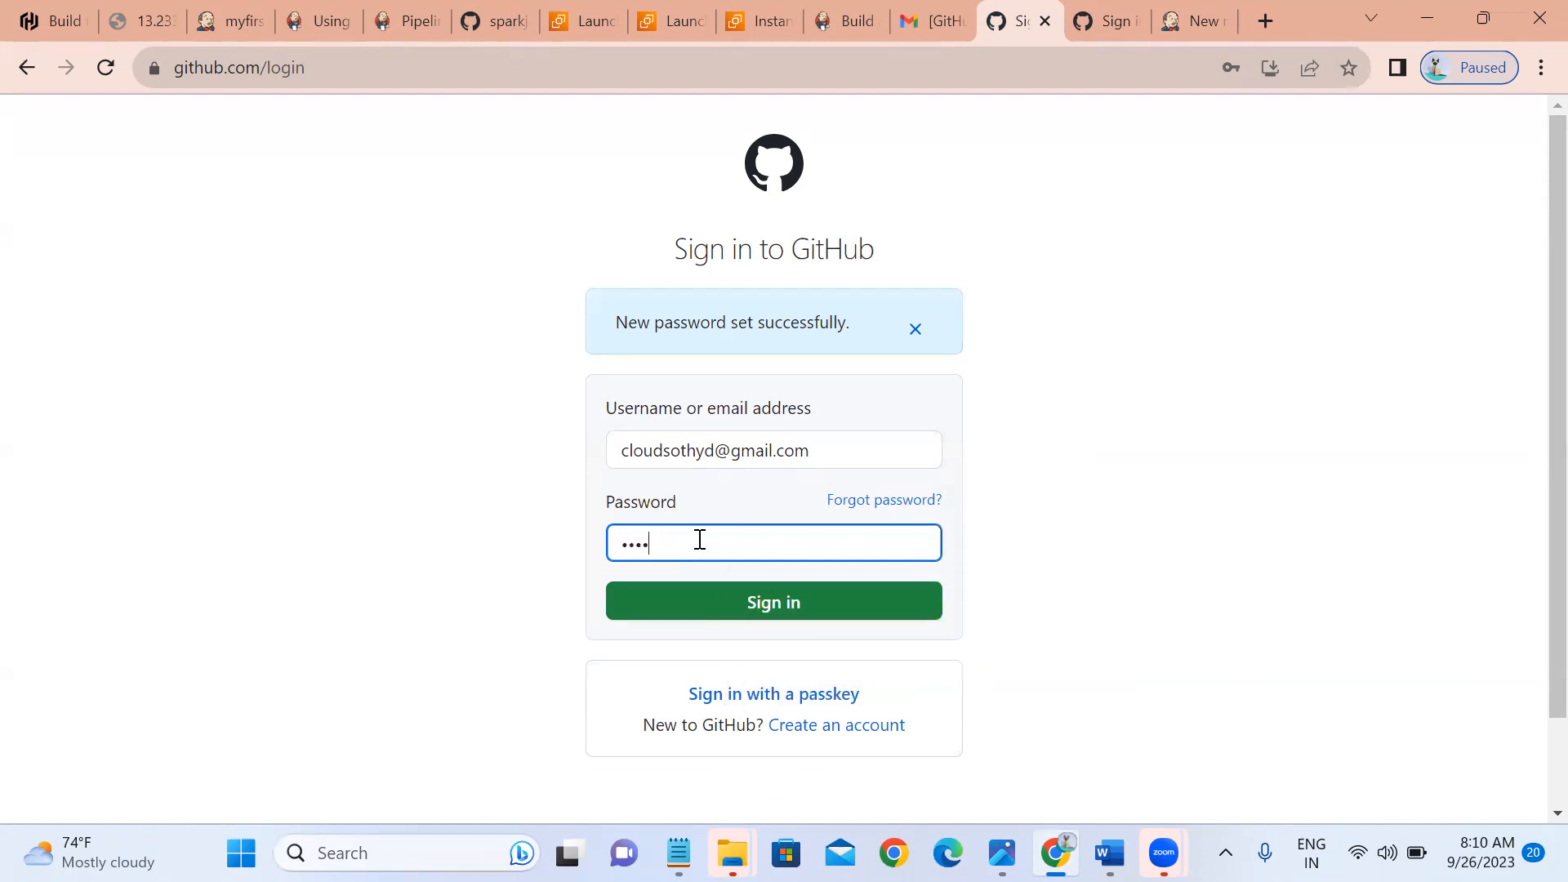
text(***)
key(Return)
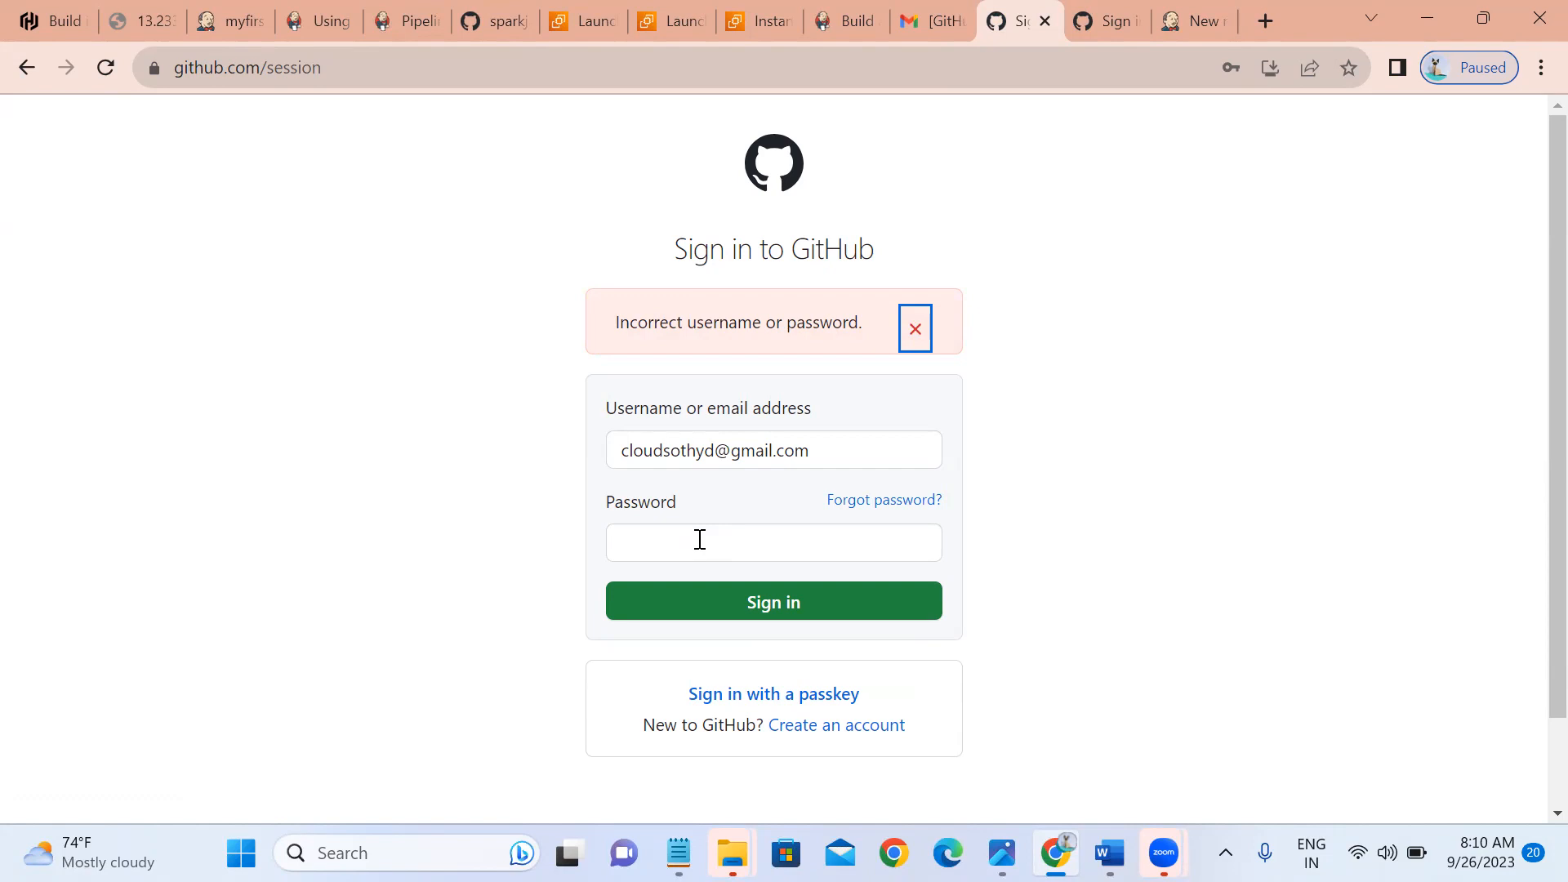
click(700, 540)
text(••••••••••)
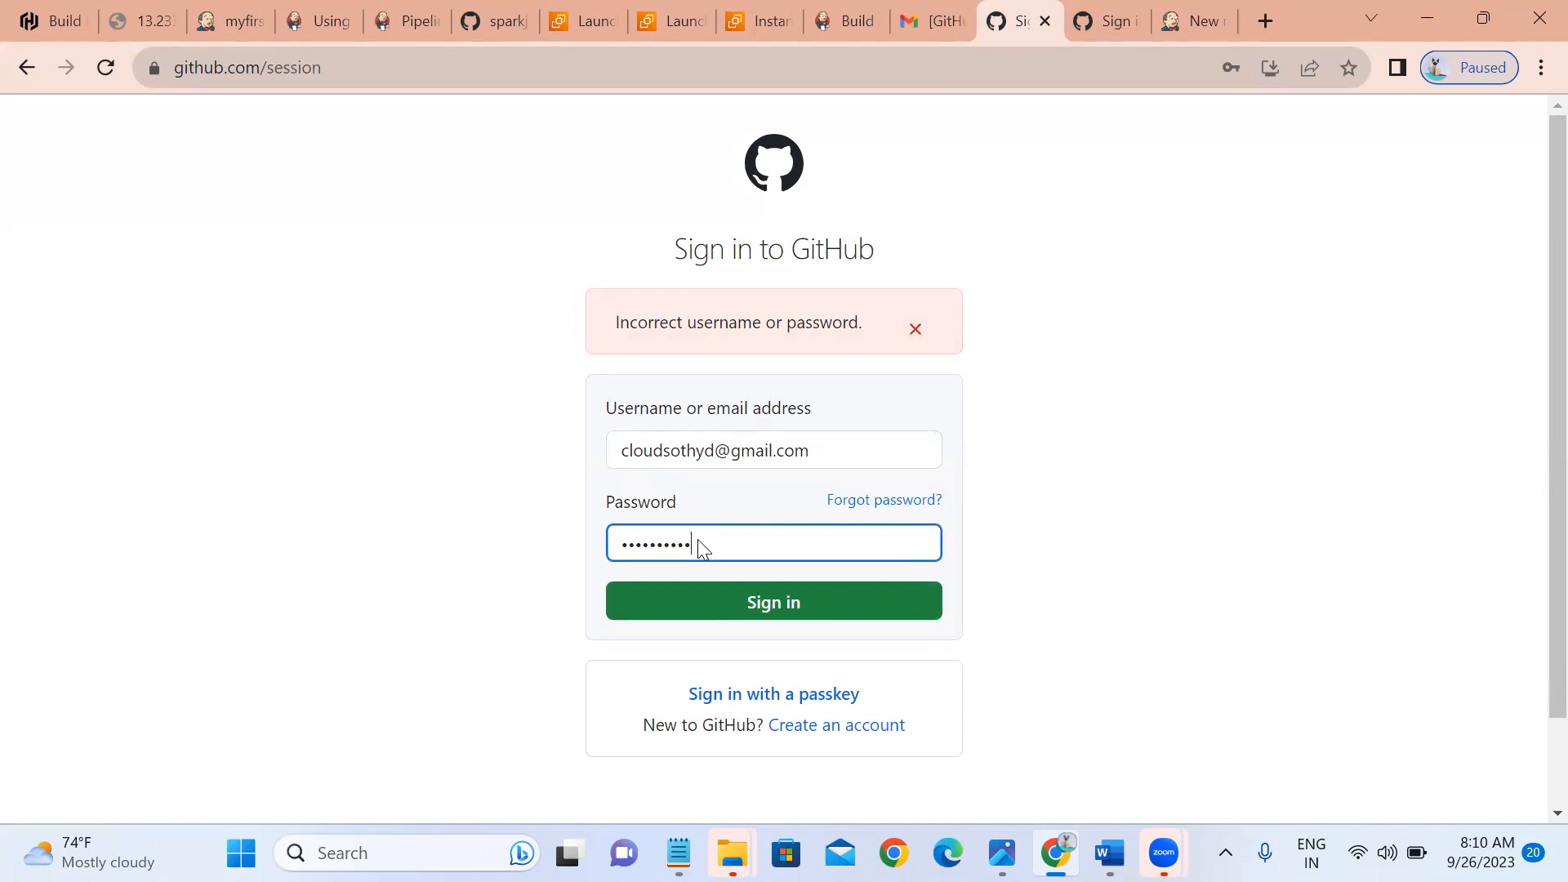
key(Return)
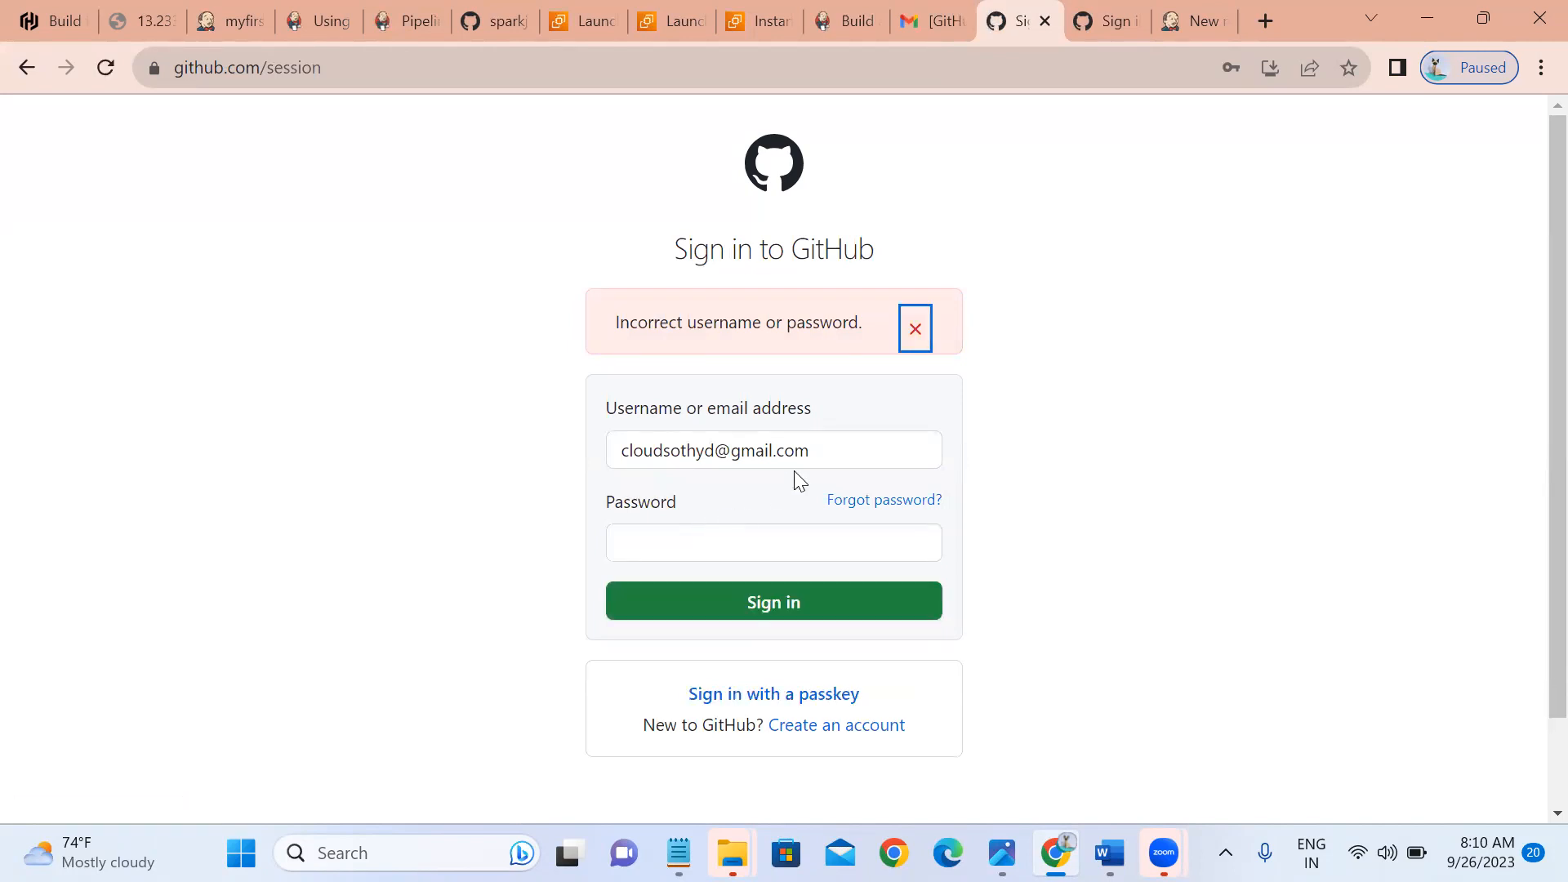
Correct the username, sign in with the password, and decline Chrome's save-password prompt.
click(817, 445)
key(BackSpace)
key(BackSpace)
key(BackSpace)
key(BackSpace)
key(BackSpace)
key(BackSpace)
key(BackSpace)
key(BackSpace)
key(BackSpace)
key(BackSpace)
key(BackSpace)
key(BackSpace)
key(BackSpace)
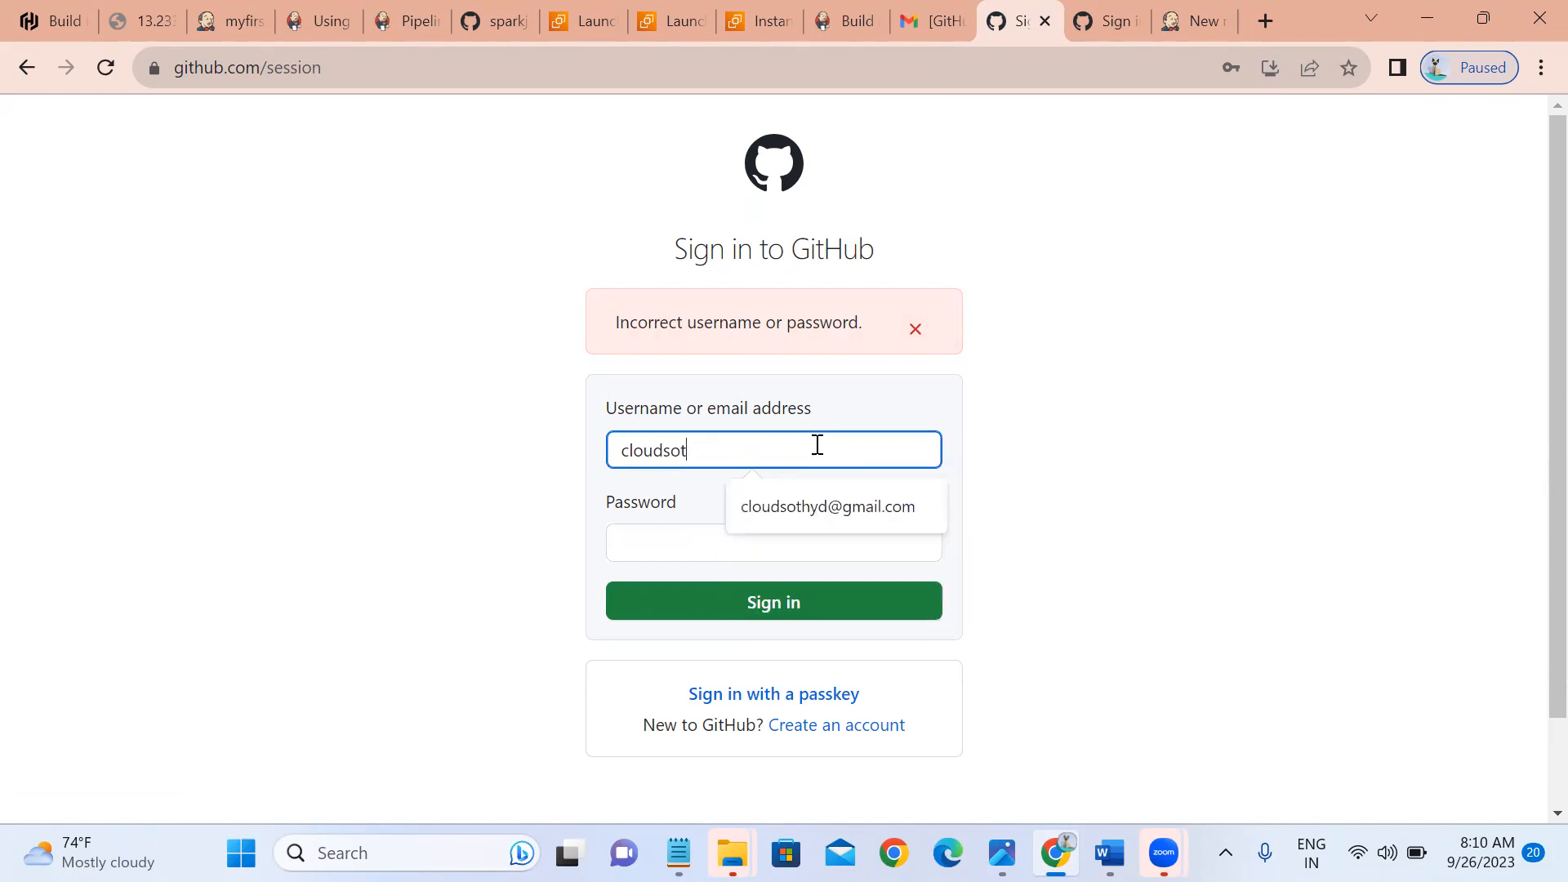
key(BackSpace)
text(ftnew)
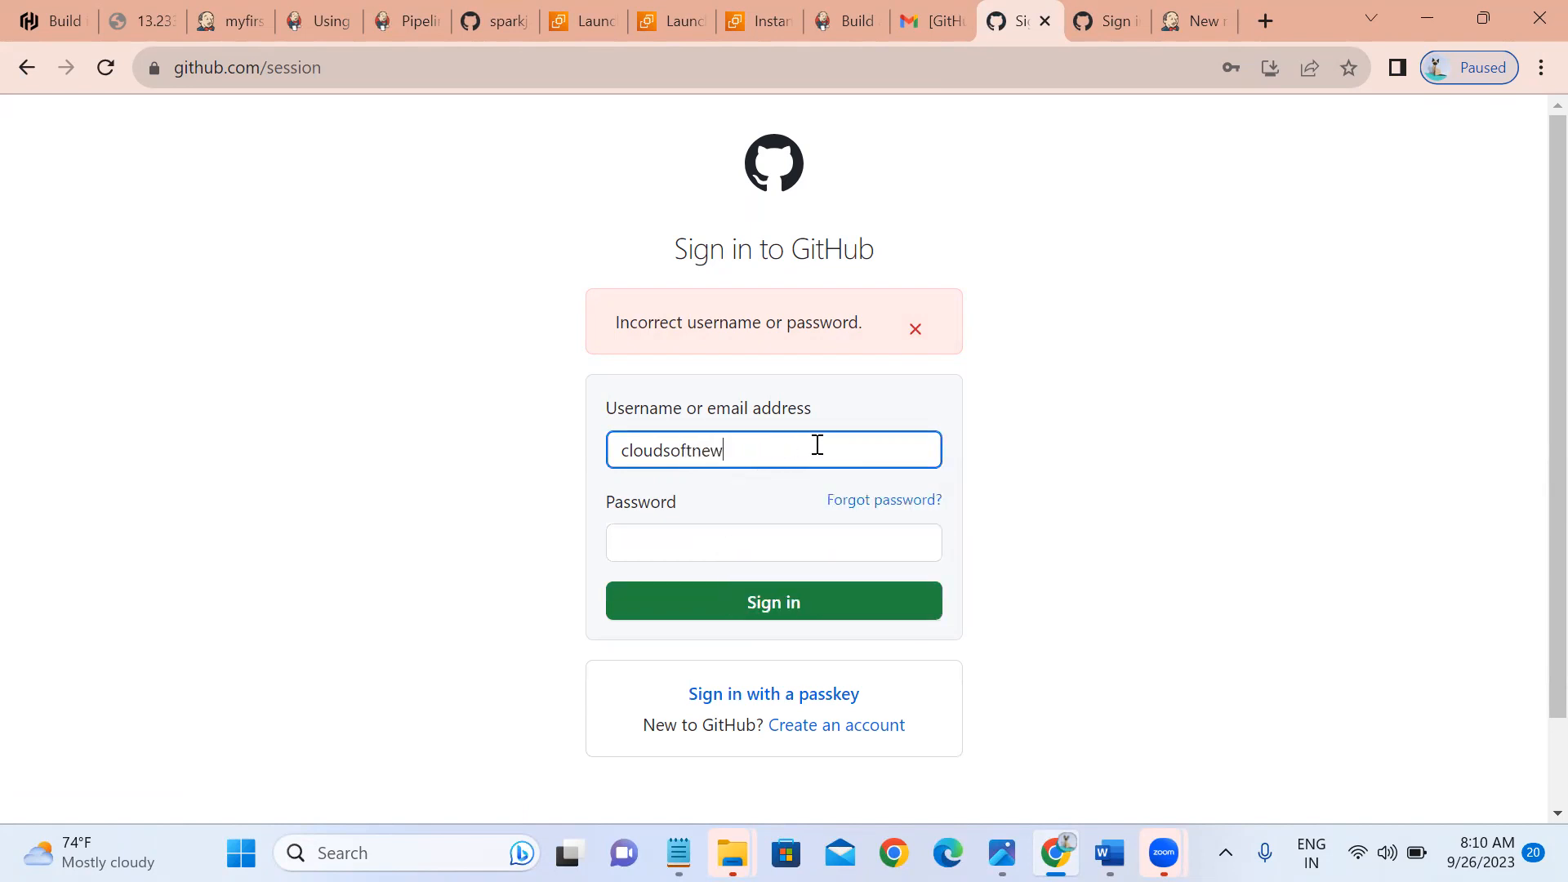
key(Tab)
text(••••)
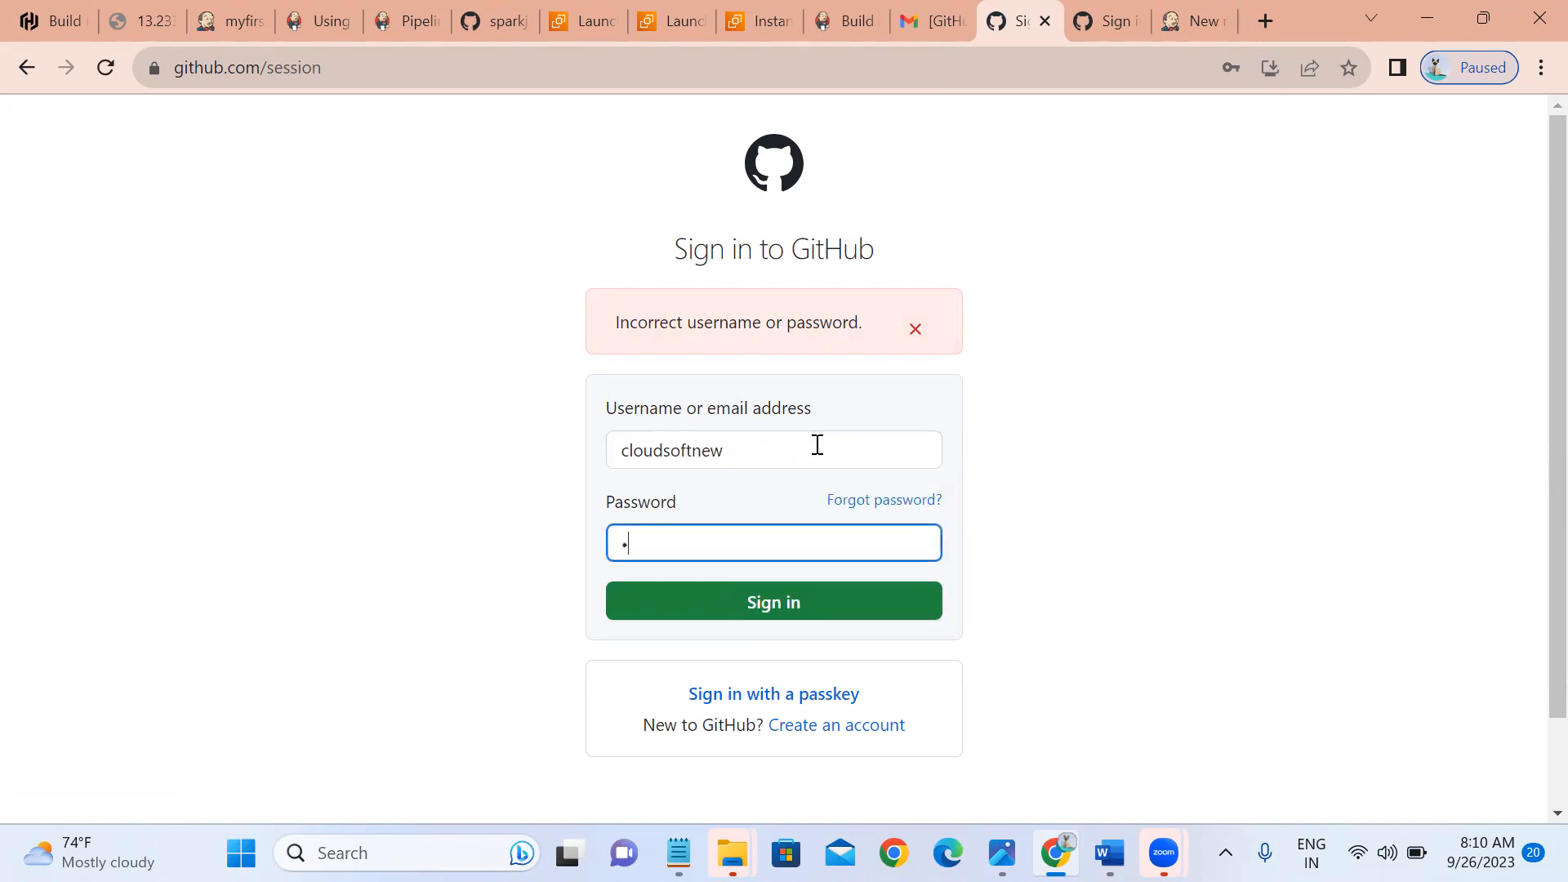
text(••••••)
key(Return)
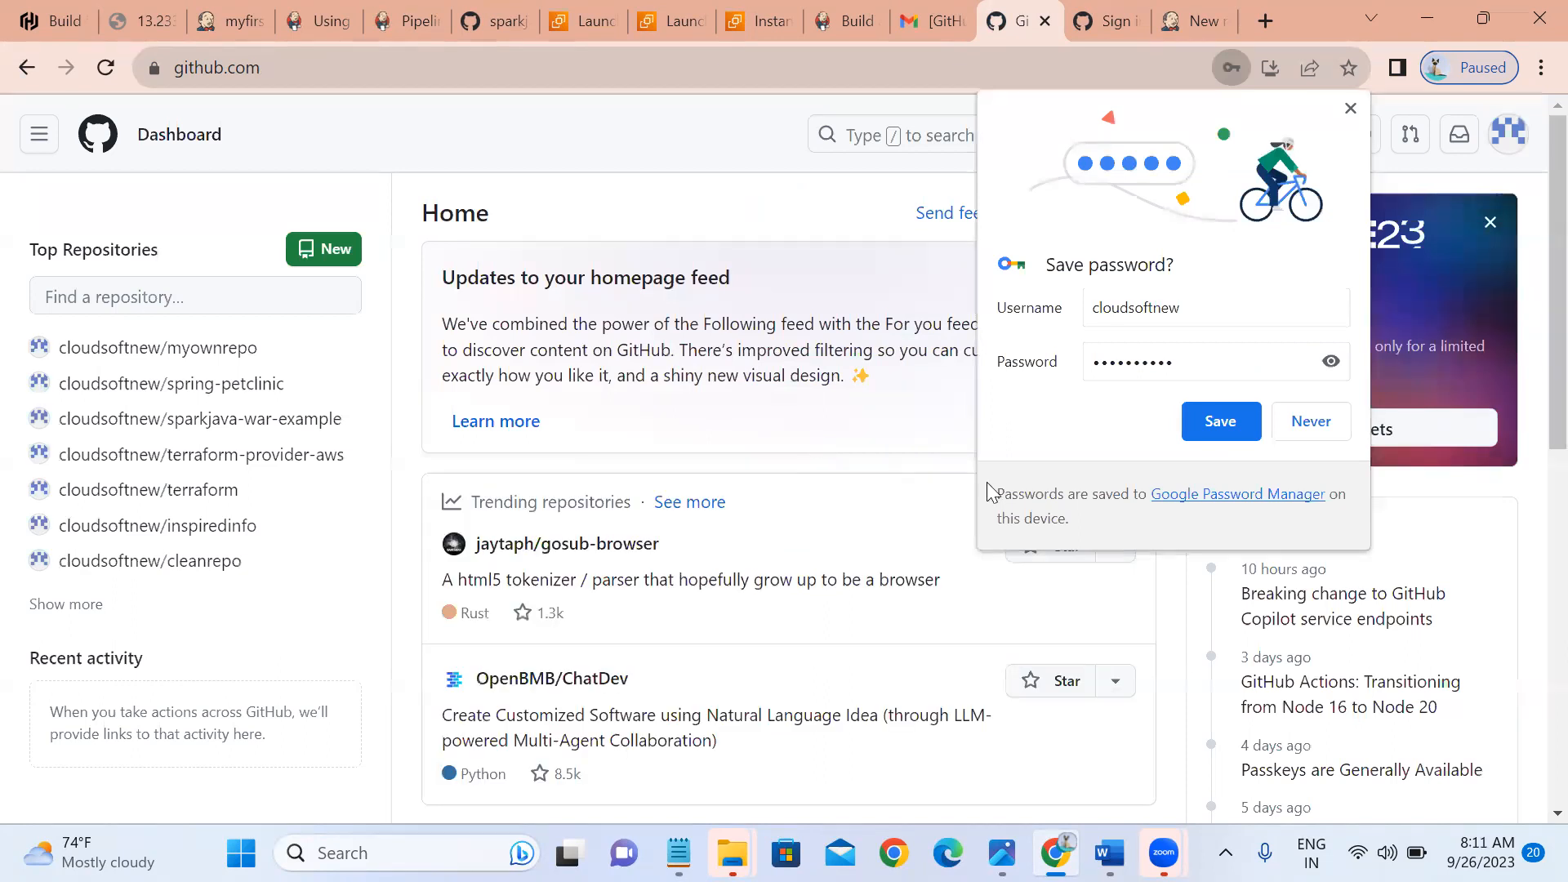
click(1290, 431)
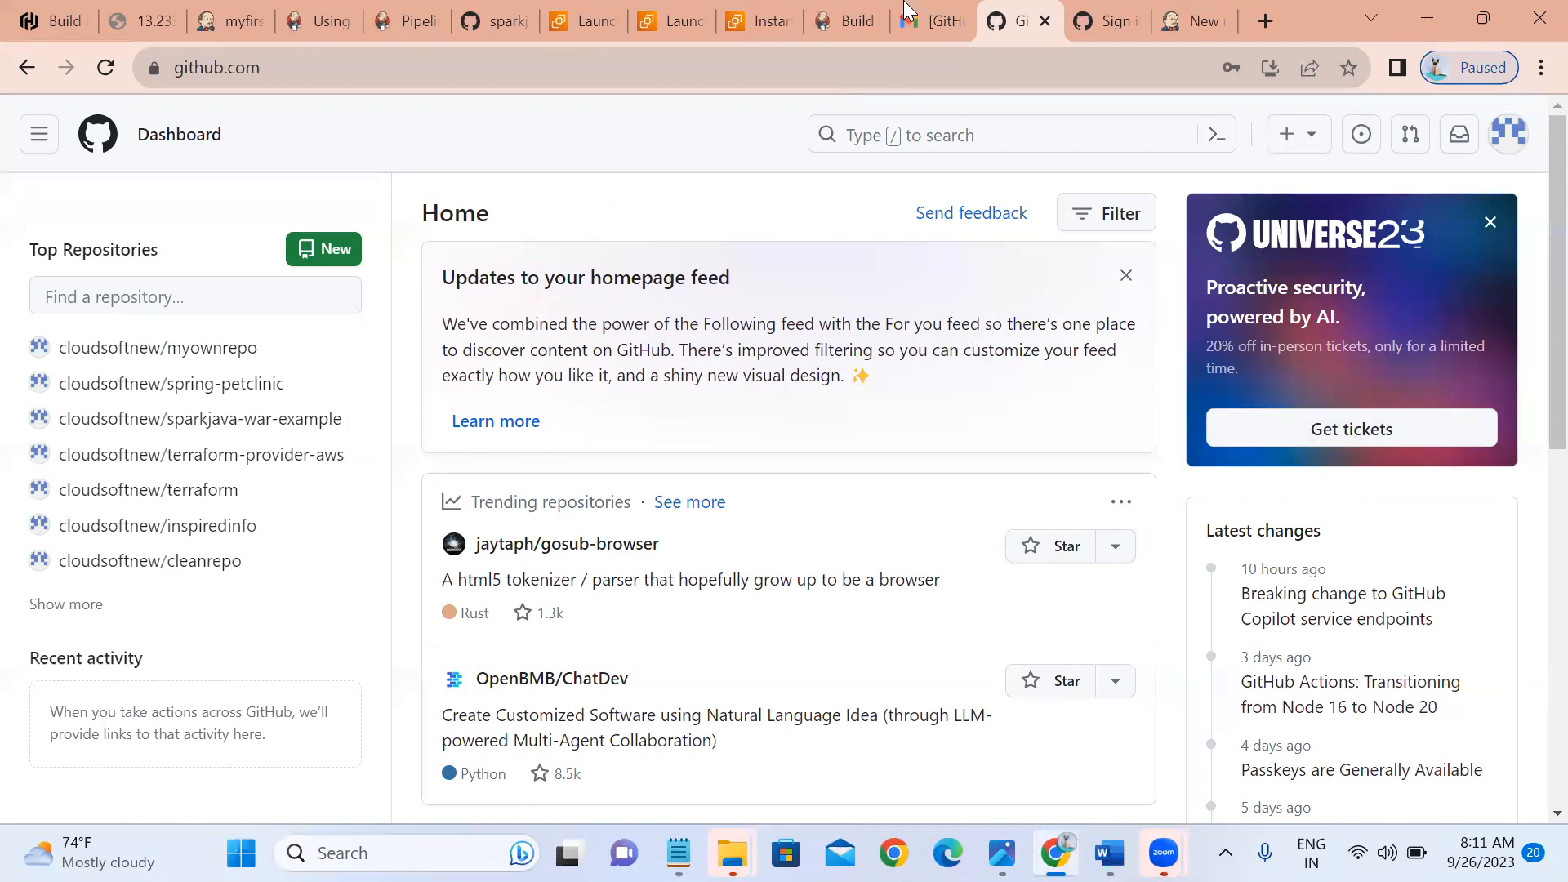
From the Jenkins dashboard, create a new Pipeline item named mypipeline.
click(908, 31)
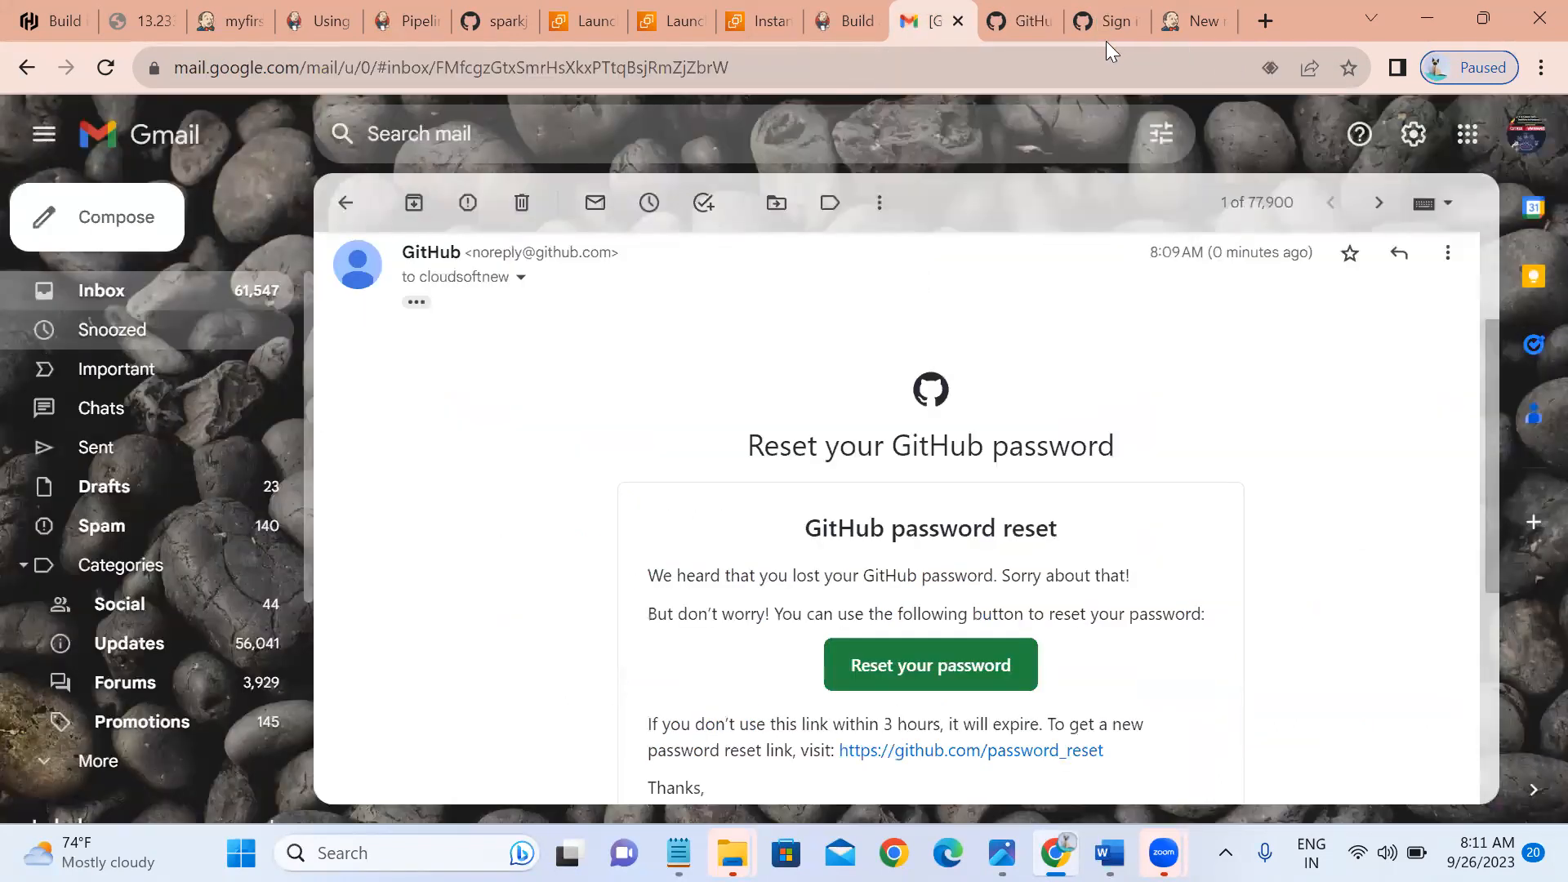
click(1186, 23)
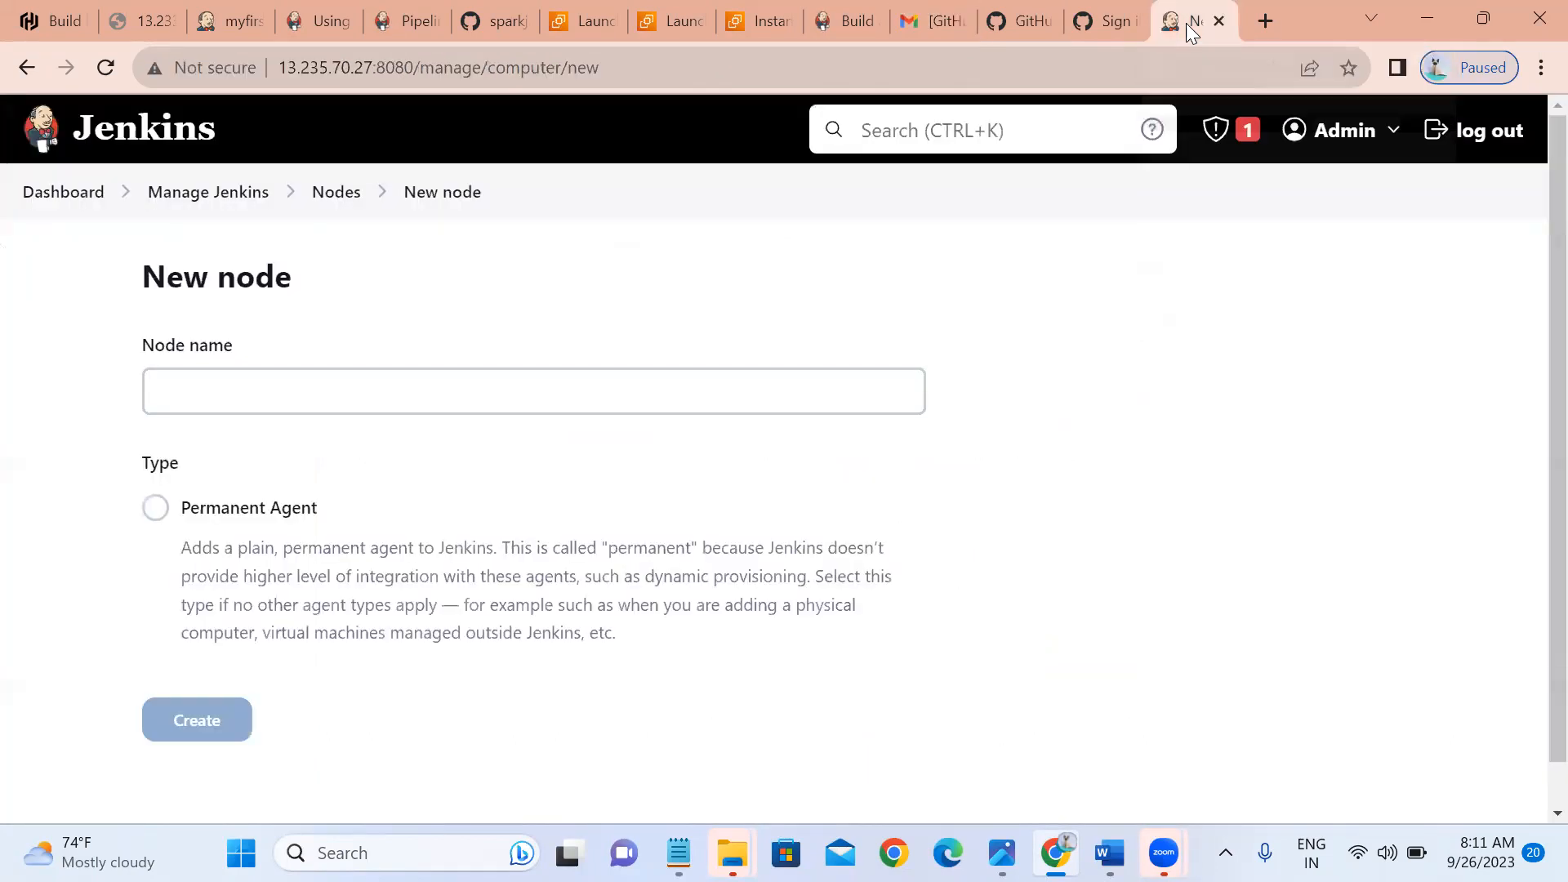
click(82, 199)
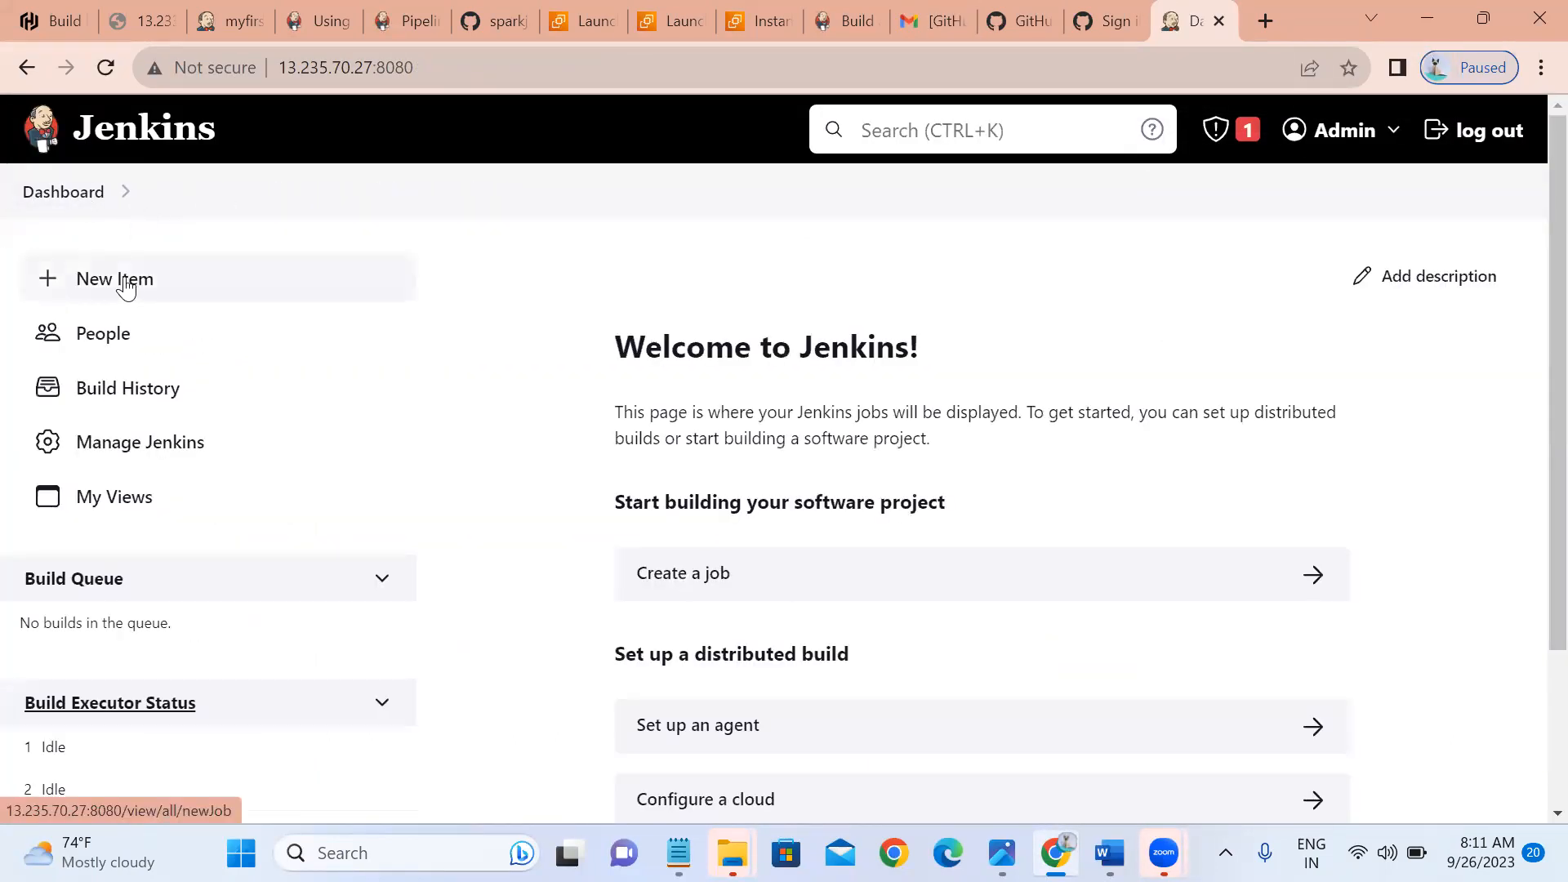
click(125, 284)
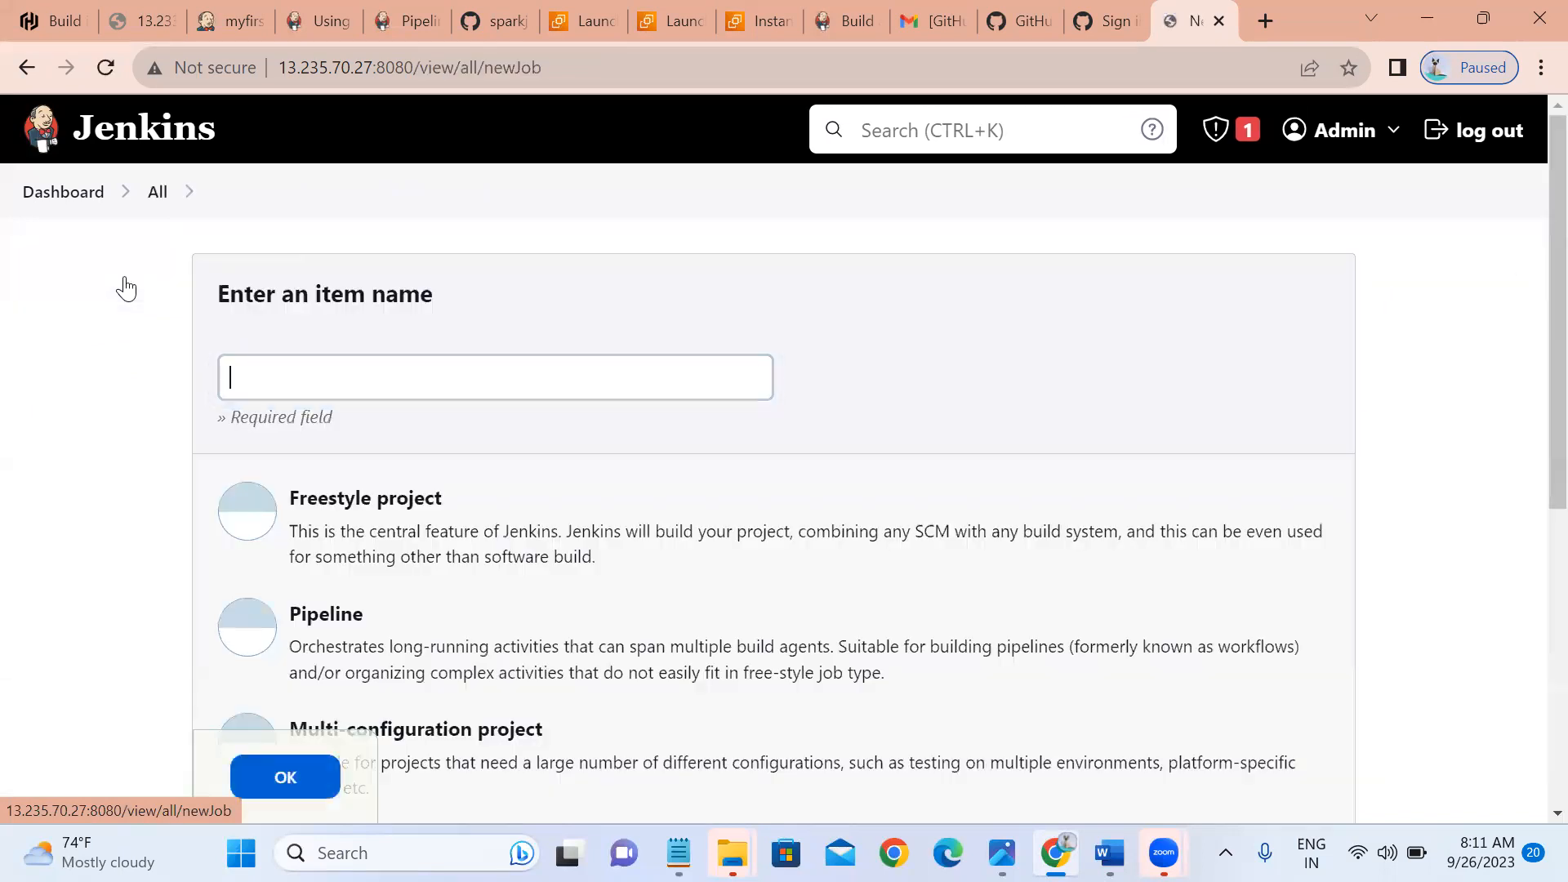
click(277, 396)
text(mypipeline)
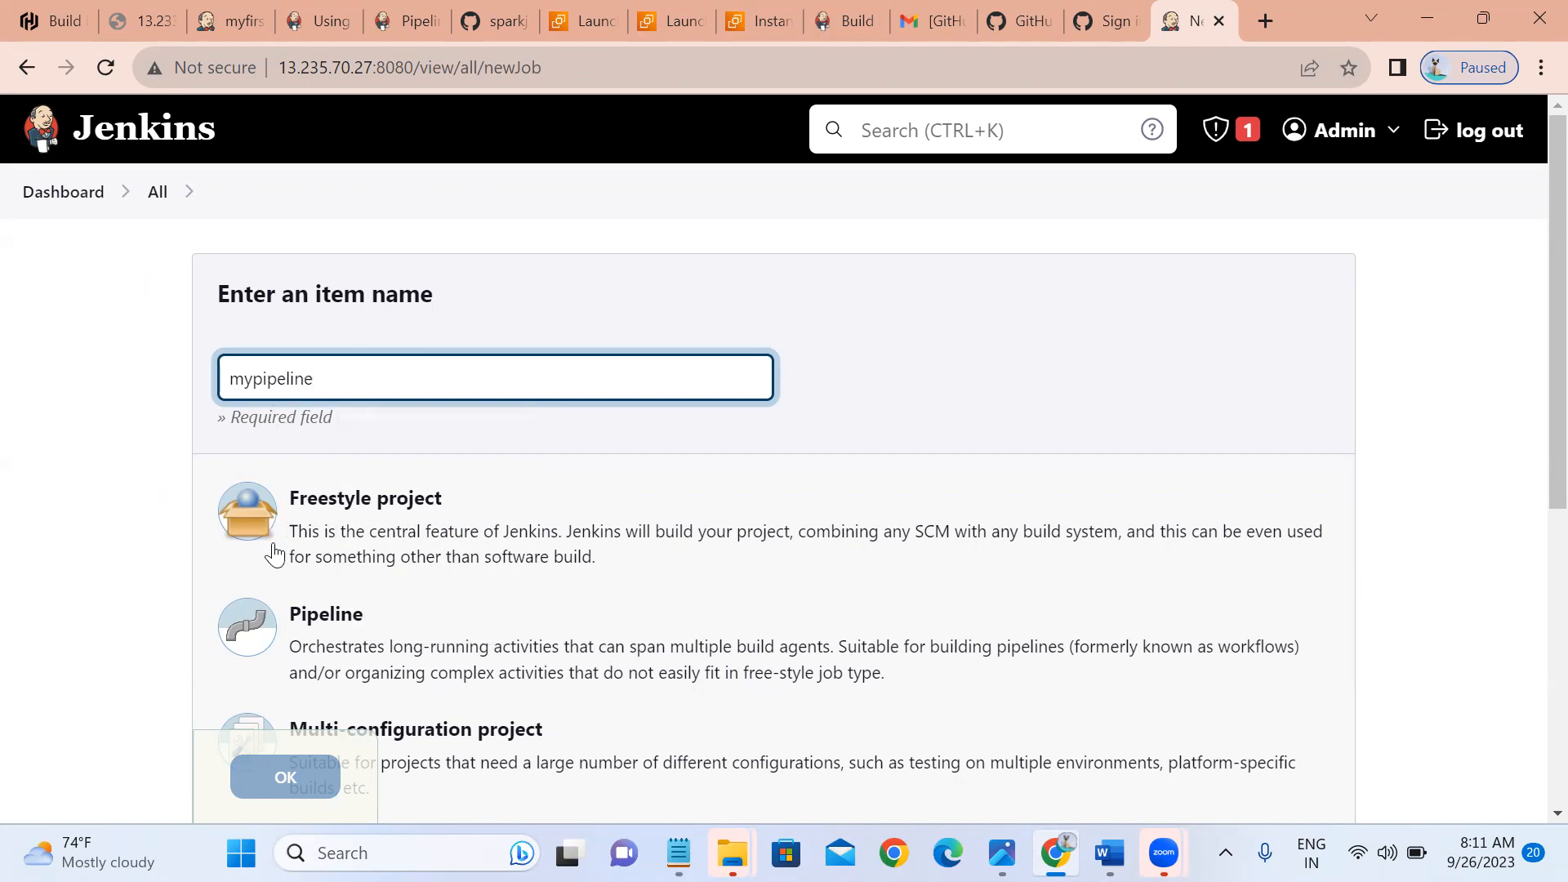
click(259, 647)
click(276, 774)
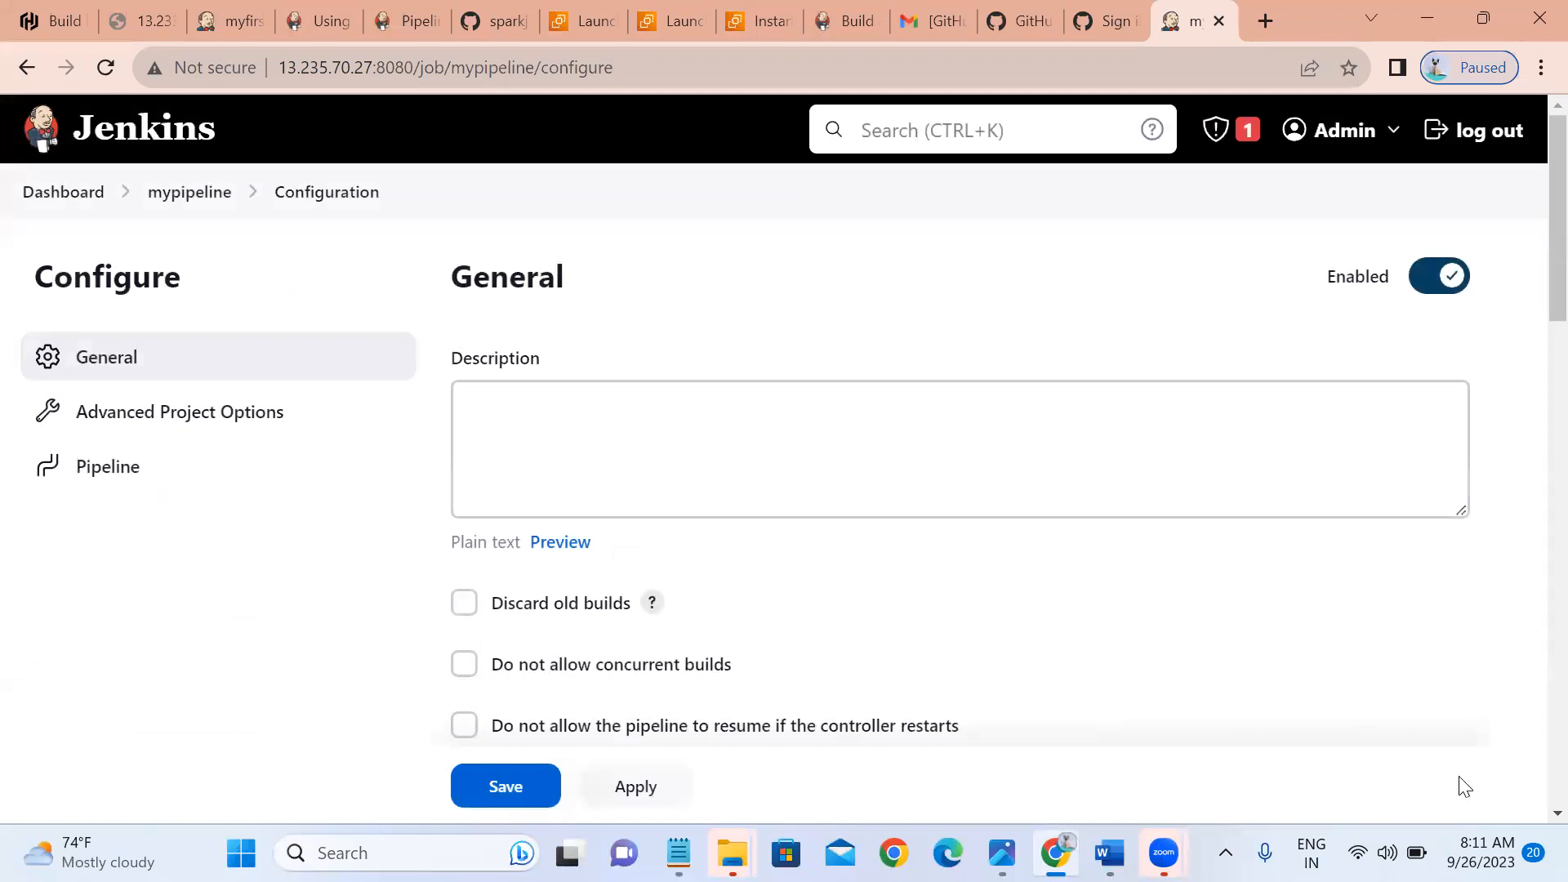
Load the GitHub + Maven sample into the pipeline script box and select all of it.
scroll(1464, 786, down, 10)
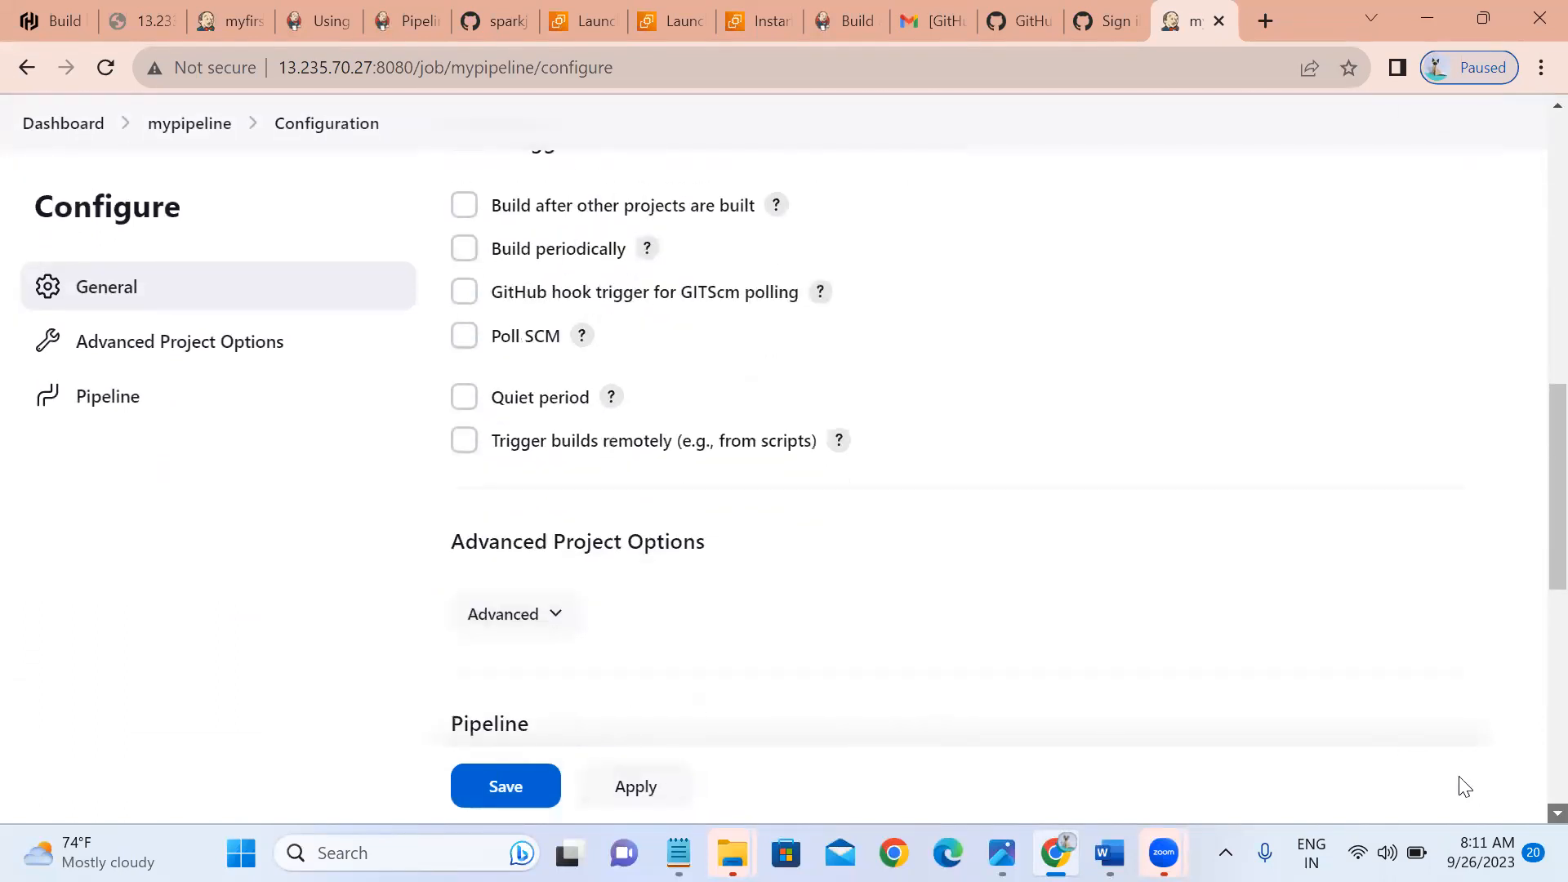
scroll(1464, 787, down, 8)
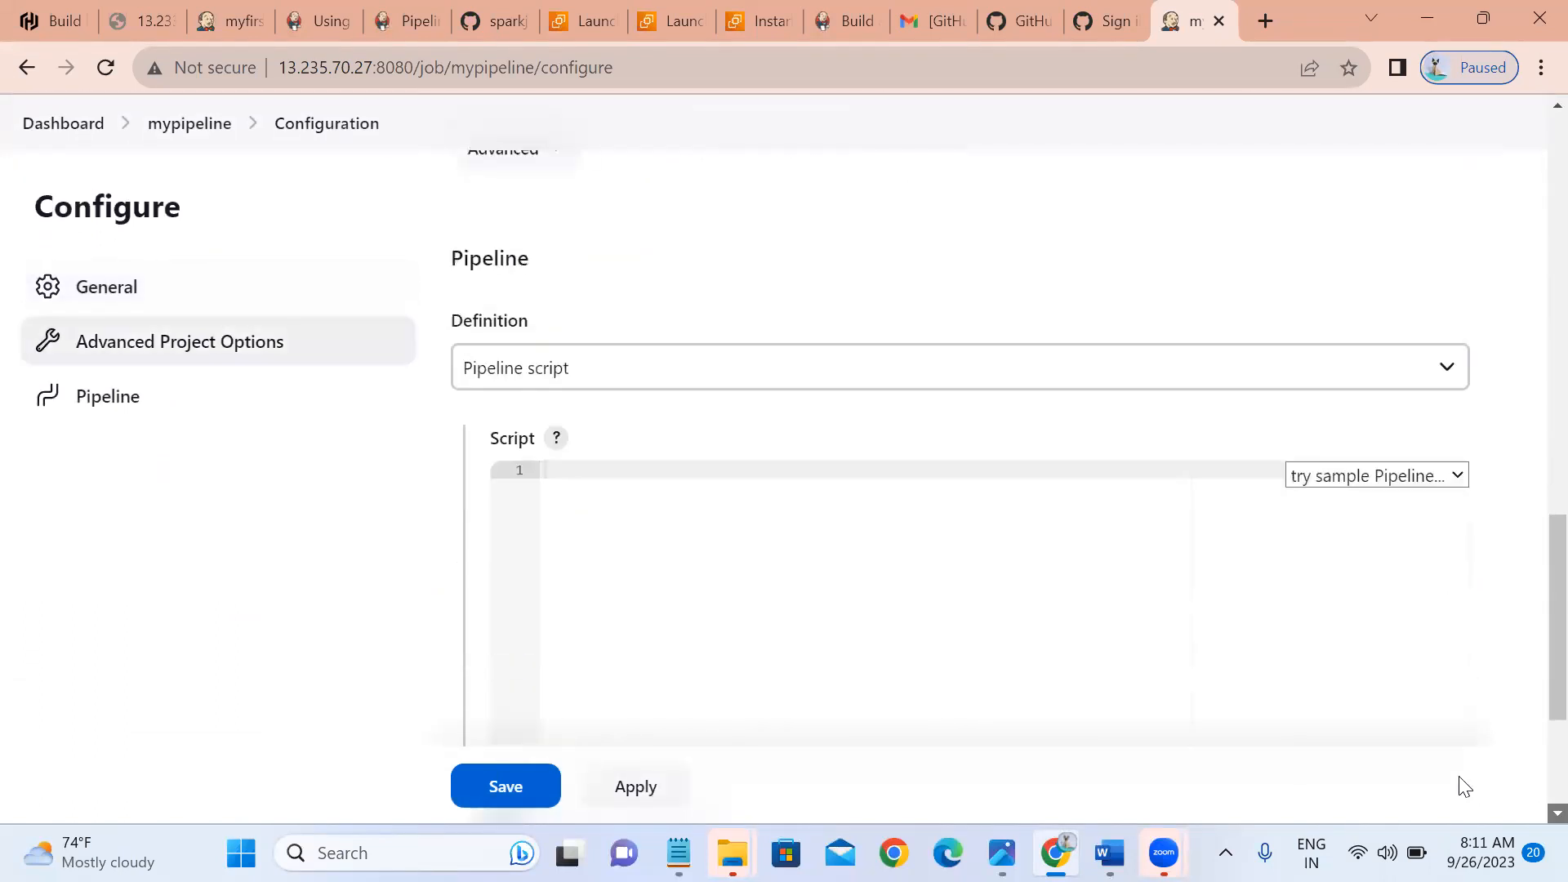
click(1348, 181)
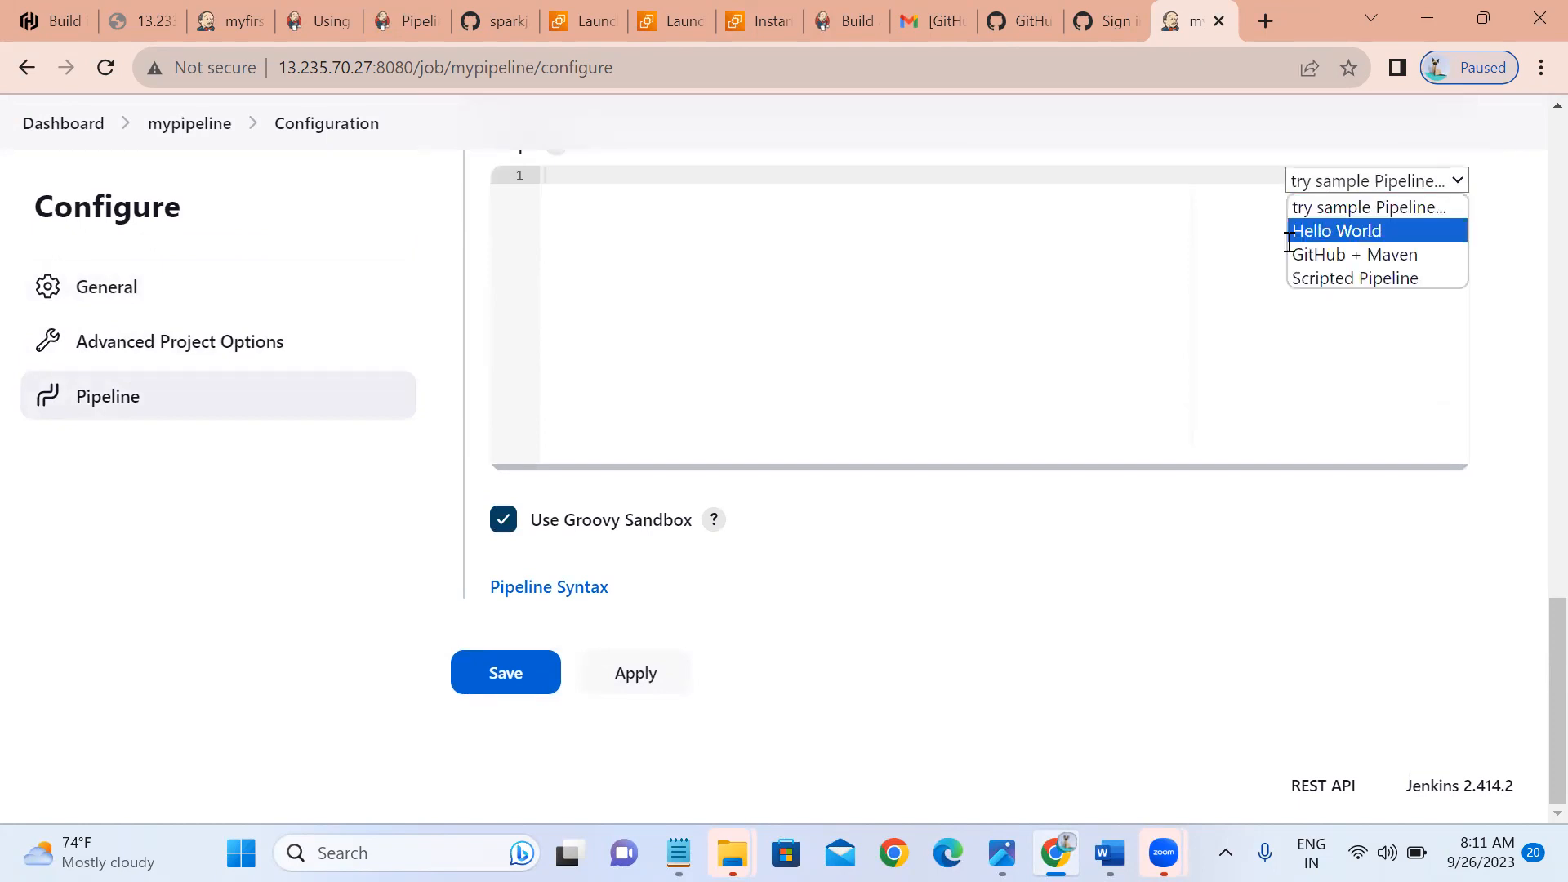
click(1325, 255)
click(1147, 313)
key(ctrl+a)
key(ctrl+c)
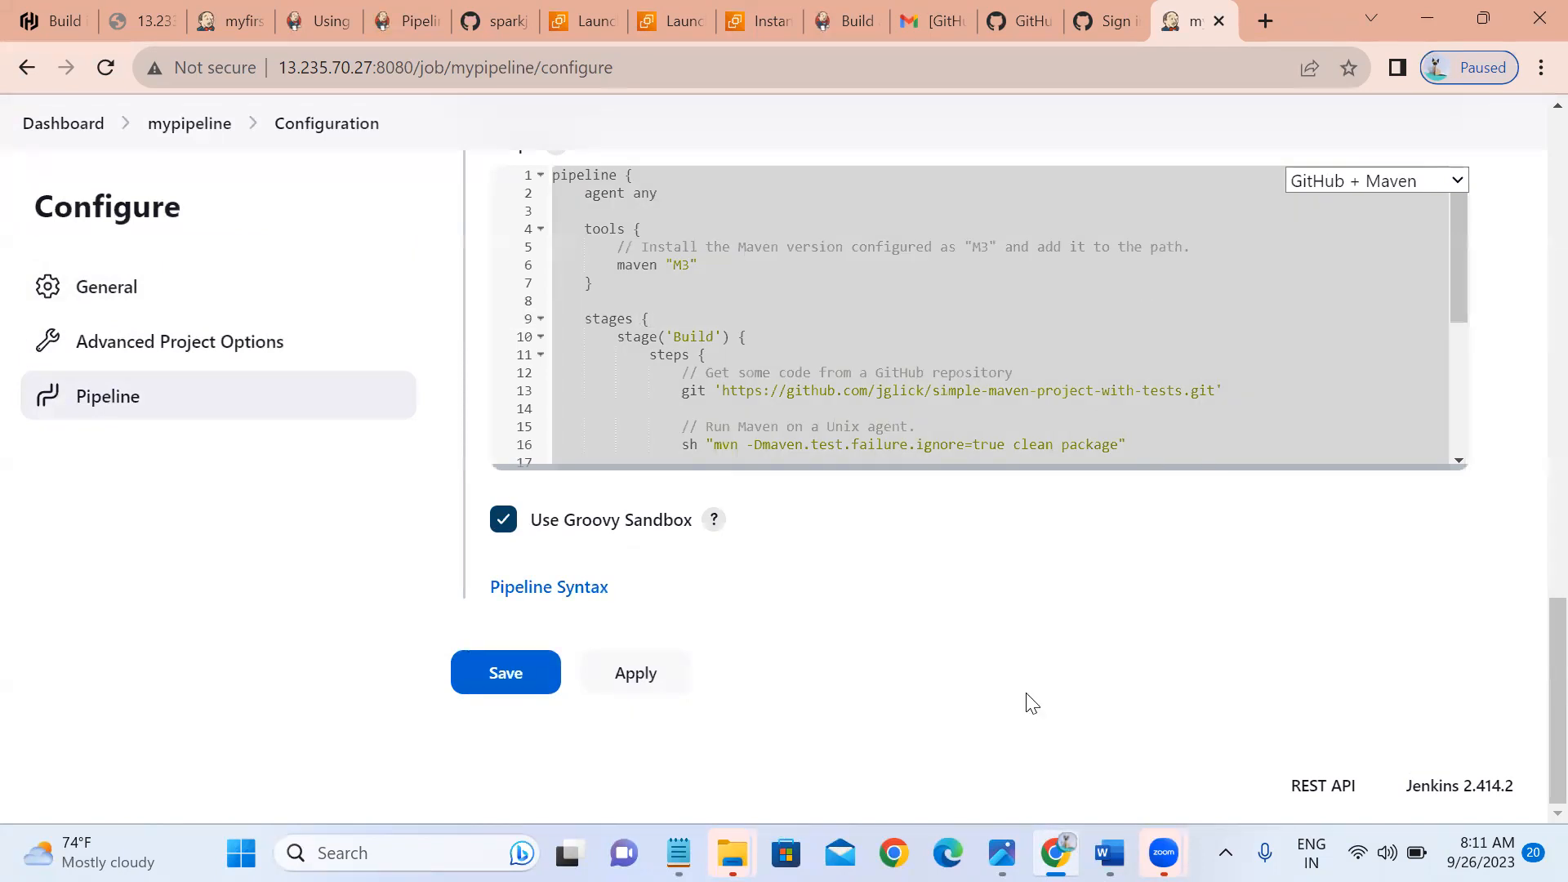
key(super+r)
Paste the pipeline script into a new maximized Notepad window and select its git repository URL.
text(n)
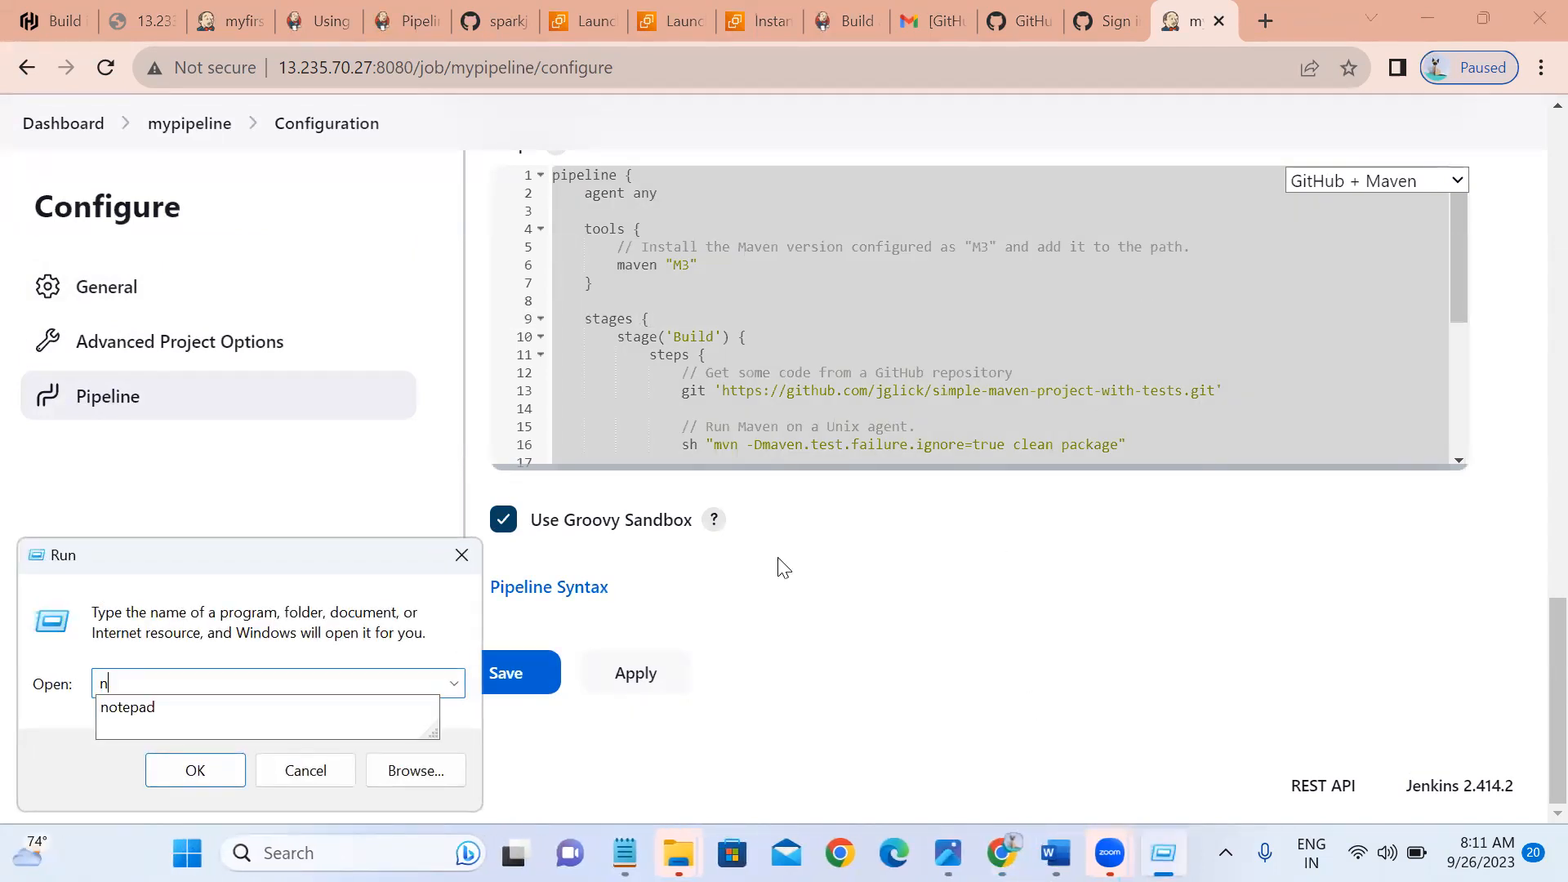
text(otepad)
key(Return)
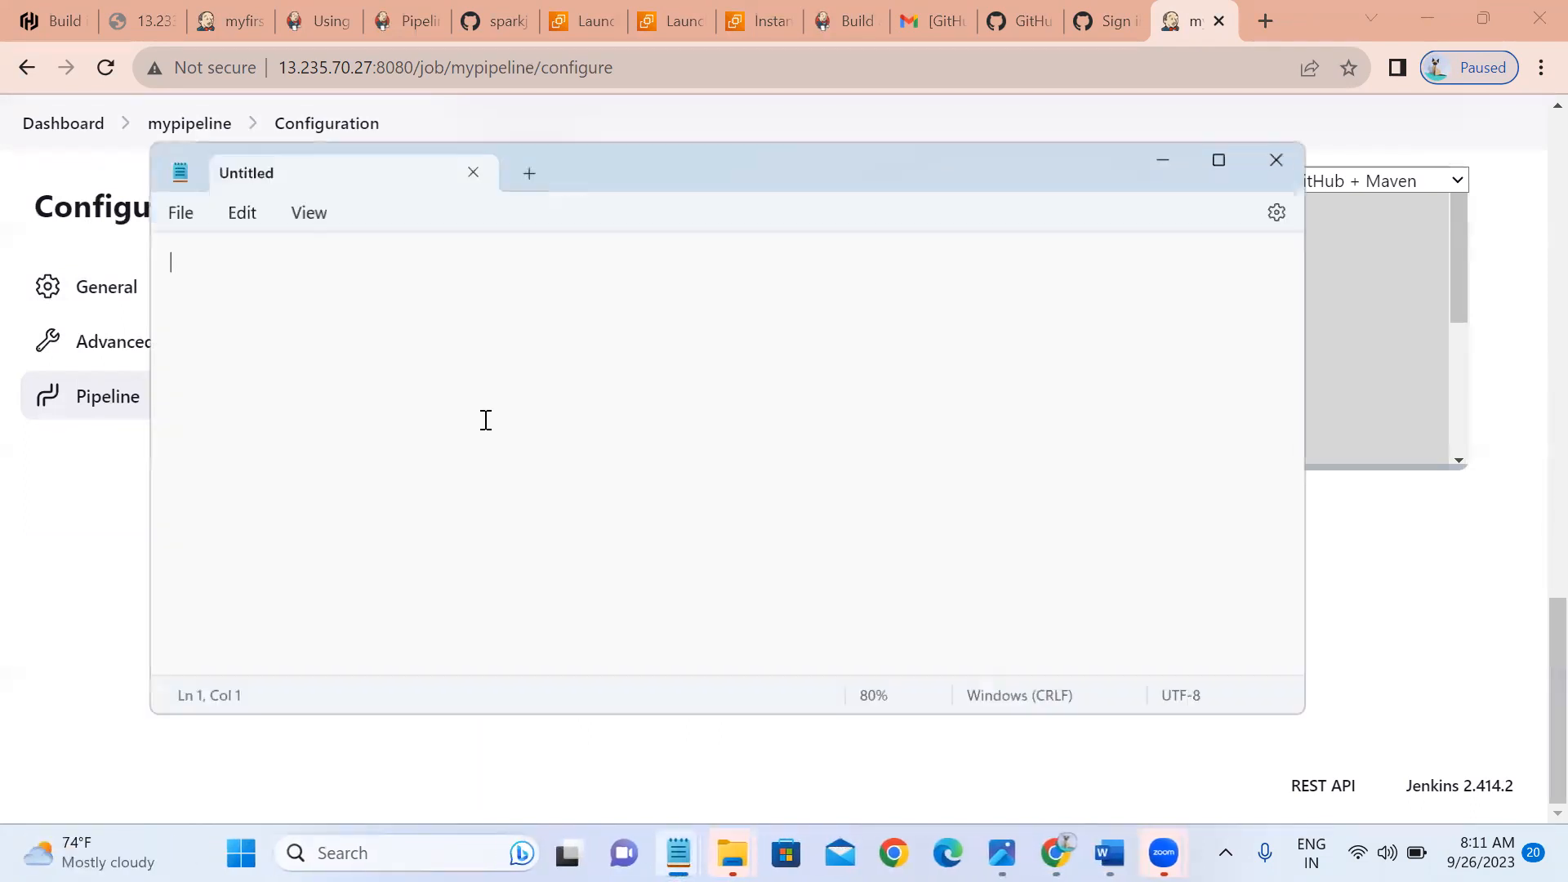
key(ctrl+v)
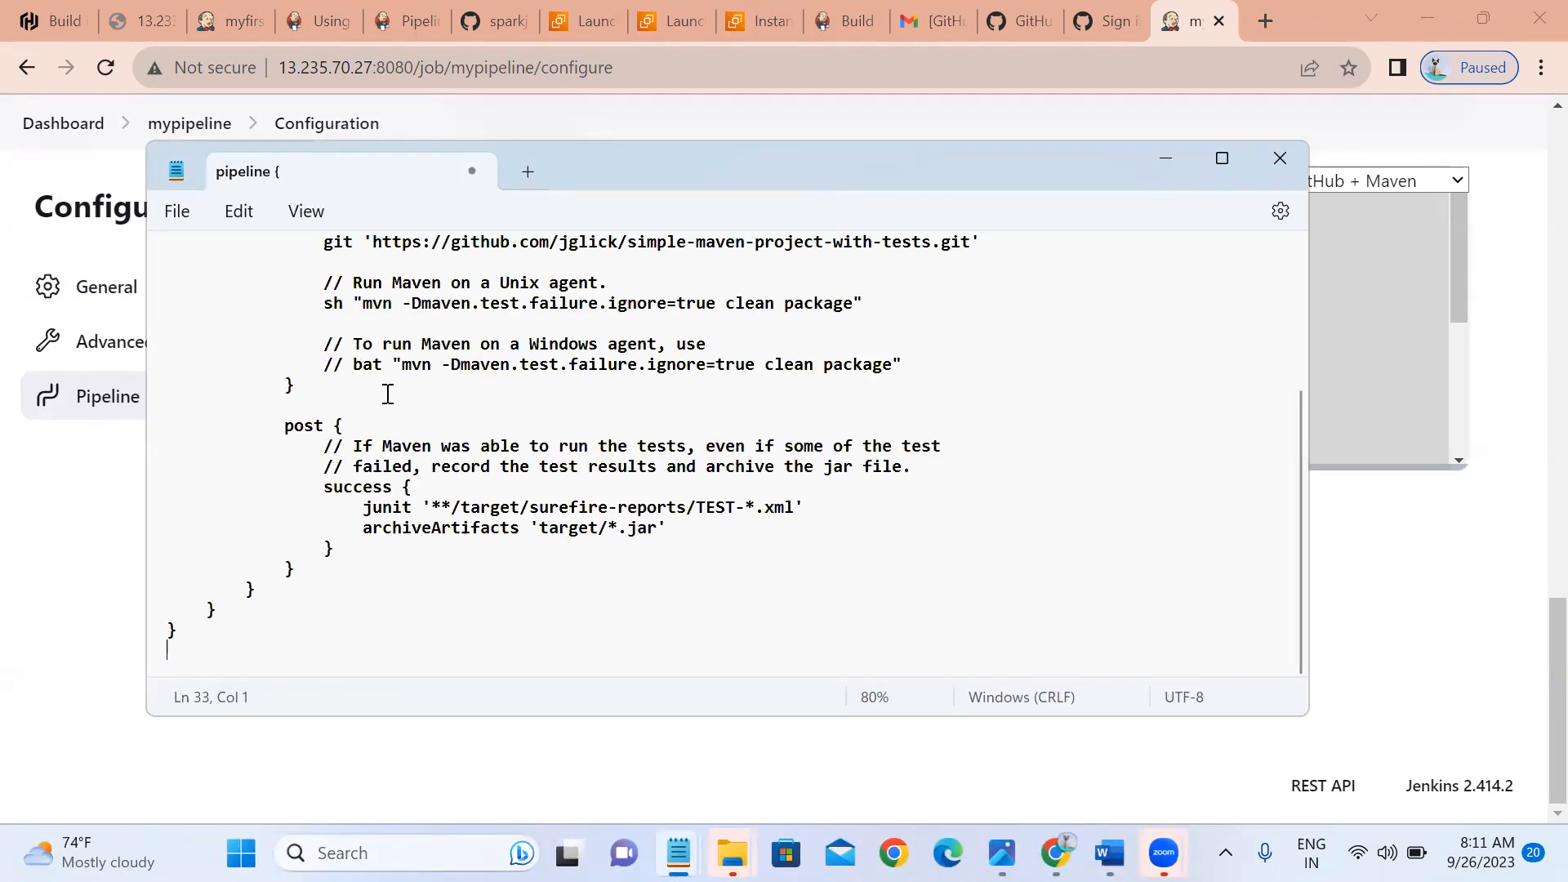
double_click(613, 157)
click(824, 357)
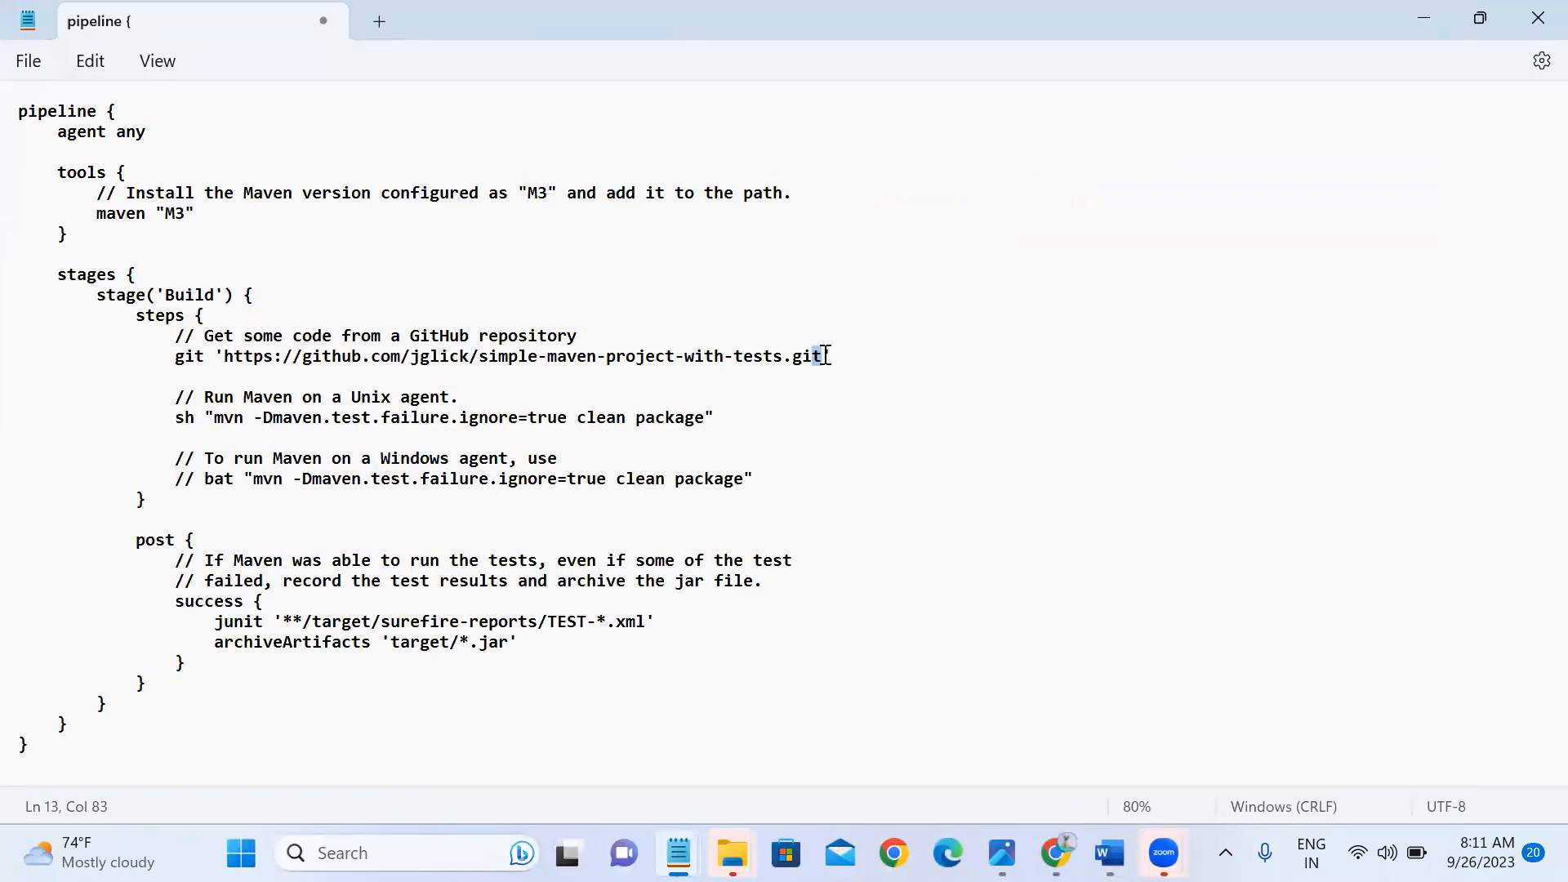
key(shift+Left)
key(shift+Left)
key(shift+Left)
key(shift+Left)
key(shift+Left)
key(shift+Left)
key(shift+Left)
key(shift+Left)
key(shift+Left)
key(shift+Left)
key(shift+Left)
key(shift+Left)
key(shift+Left)
key(shift+Left)
key(shift+Left)
key(shift+Left)
key(shift+Left)
key(shift+Left)
key(shift+Left)
key(shift+Left)
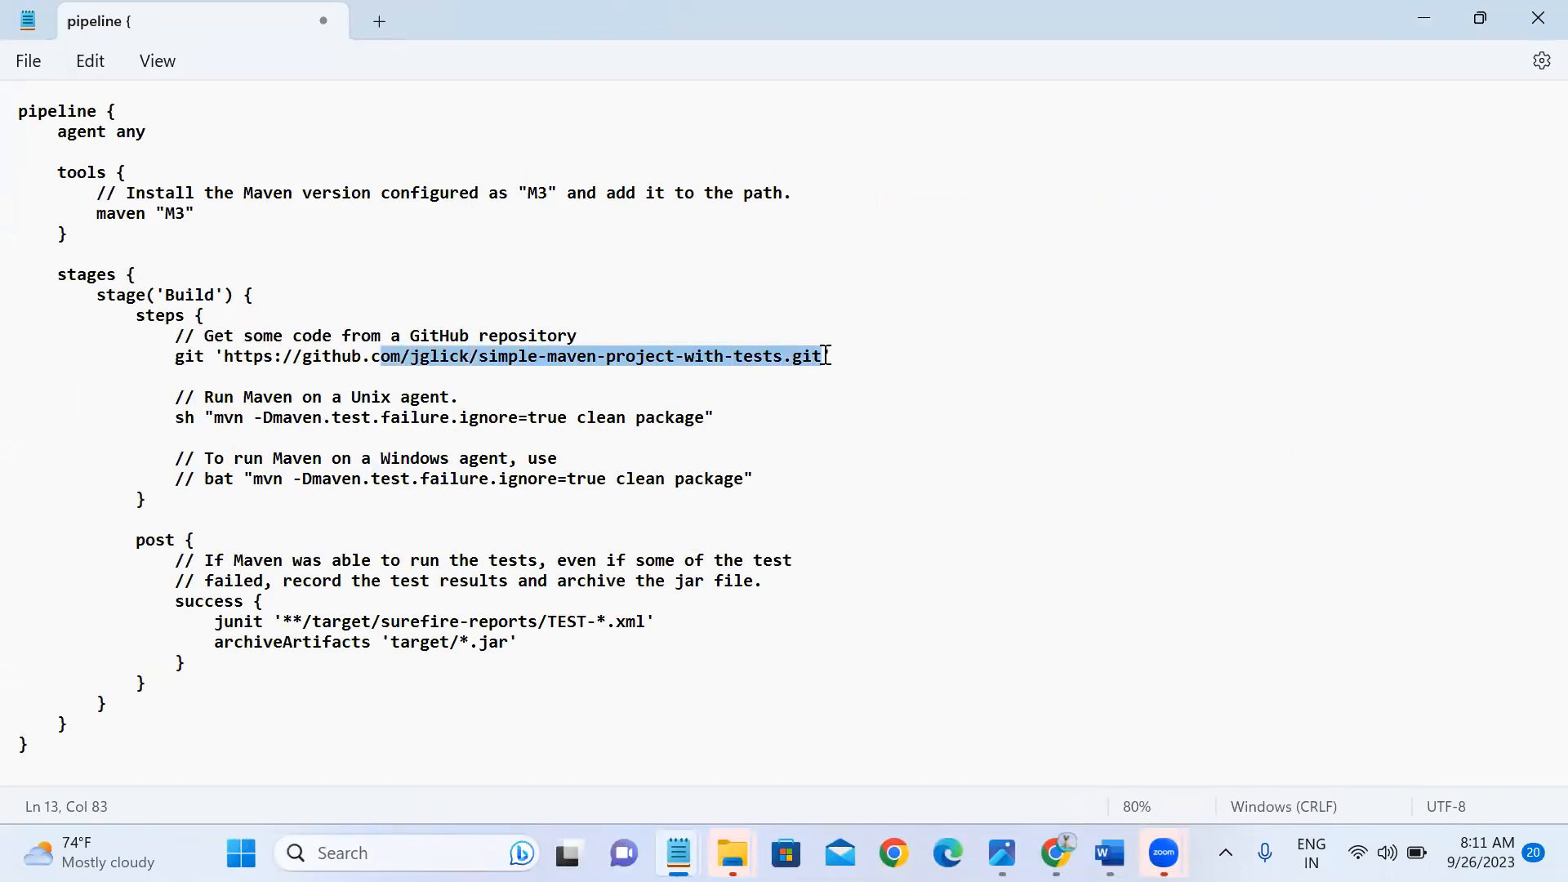
key(shift+Left)
key(shift+Left)
key(shift+Left)
key(shift+Left)
key(shift+Left)
key(shift+Left)
key(shift+Left)
key(shift+Left)
key(shift+Left)
key(shift+Left)
key(shift+Left)
key(shift+Left)
key(shift+Left)
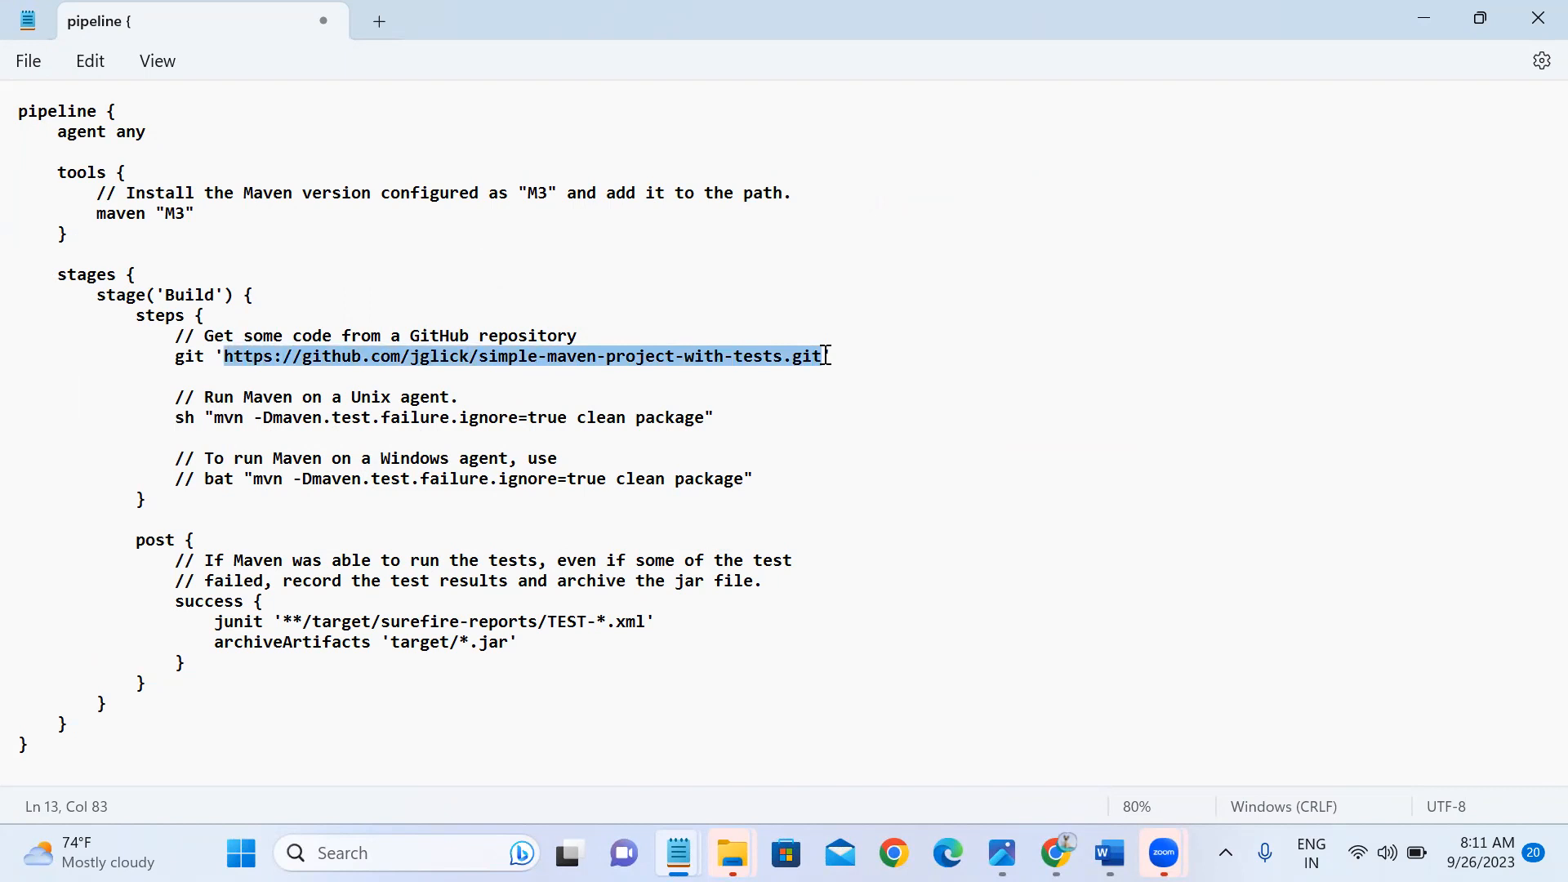
key(alt+Tab)
Open the simple-maven-project-with-tests repo from the copied URL and fork it into your account.
click(1258, 25)
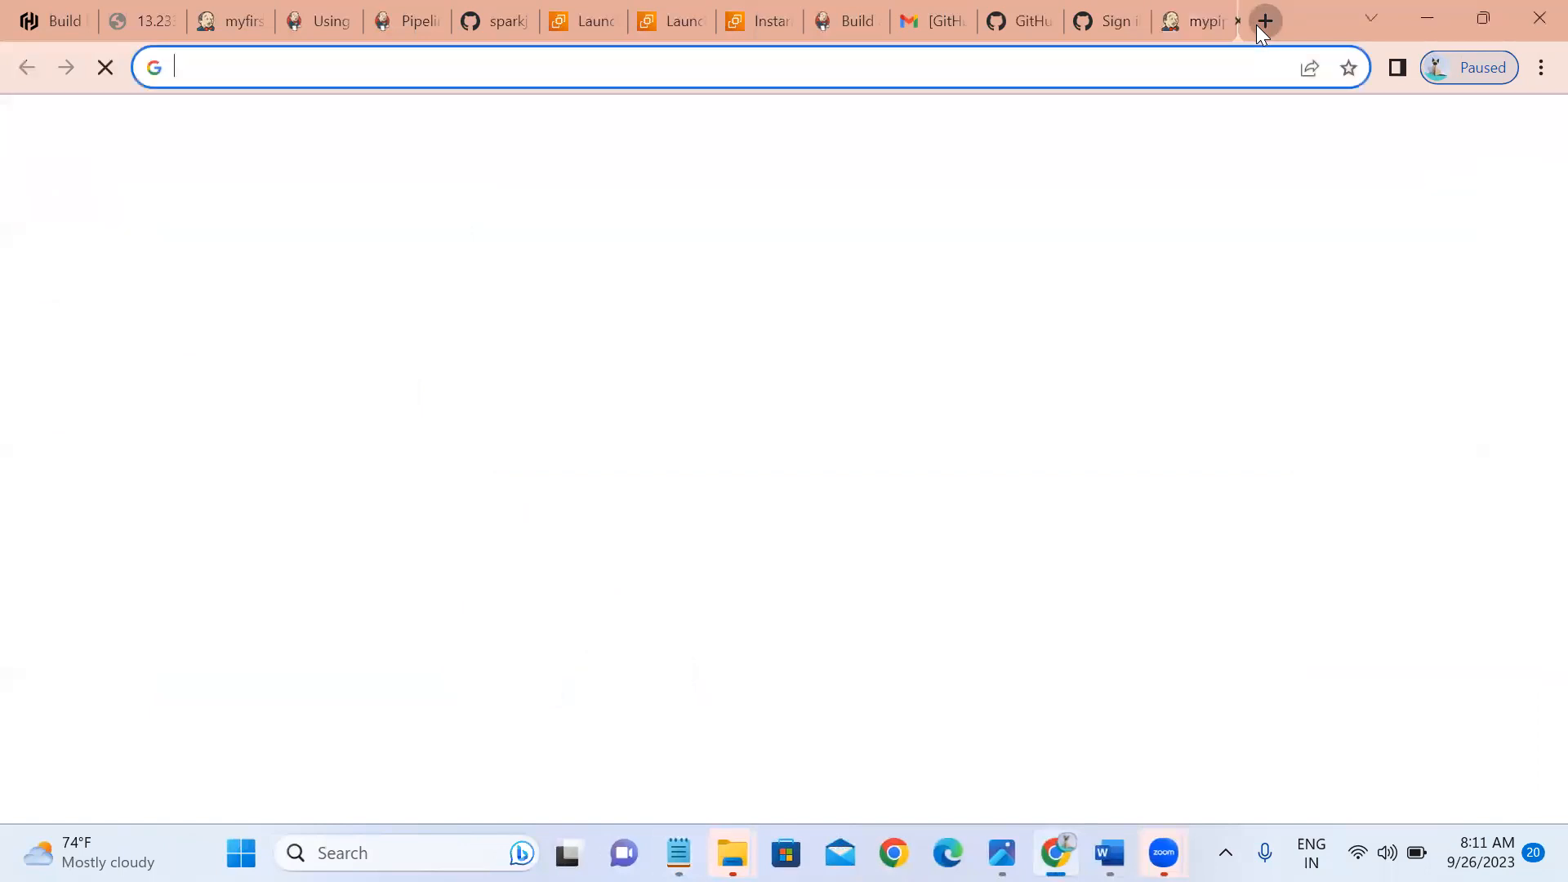
text(https://github.com/jglick/simple-maven-project-with-tests.git)
key(Return)
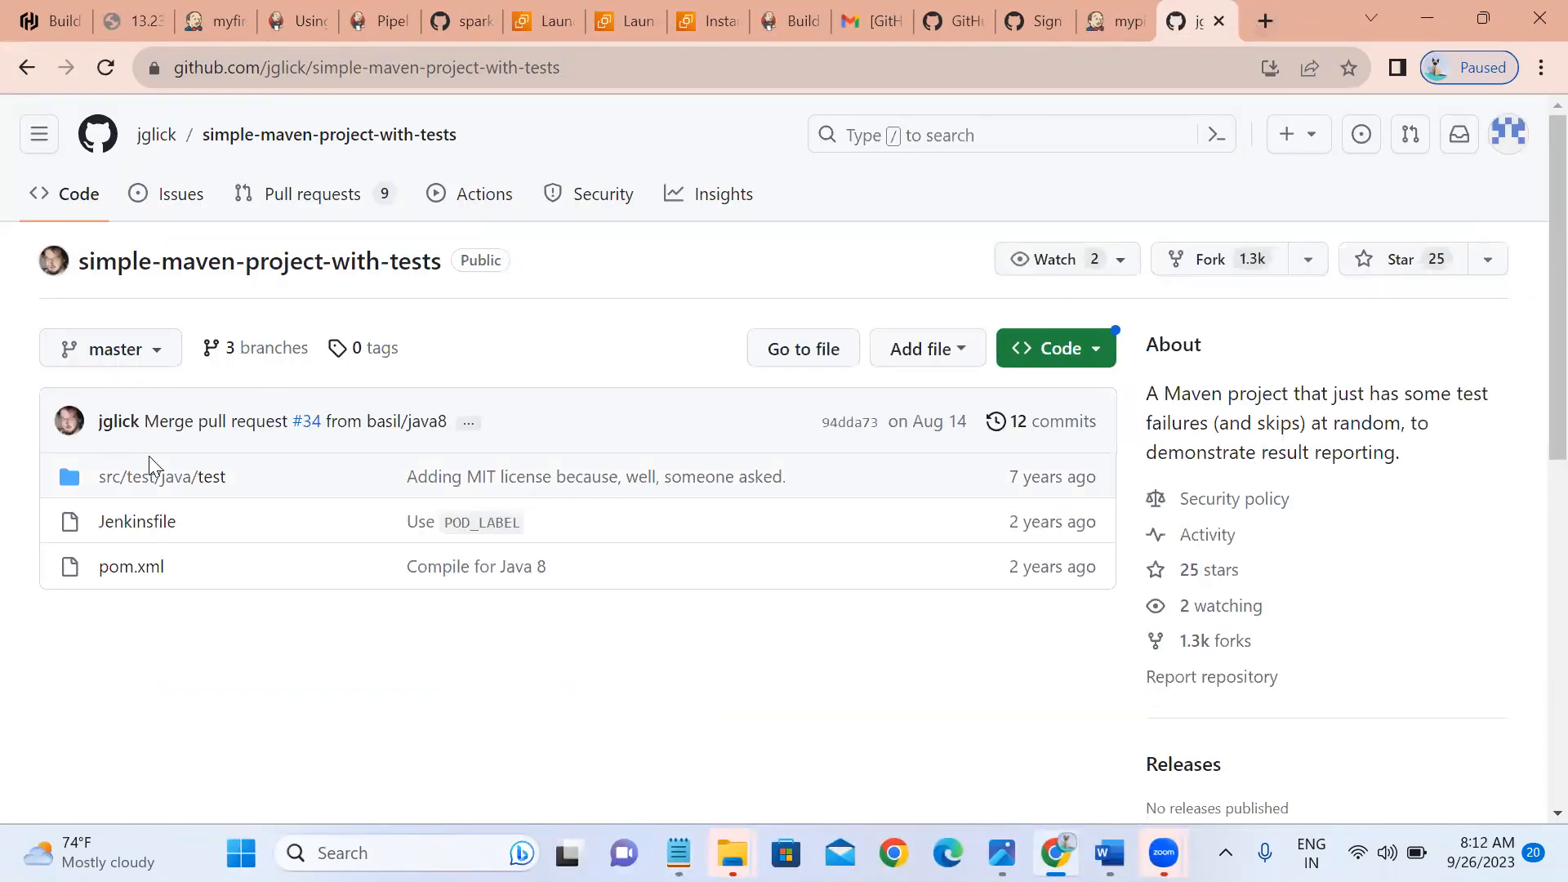
click(1227, 264)
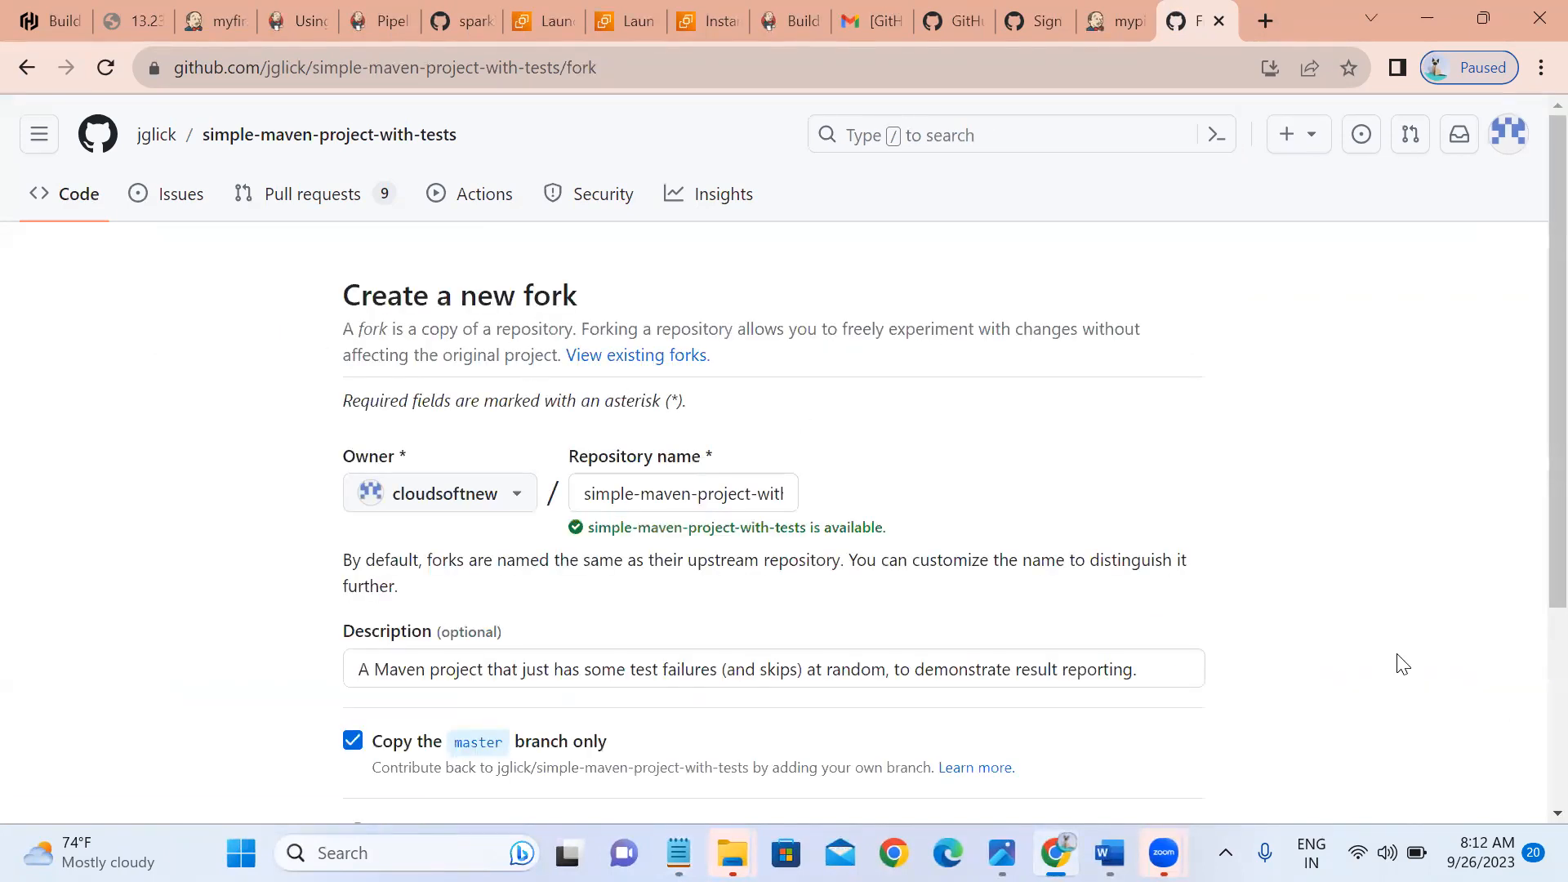
scroll(1402, 664, down, 3)
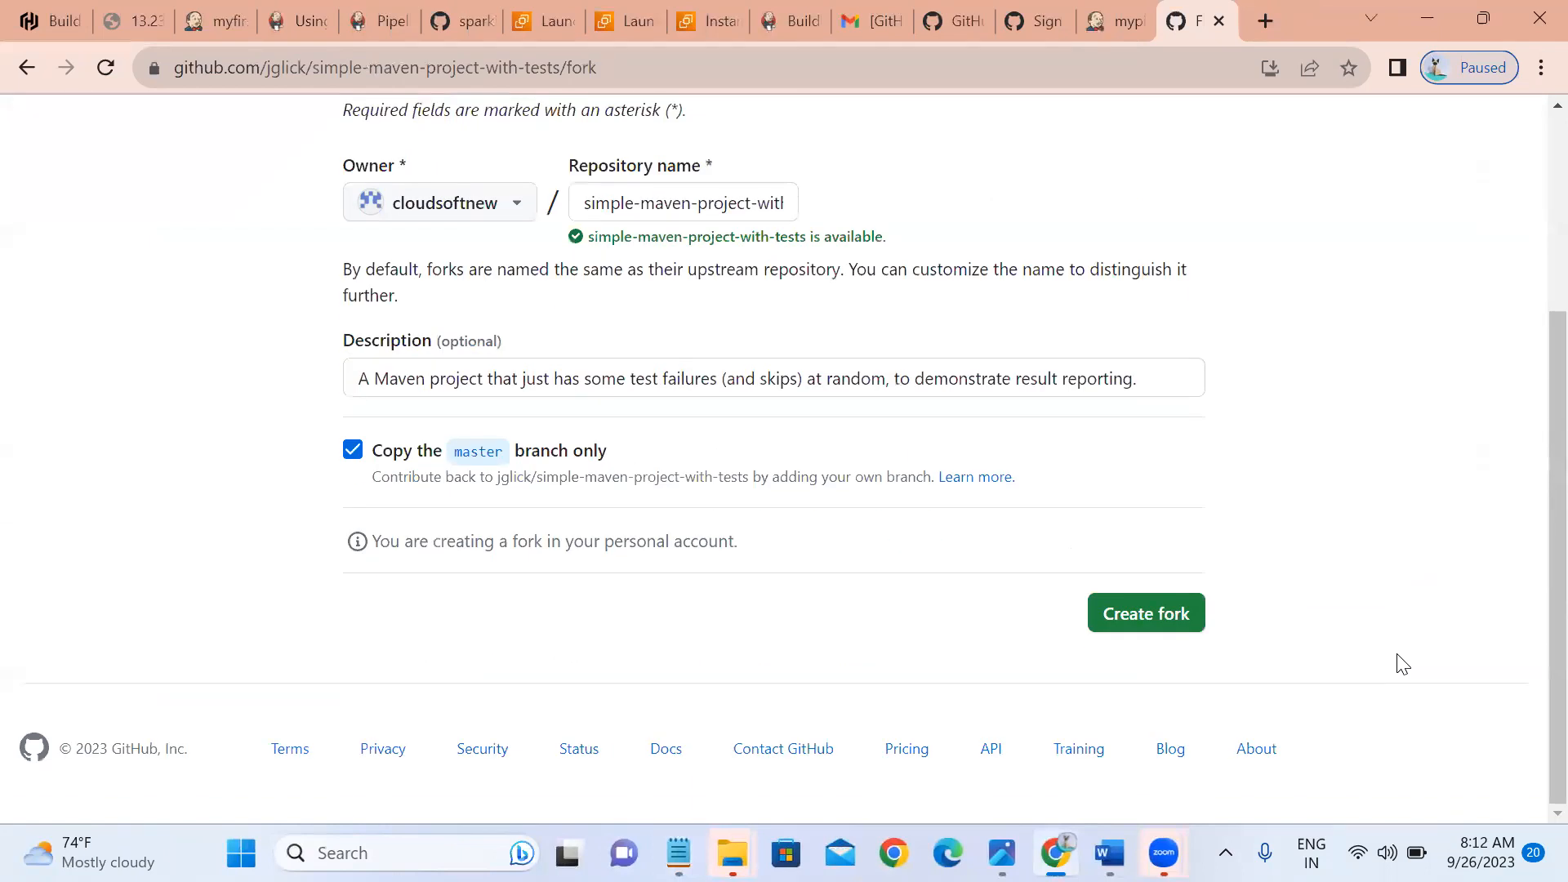
click(1148, 625)
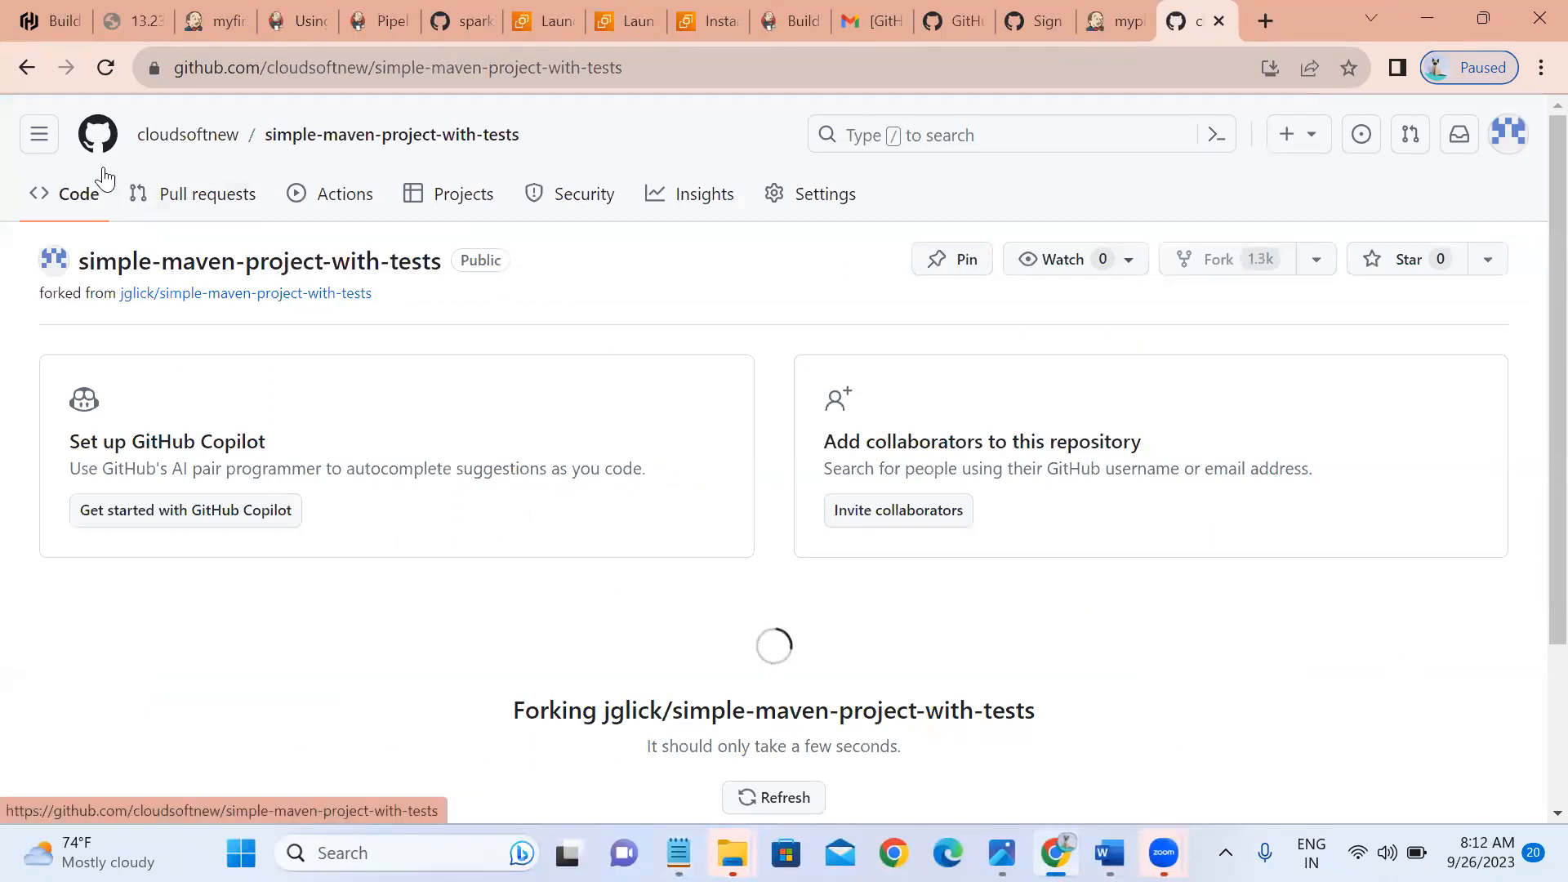
click(81, 196)
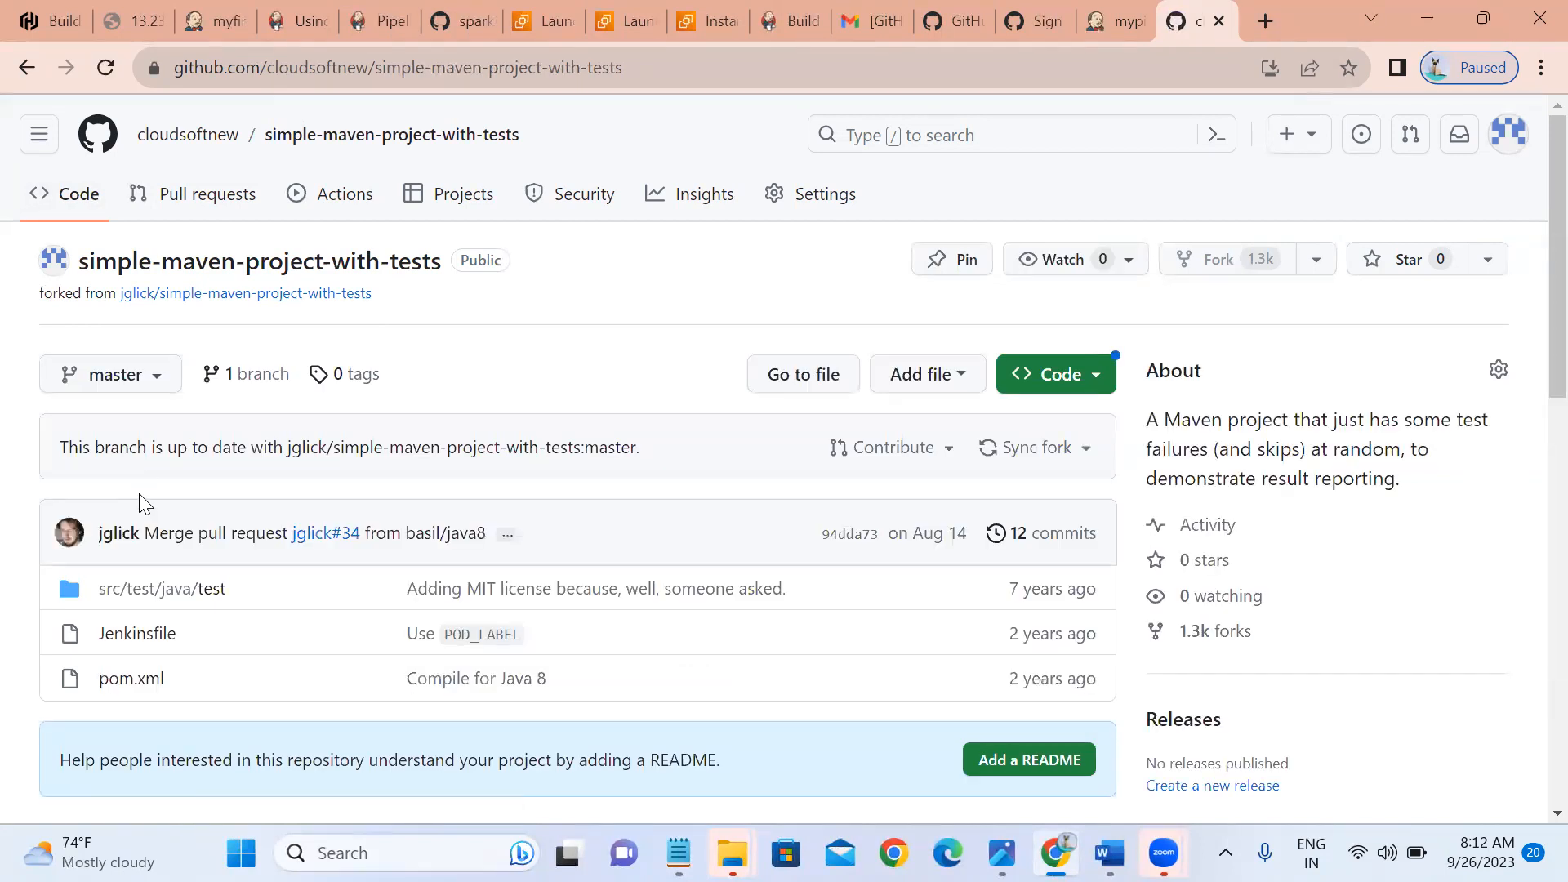
Open the fork's Jenkinsfile in the editor and delete all its existing code.
click(112, 651)
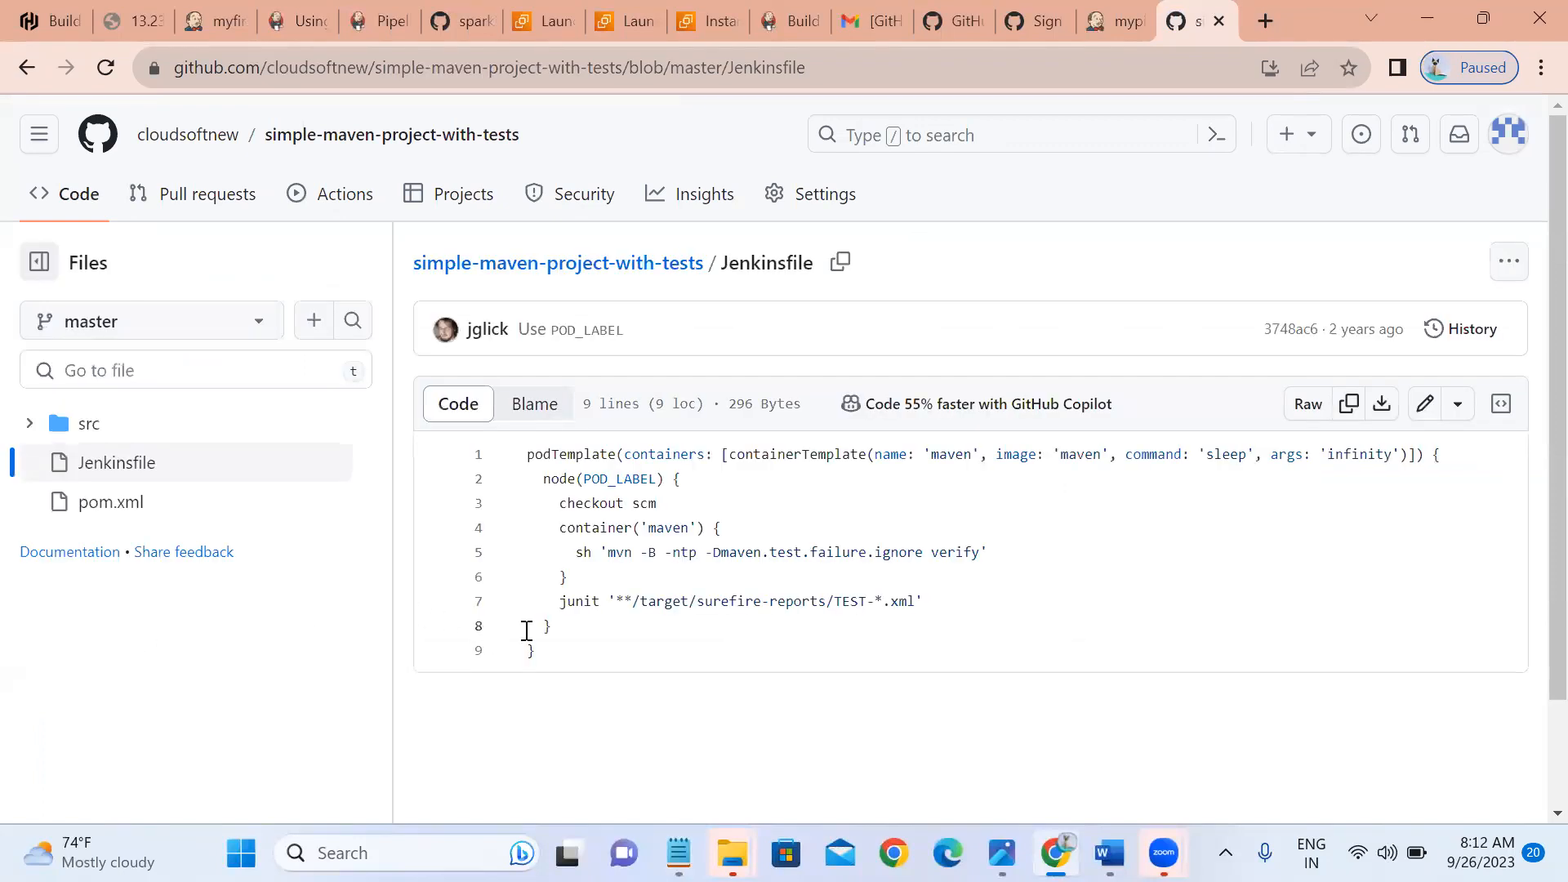
drag(550, 651, 501, 473)
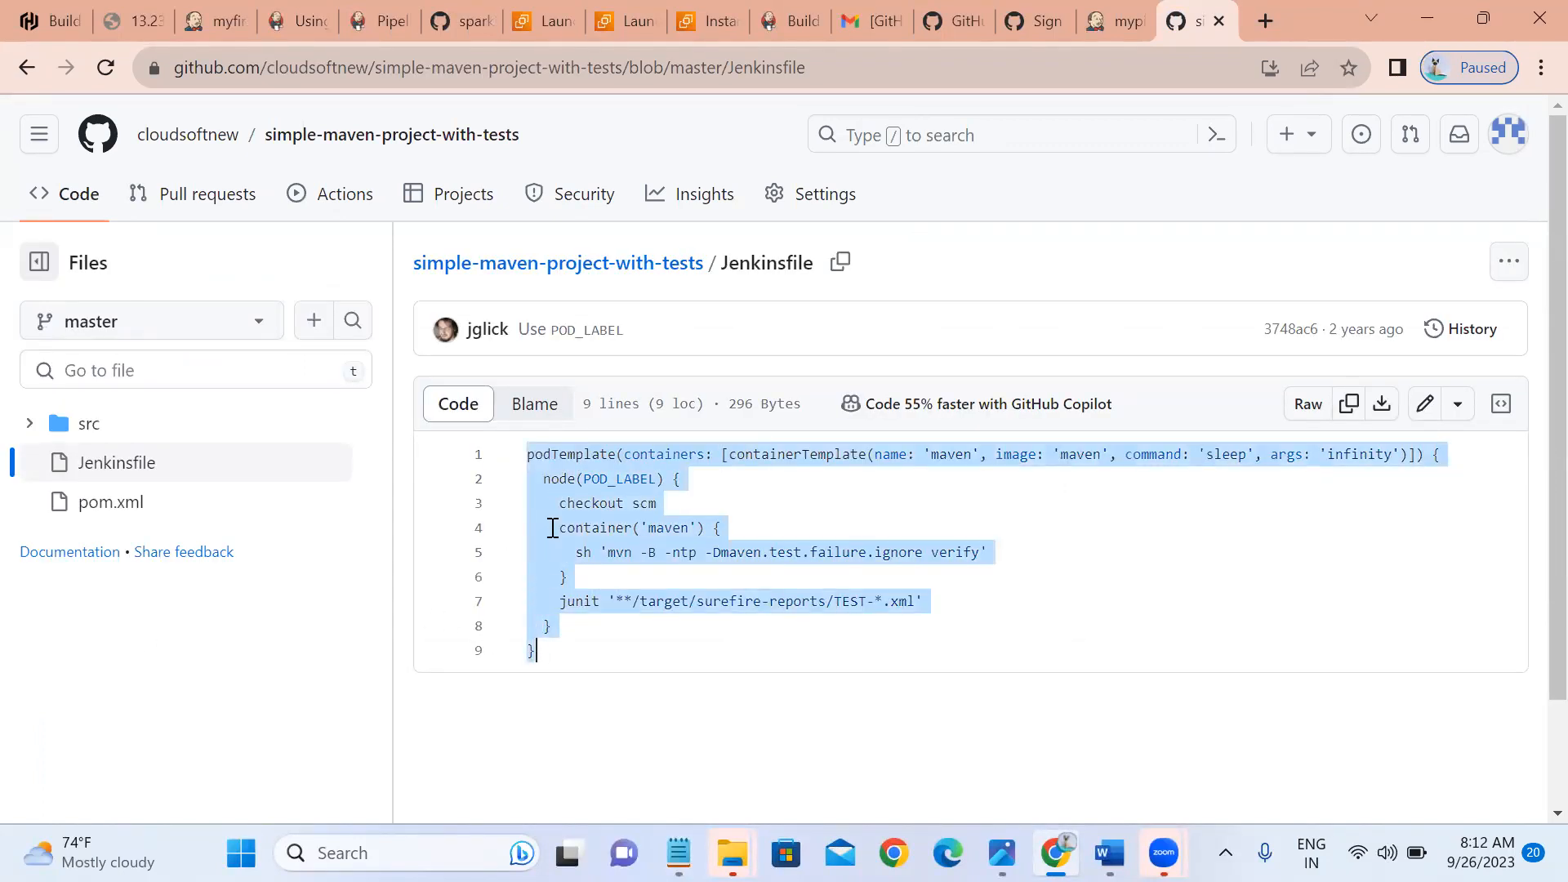
click(1425, 412)
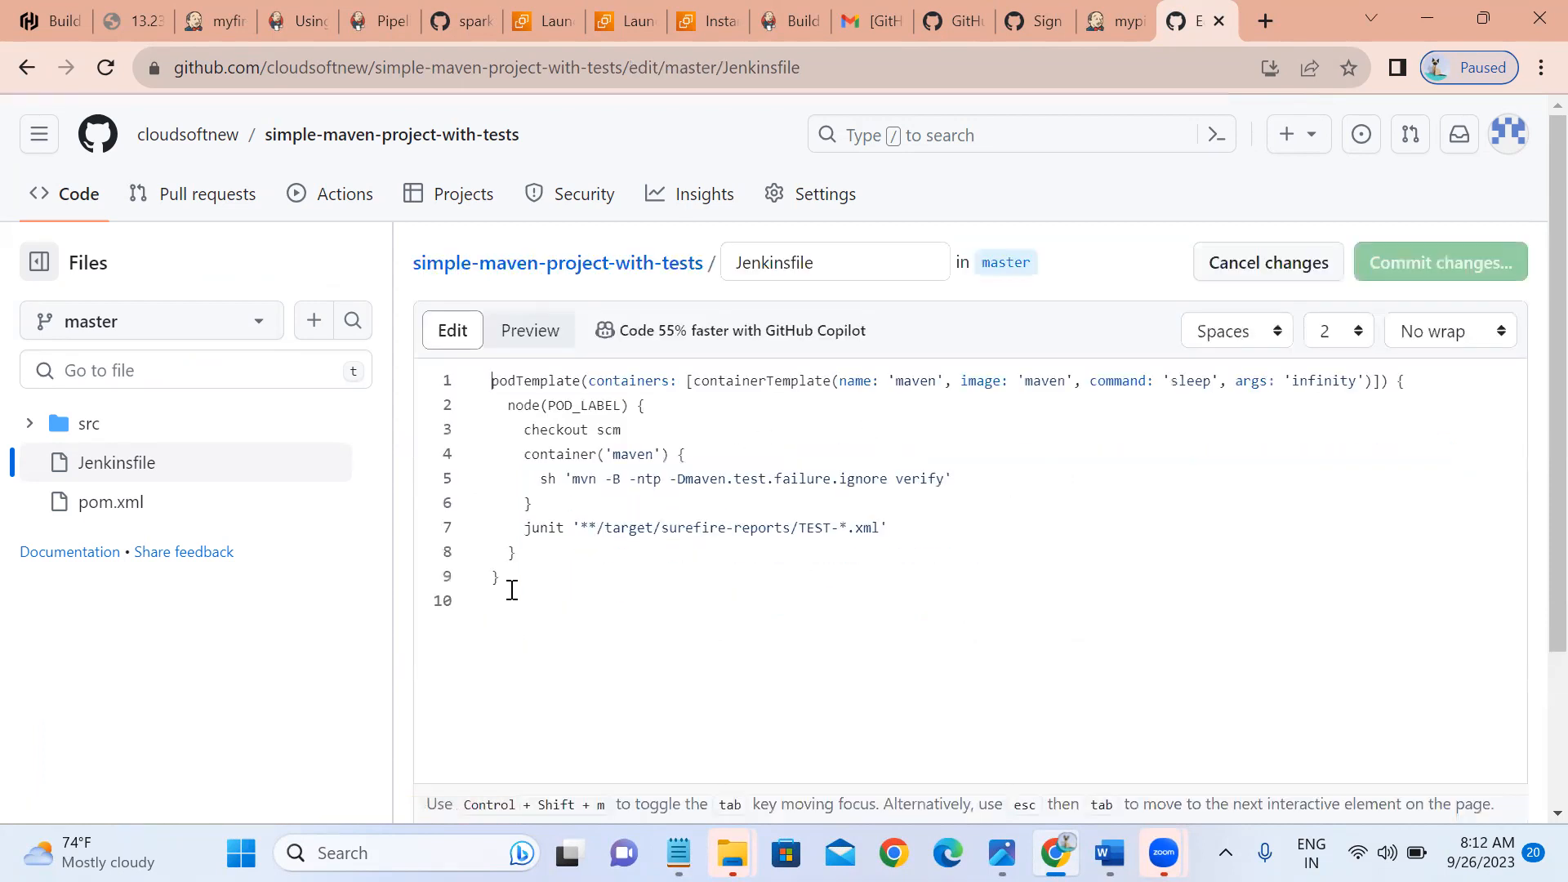
drag(511, 590, 463, 374)
key(BackSpace)
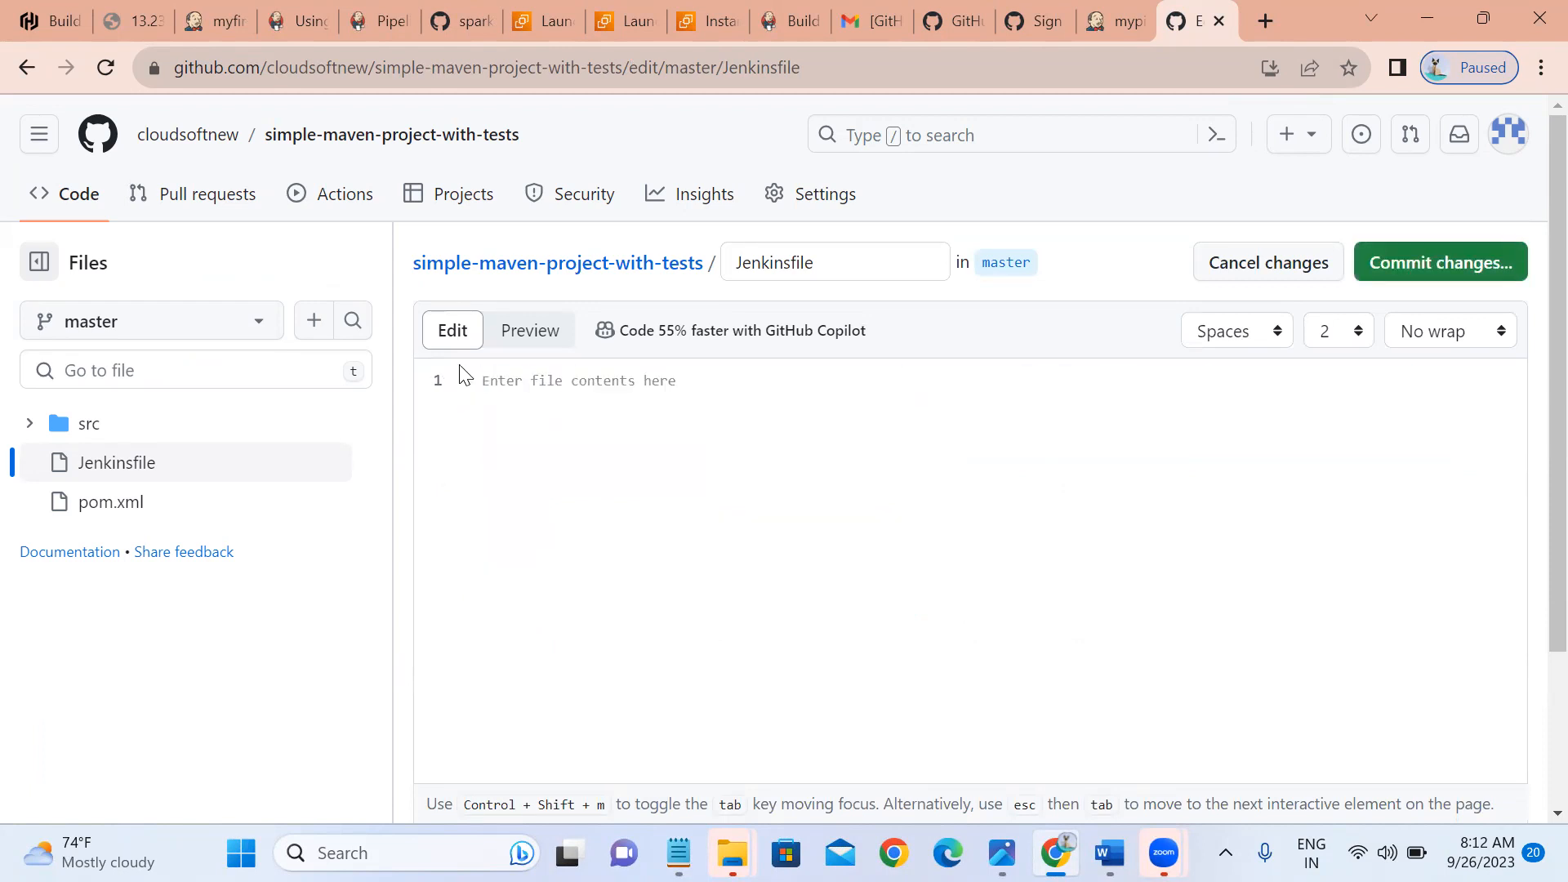
Copy the pipeline code from Notepad, paste it into the Jenkinsfile, and commit to master.
key(alt+Tab)
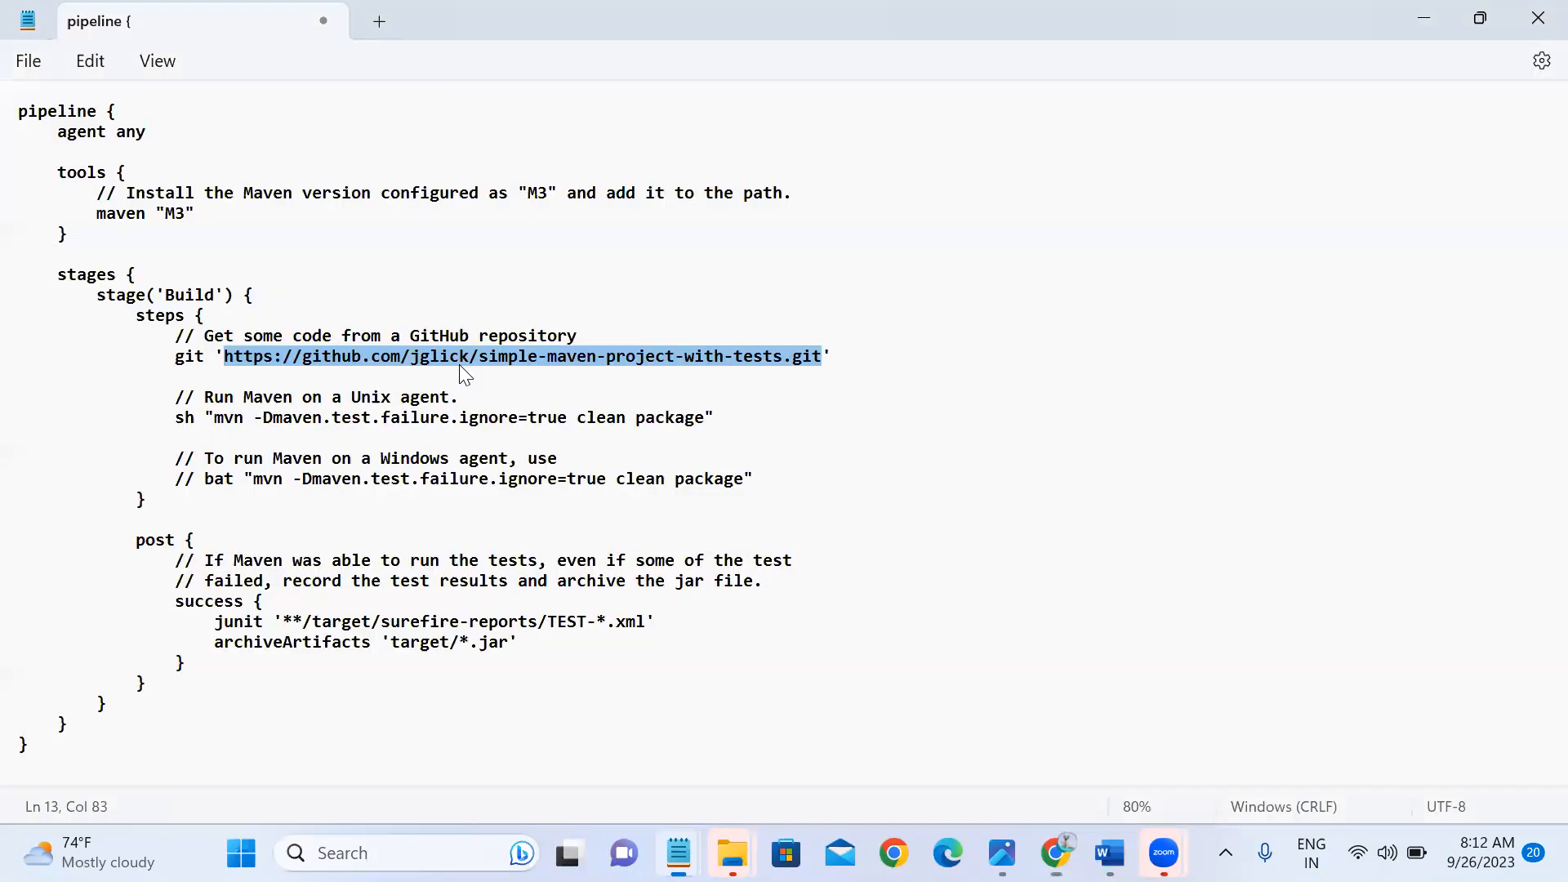
click(43, 752)
drag(44, 751, 27, 113)
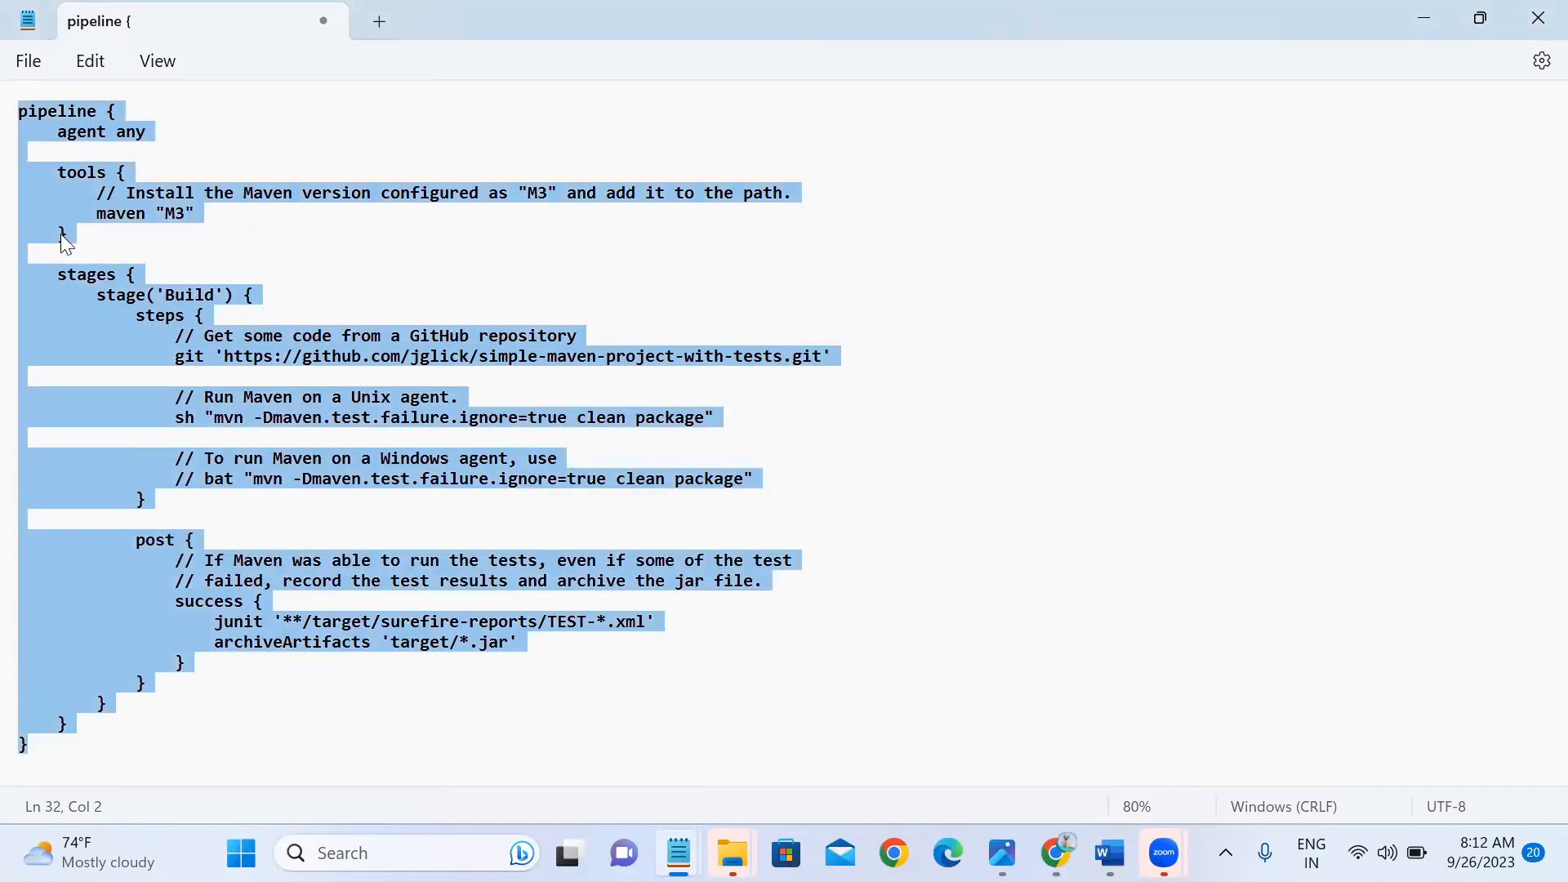
right_click(69, 208)
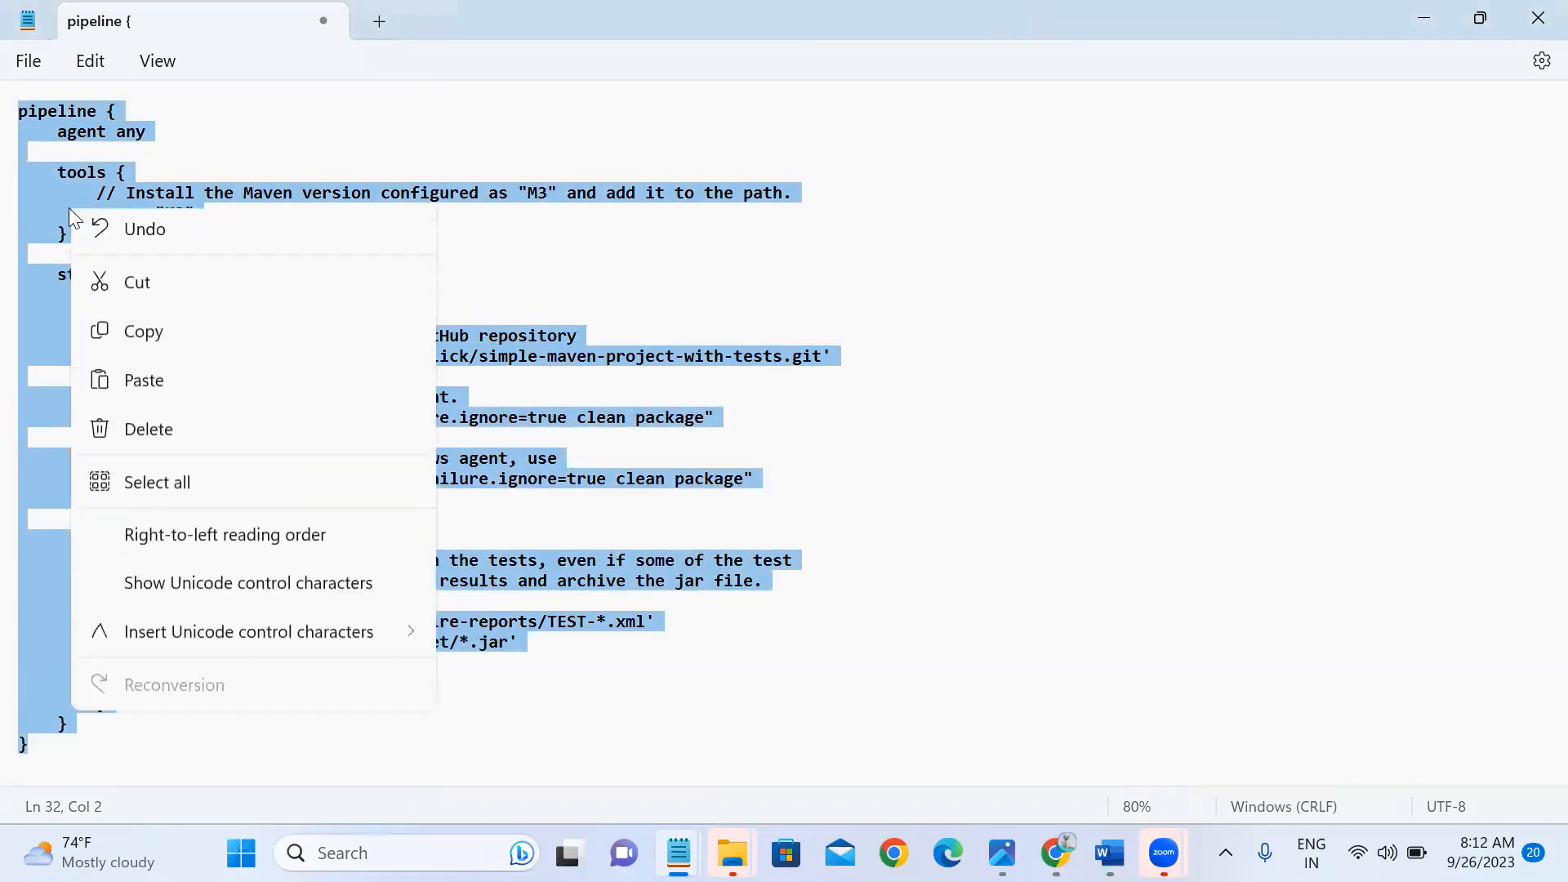
click(155, 328)
key(alt+Tab)
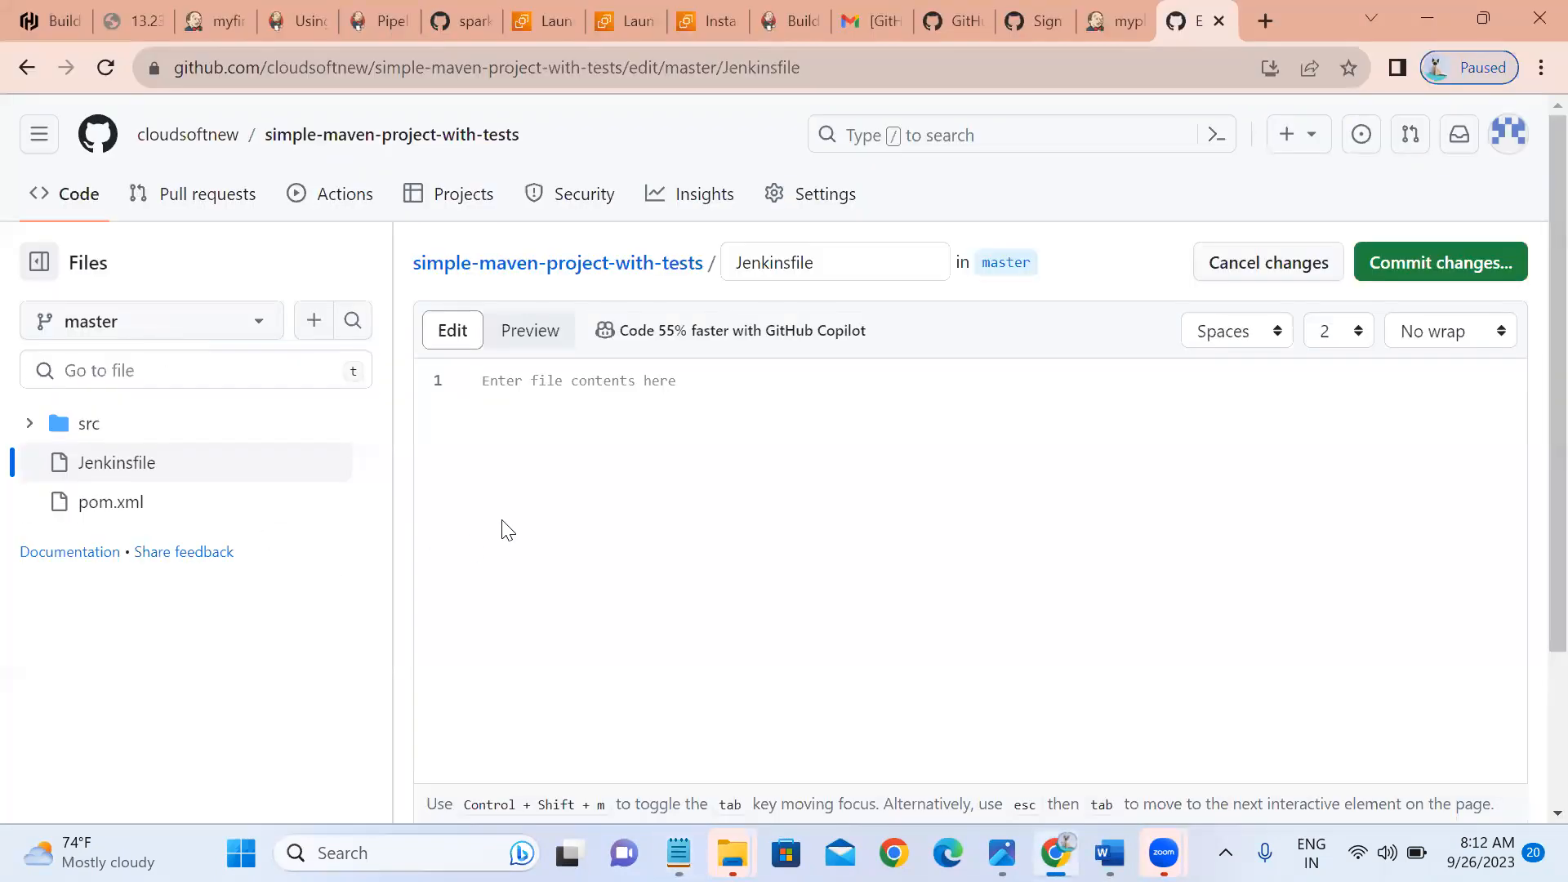
key(ctrl+v)
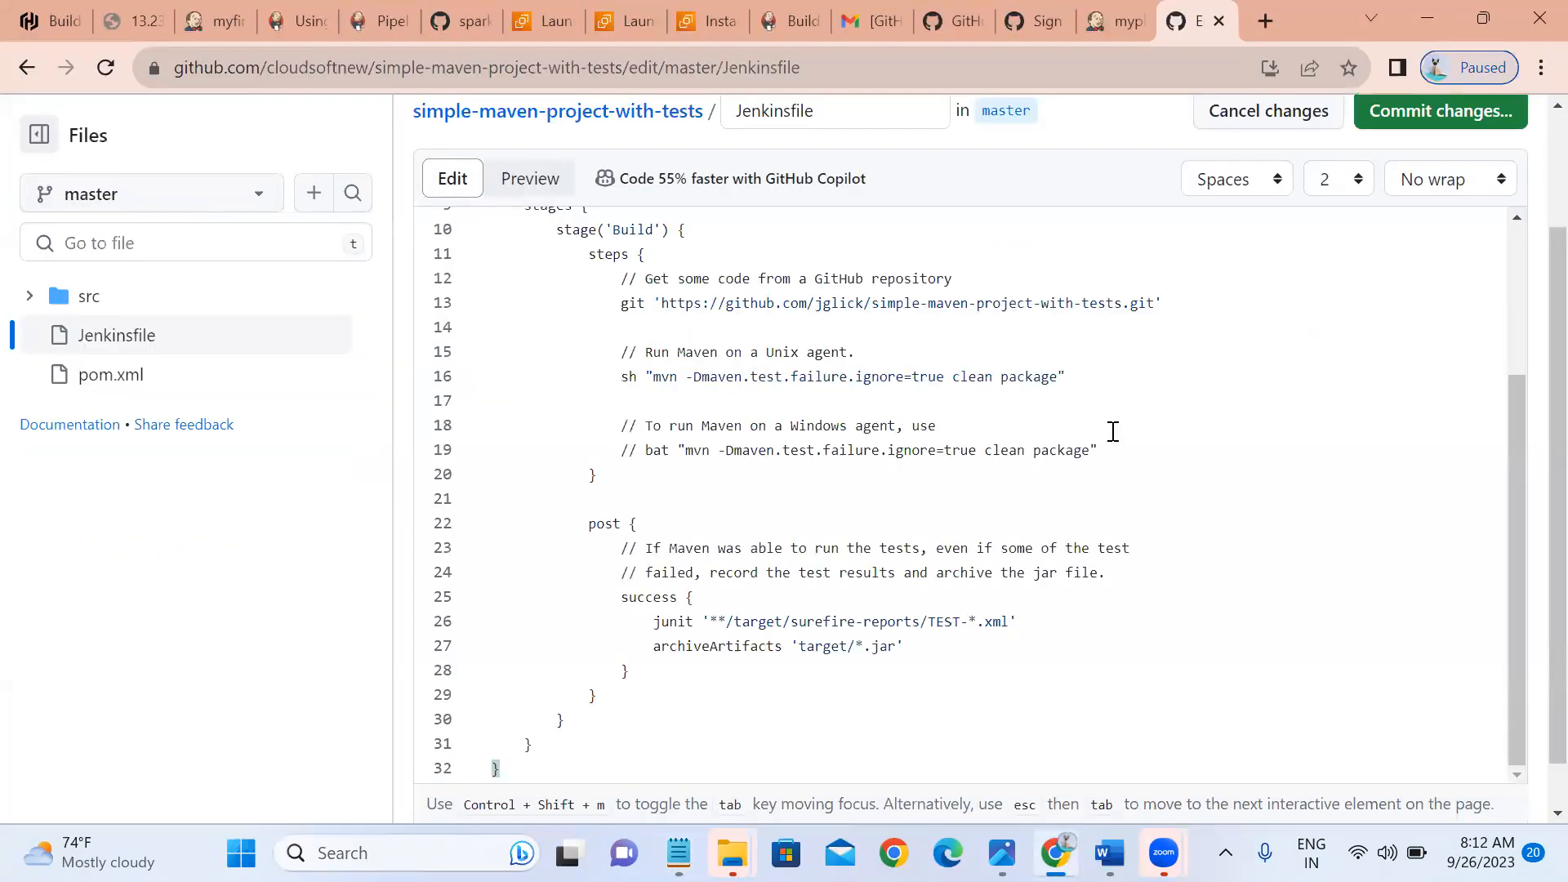
click(1412, 114)
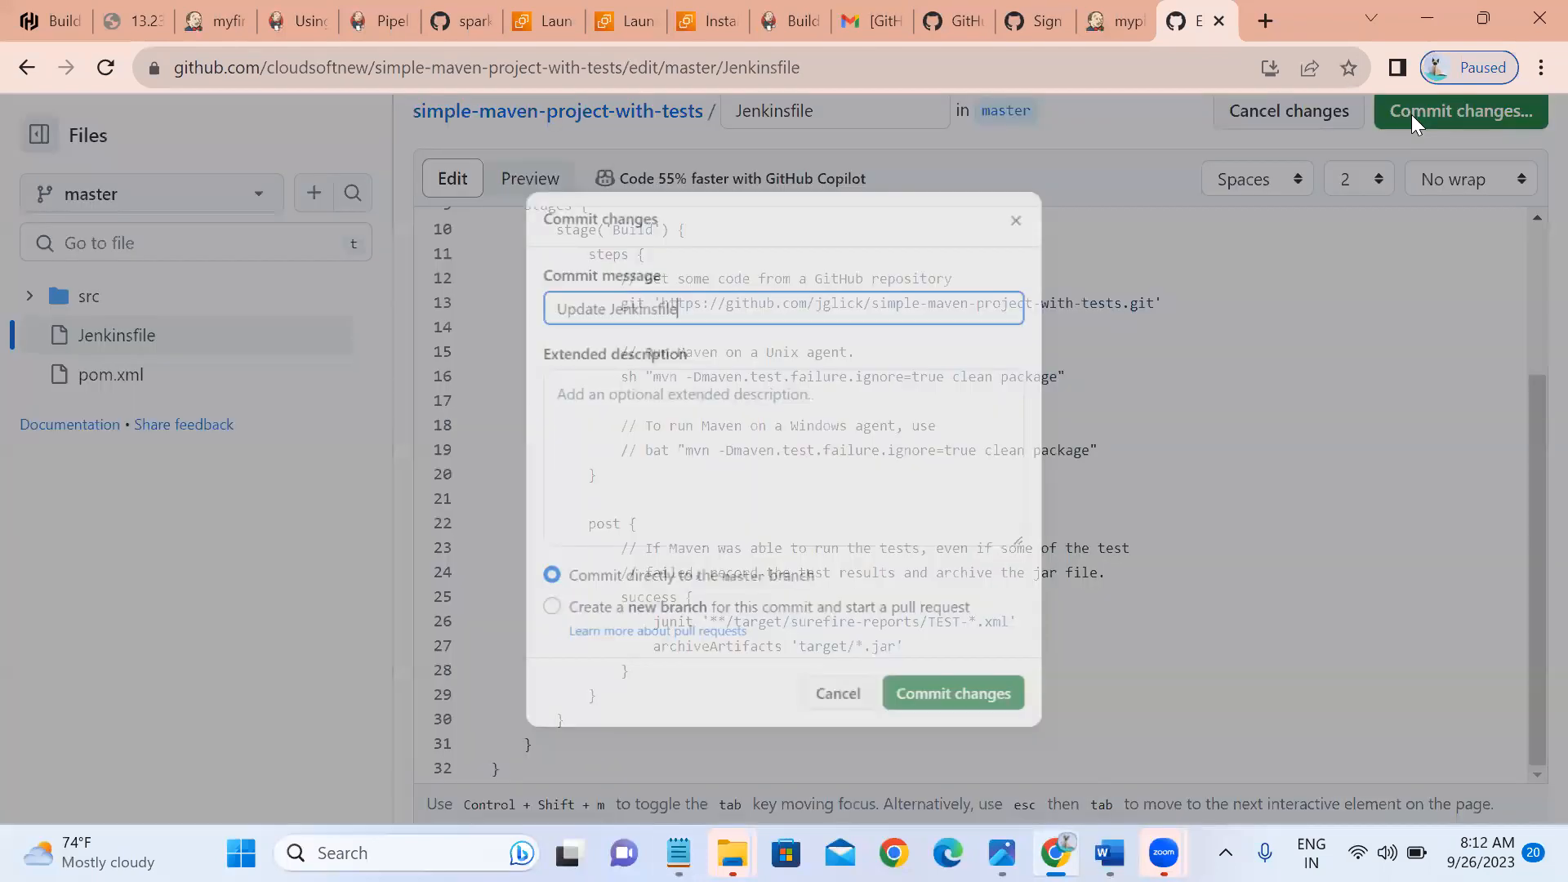
click(953, 730)
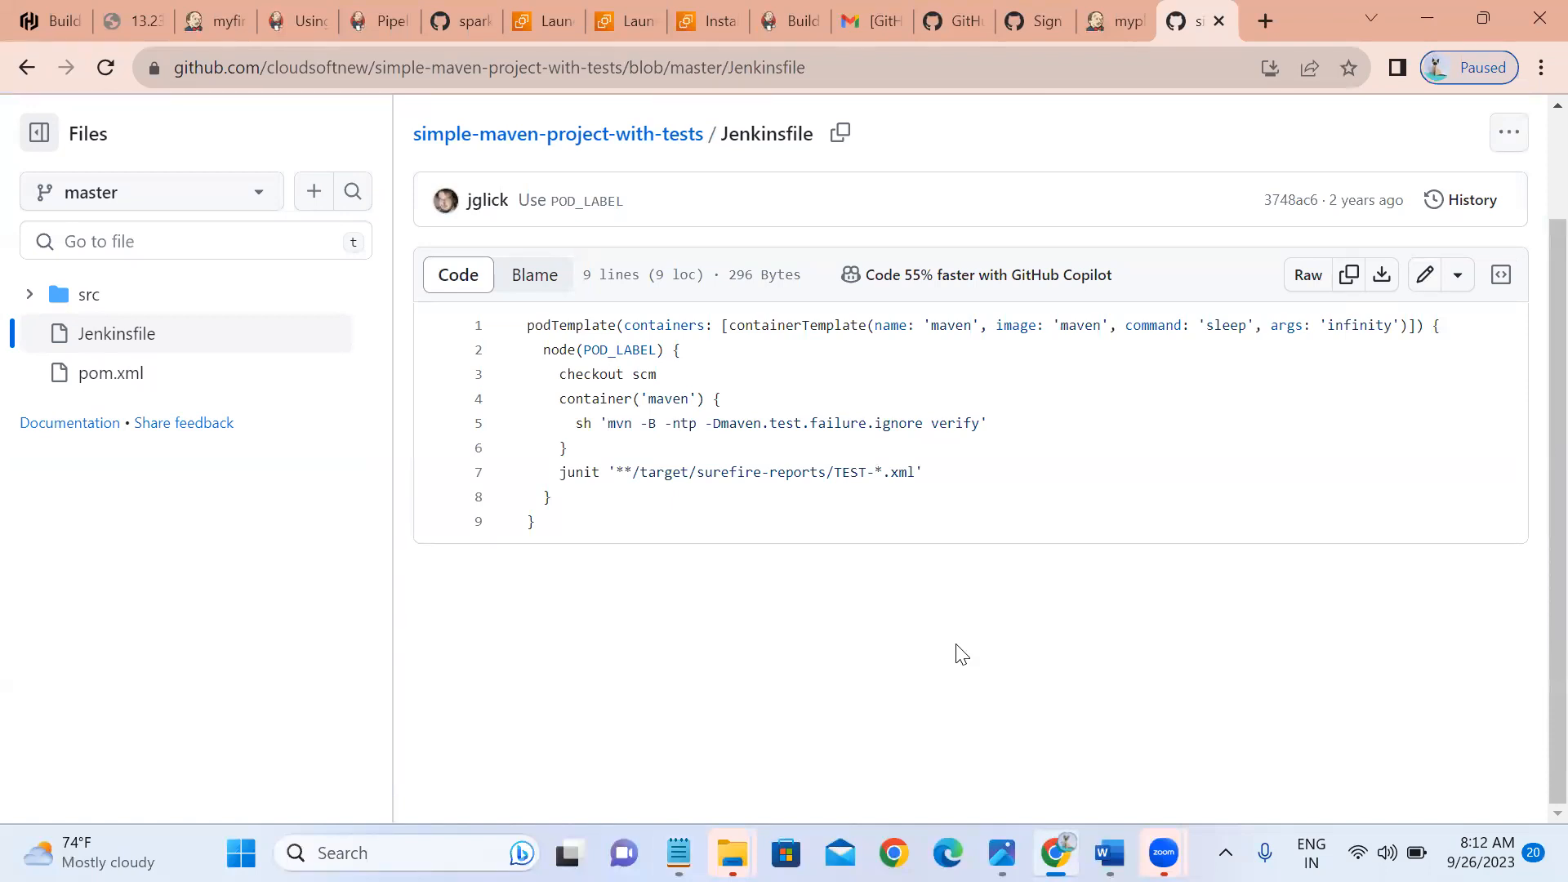
Copy the repository's HTTPS clone URL from the Code menu.
click(582, 139)
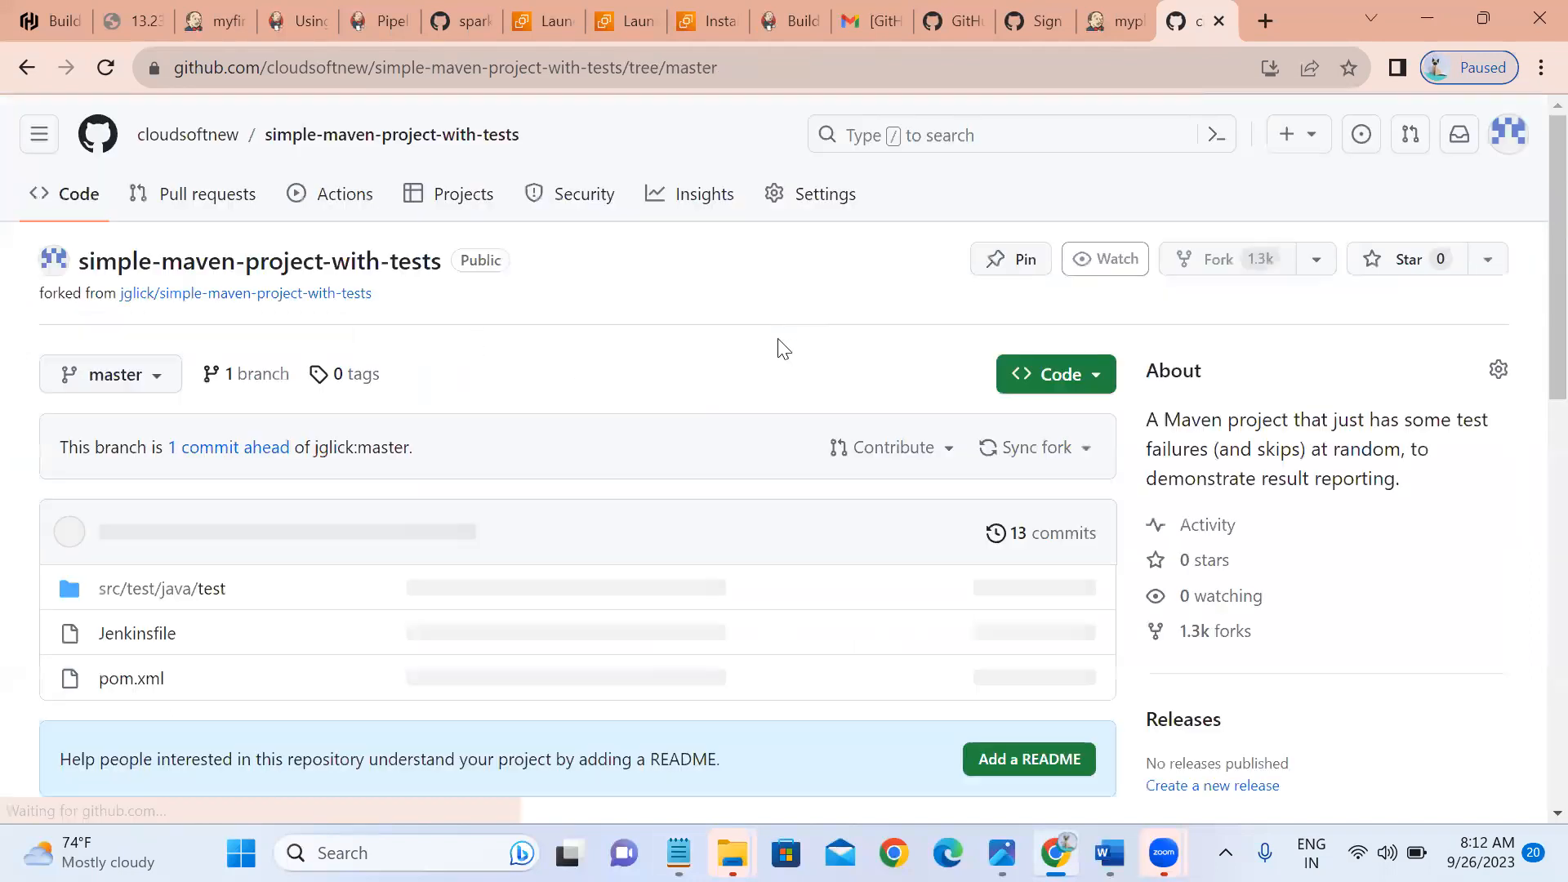
click(1070, 382)
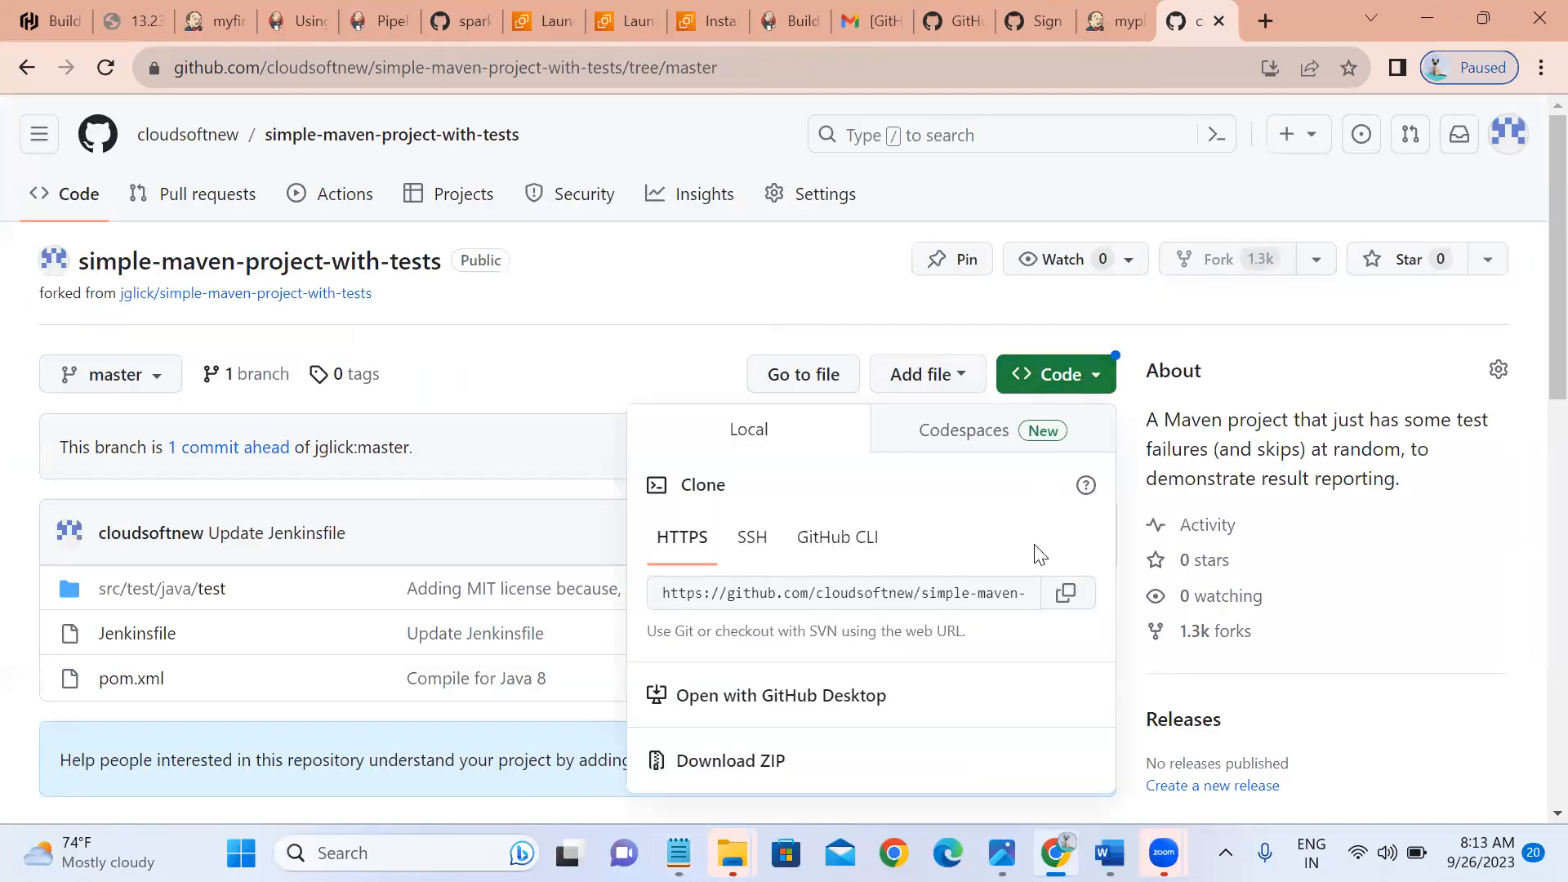
click(1062, 603)
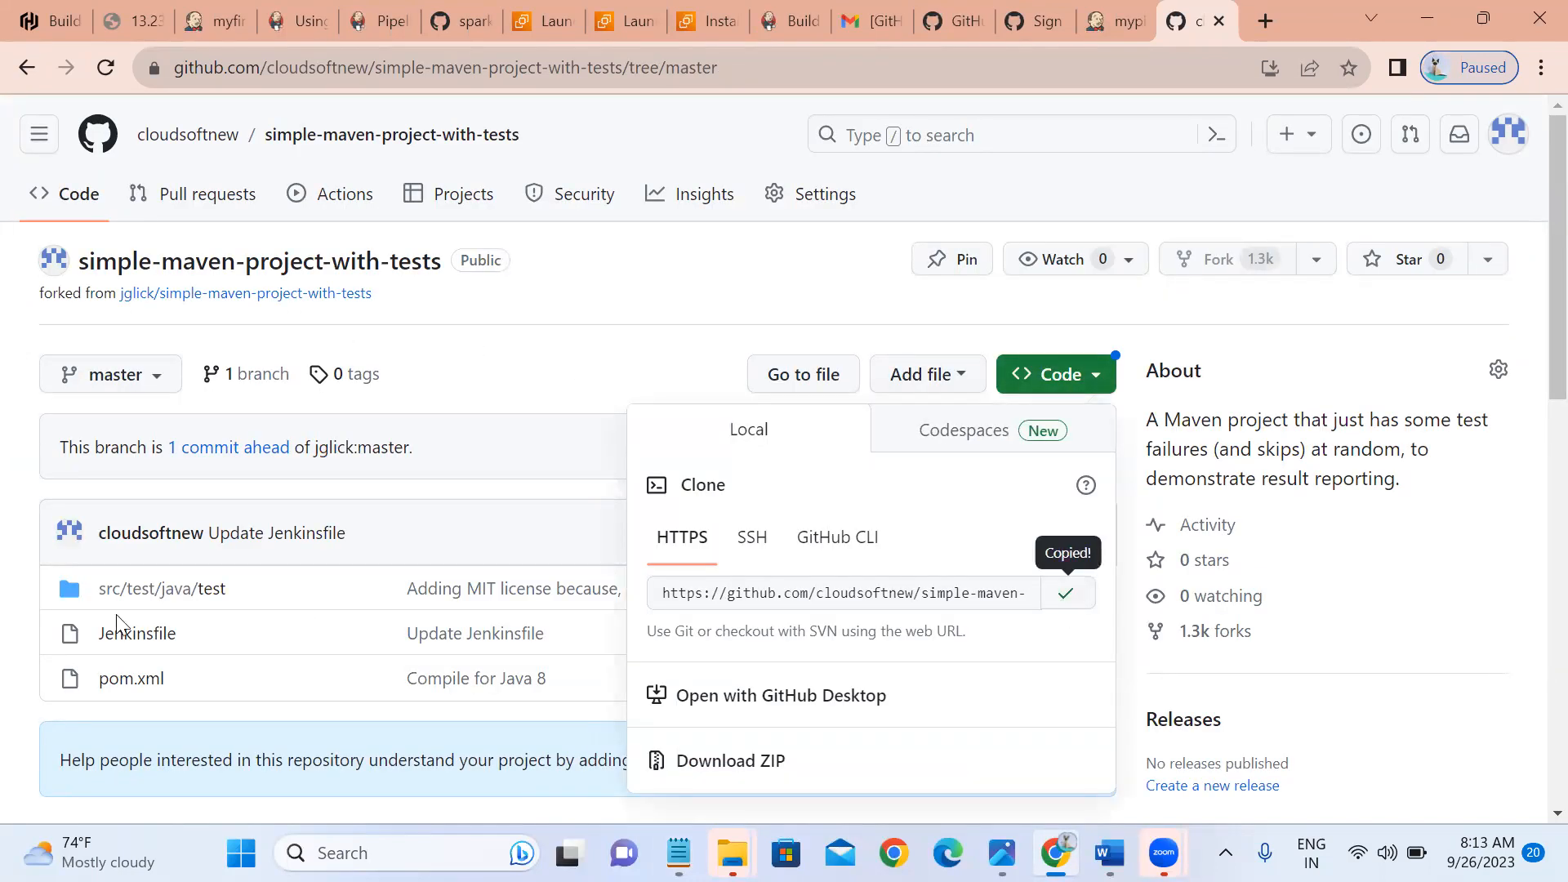
Replace the Jenkinsfile's line-13 git URL with the fork's clone URL and commit to master.
click(128, 646)
click(128, 645)
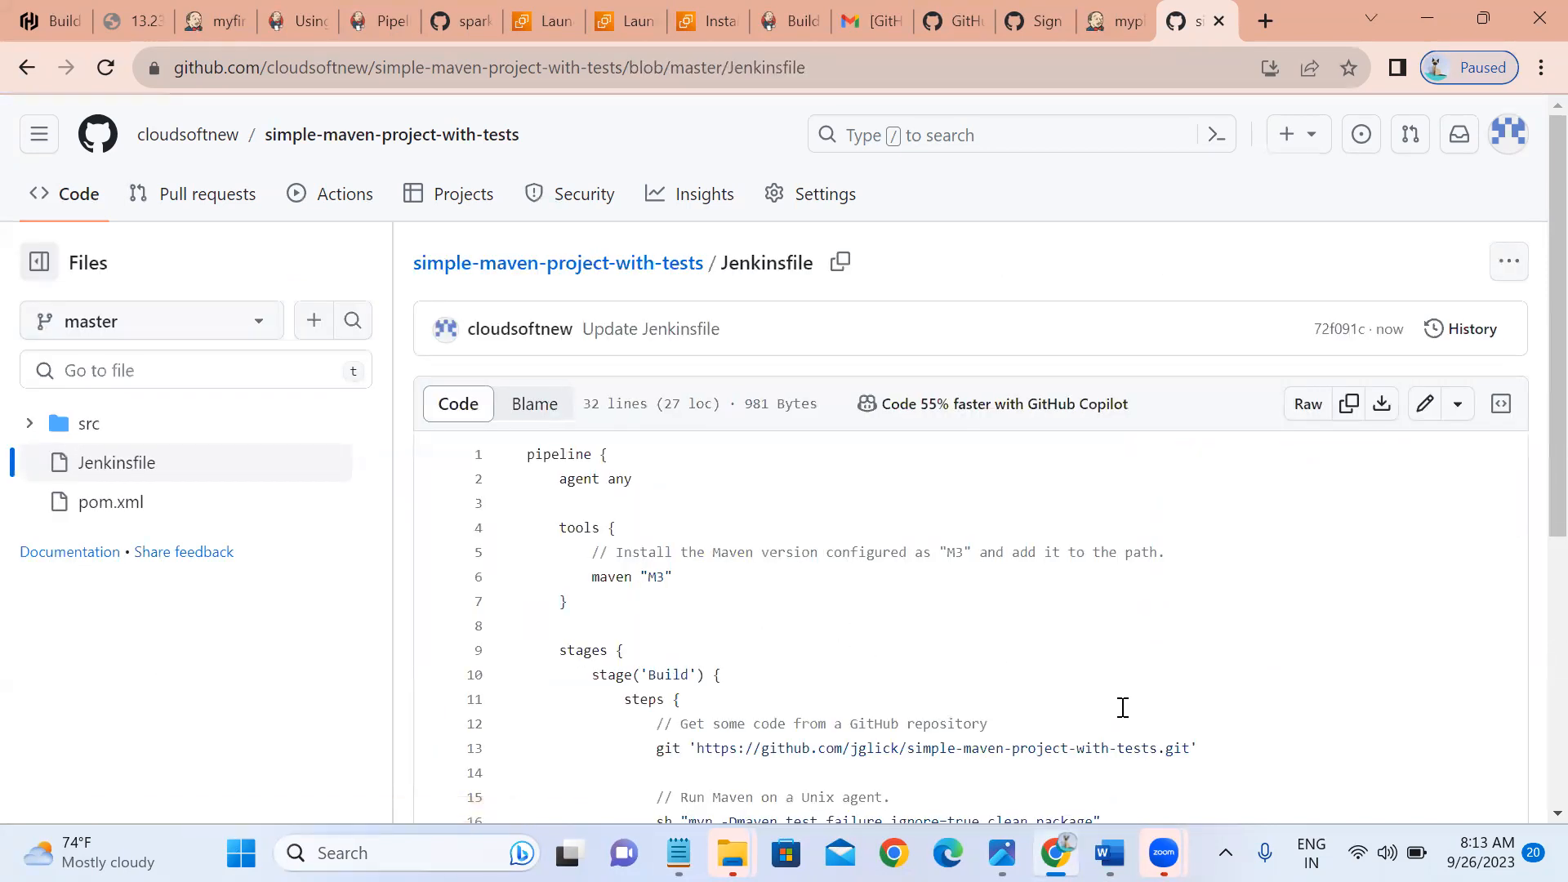
key(ctrl+v)
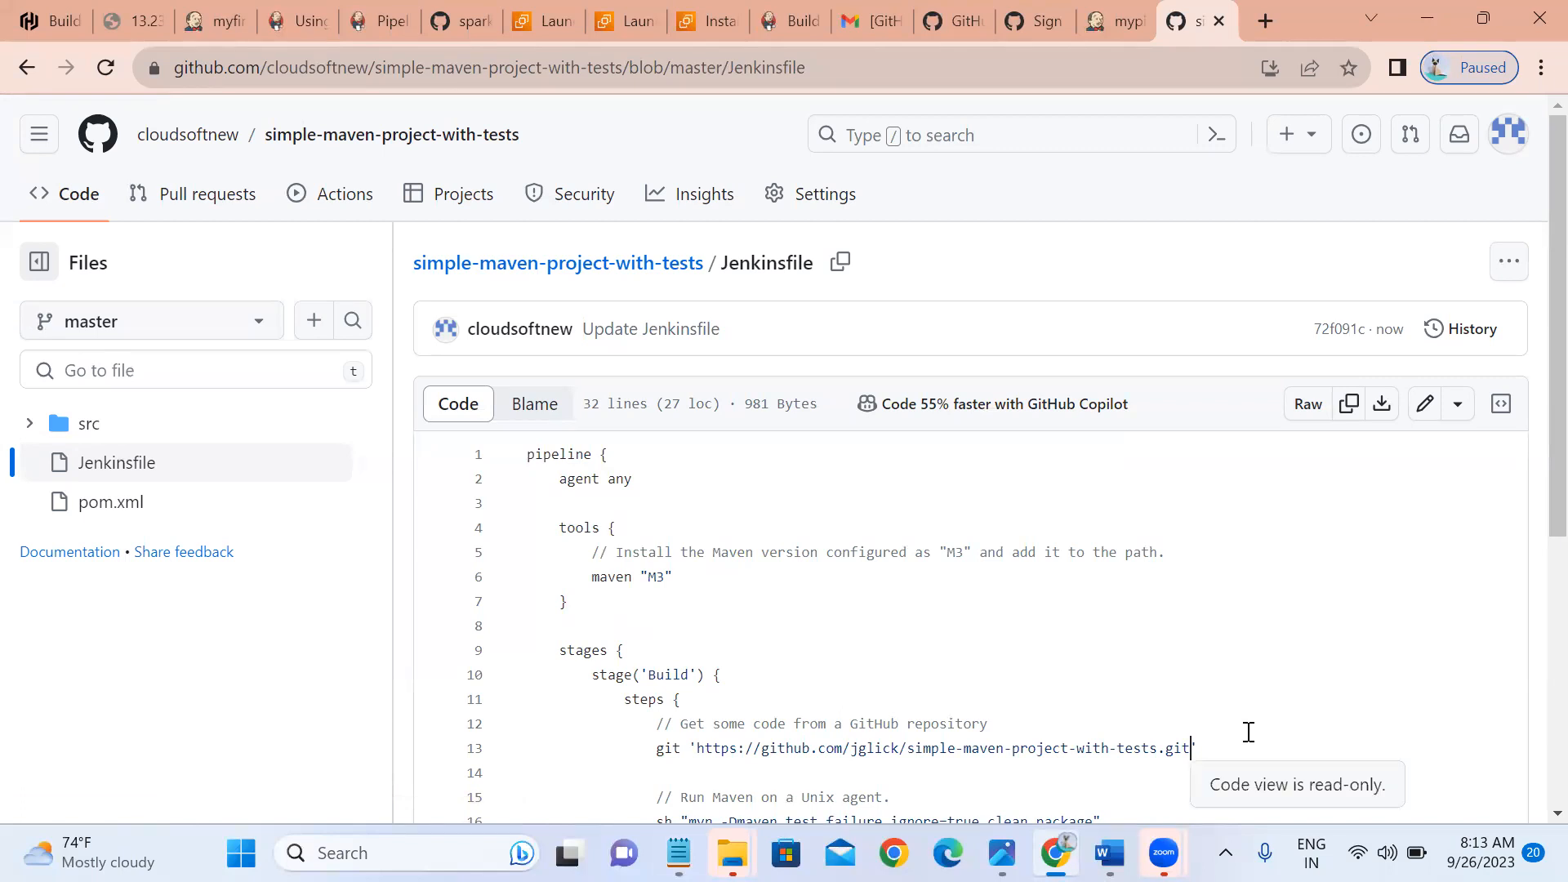
click(1425, 403)
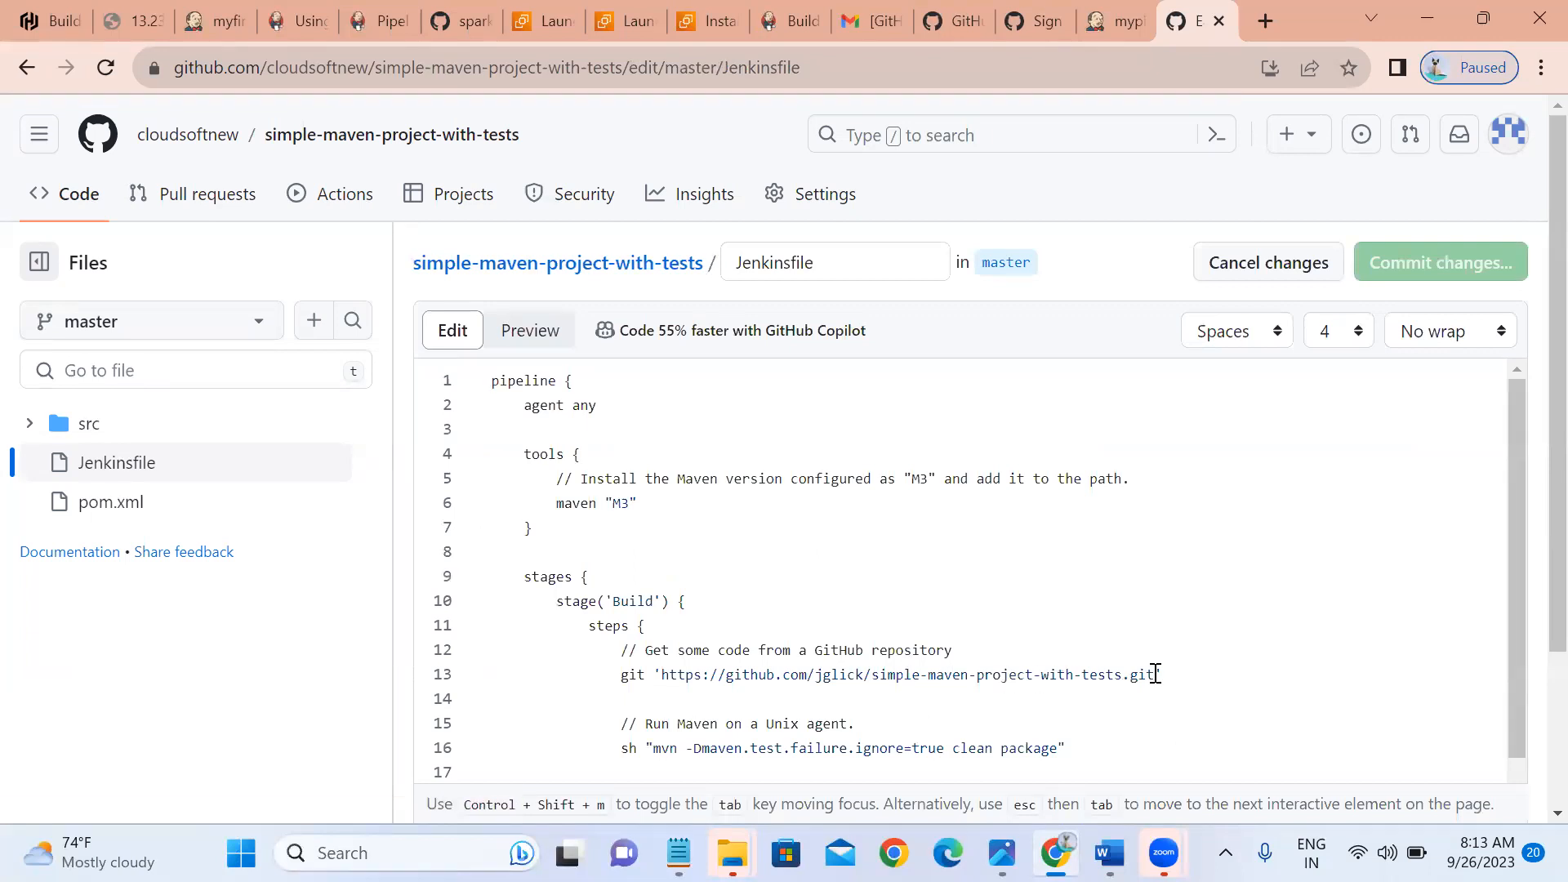
key(BackSpace)
key(BackSpace)
key(BackSpace)
key(BackSpace)
key(BackSpace)
key(BackSpace)
key(BackSpace)
key(BackSpace)
key(BackSpace)
key(BackSpace)
key(BackSpace)
key(BackSpace)
key(BackSpace)
key(BackSpace)
key(BackSpace)
key(BackSpace)
key(BackSpace)
key(BackSpace)
key(BackSpace)
key(BackSpace)
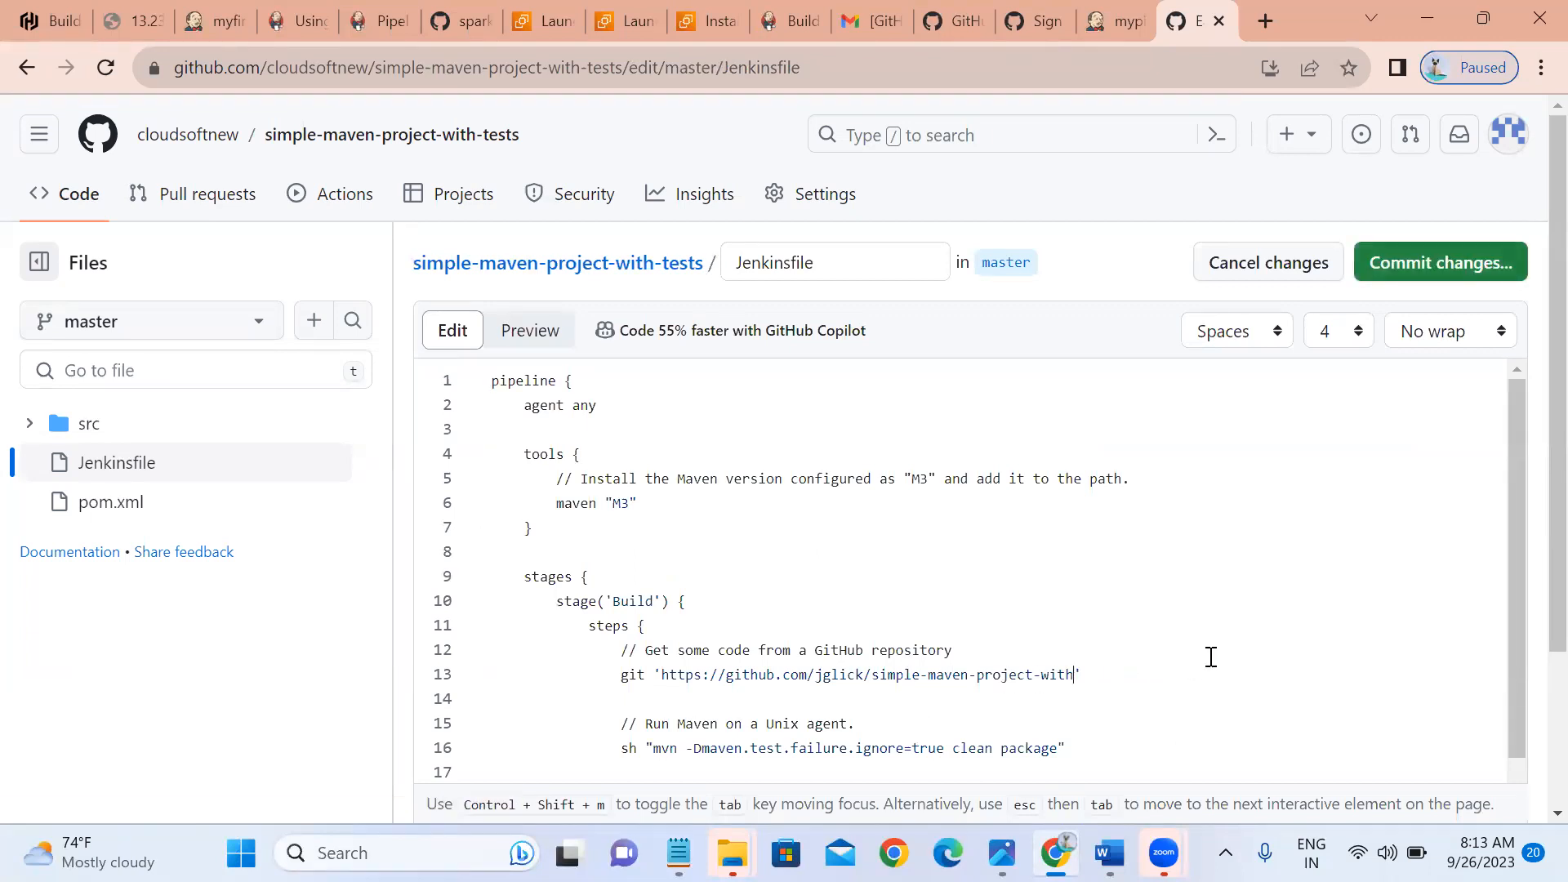
key(BackSpace)
key(BackSpace)
key(BackSpace)
key(BackSpace)
key(BackSpace)
key(BackSpace)
key(BackSpace)
key(BackSpace)
key(BackSpace)
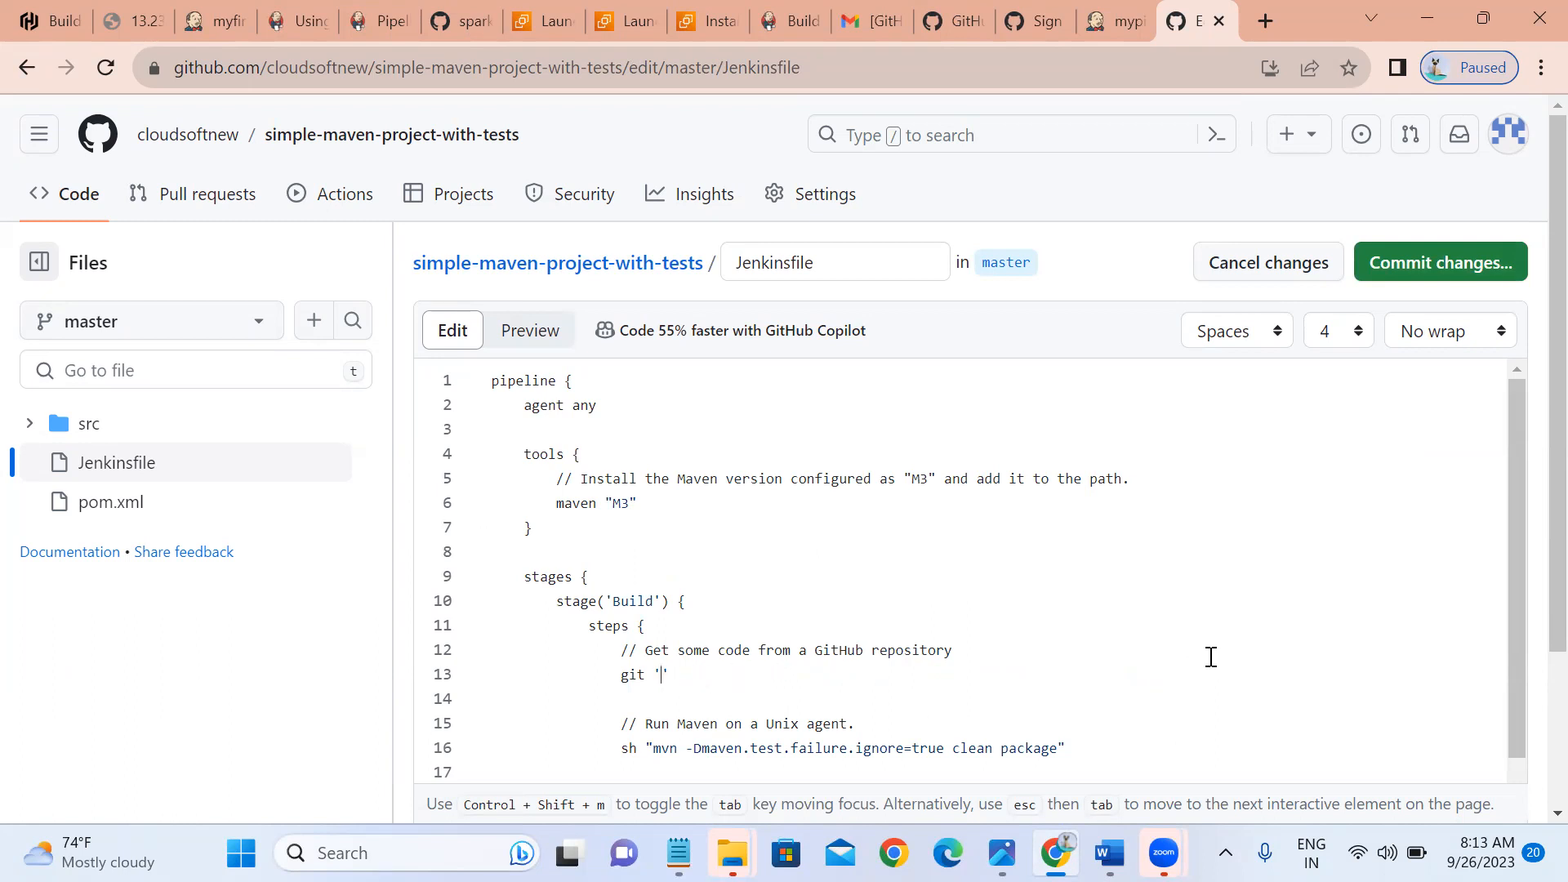
key(ctrl+v)
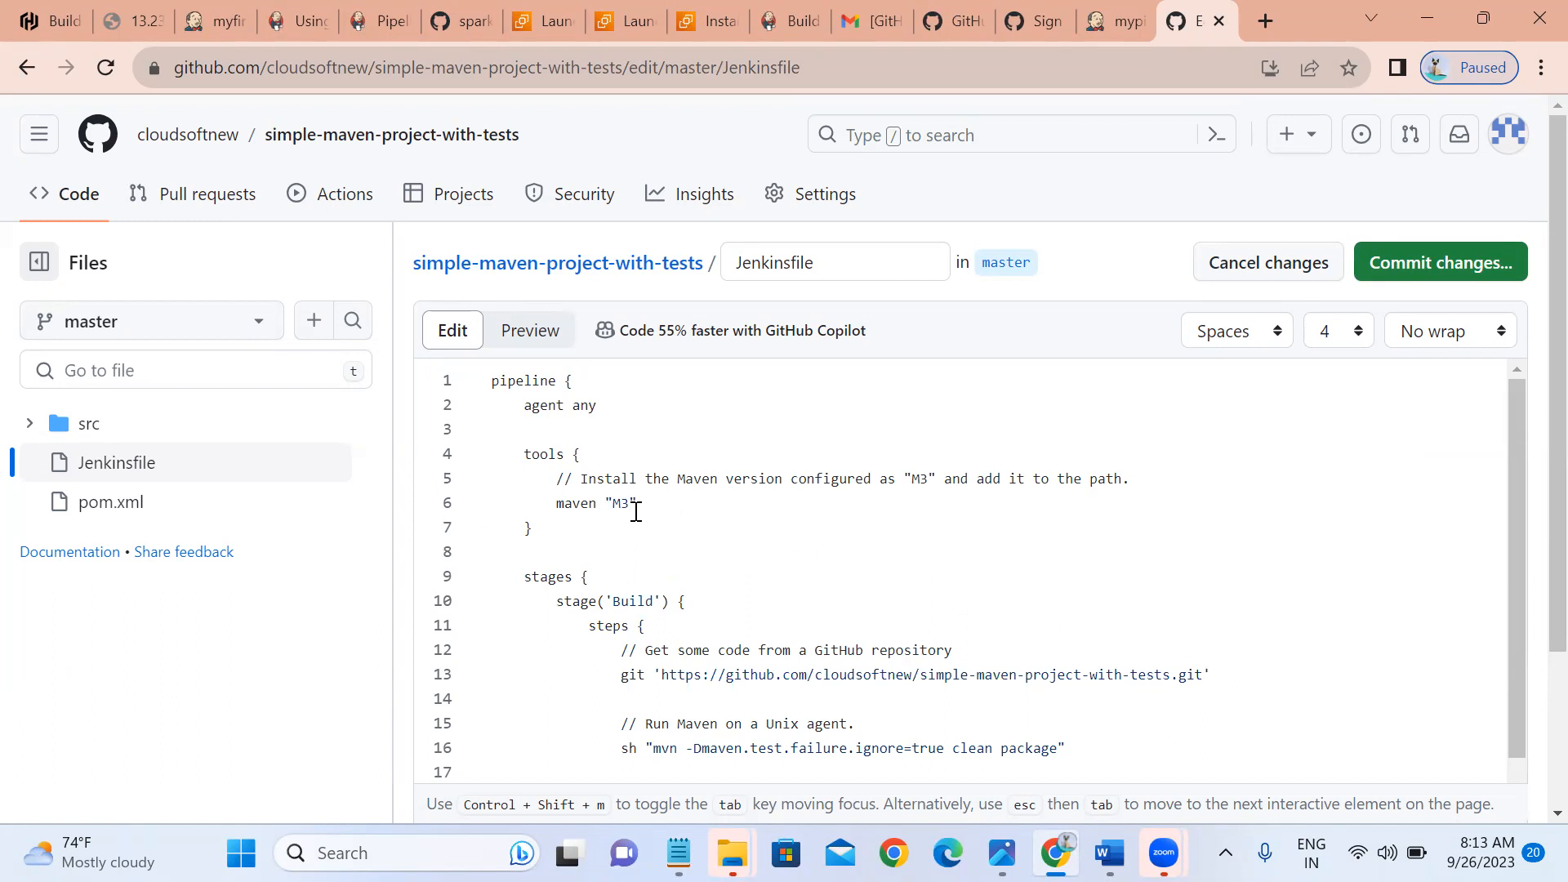
click(1444, 263)
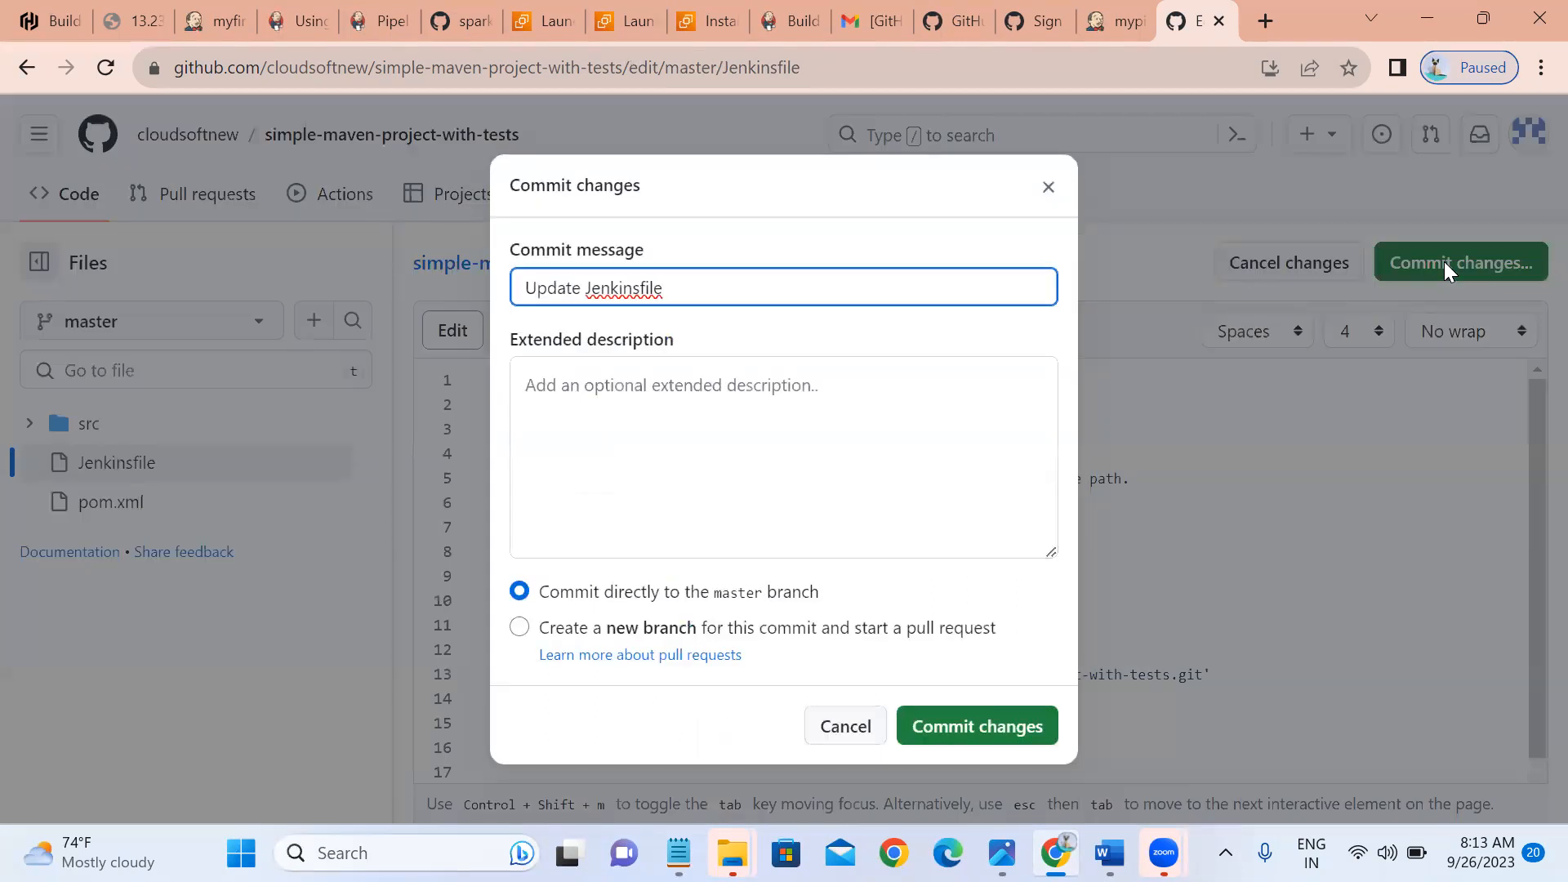
click(940, 731)
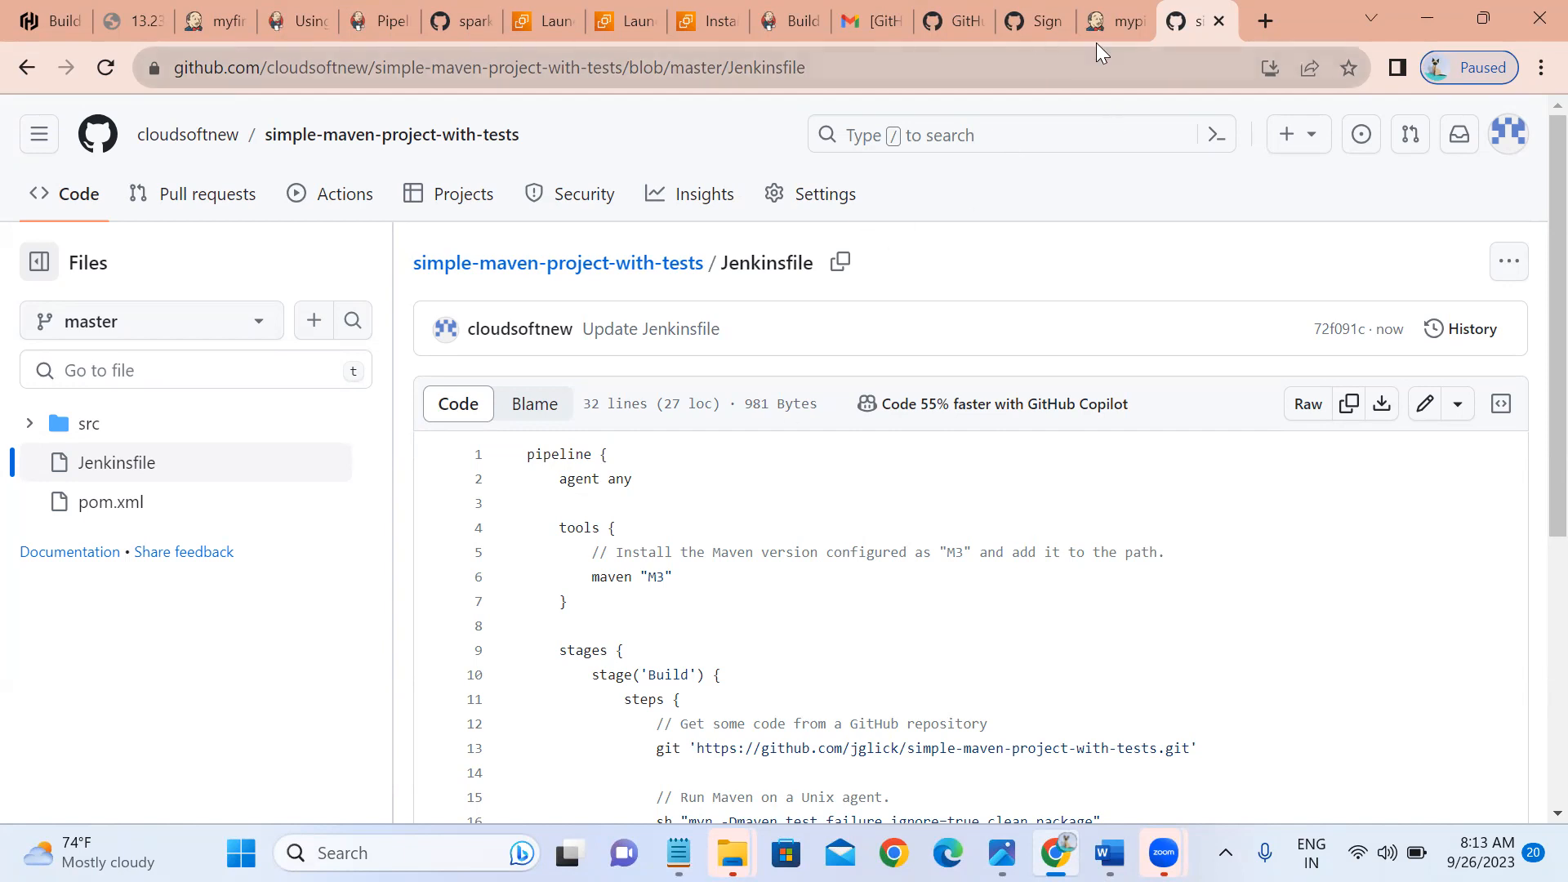
Set mypipeline's Definition to Pipeline script from SCM with Git as the SCM.
click(1125, 23)
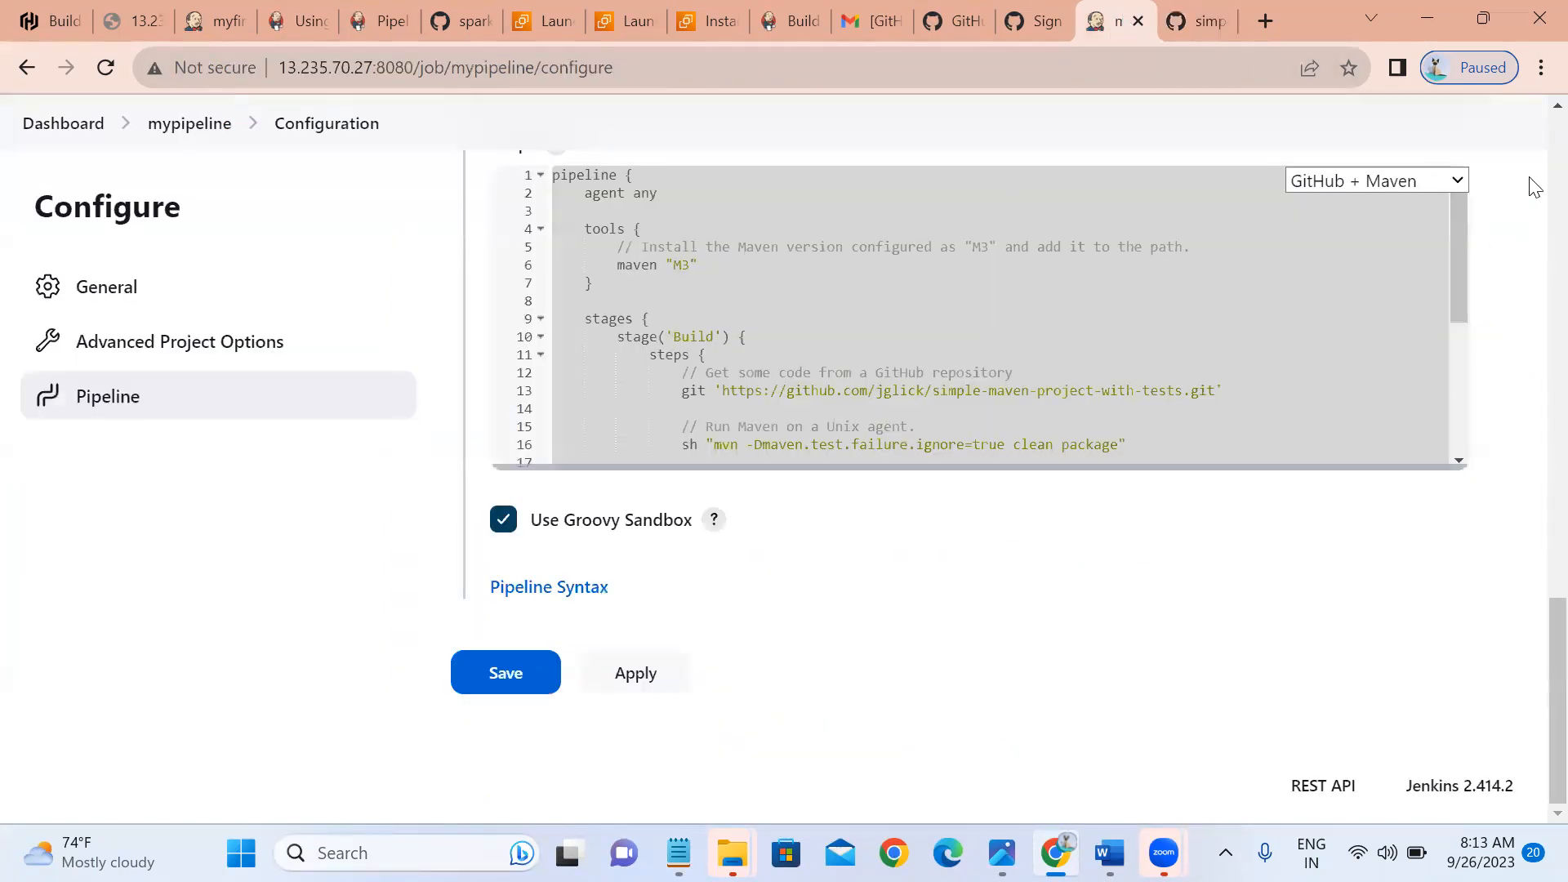
scroll(1534, 113, up, 5)
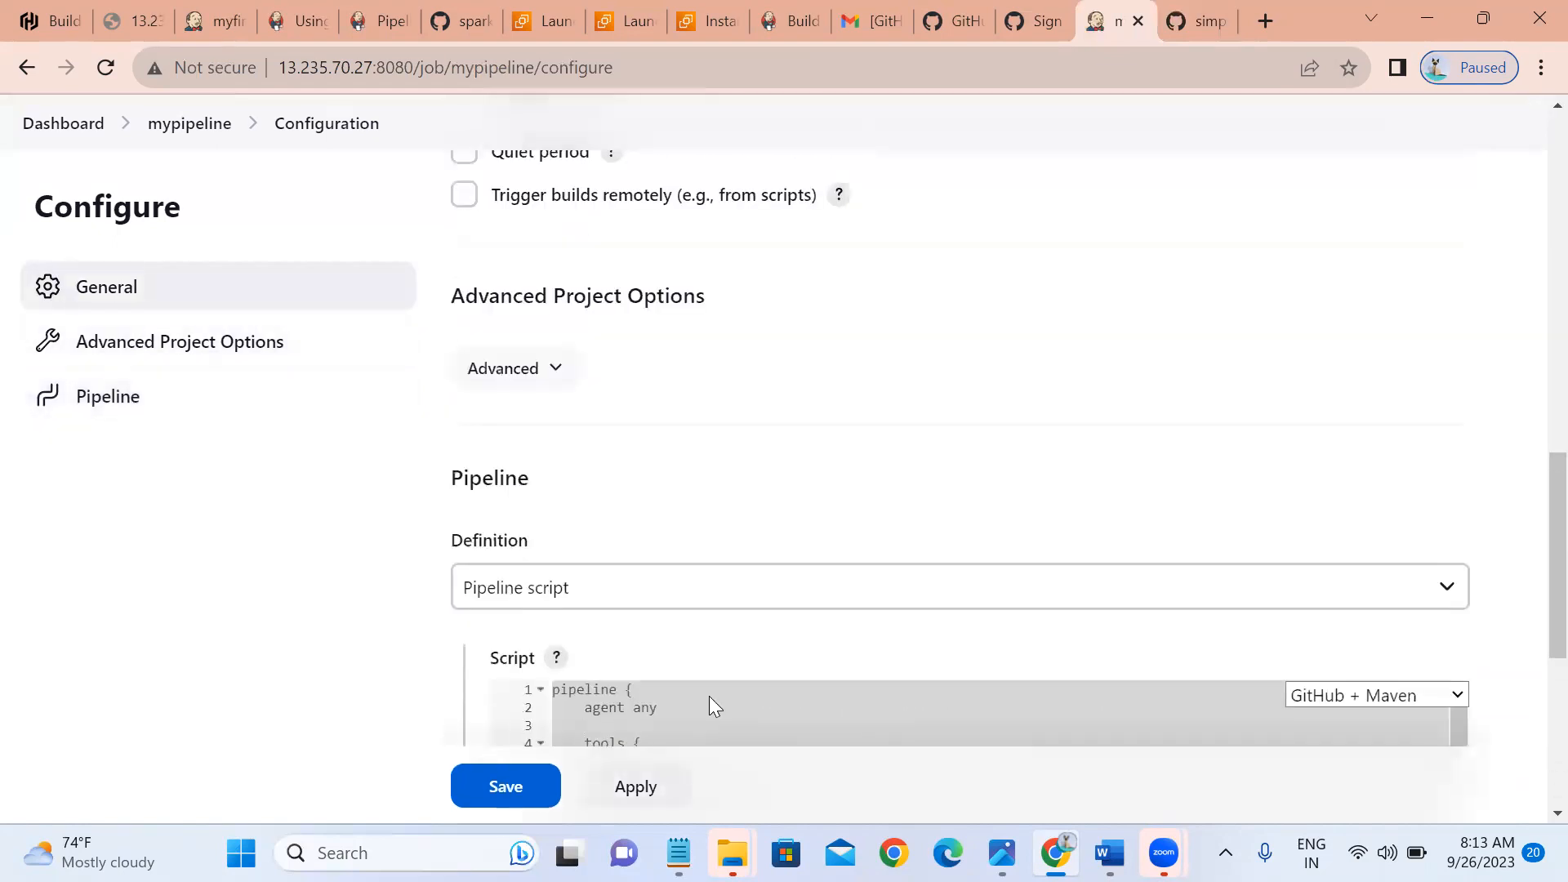
click(608, 605)
click(581, 647)
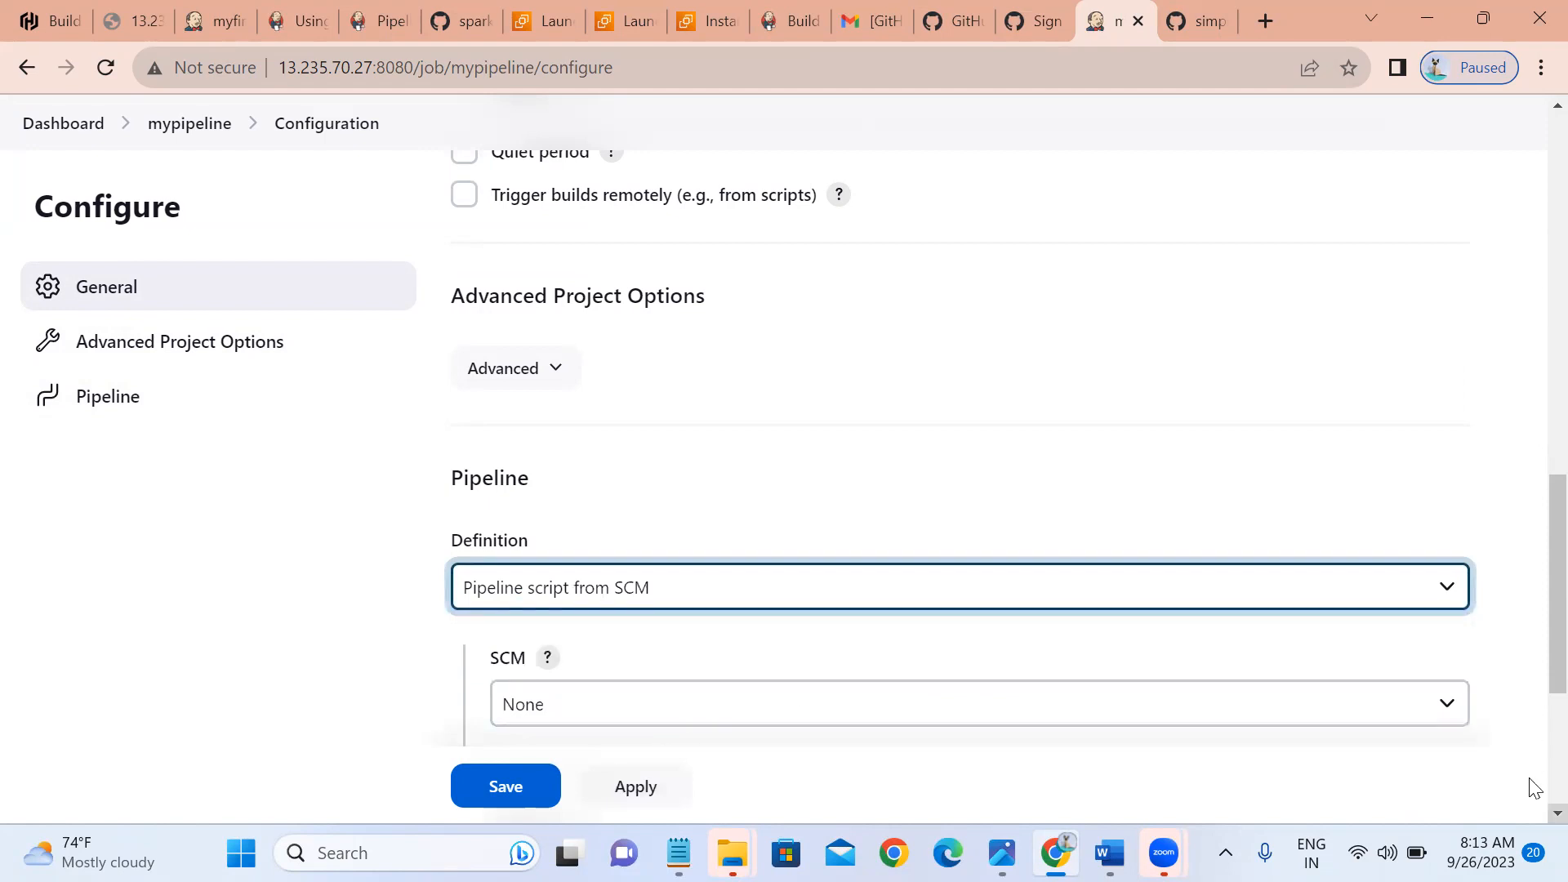
scroll(1534, 789, down, 4)
click(793, 337)
click(583, 395)
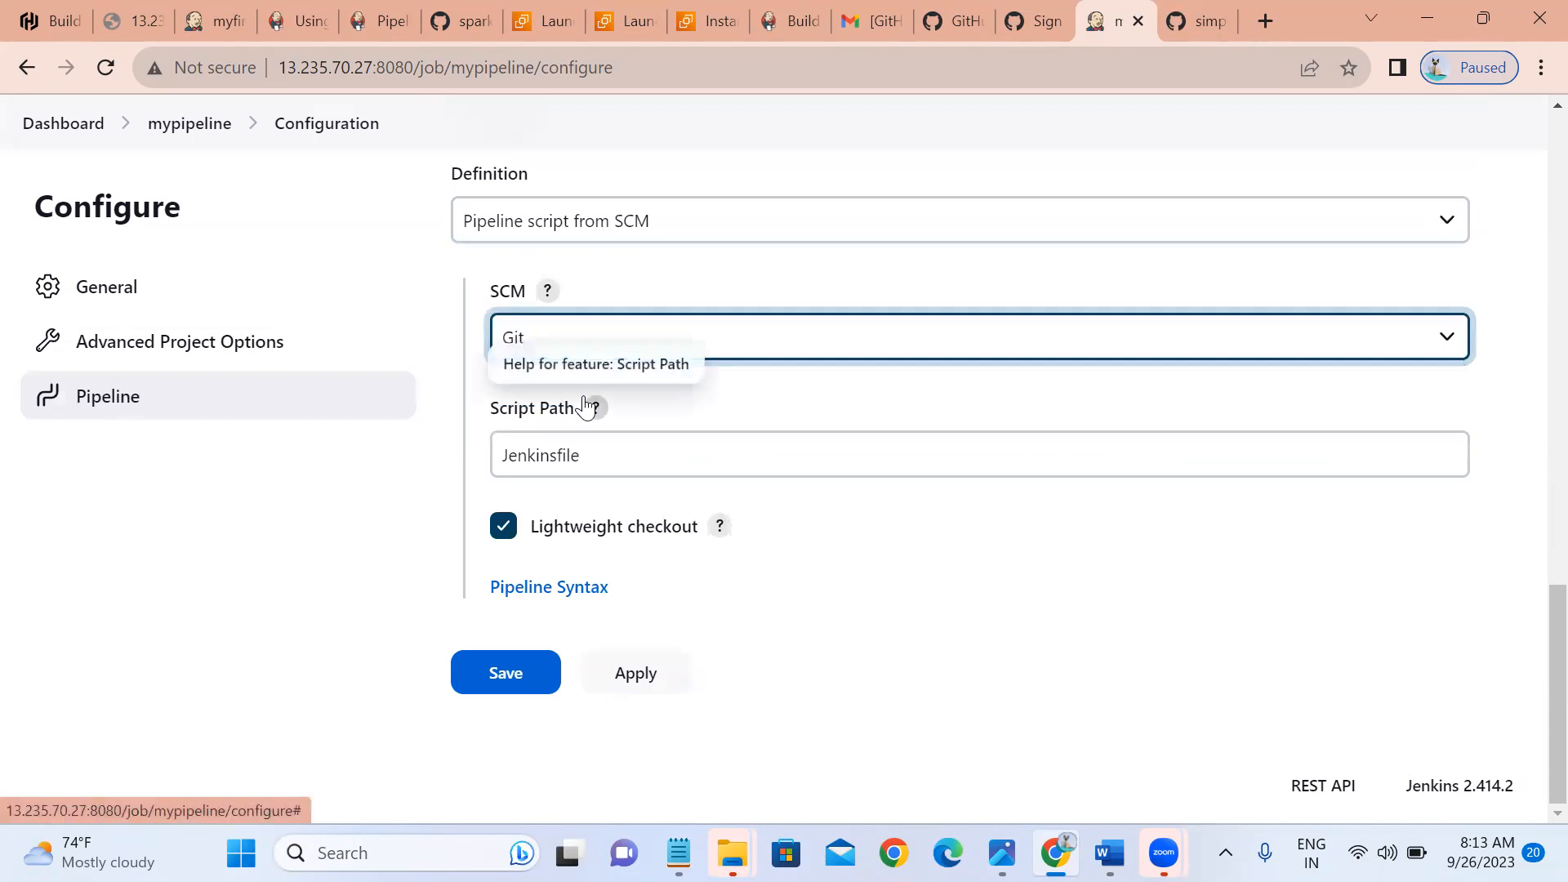
Paste the cloudsoftnew repository URL, keep Jenkinsfile as script path, and apply the configuration.
click(596, 533)
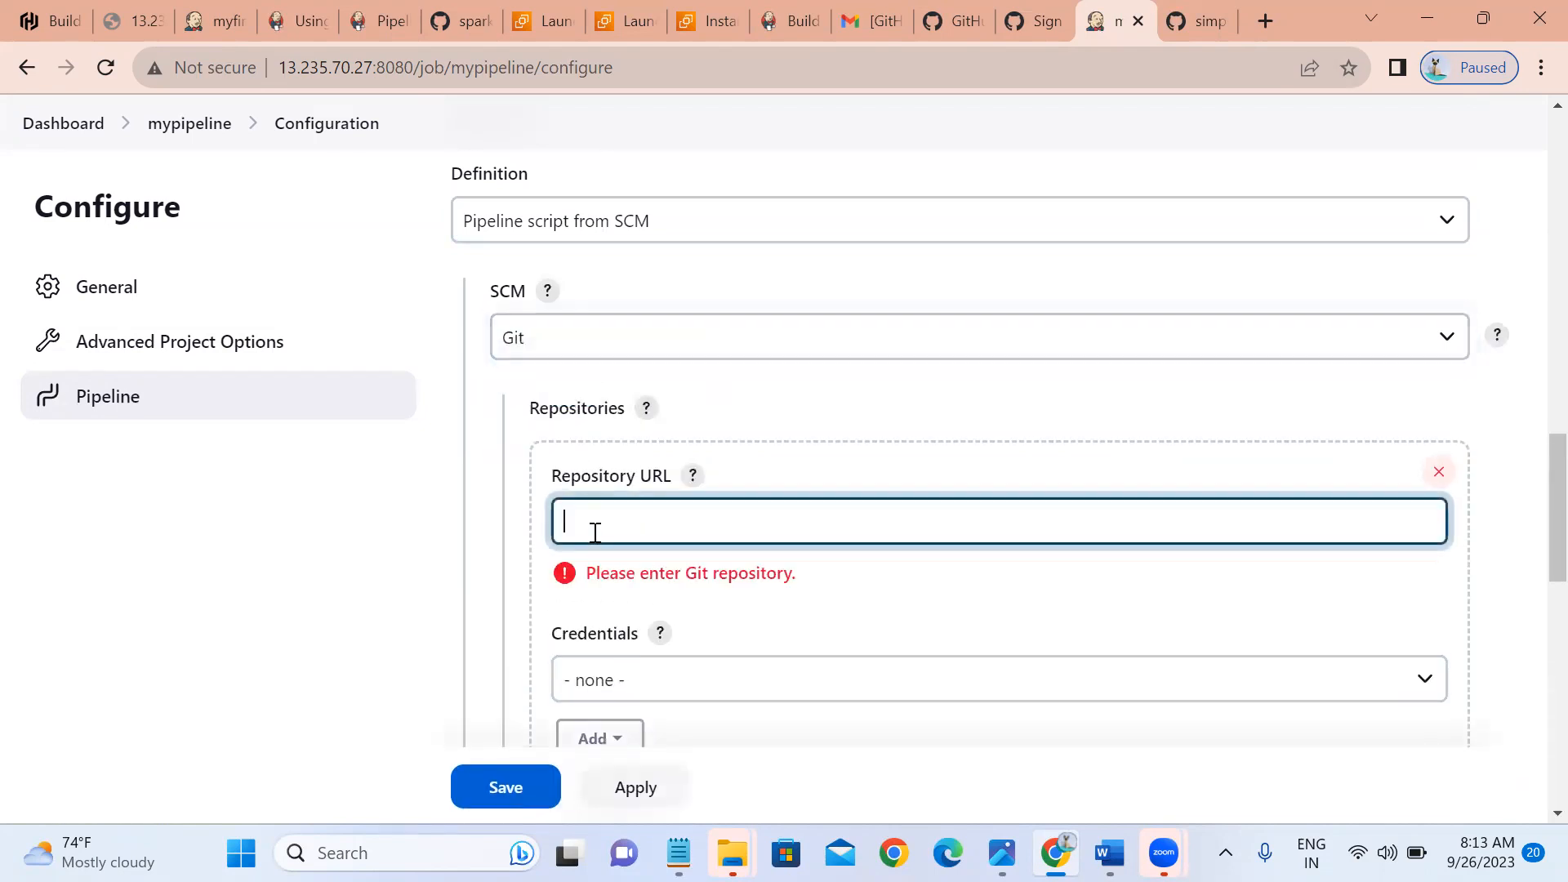
text(https://github.com/cloudsoftnew/simple-maven-project-with-tests.git)
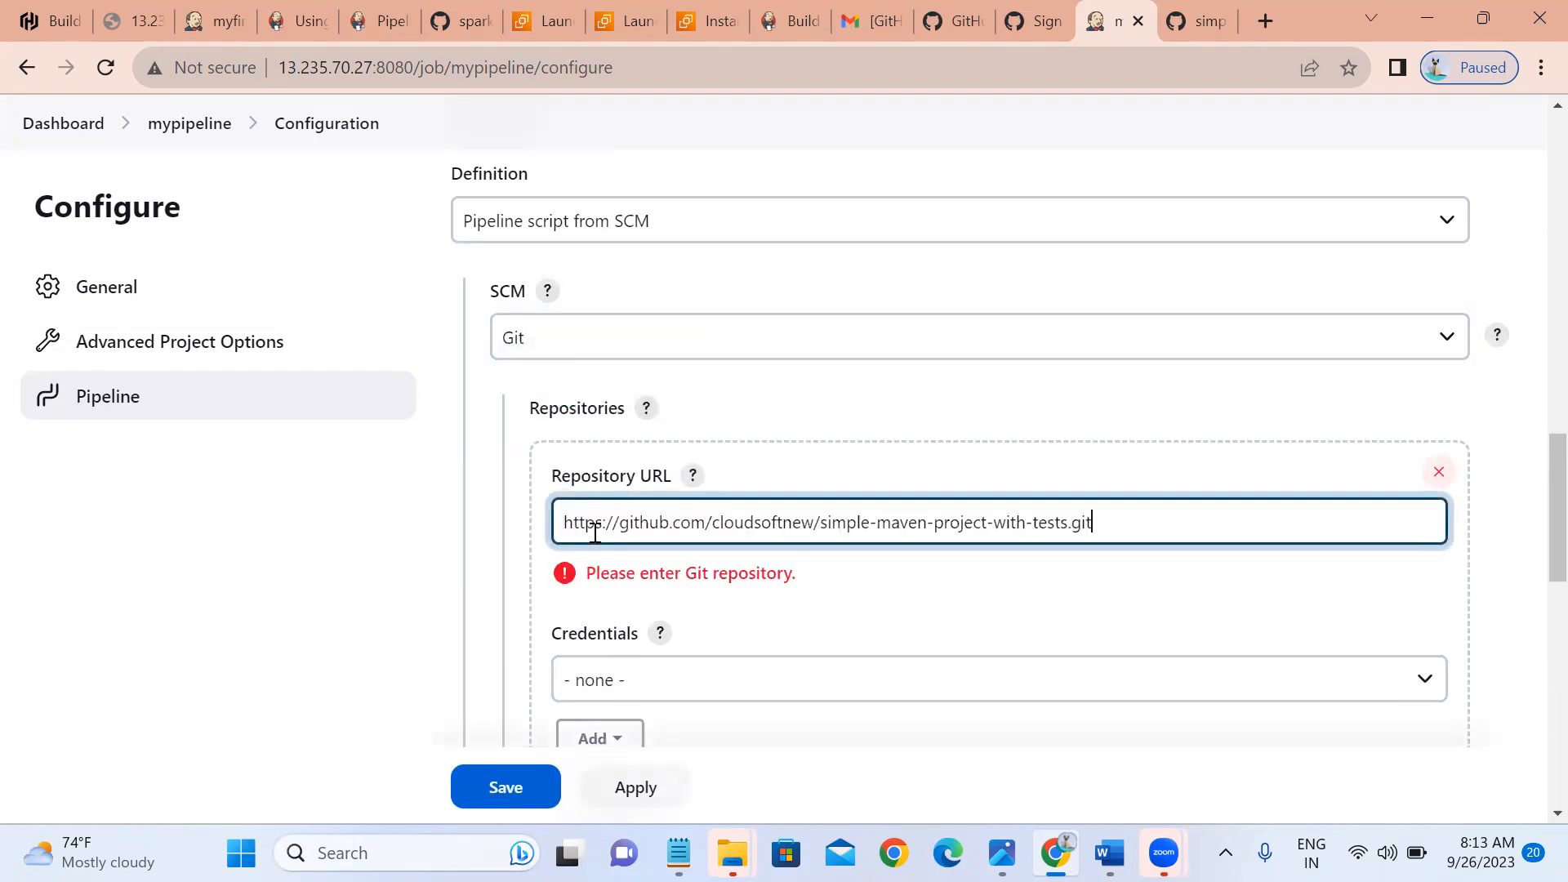
click(959, 603)
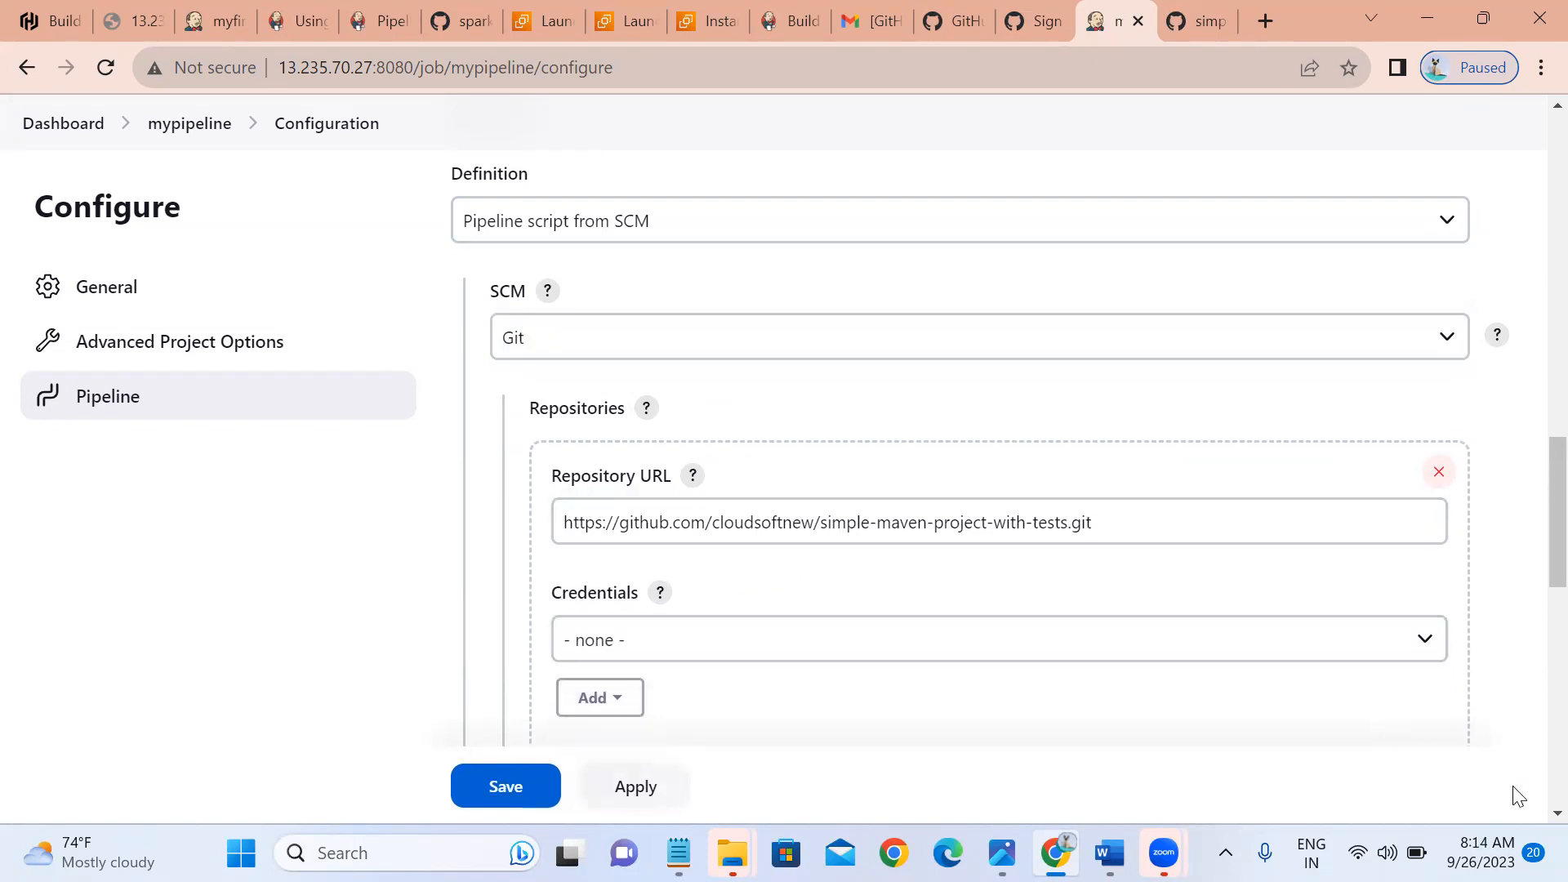
scroll(1518, 796, down, 7)
scroll(1518, 796, down, 1)
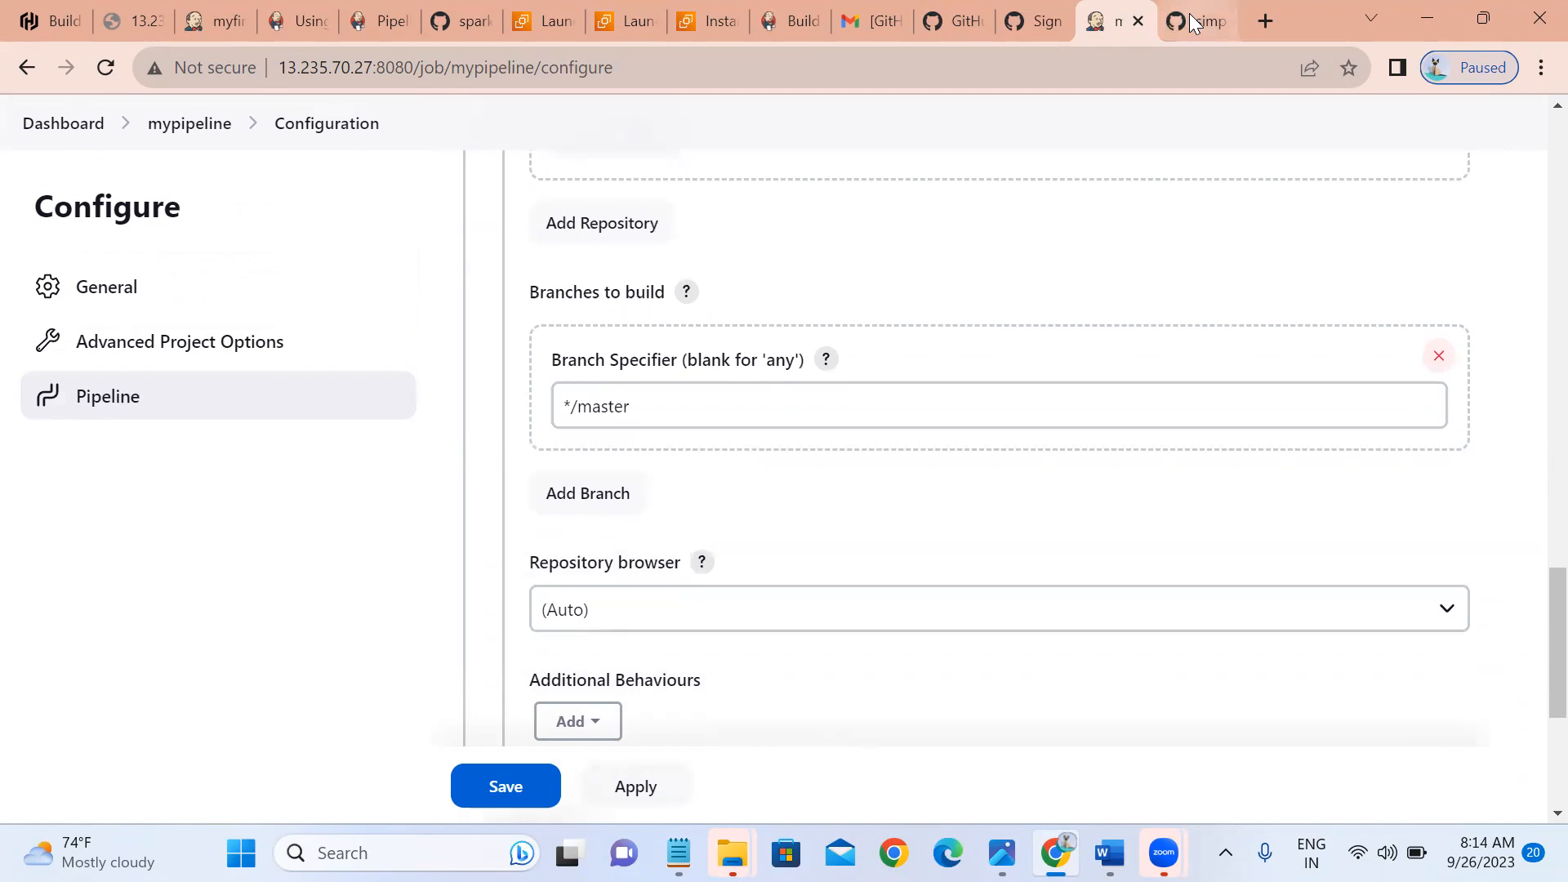
click(1194, 21)
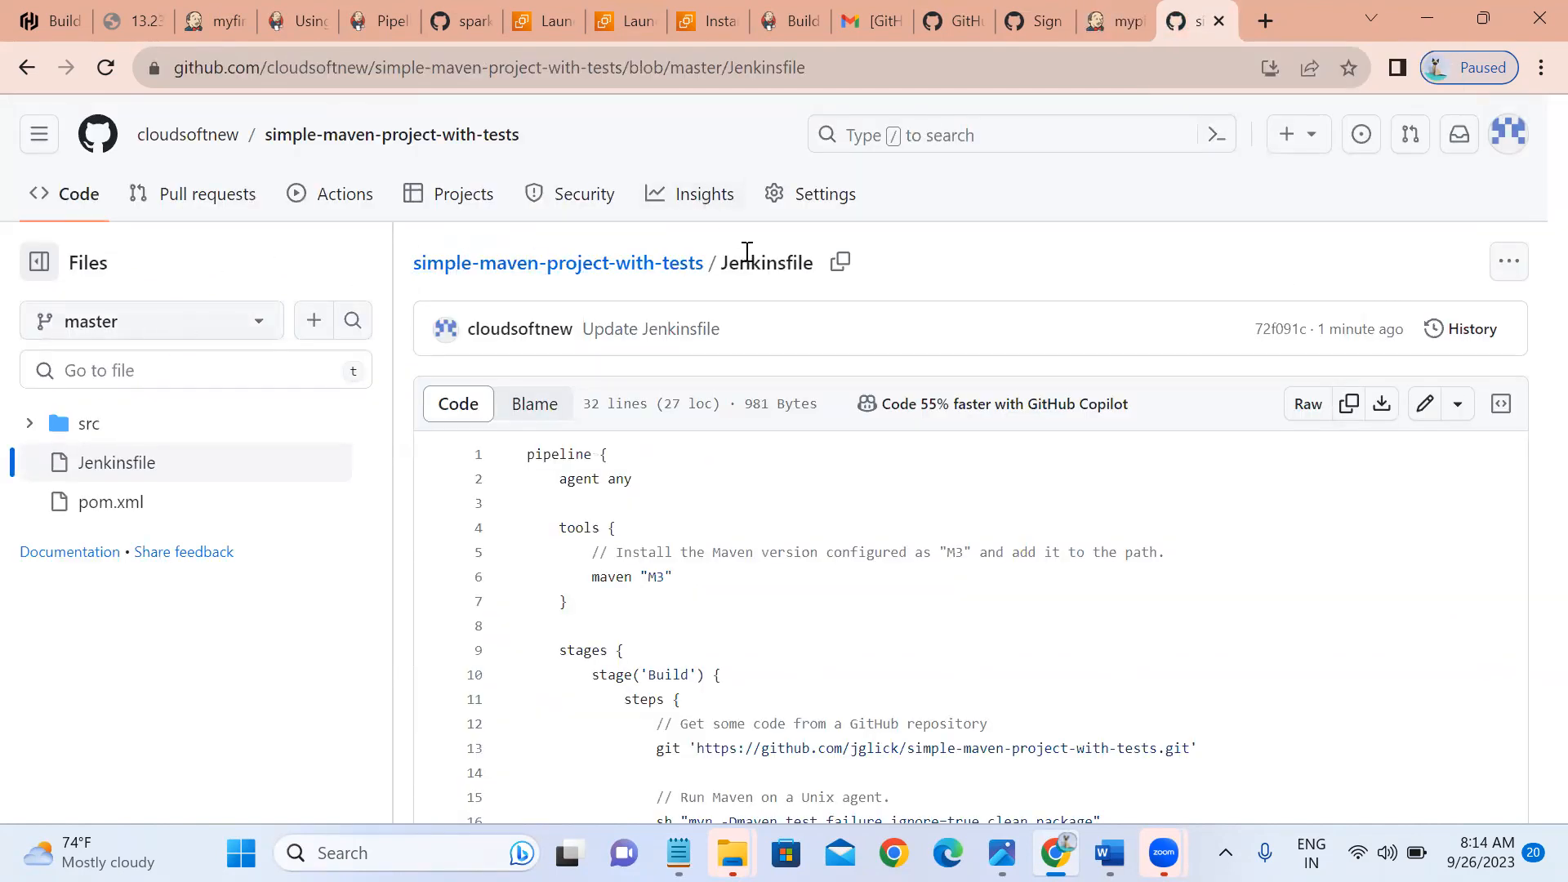
click(1116, 23)
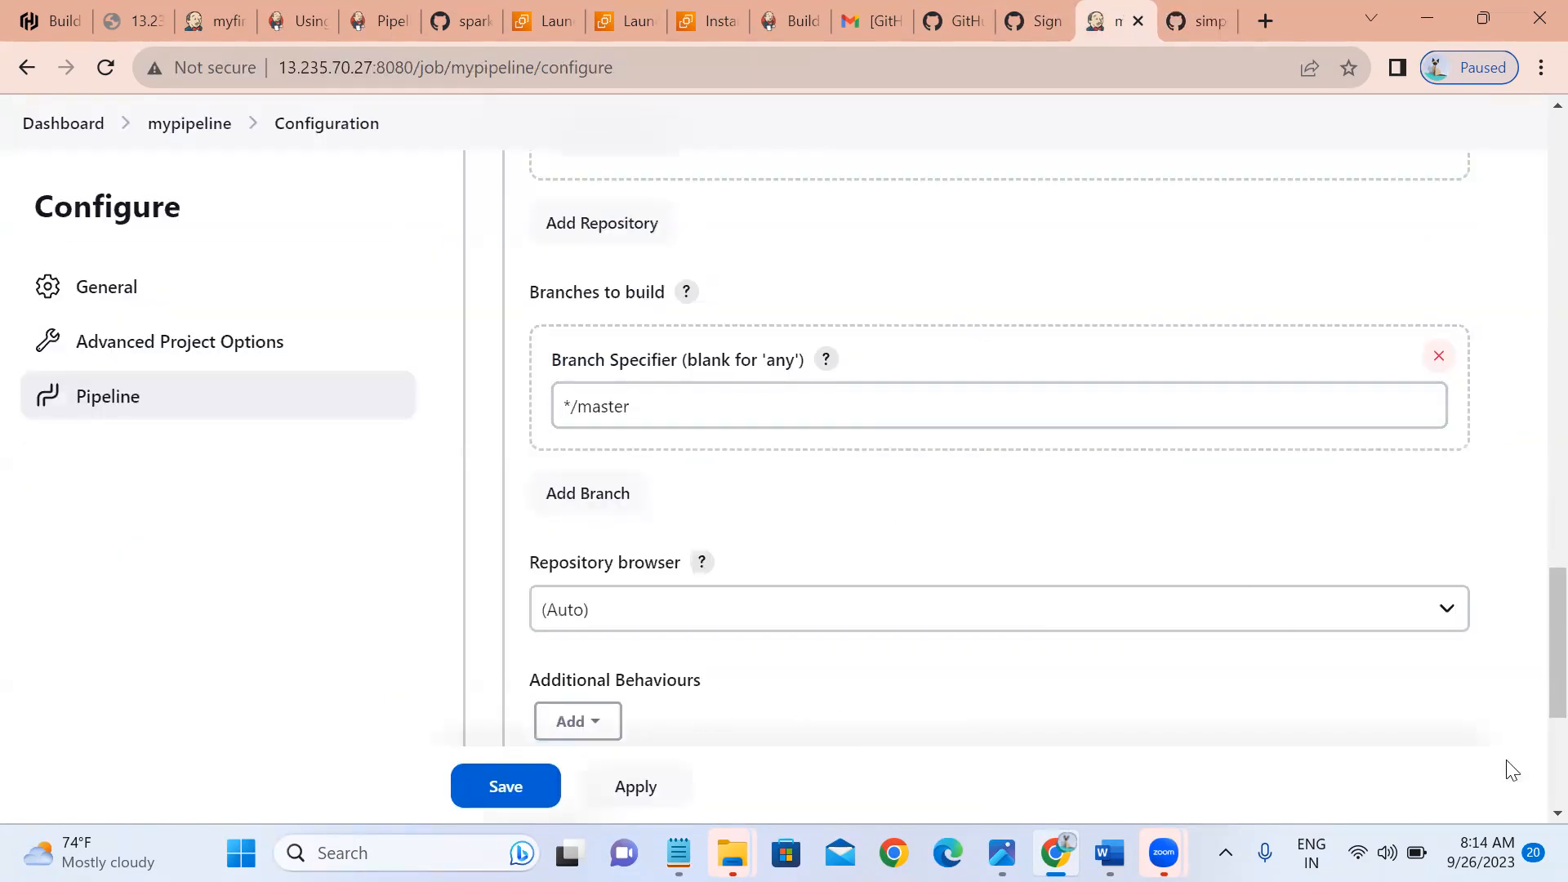
scroll(1534, 796, down, 5)
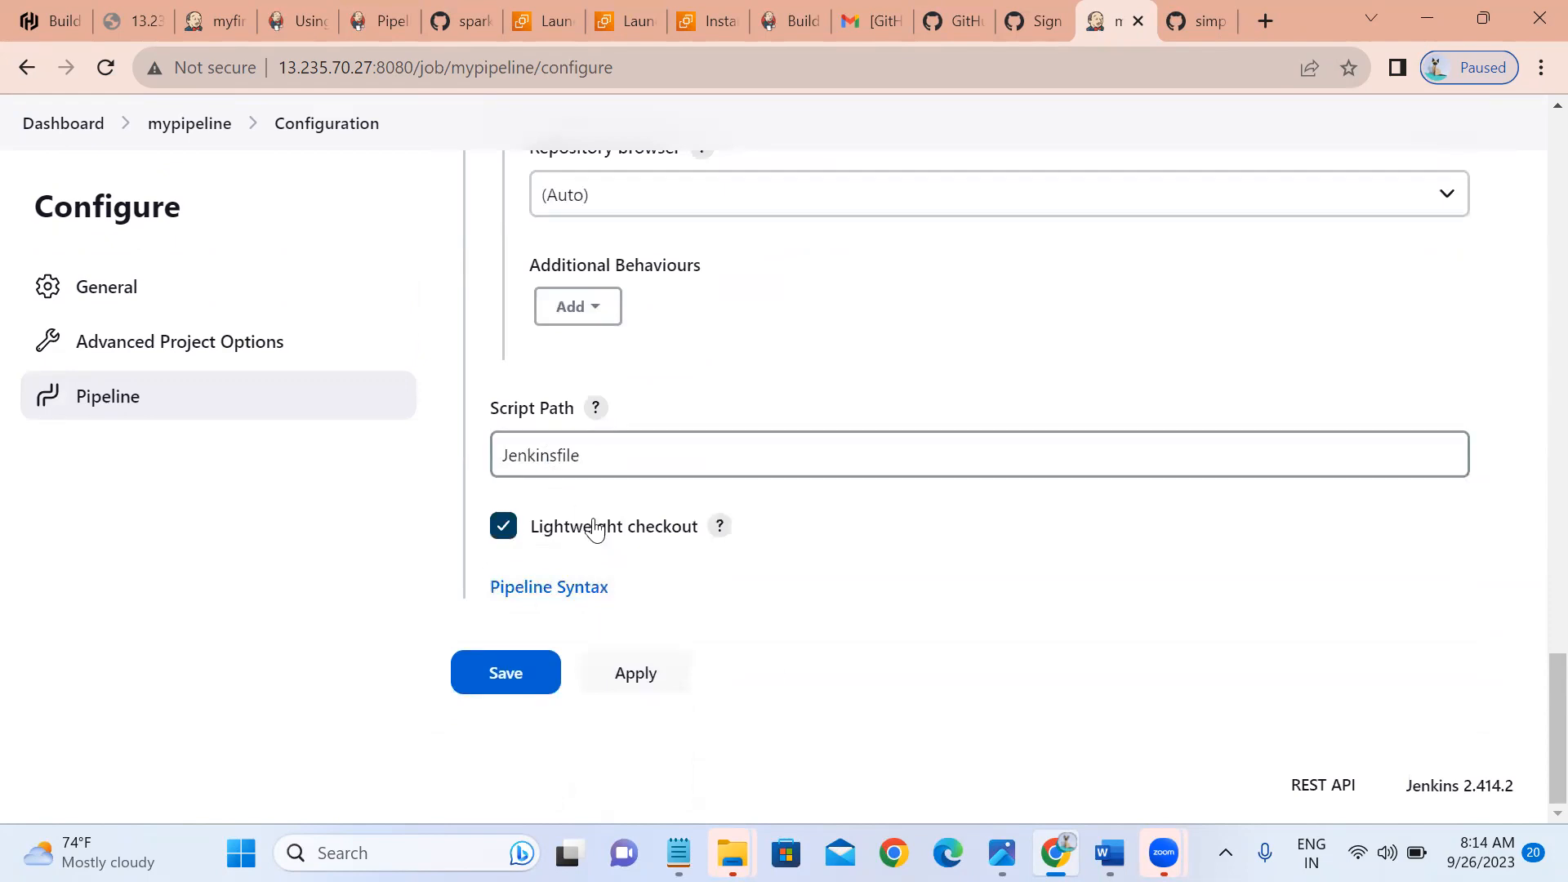
click(635, 678)
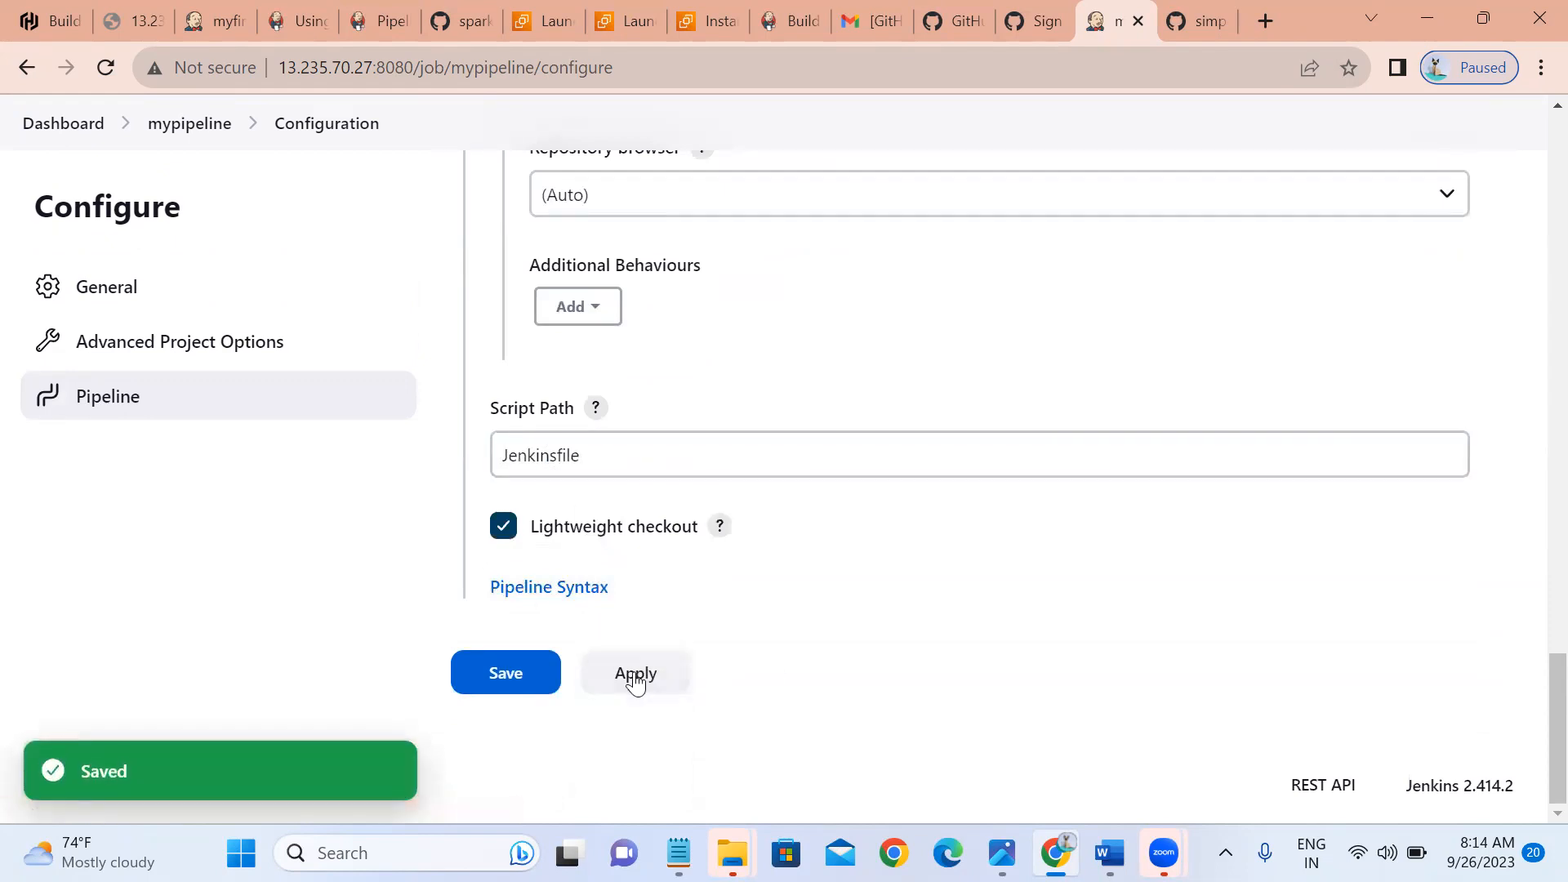
Save the mypipeline configuration and start its first build.
click(507, 673)
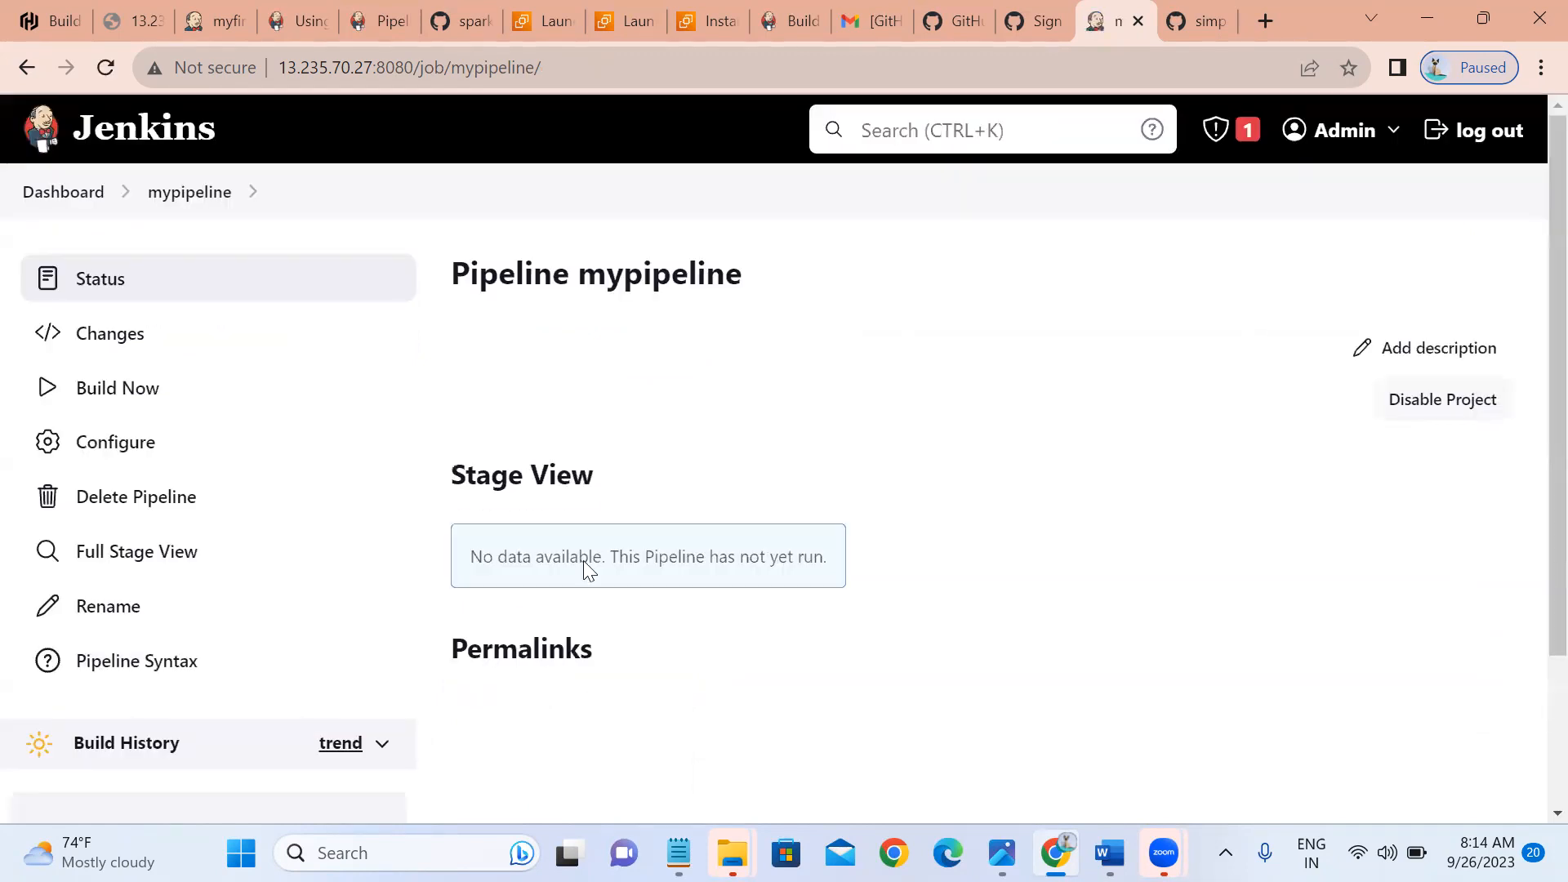
click(124, 412)
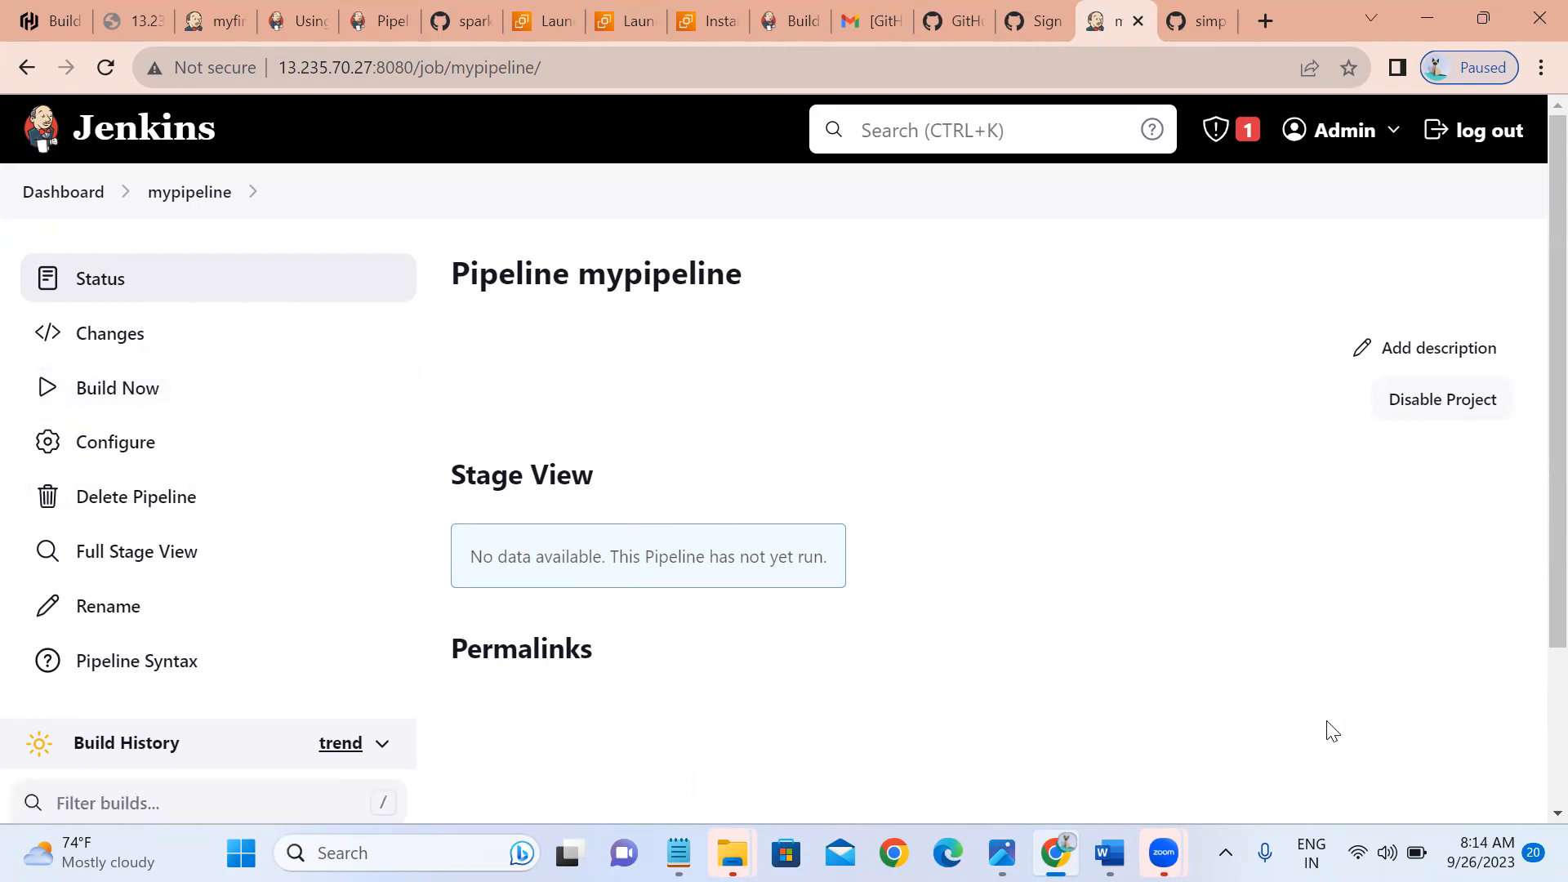
scroll(1535, 799, down, 3)
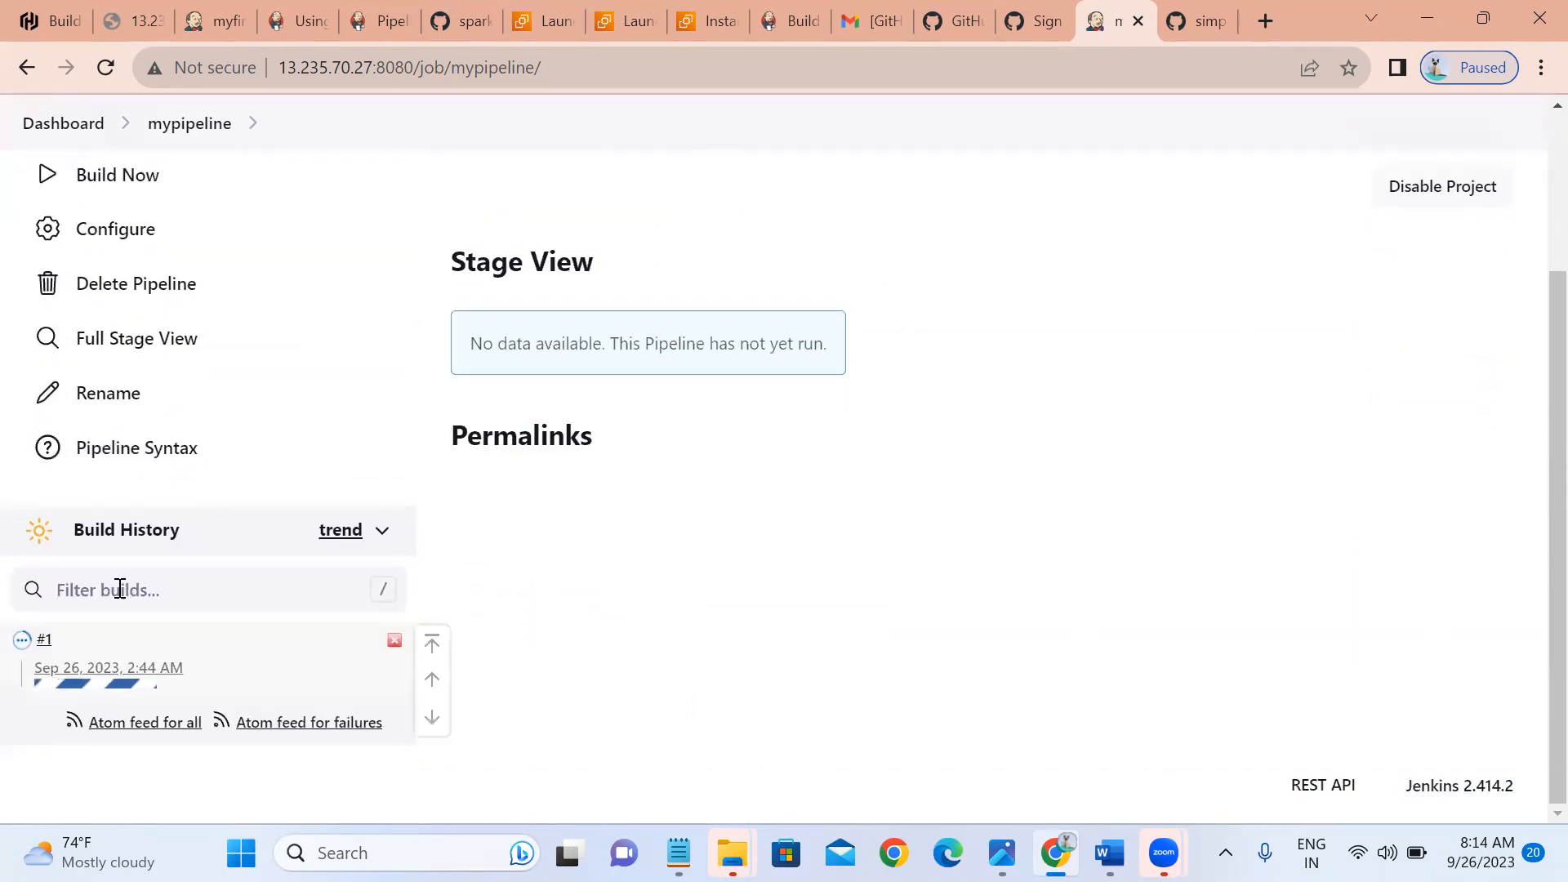
View failed build #1's console log showing Maven tool M3 isn't configured.
click(43, 642)
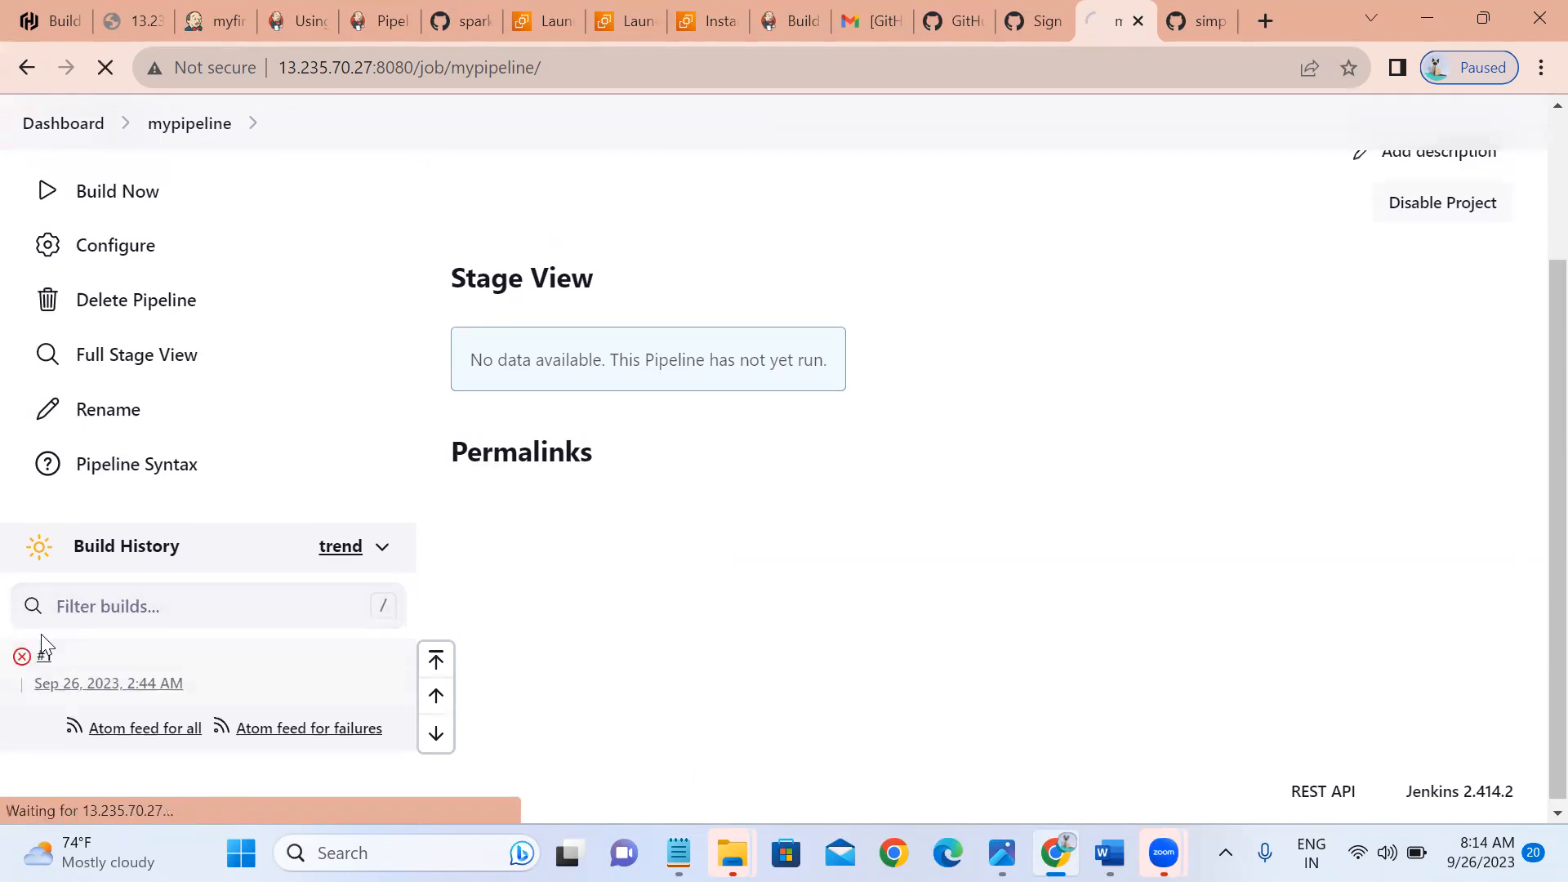
click(110, 403)
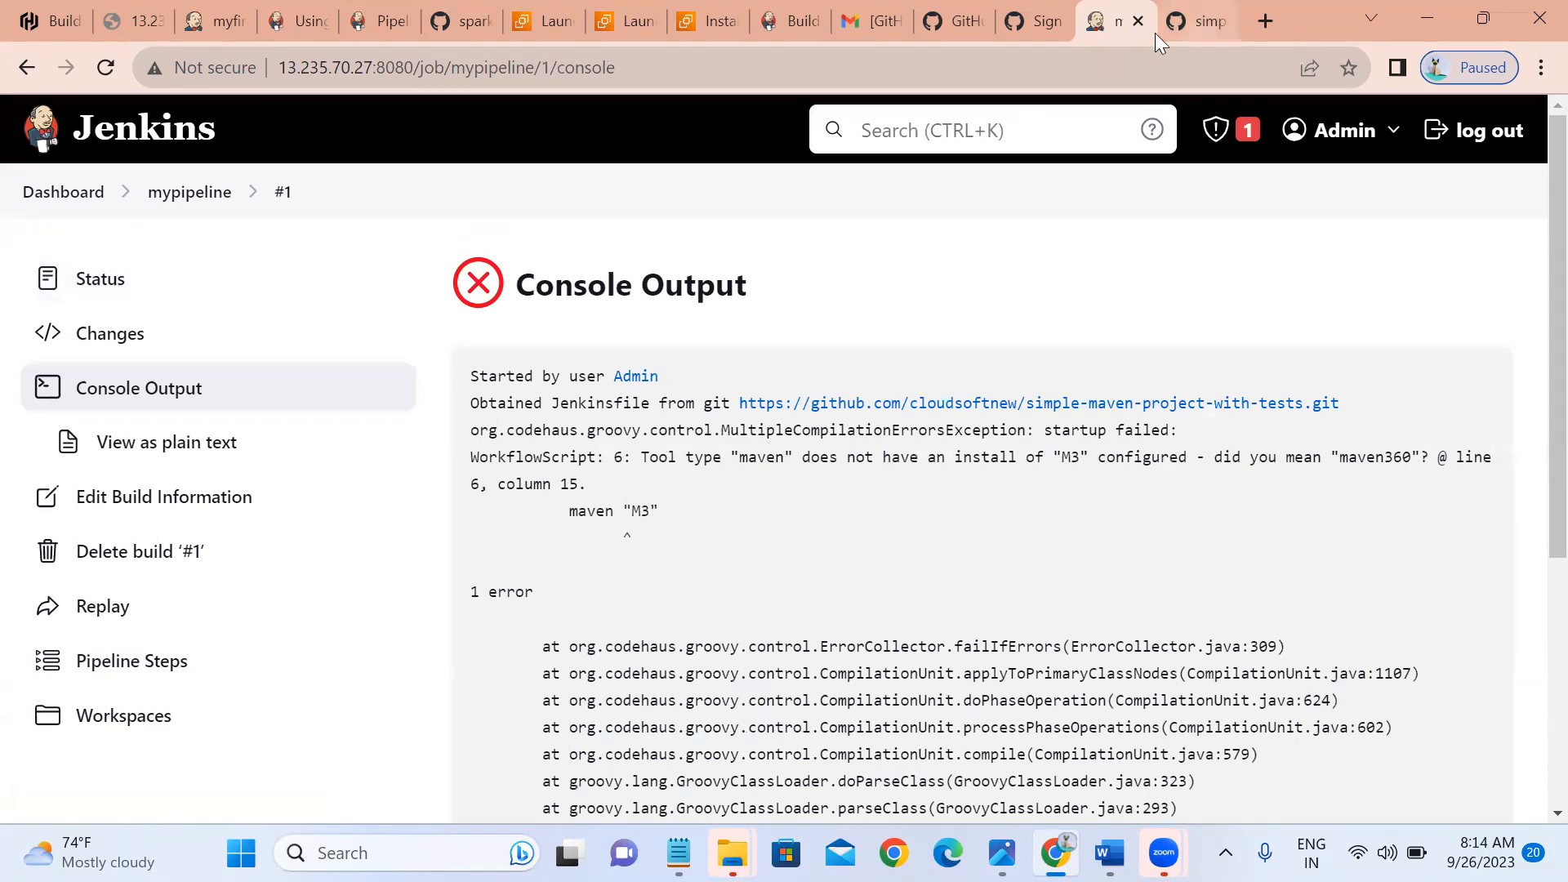
click(1183, 22)
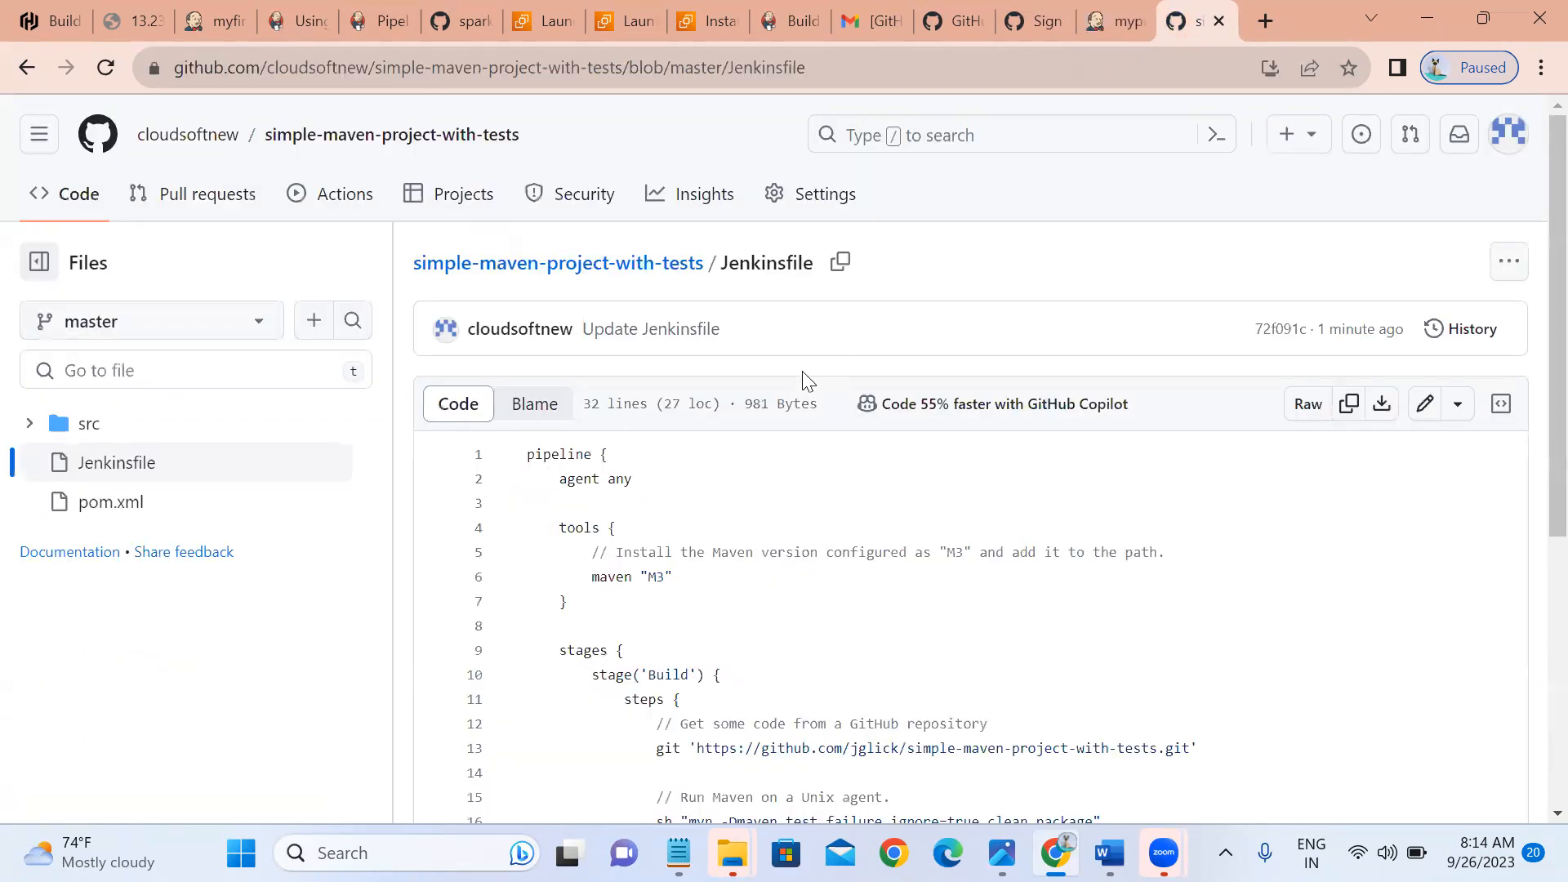
Change the Jenkinsfile's Maven tool on line 6 from M3 to maven360 and commit to master.
click(1425, 421)
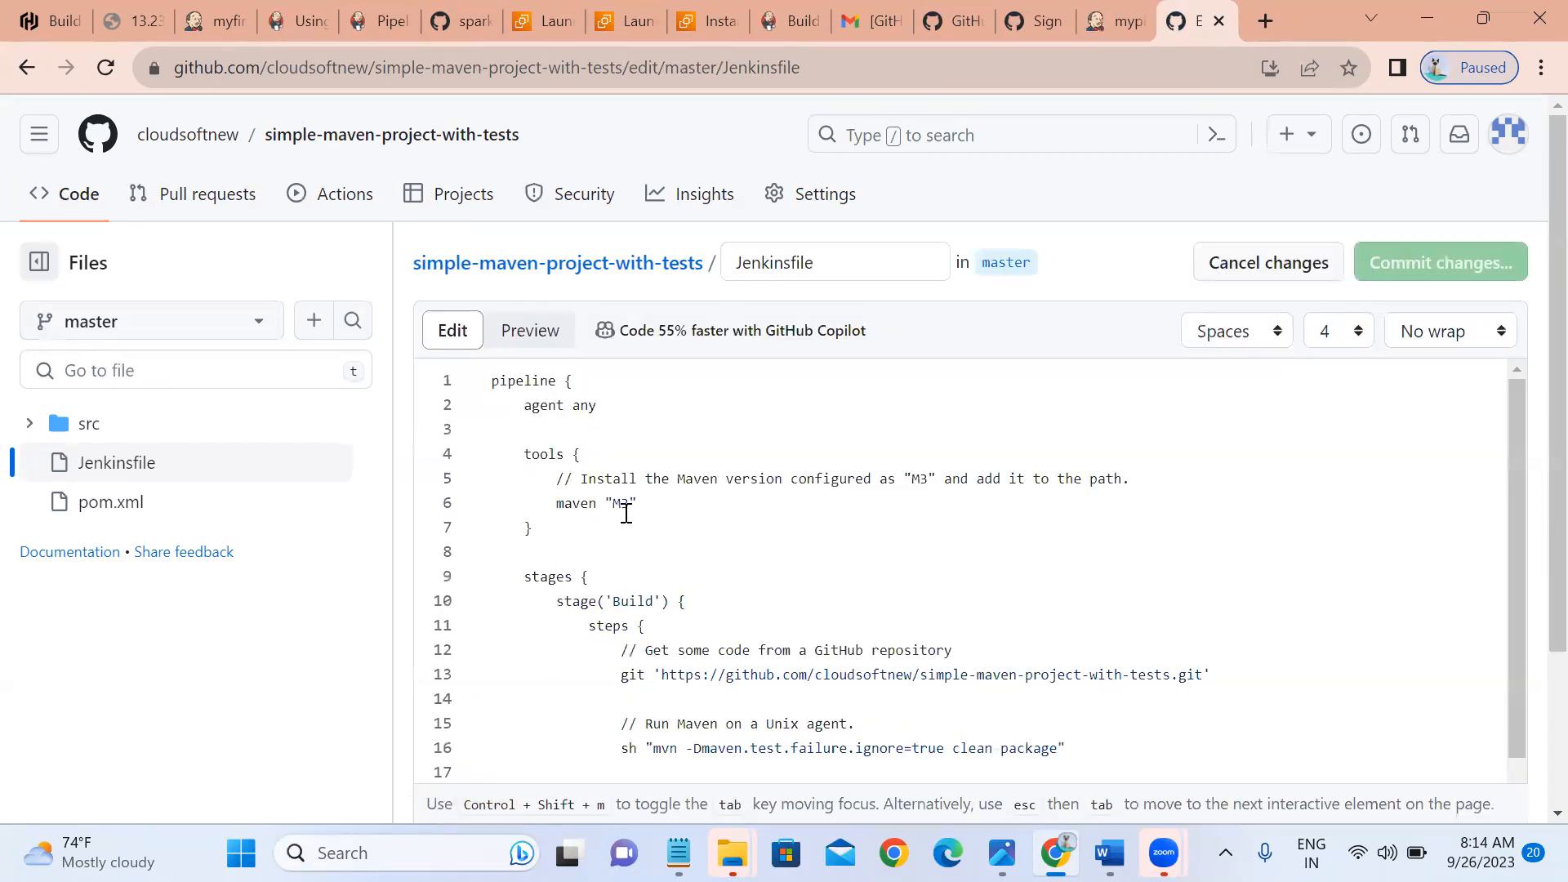
double_click(625, 513)
key(BackSpace)
text(maven360)
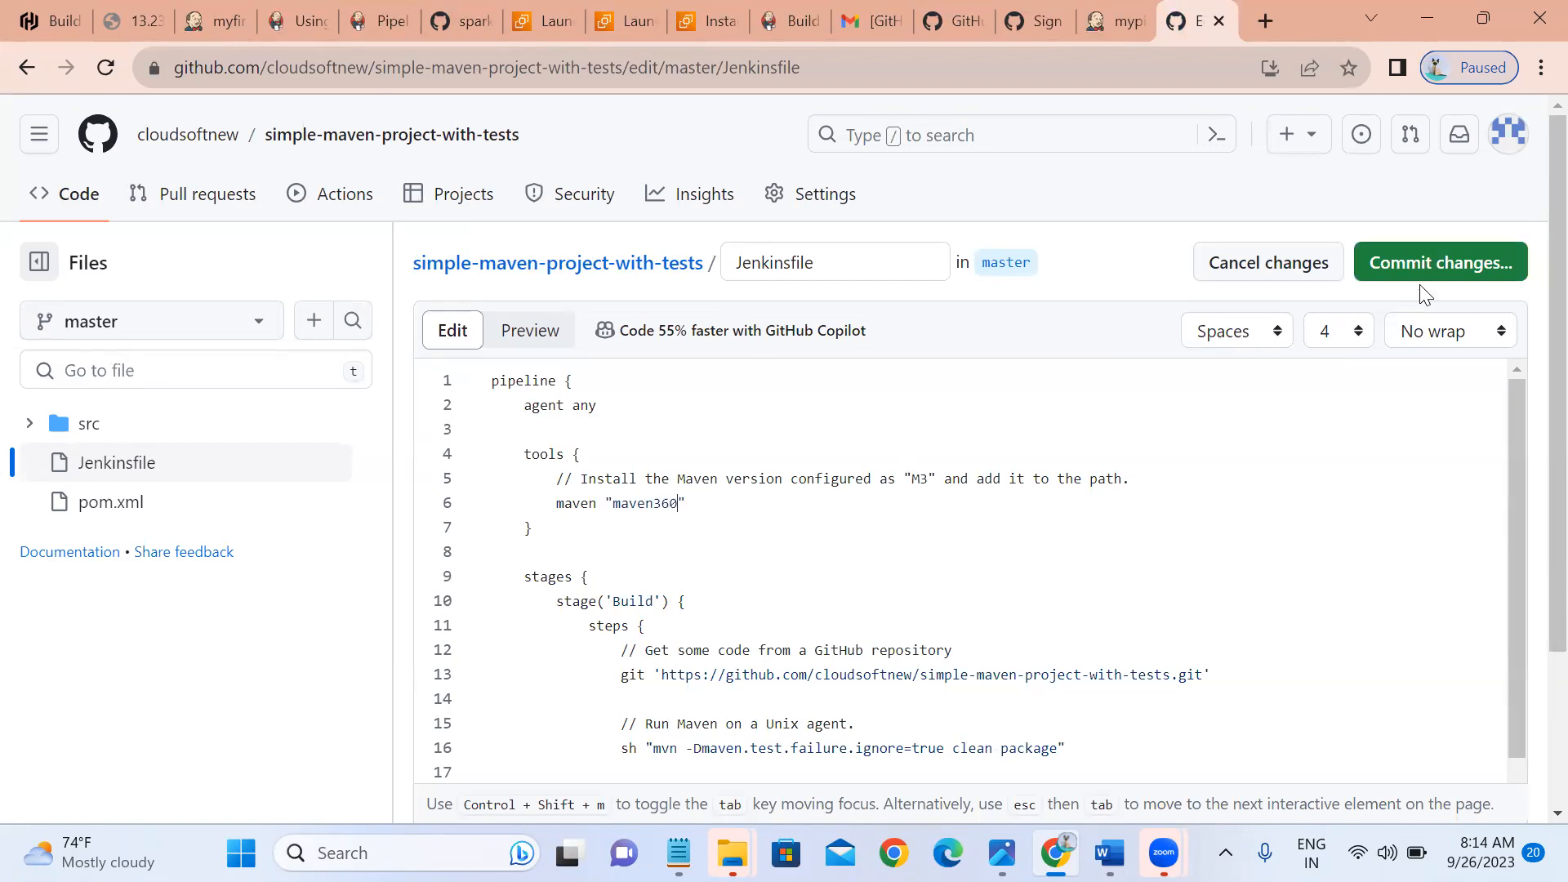
click(1427, 276)
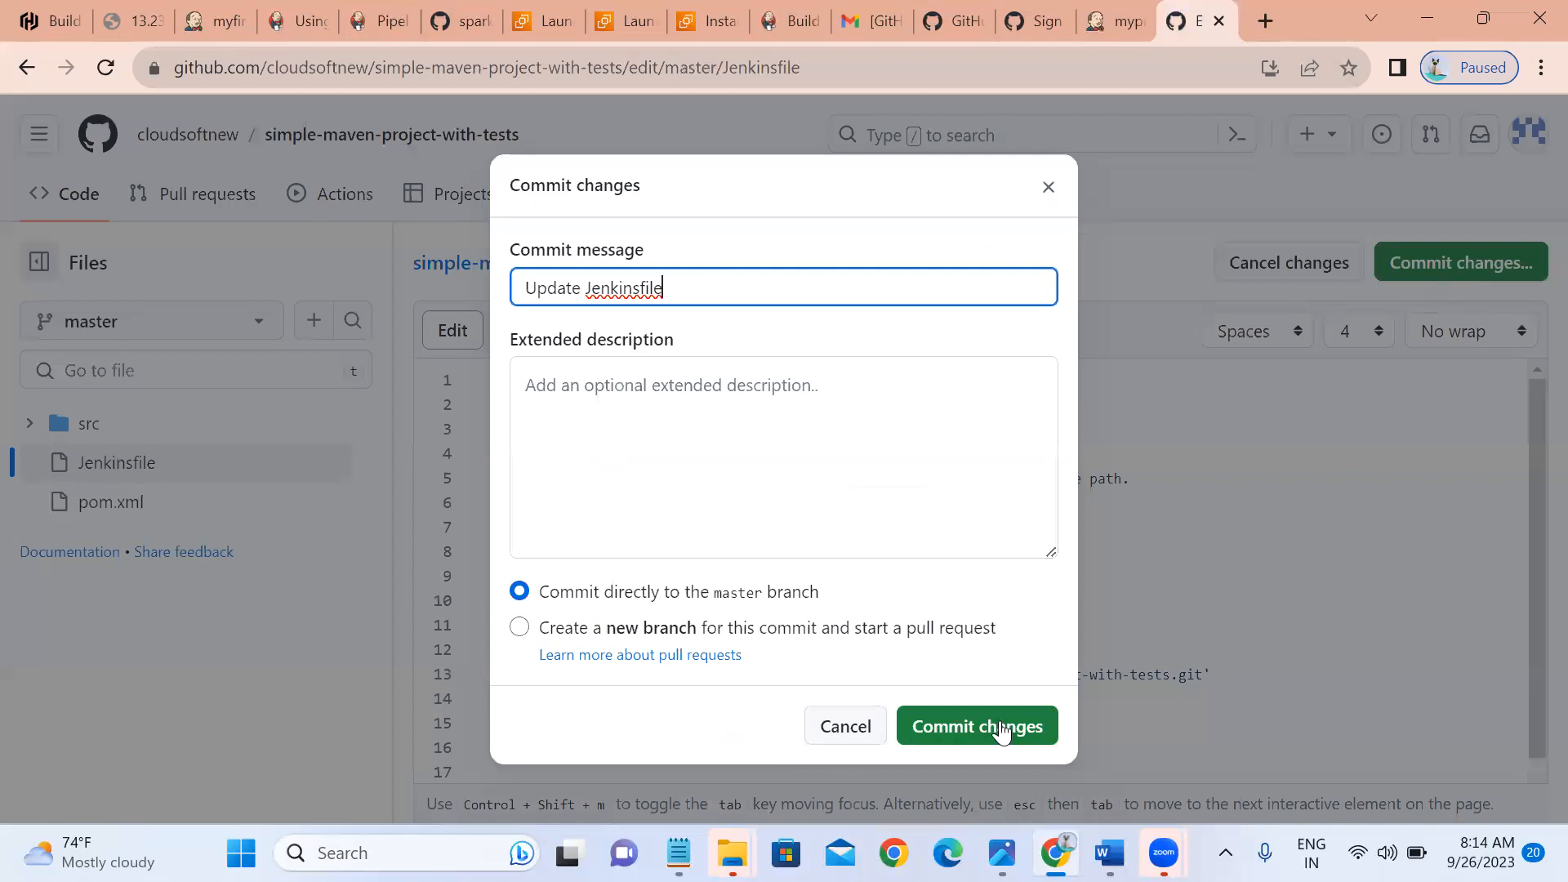
click(1003, 731)
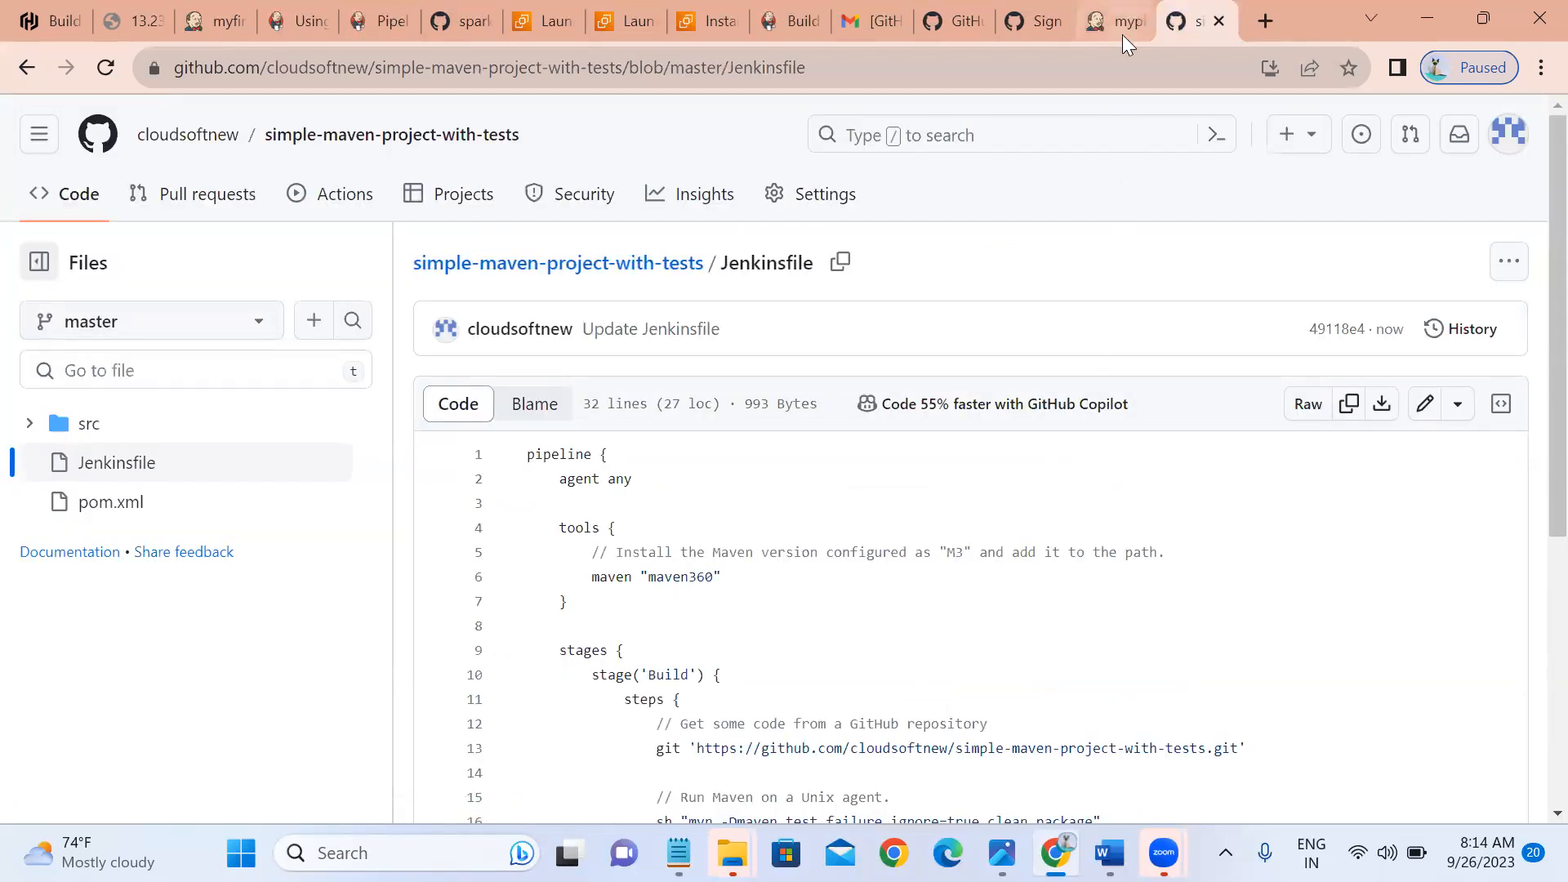
click(1122, 35)
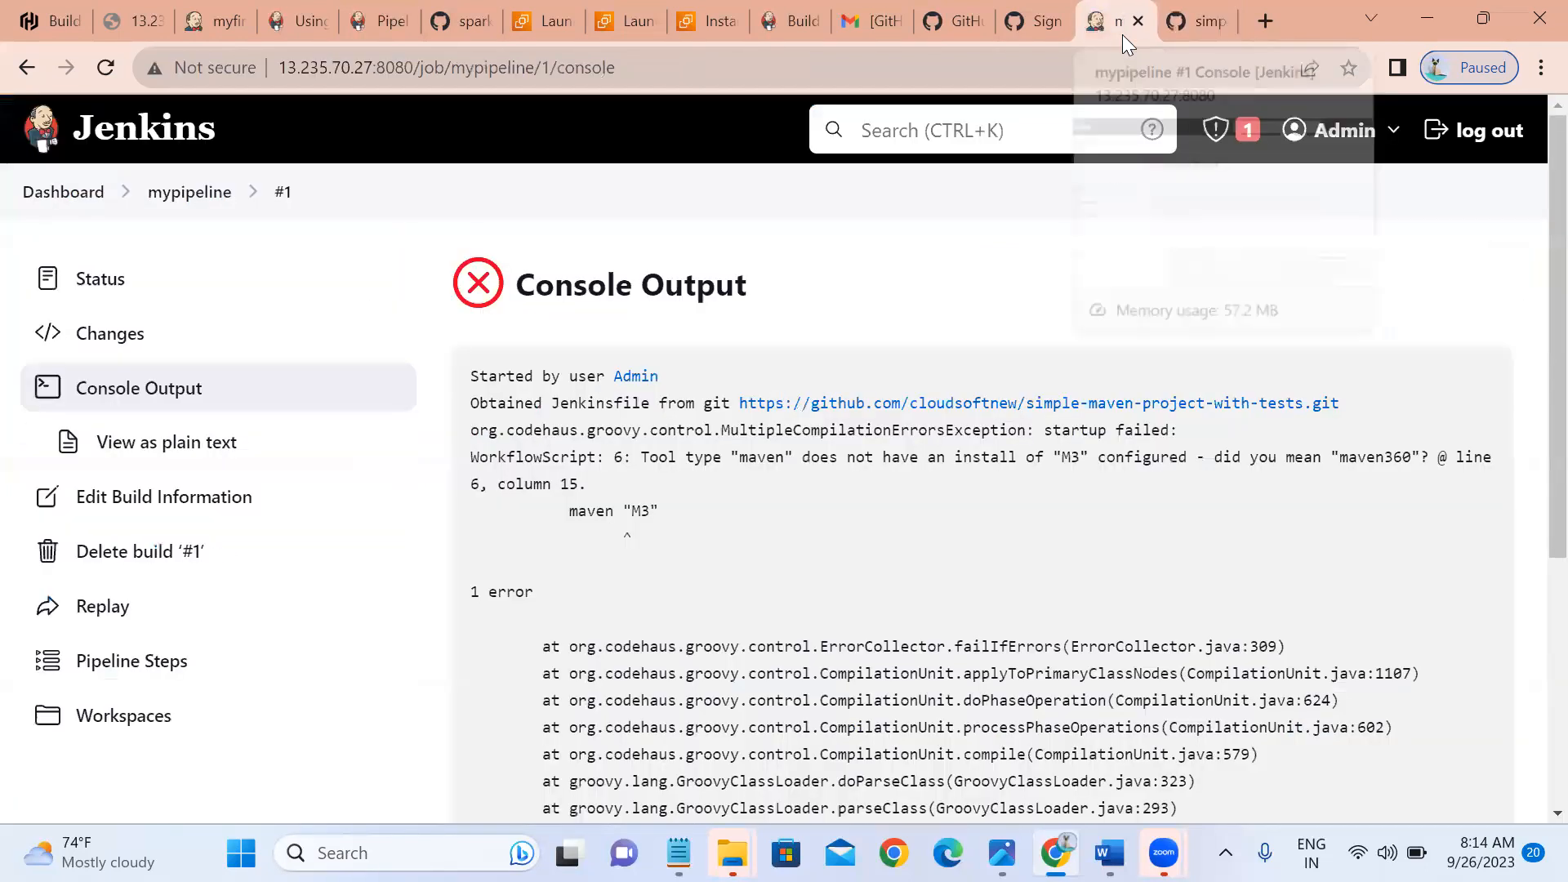
Build mypipeline again from its job page and view build #2's console output.
click(196, 196)
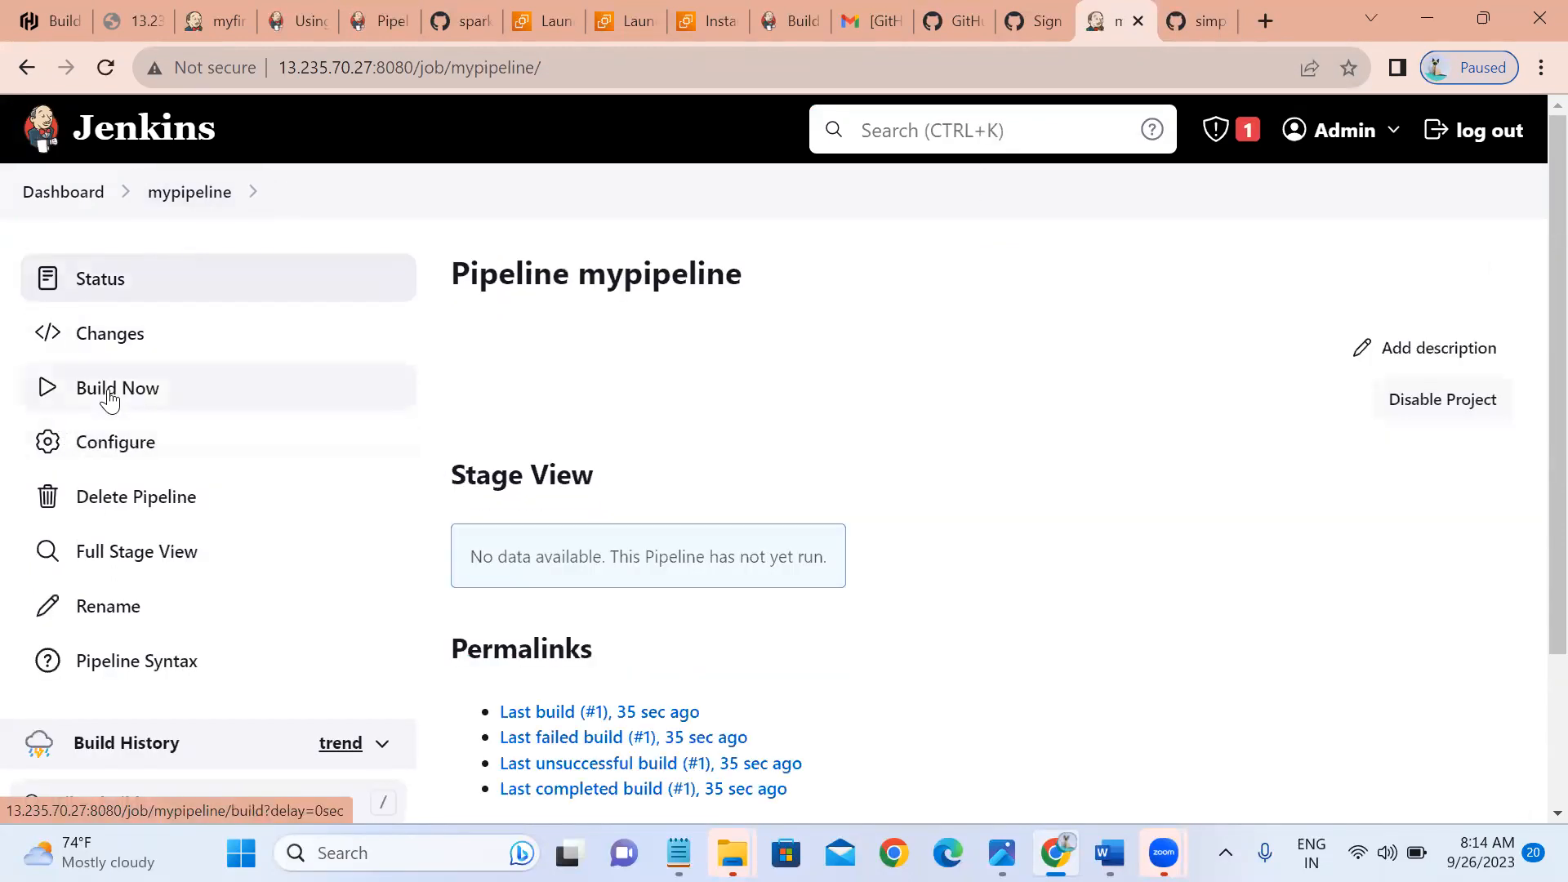
click(112, 401)
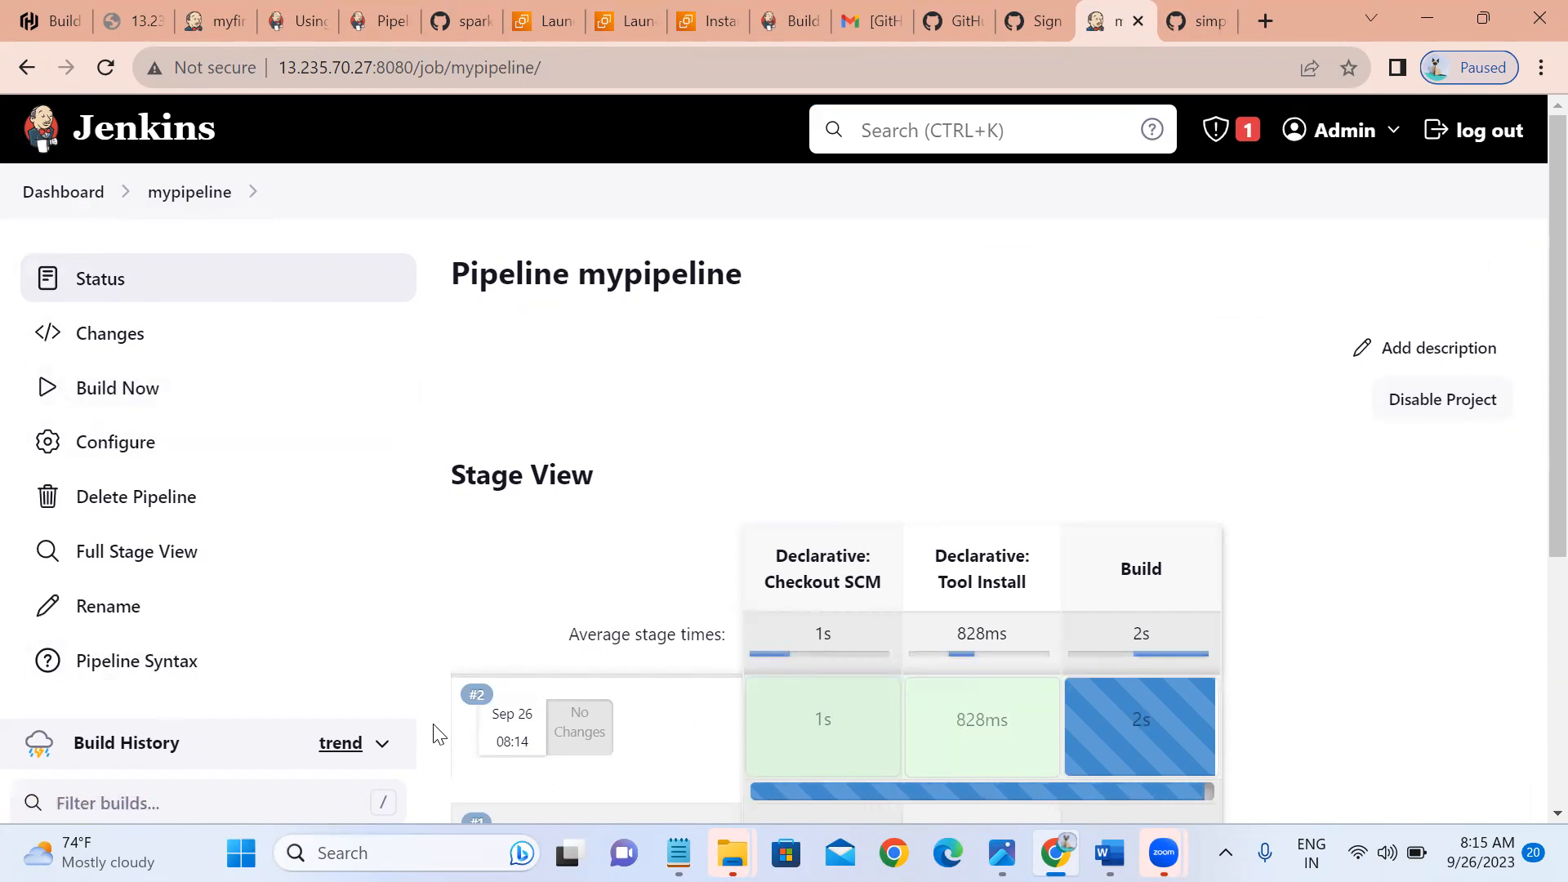
scroll(439, 727, down, 2)
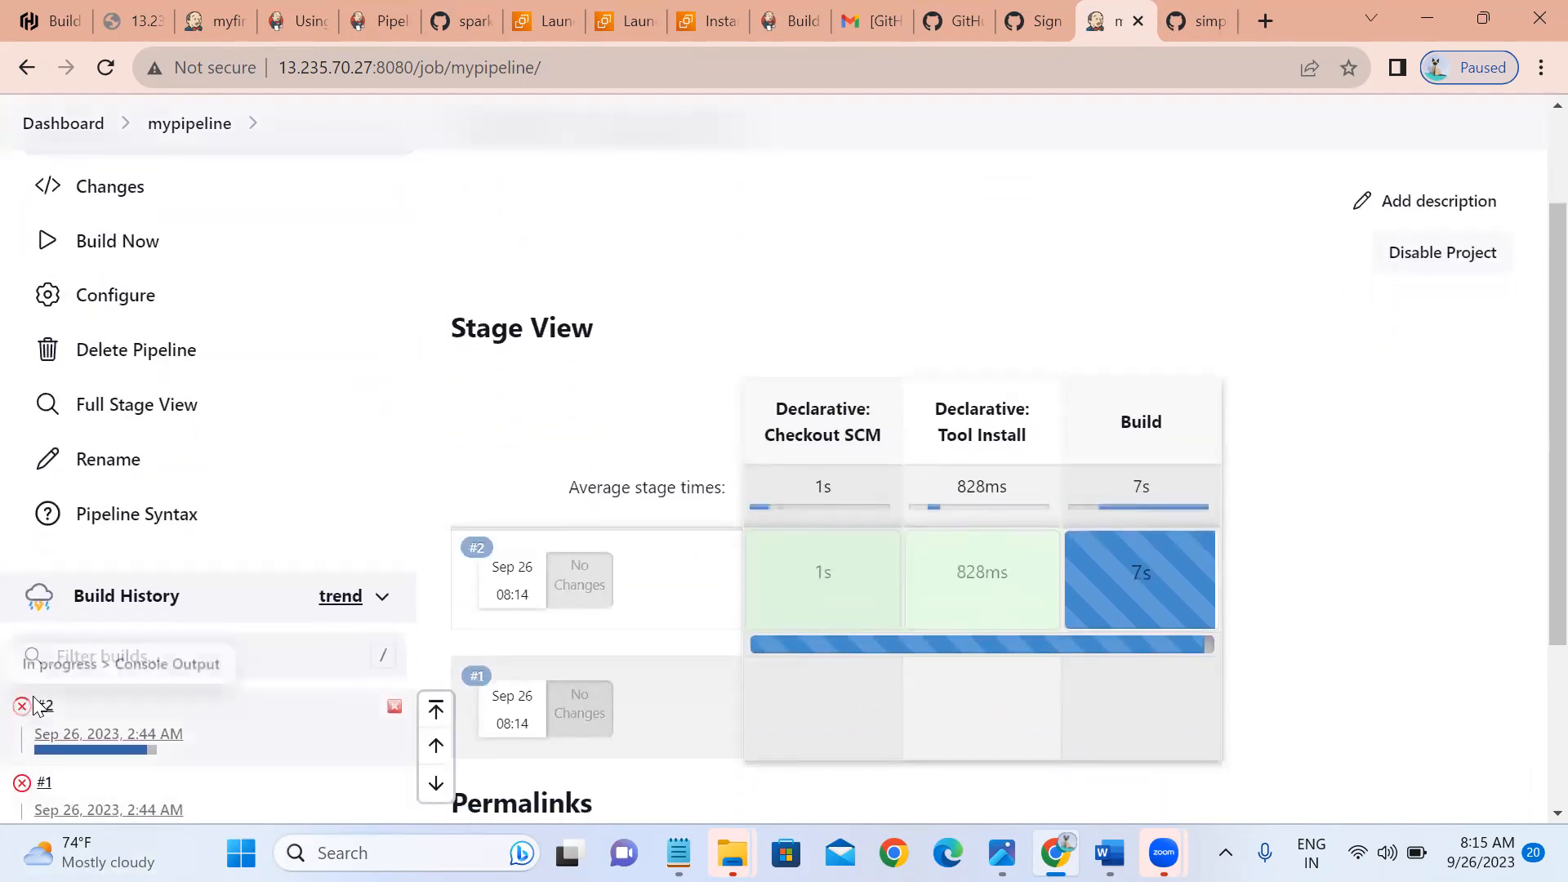
click(40, 707)
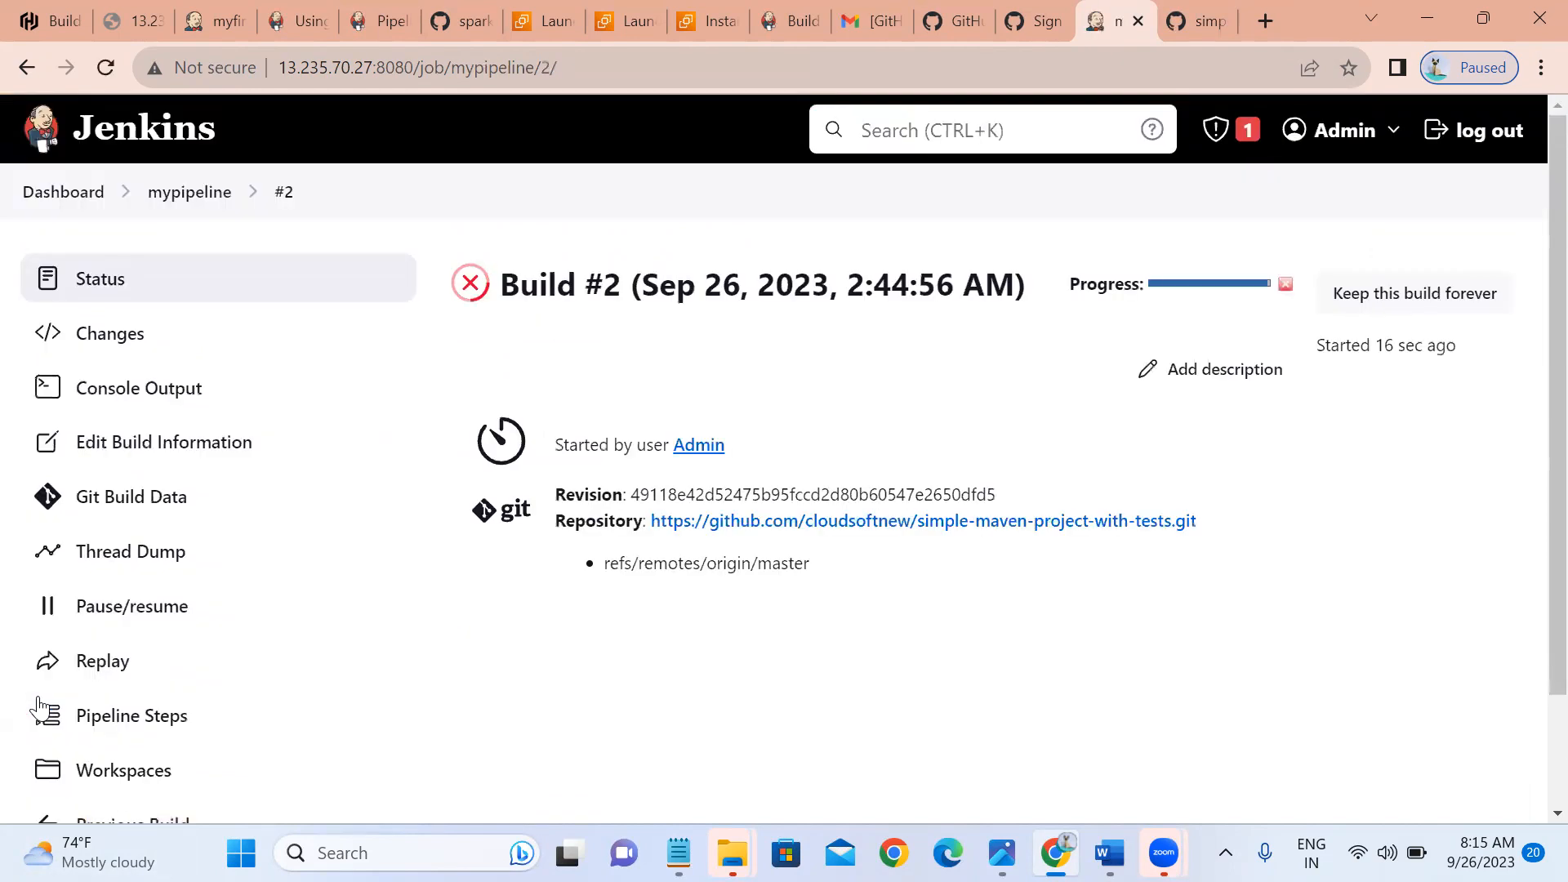
click(175, 392)
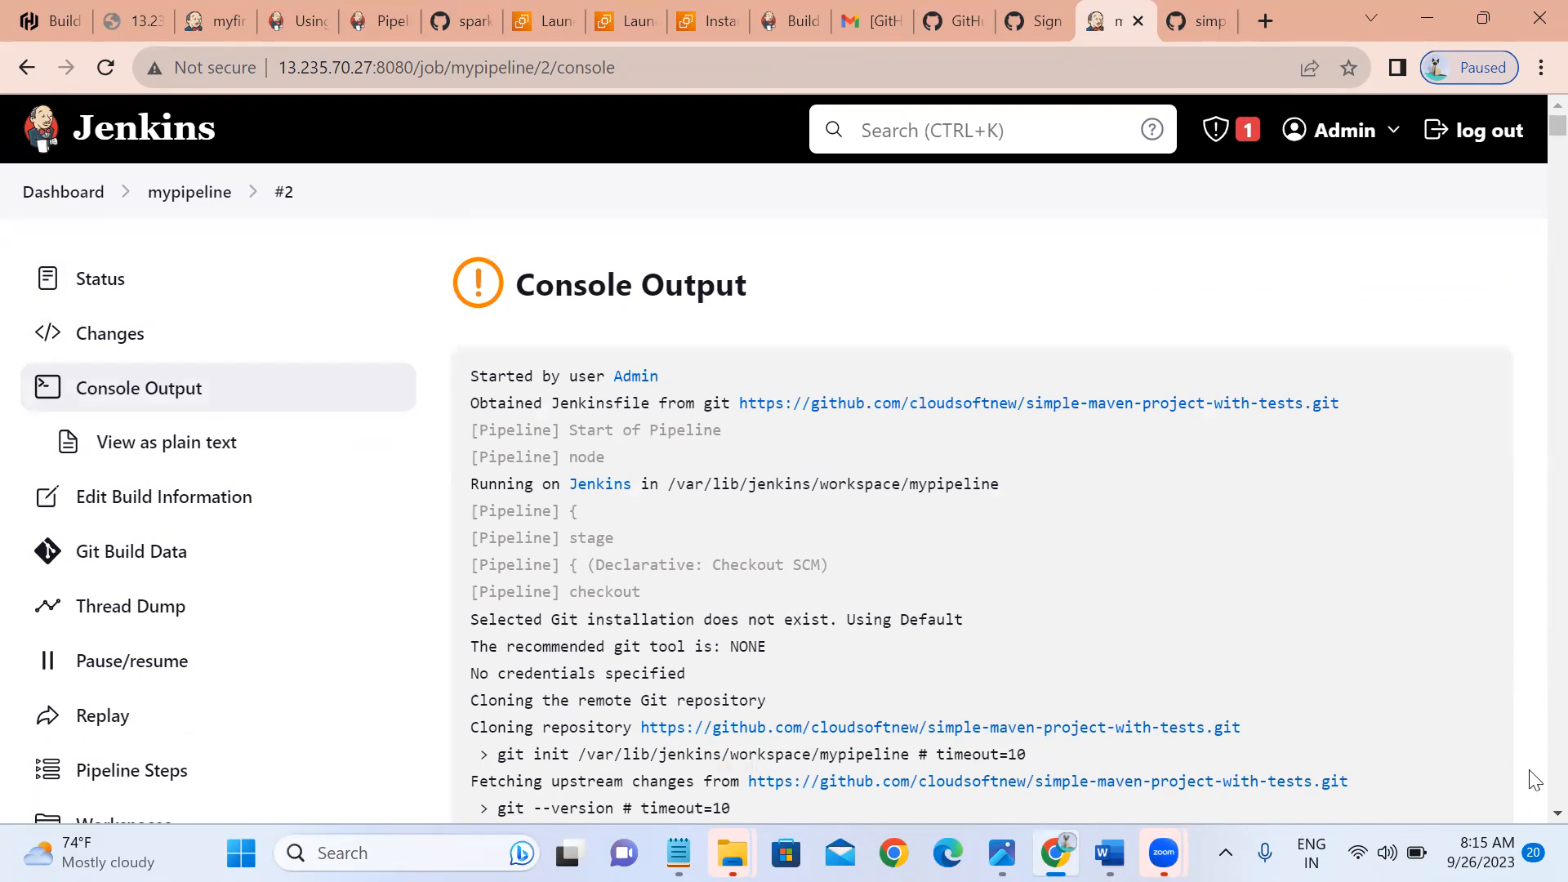
Scroll build #2's console log to the end, confirming Finished: UNSTABLE.
click(1557, 814)
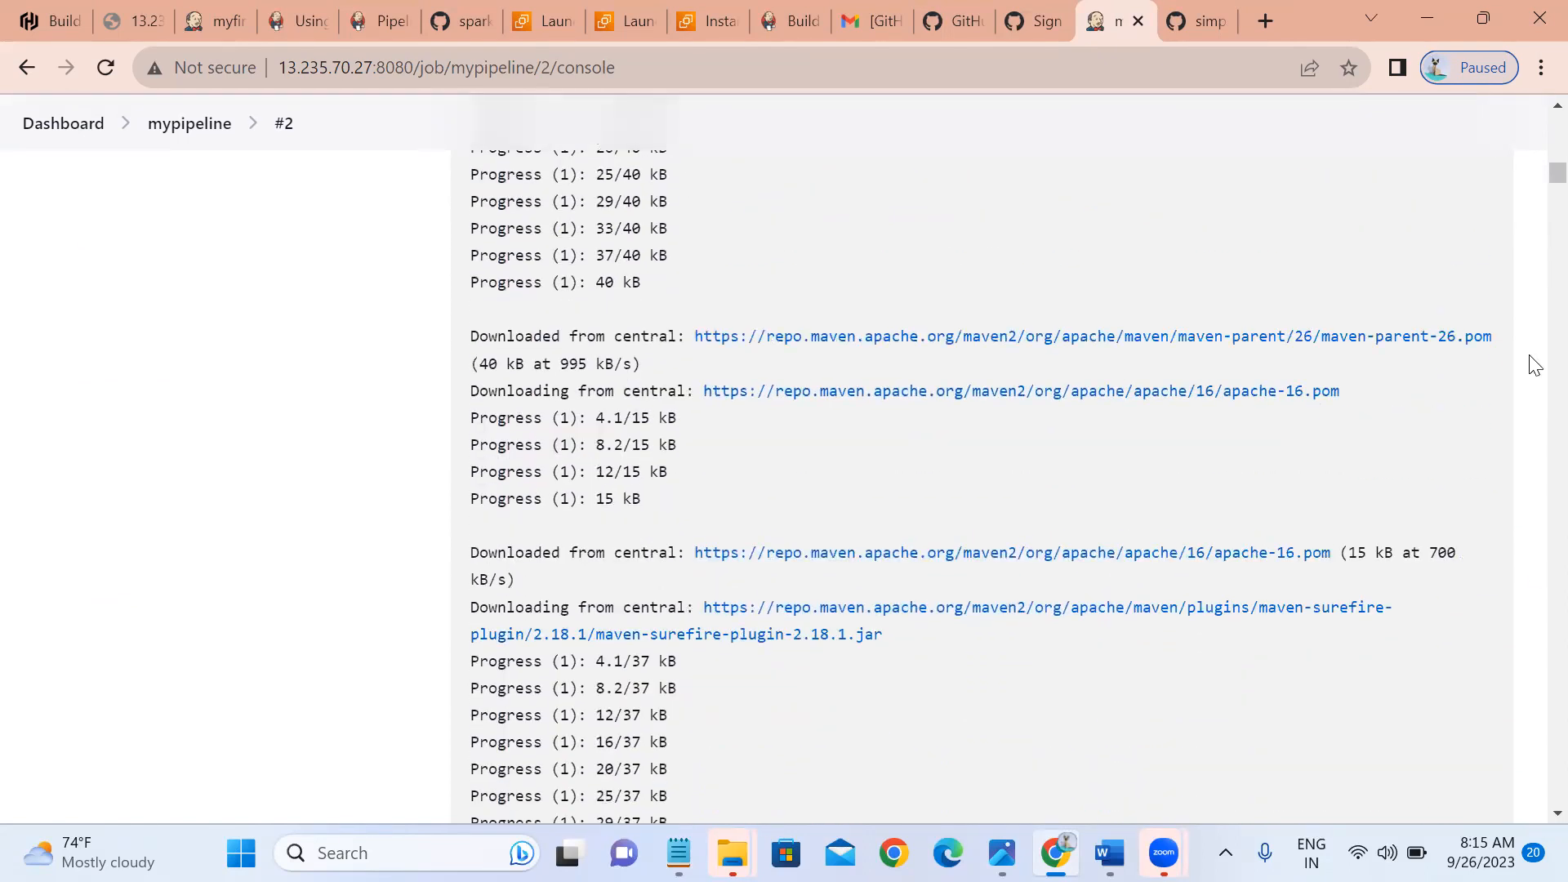
scroll(1534, 365, down, 20)
scroll(1534, 365, down, 20)
scroll(1534, 365, down, 20)
scroll(1535, 365, down, 20)
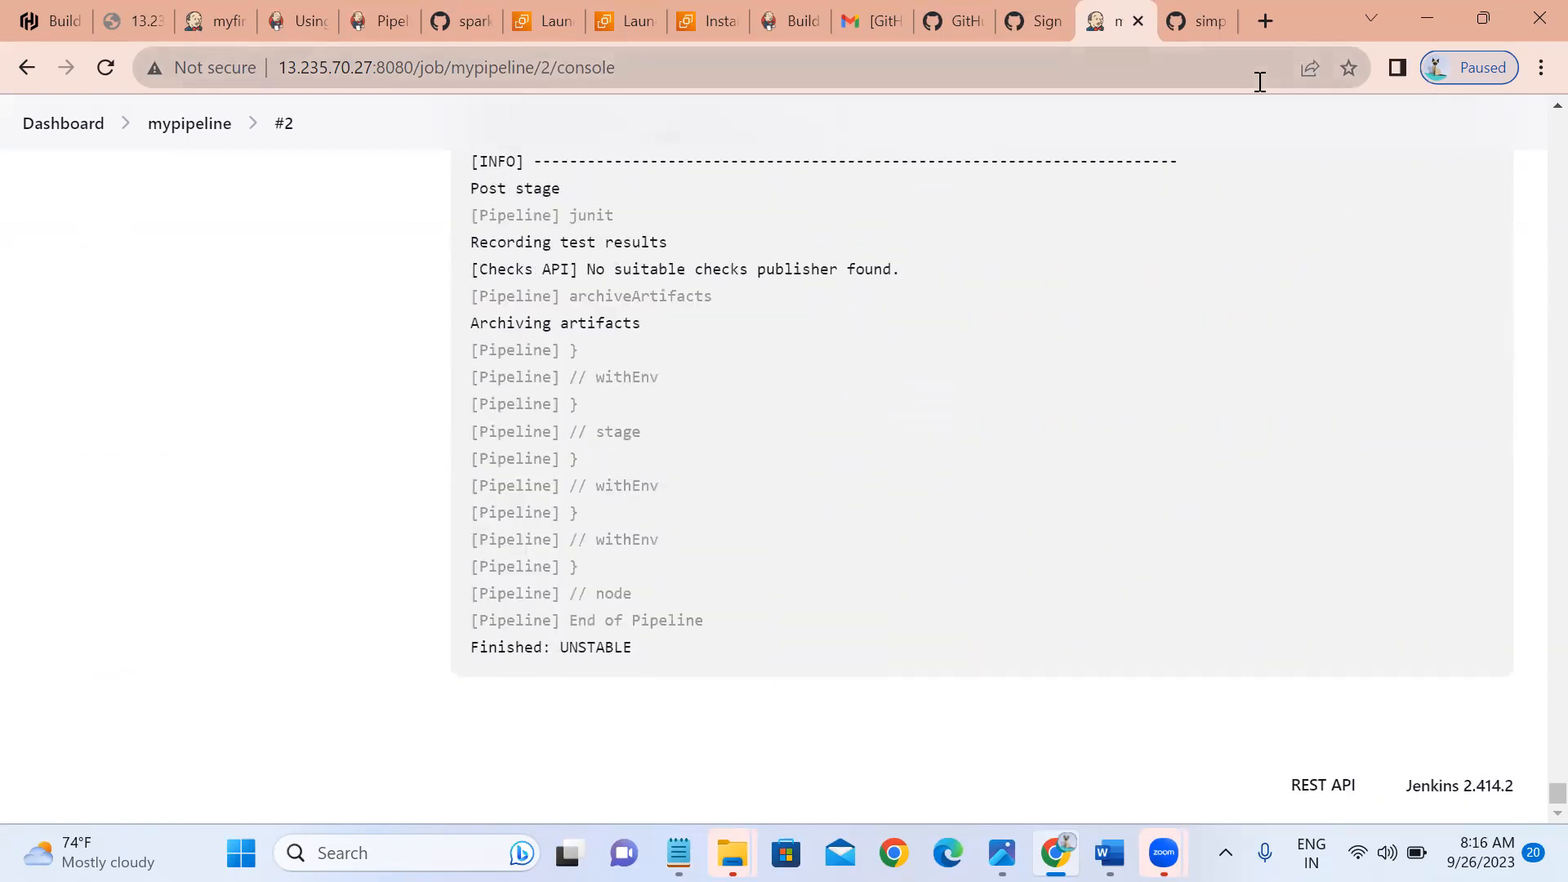
click(1199, 8)
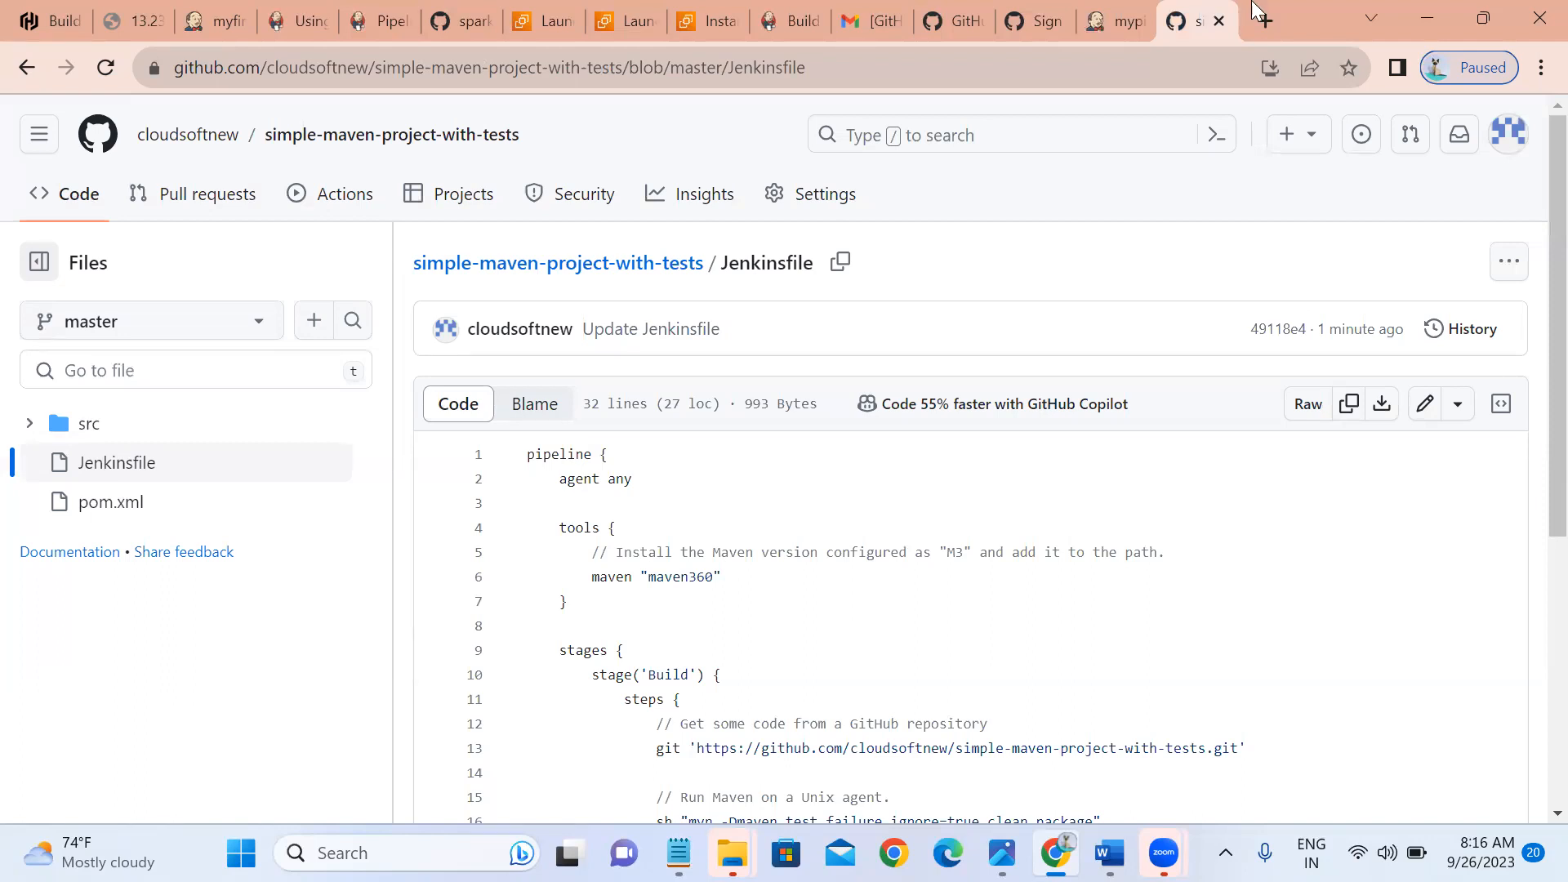
Go from the repository's main page to its Settings > Webhooks page.
click(71, 200)
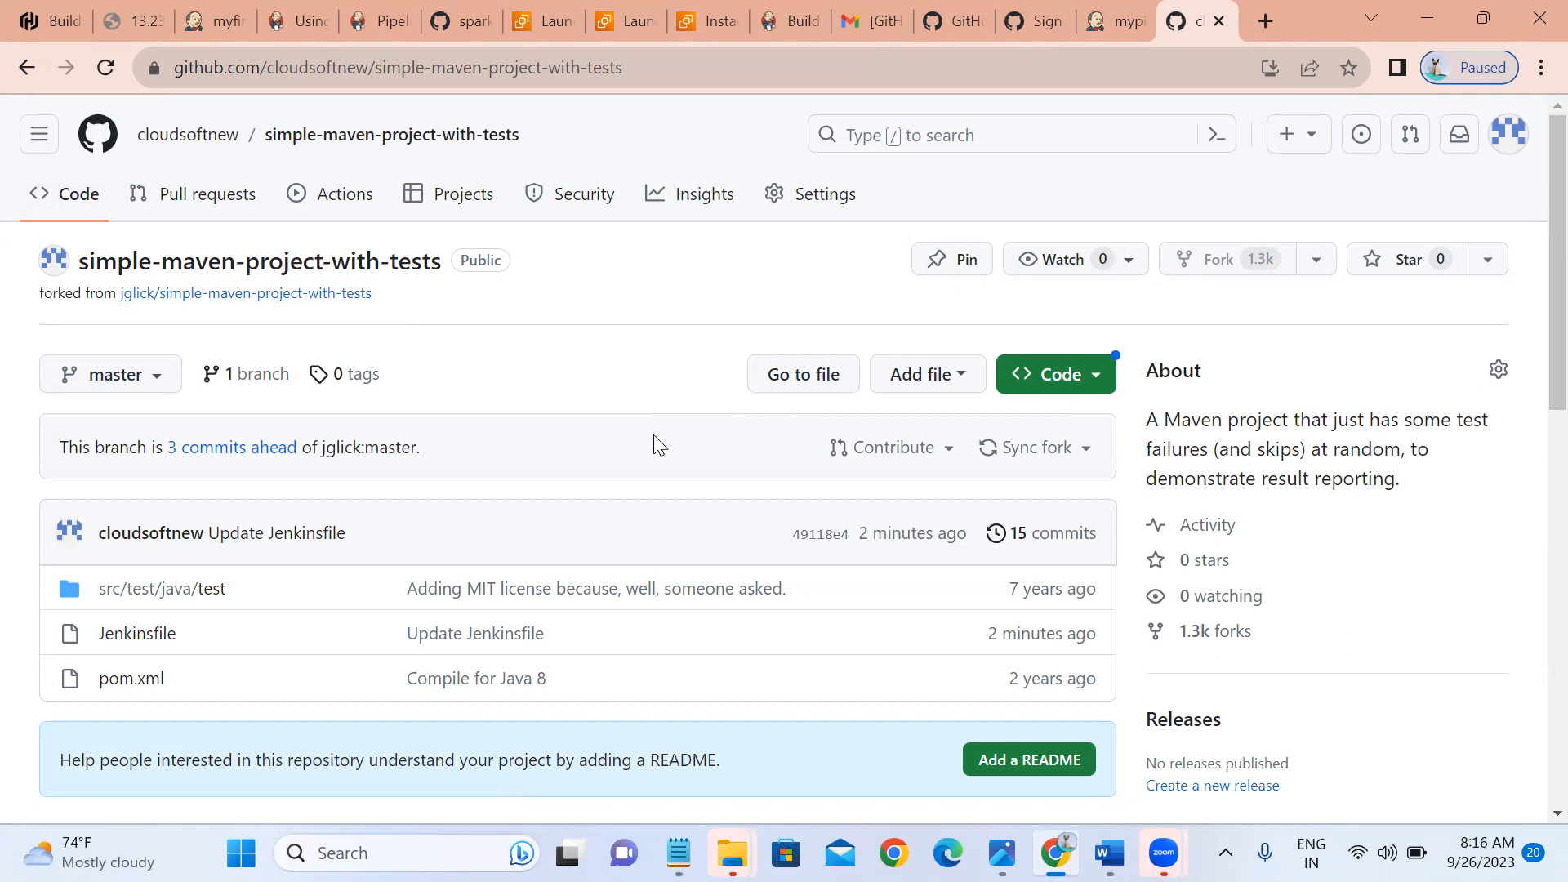
click(825, 209)
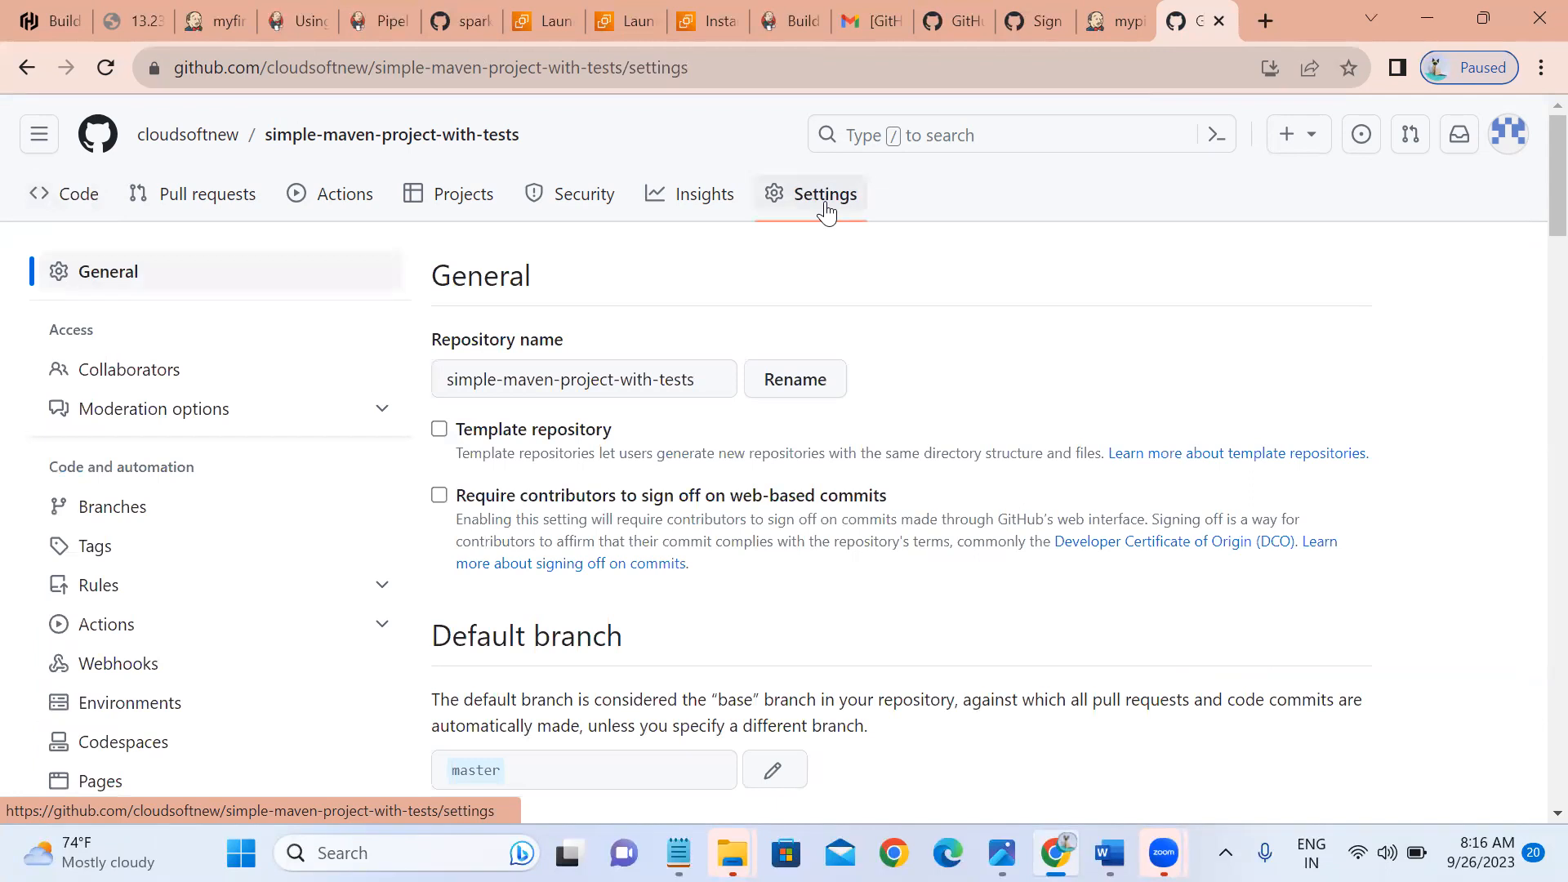
click(119, 674)
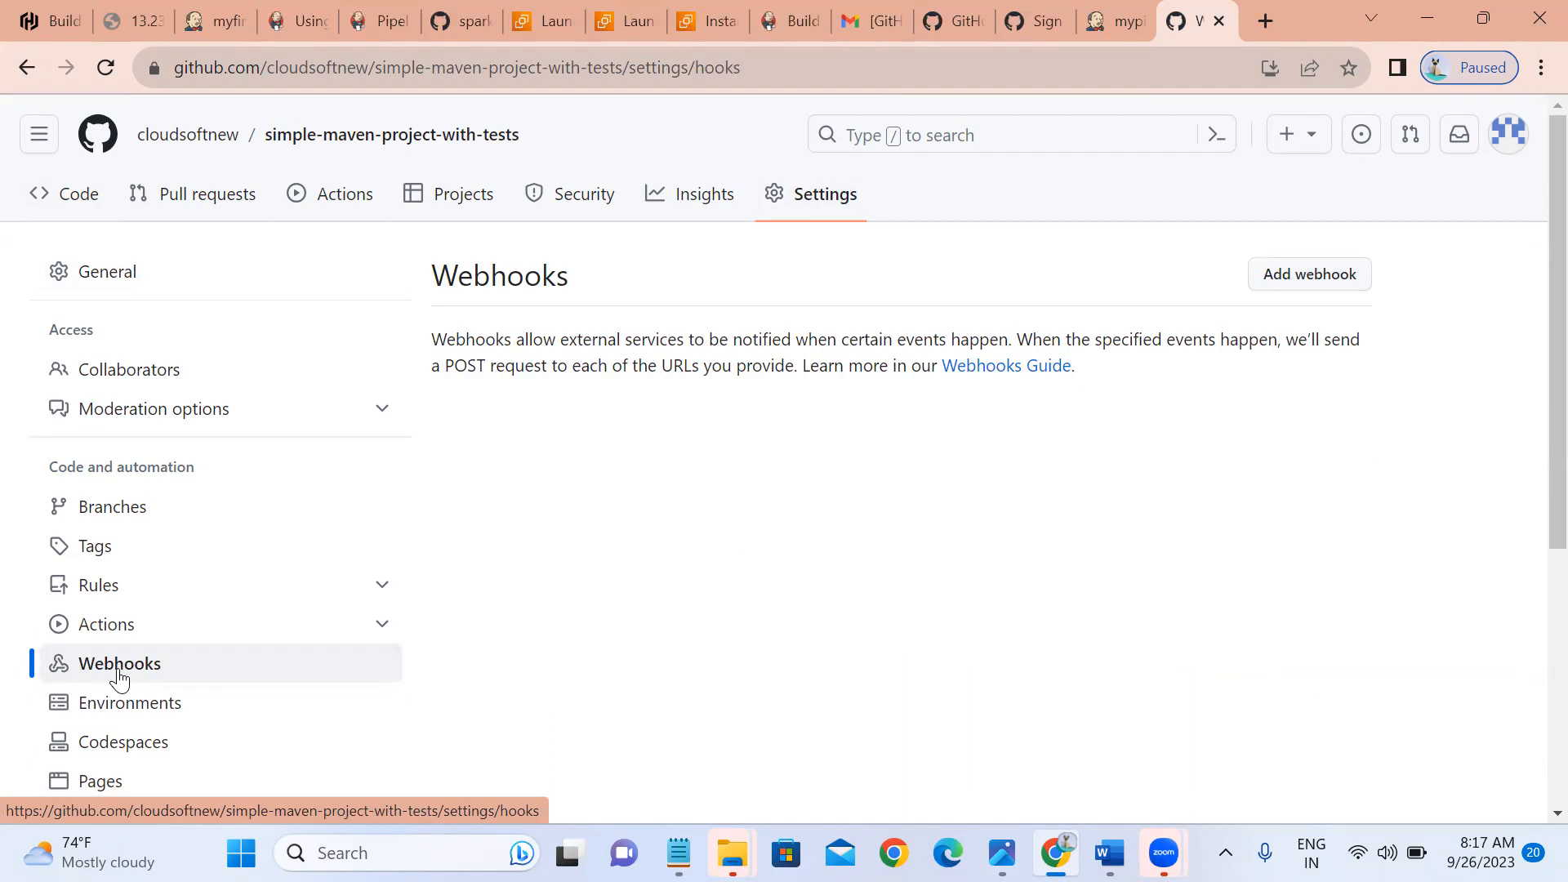
Start a new webhook and copy the Jenkins server's host and port from its address bar.
click(1271, 288)
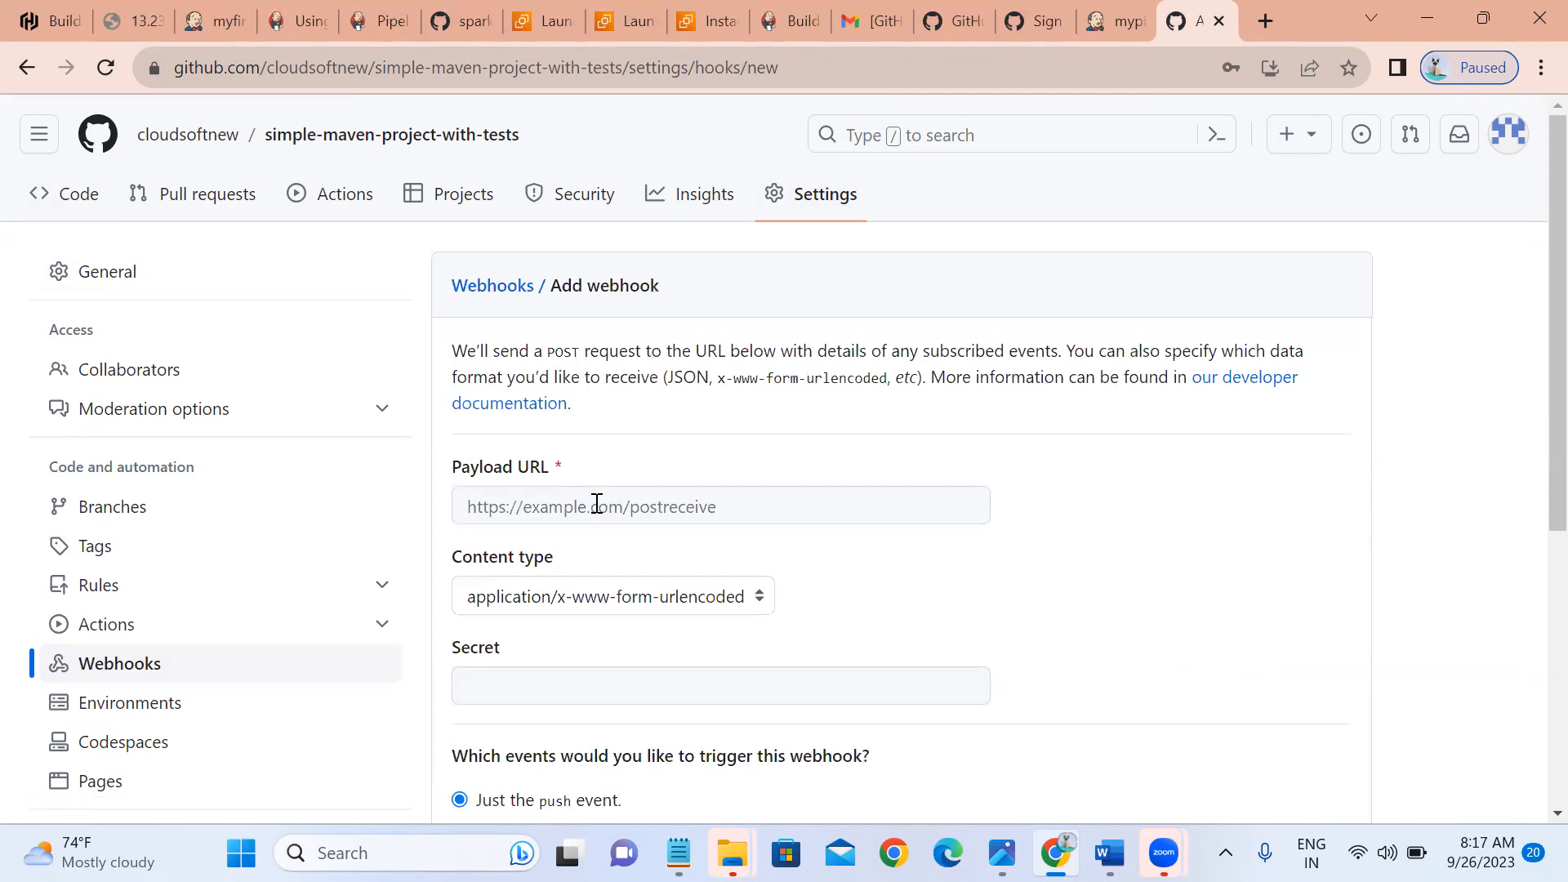
click(1126, 12)
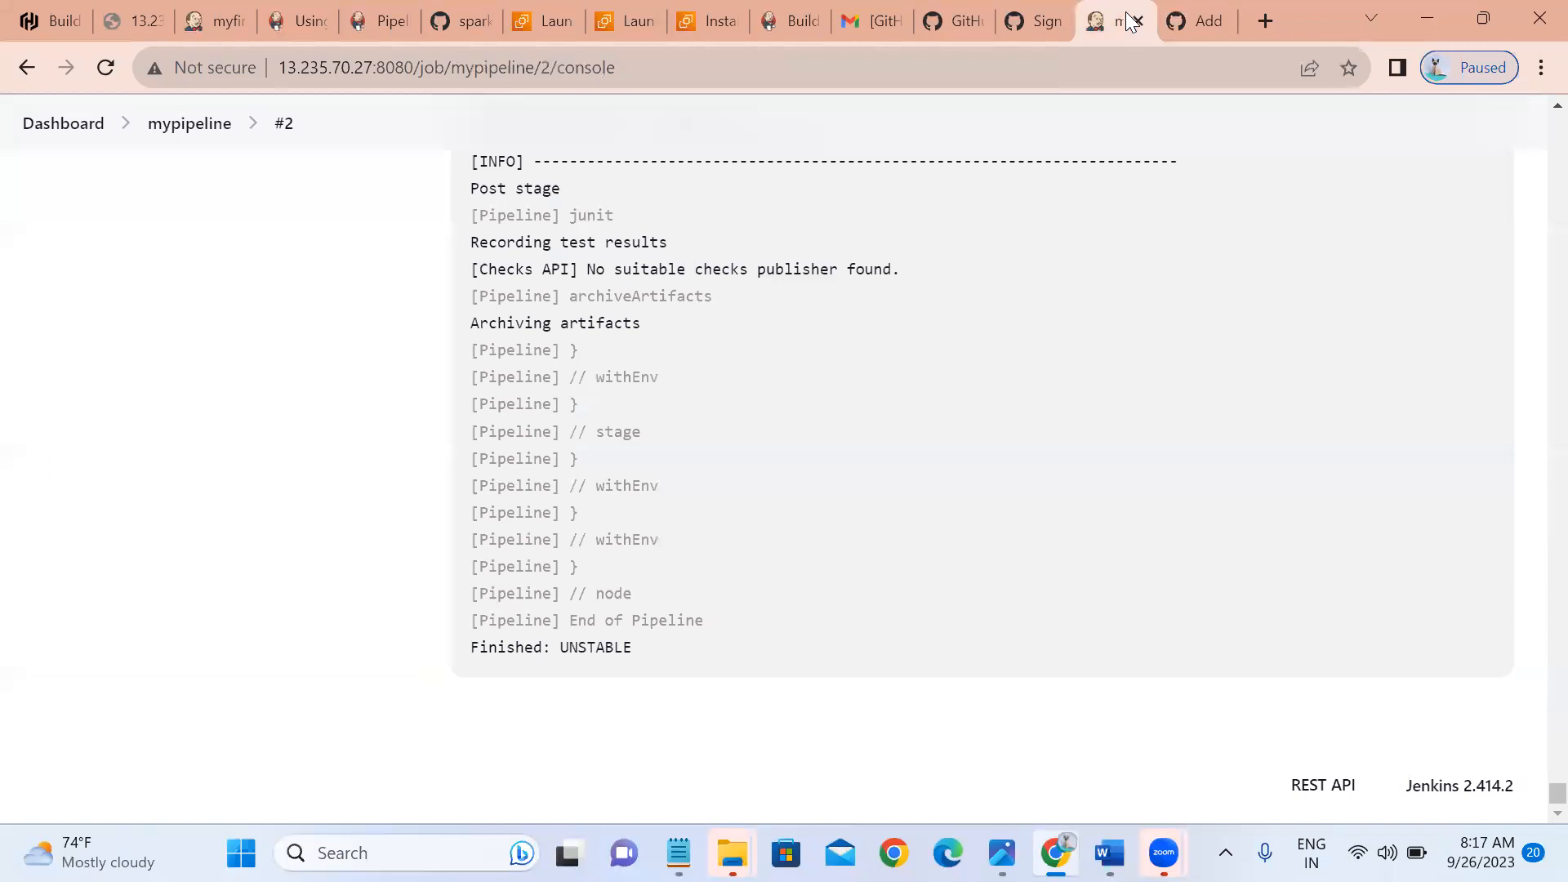
click(412, 69)
click(413, 67)
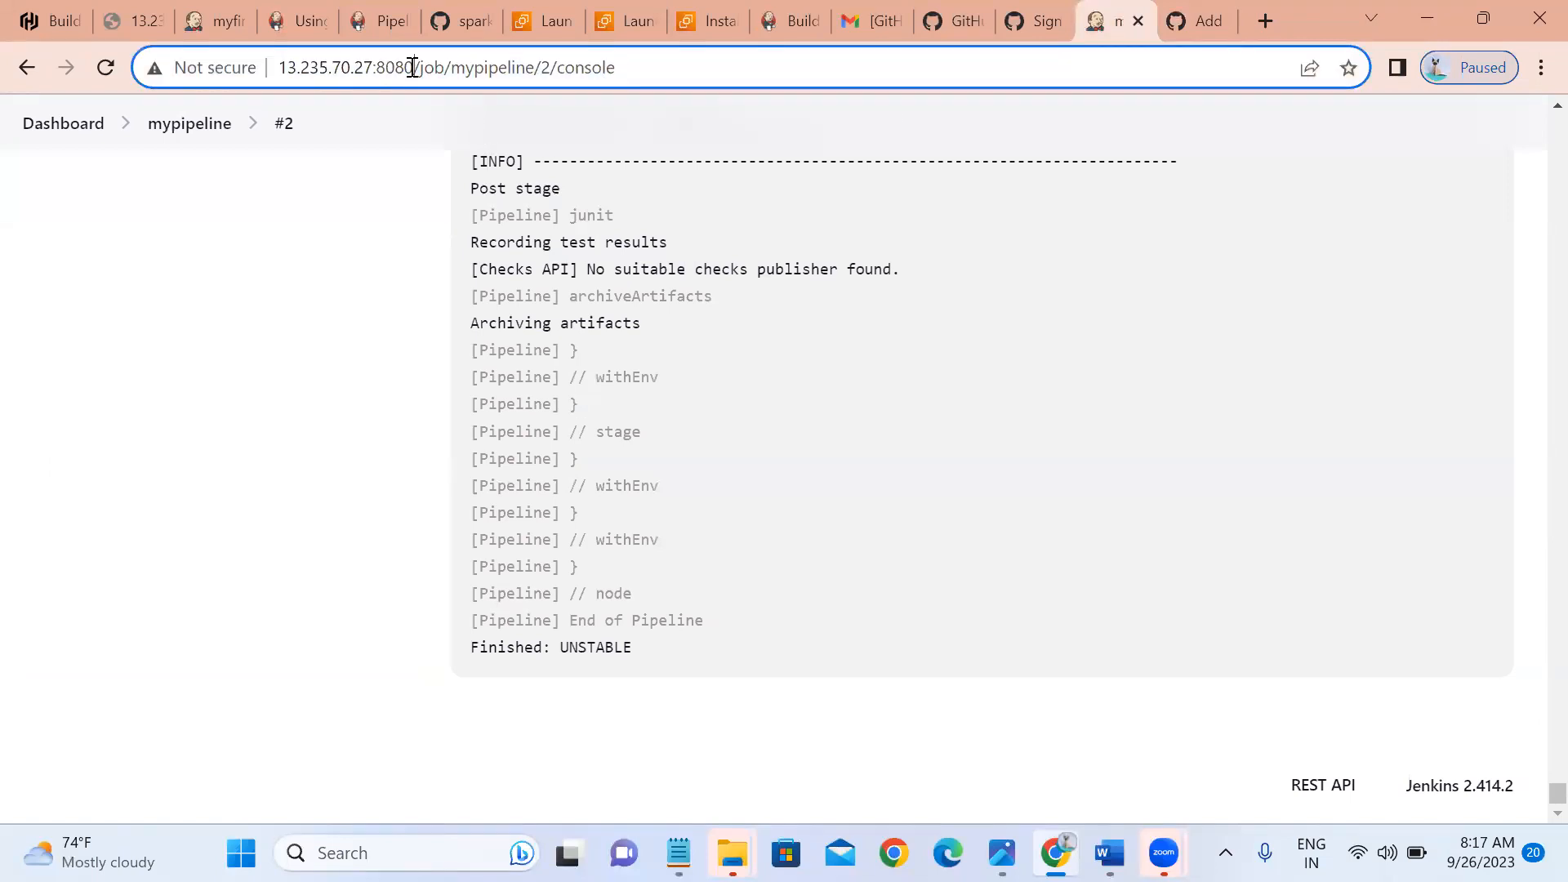
drag(412, 67, 277, 72)
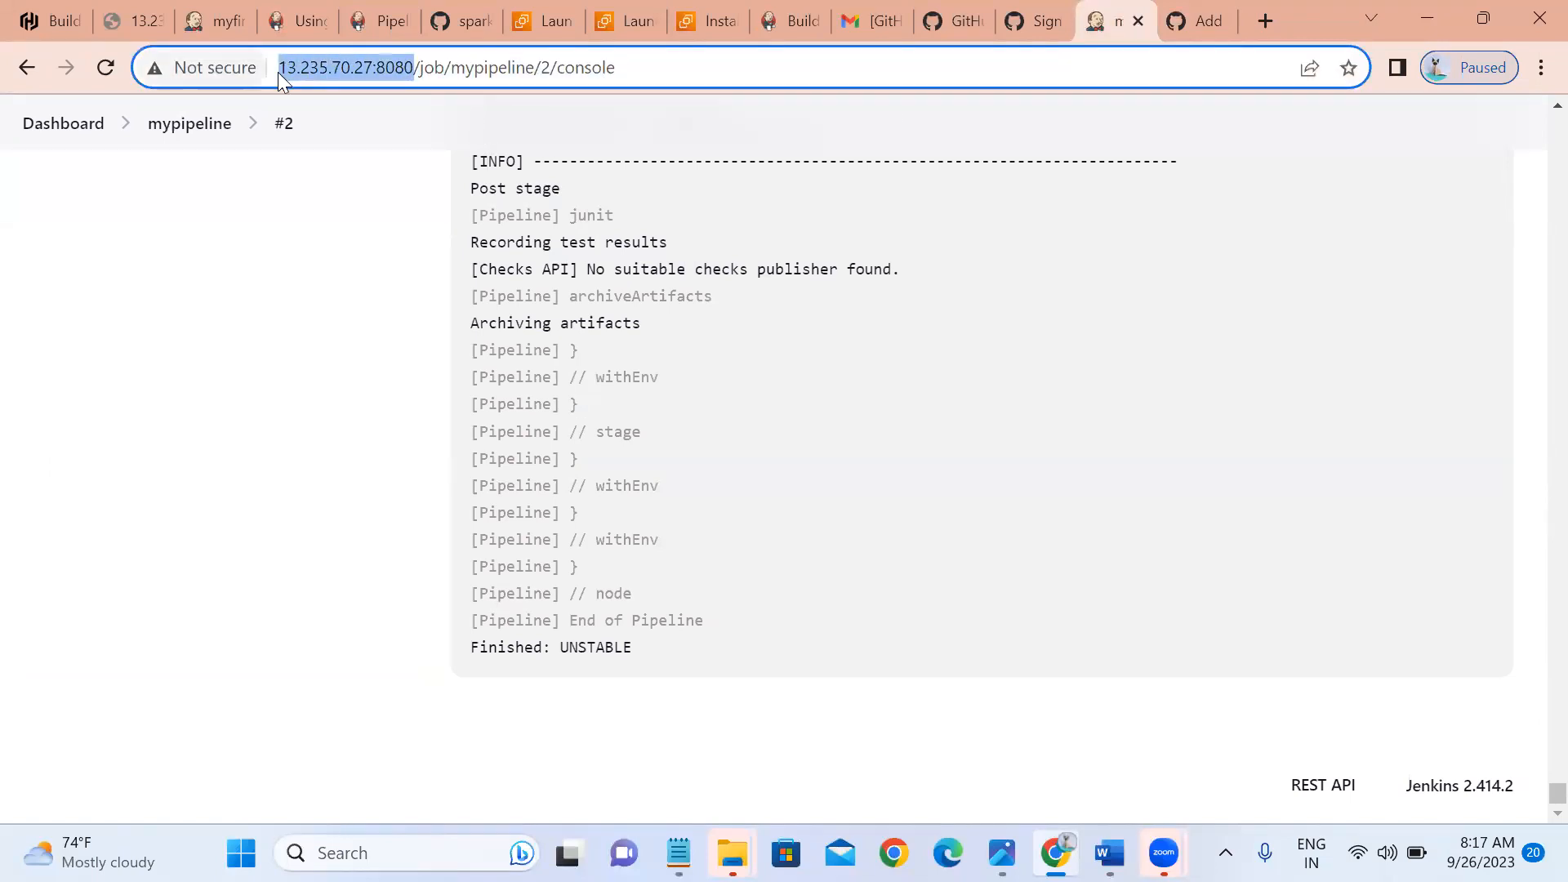
right_click(291, 73)
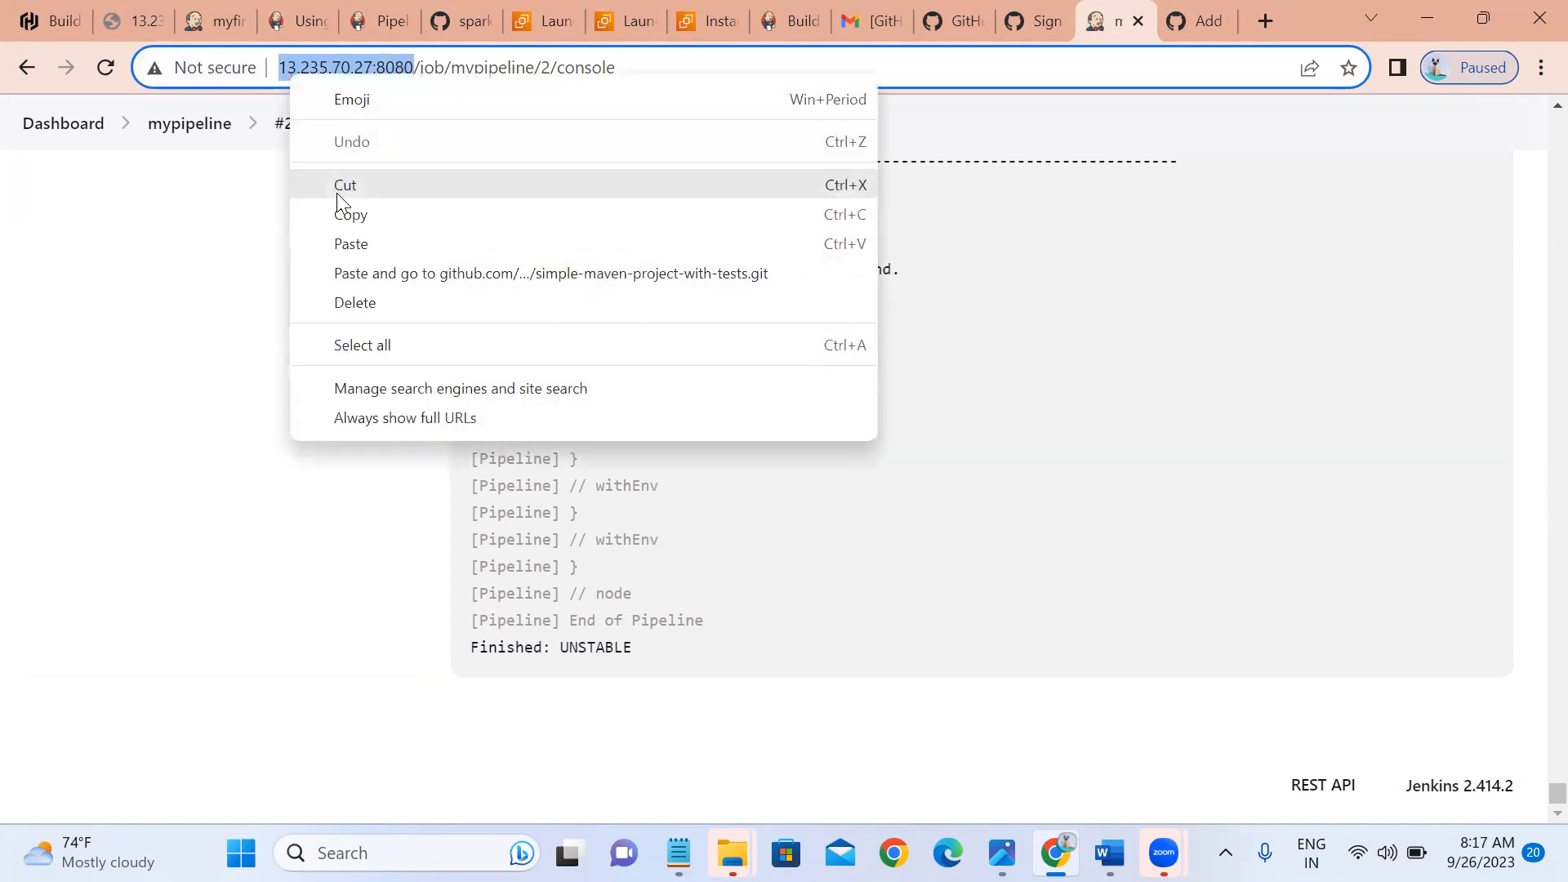
click(349, 216)
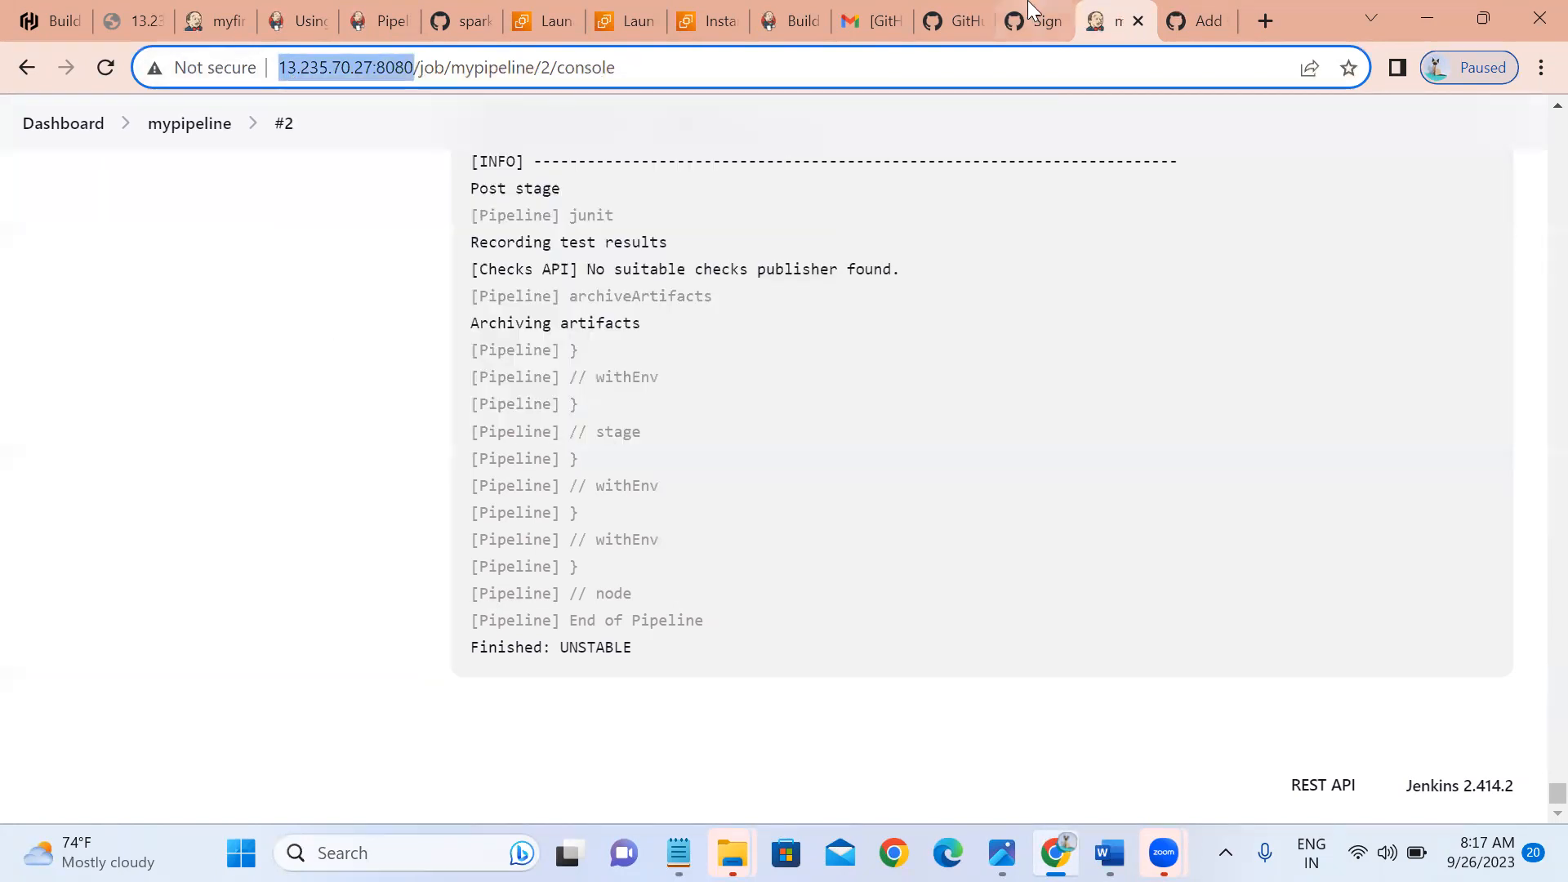
click(1170, 28)
click(531, 491)
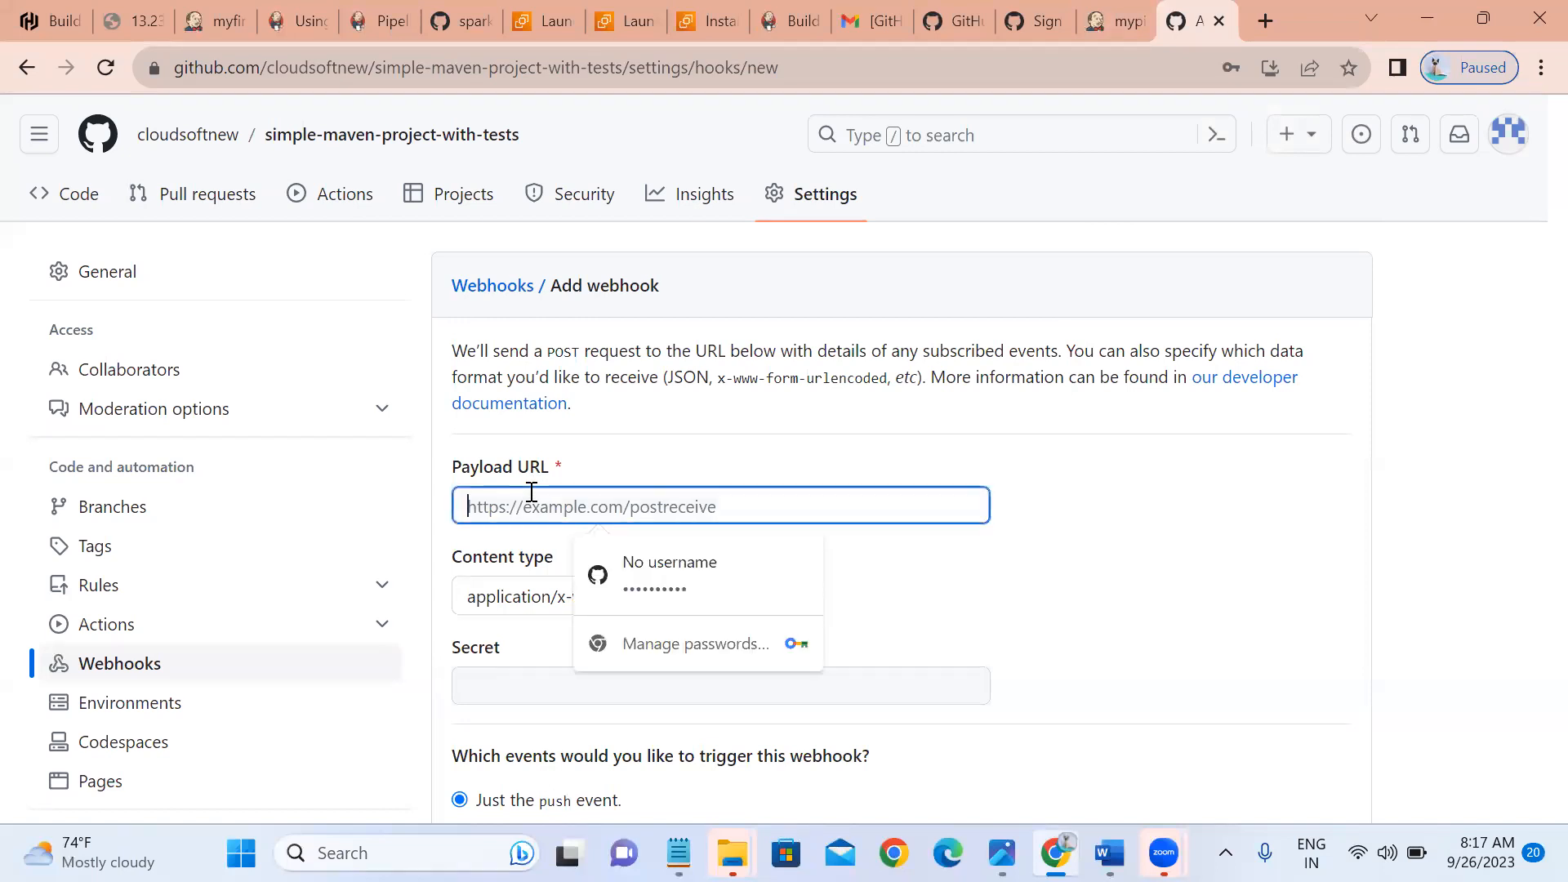
key(ctrl+v)
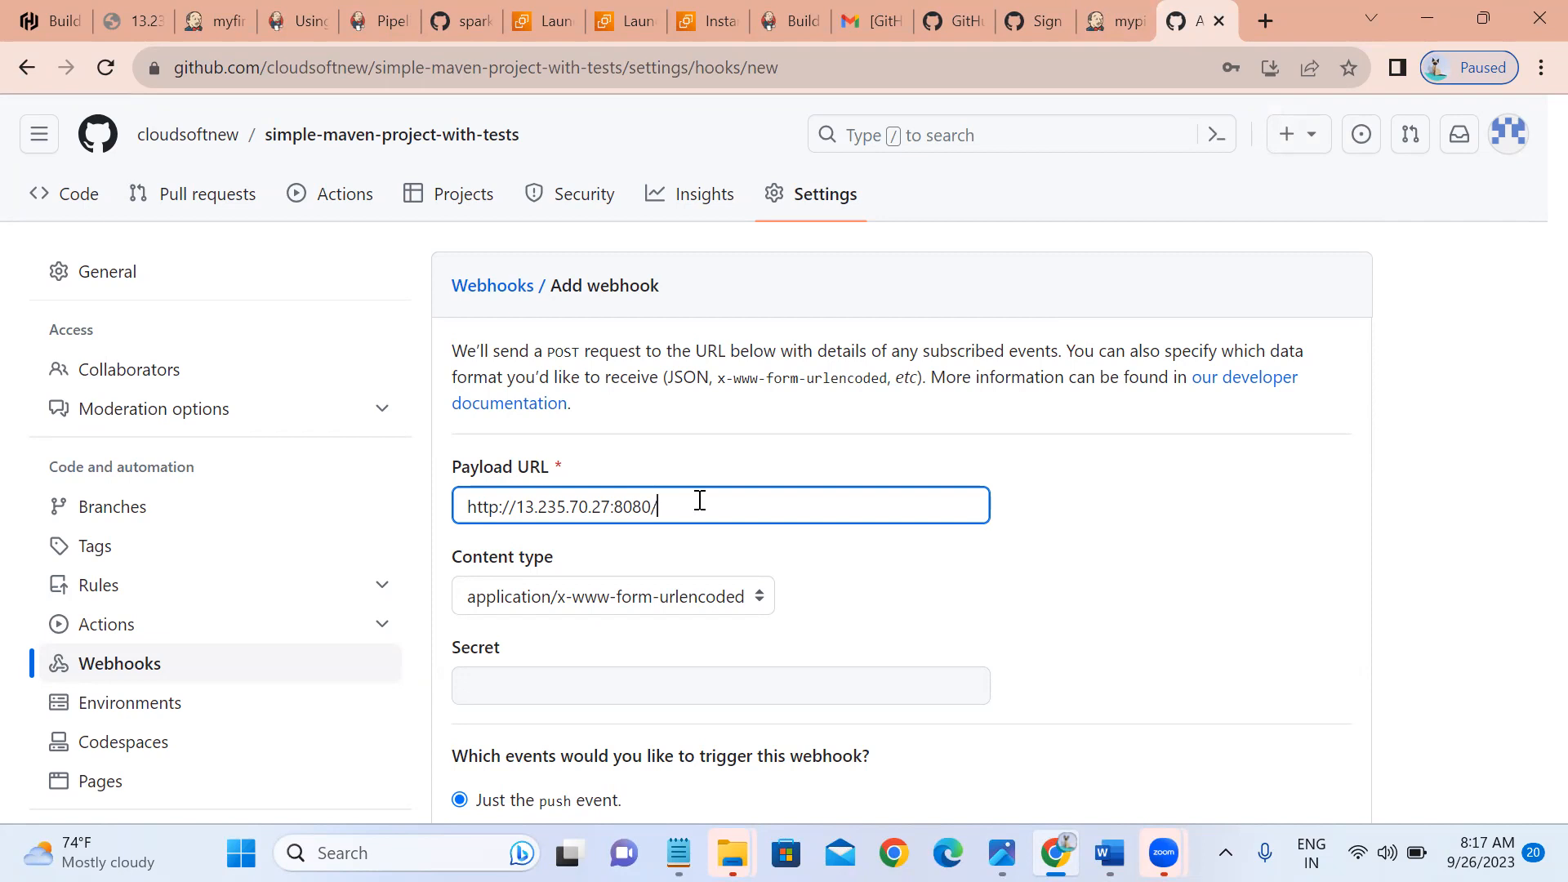
text(github-)
text(webhook)
Set the webhook content type to application/json and save the webhook.
click(631, 606)
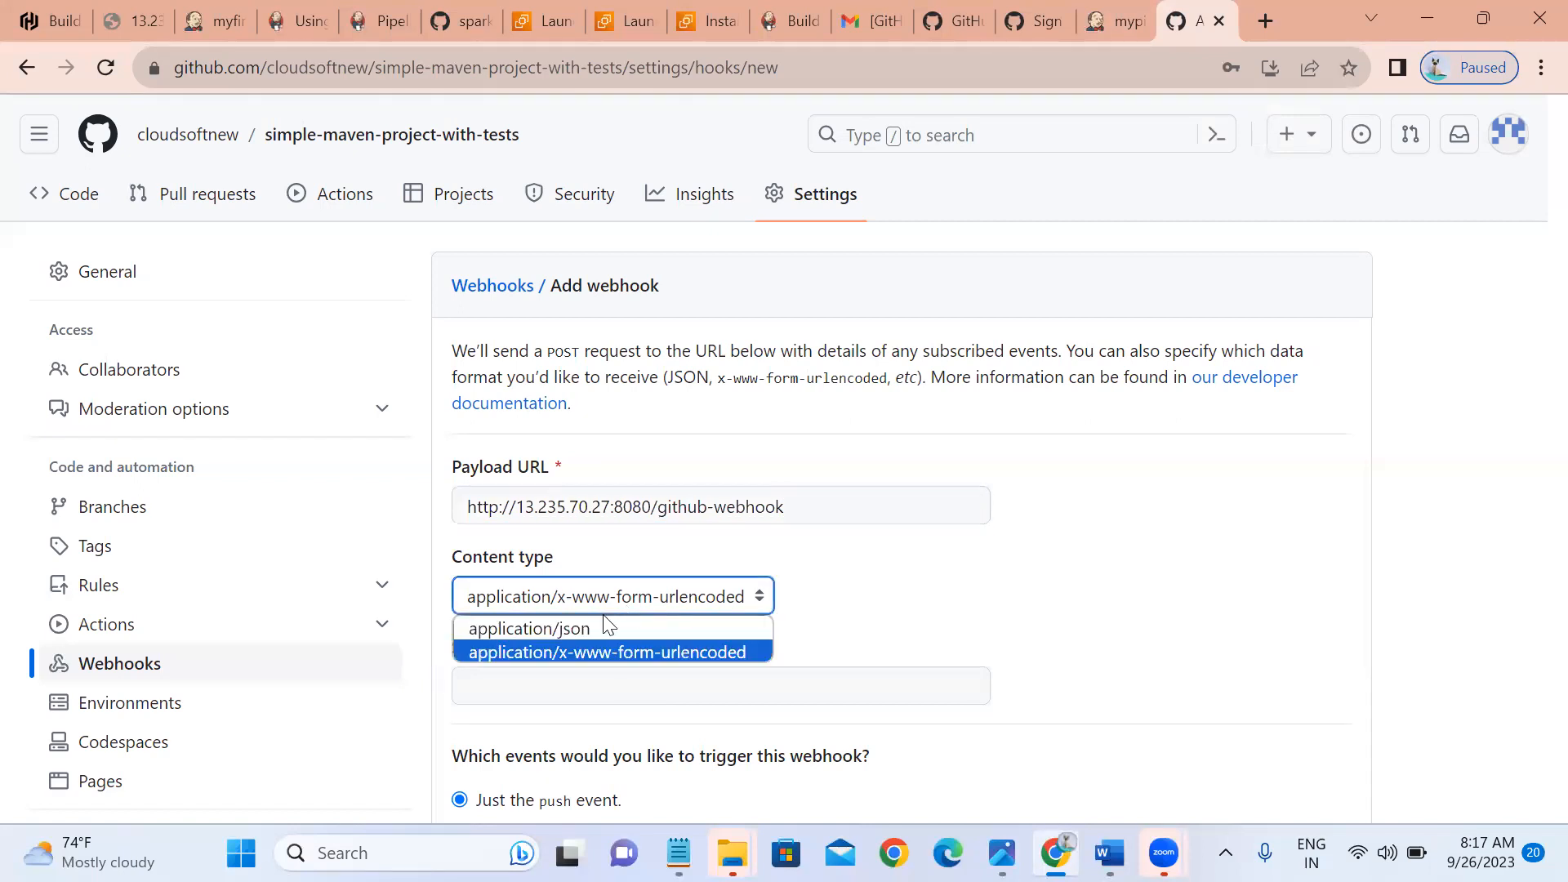
click(605, 621)
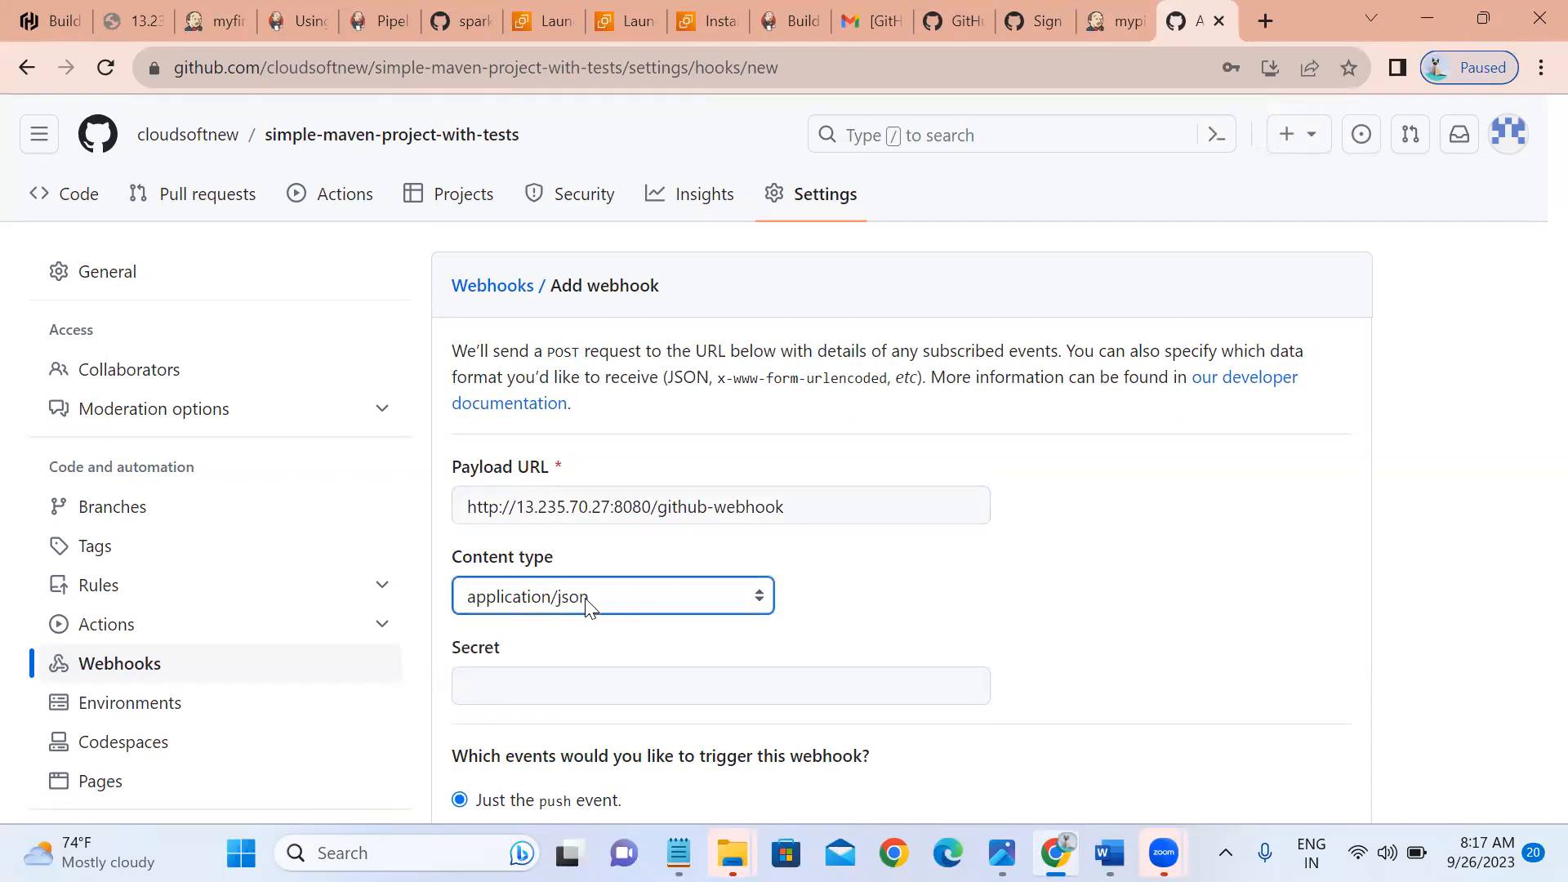
click(587, 607)
click(560, 647)
click(541, 605)
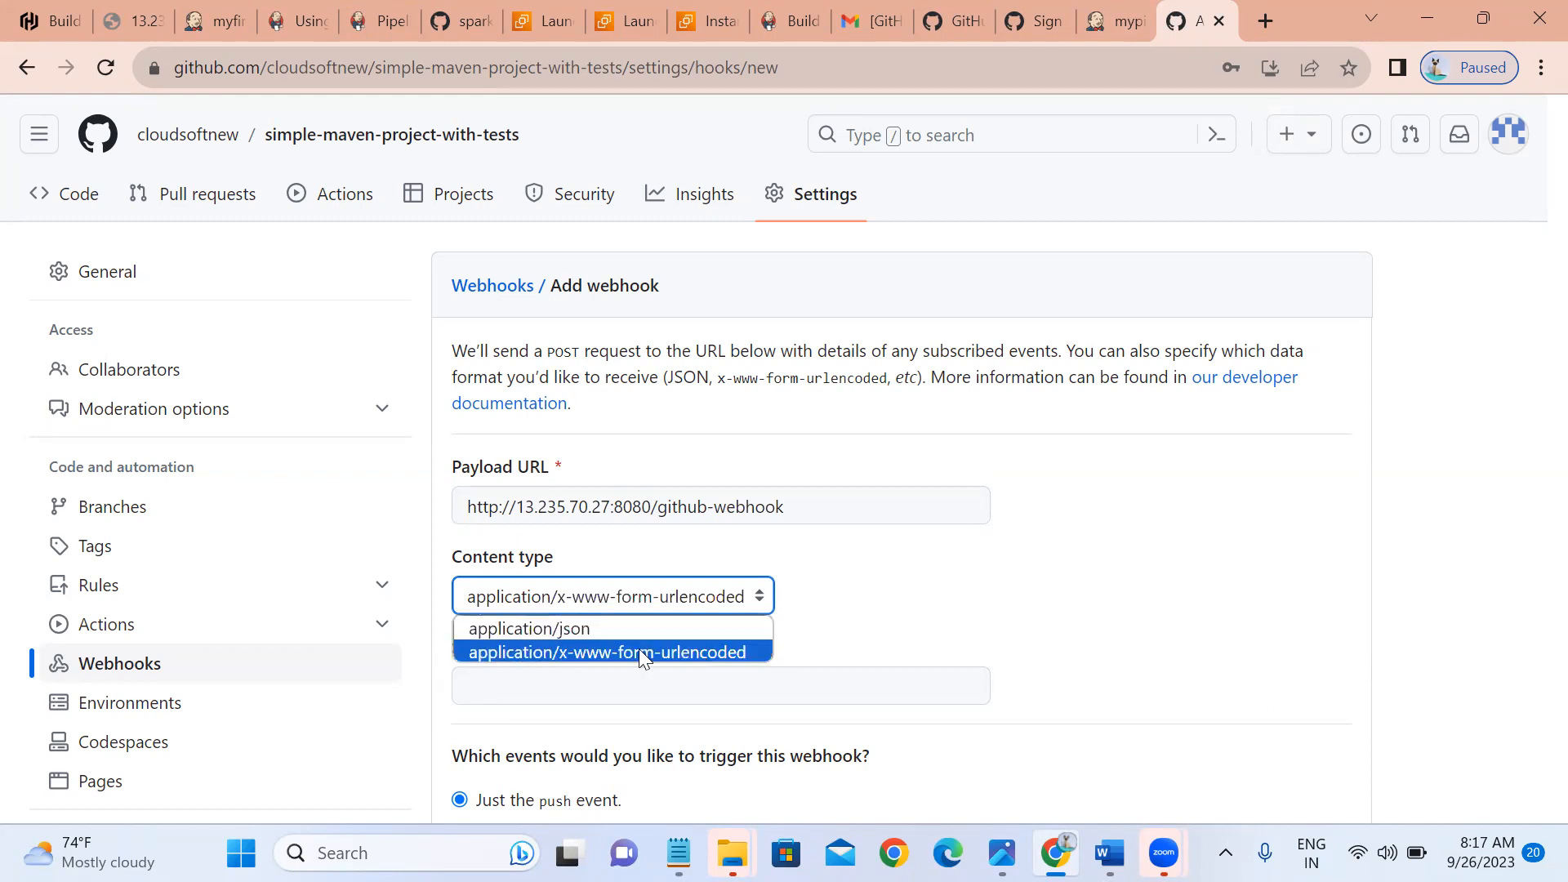
click(581, 629)
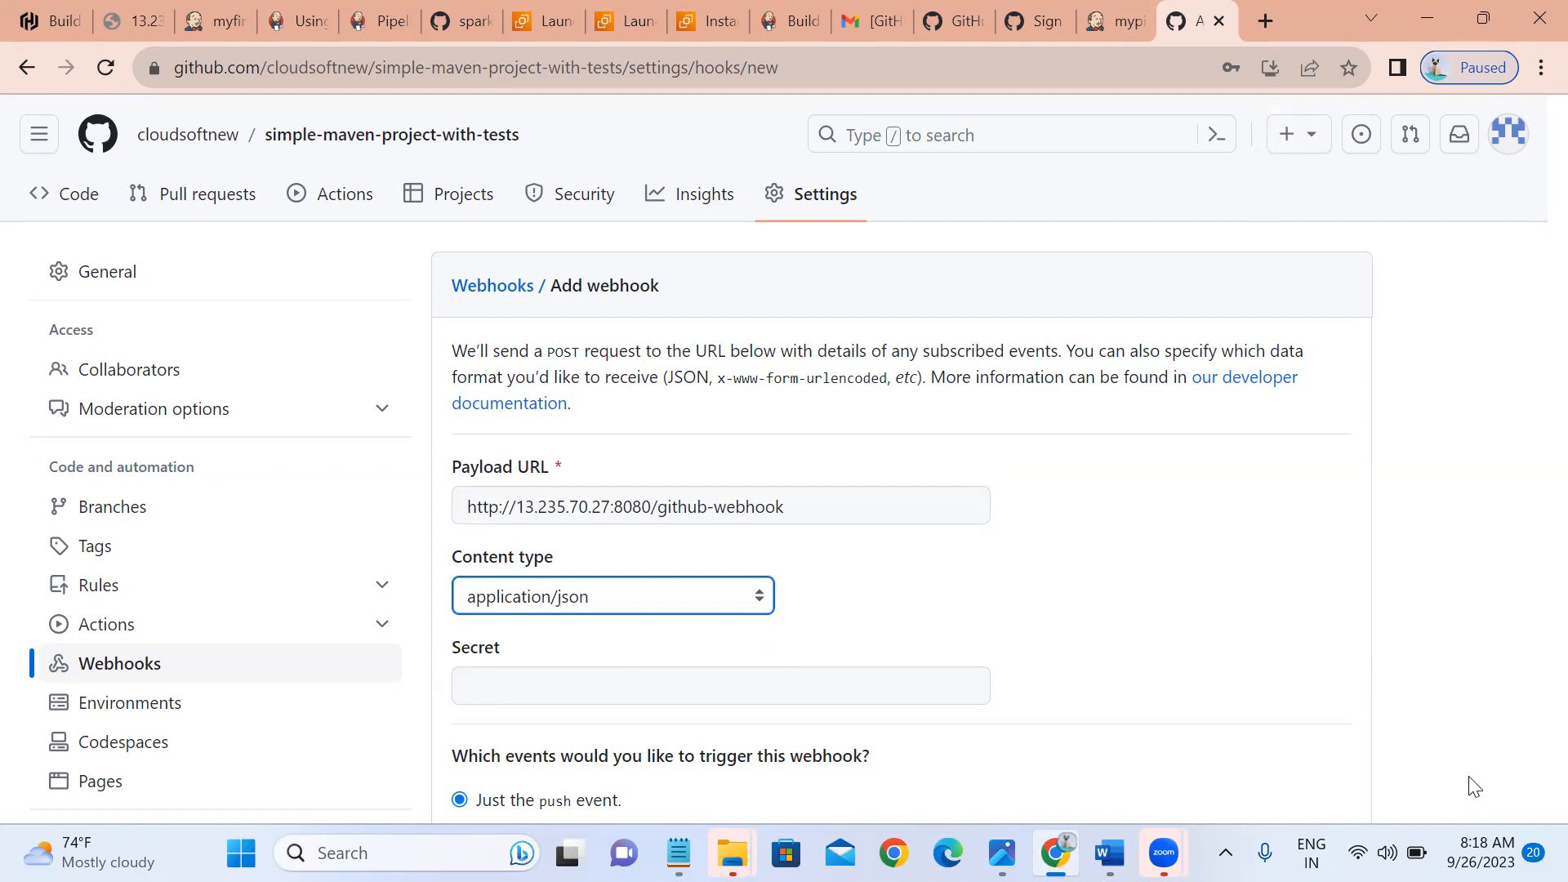
scroll(1485, 797, down, 5)
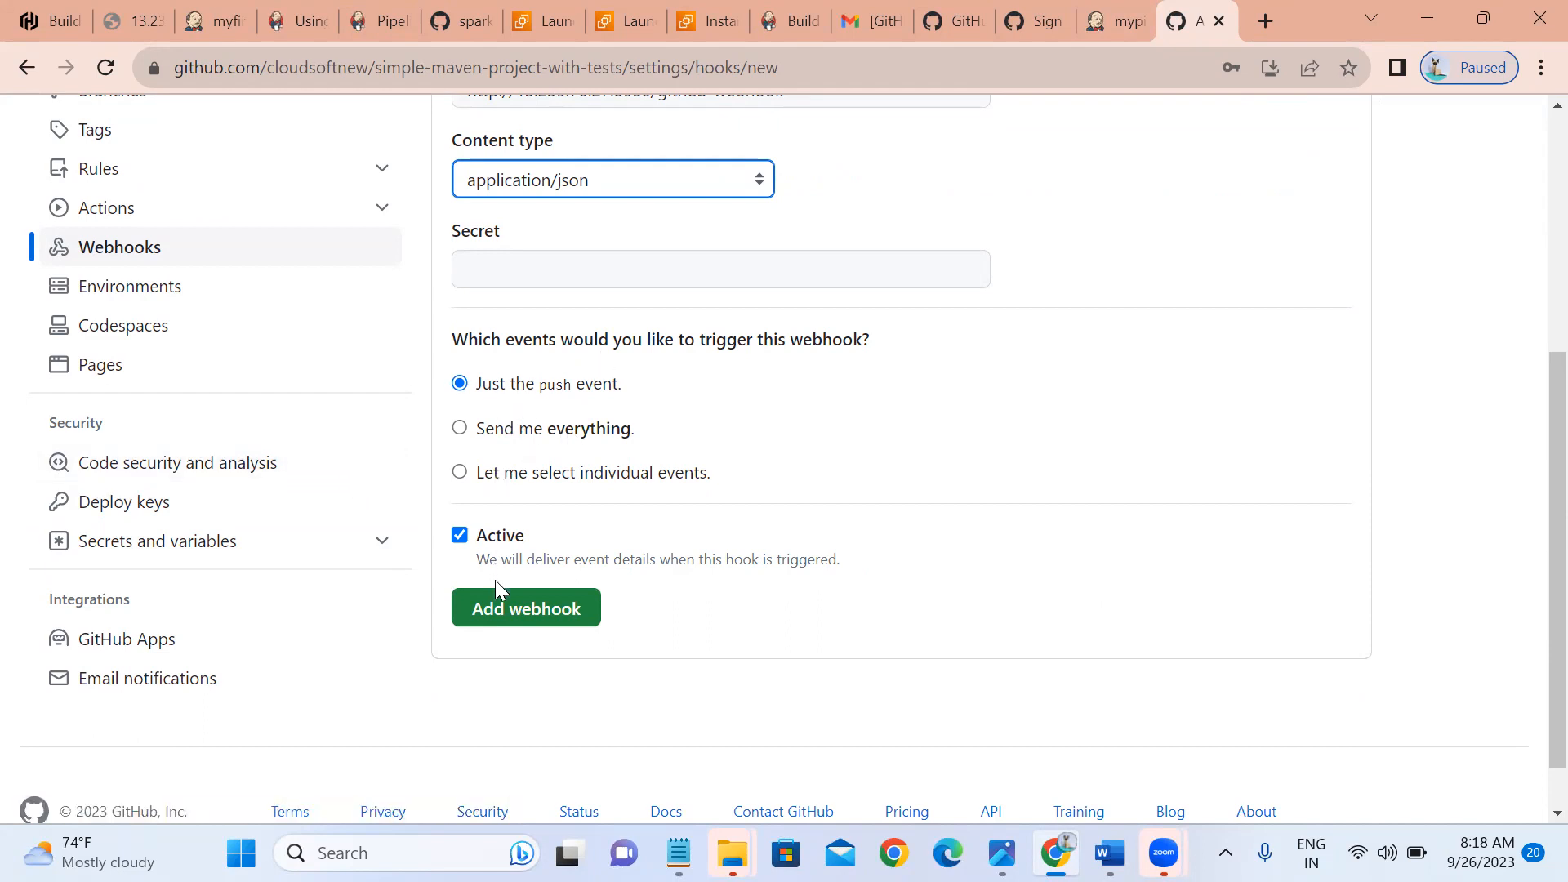
click(494, 605)
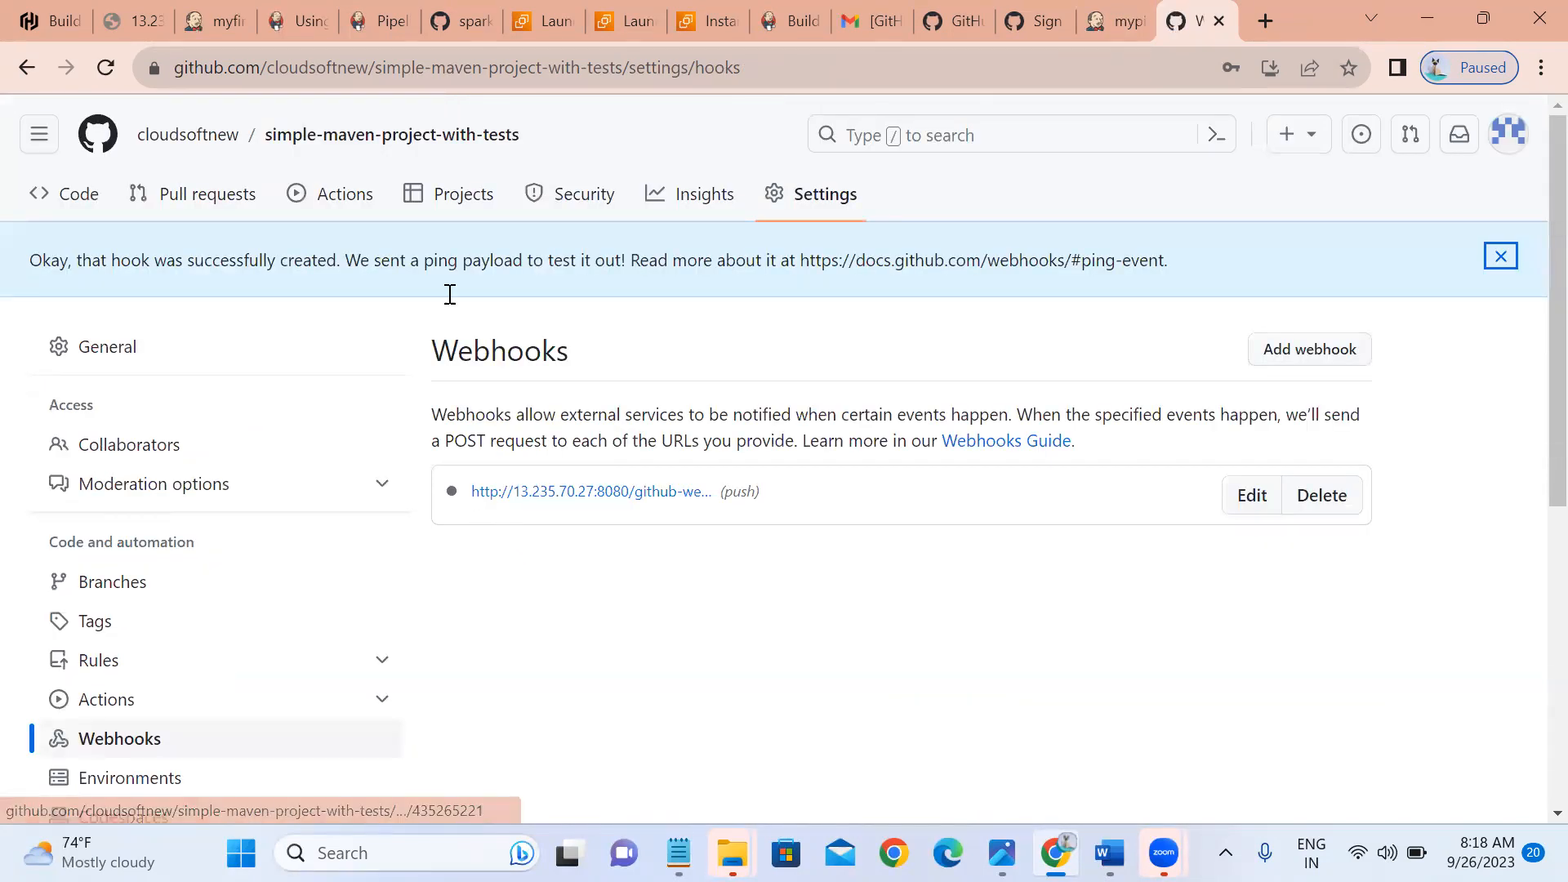
click(92, 192)
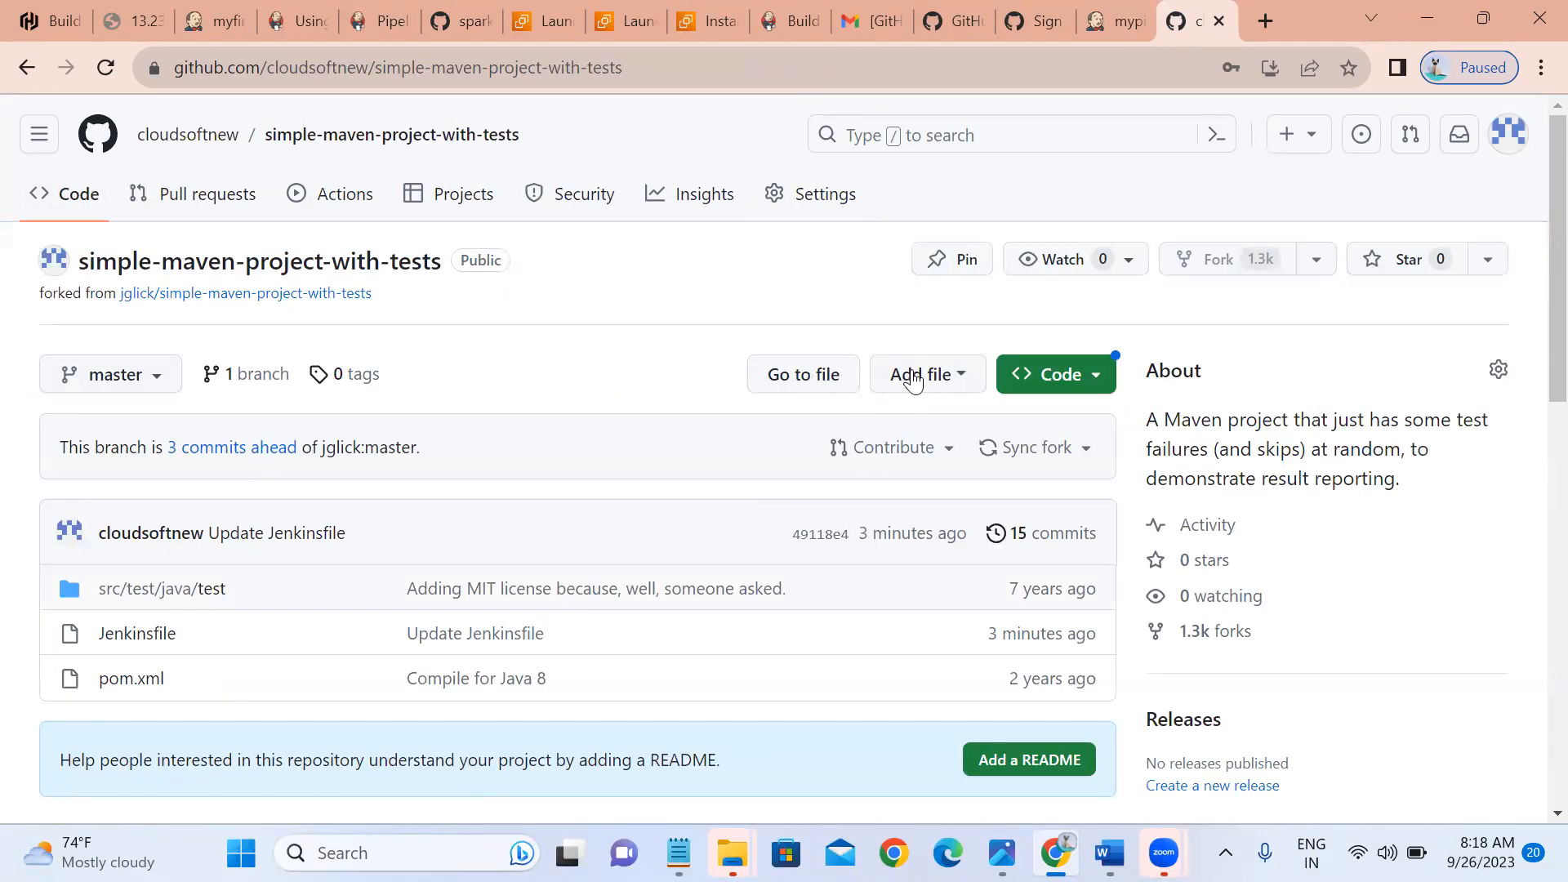
Create a new file in the repository with the contents 'for testing webhook'.
click(914, 378)
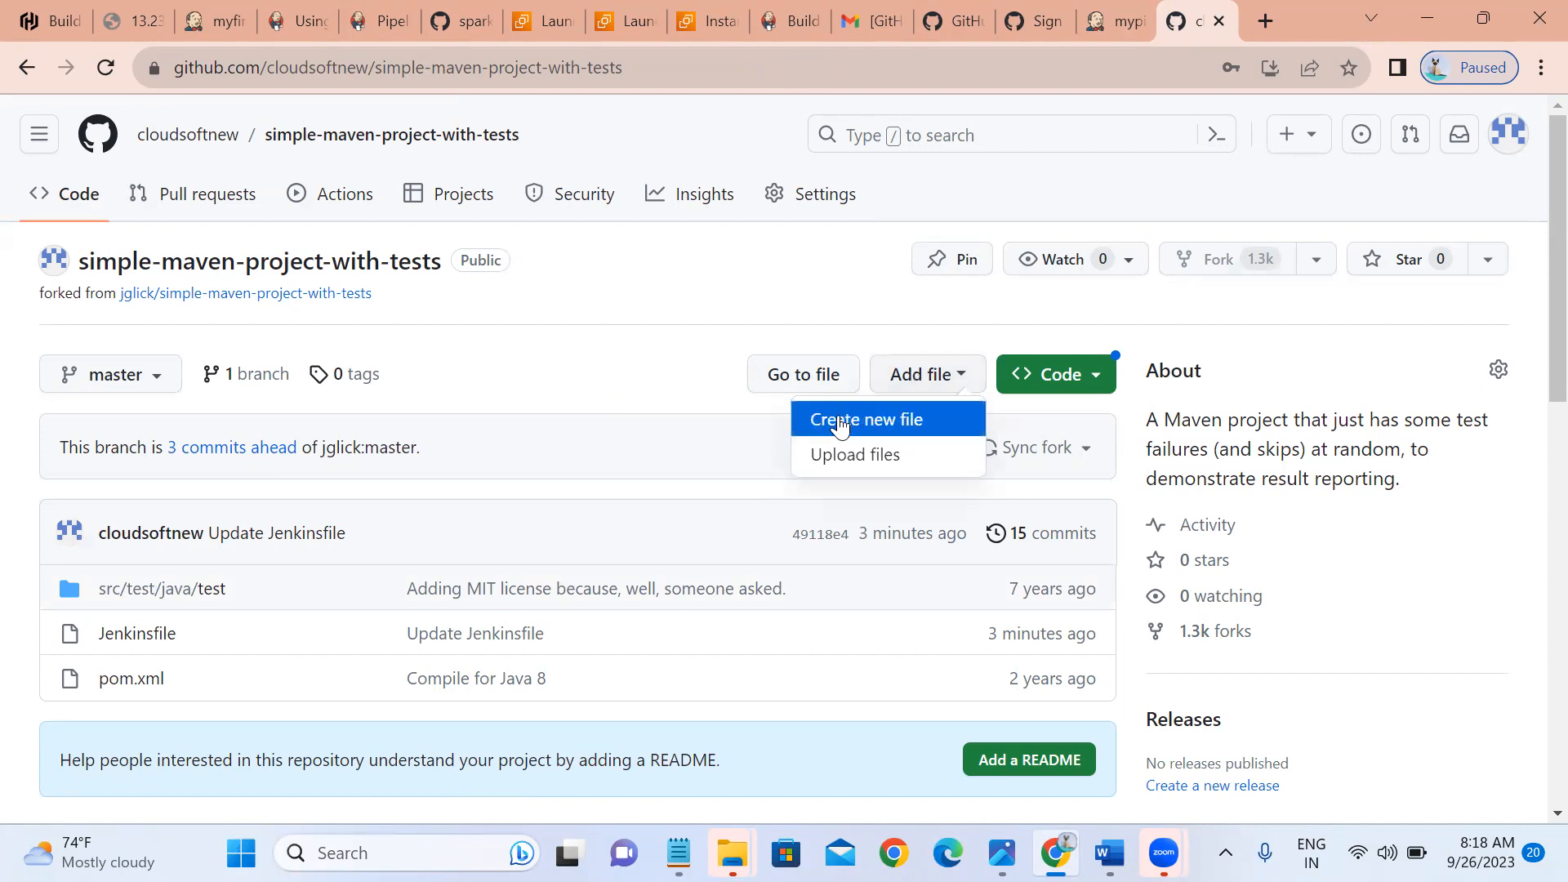
click(841, 421)
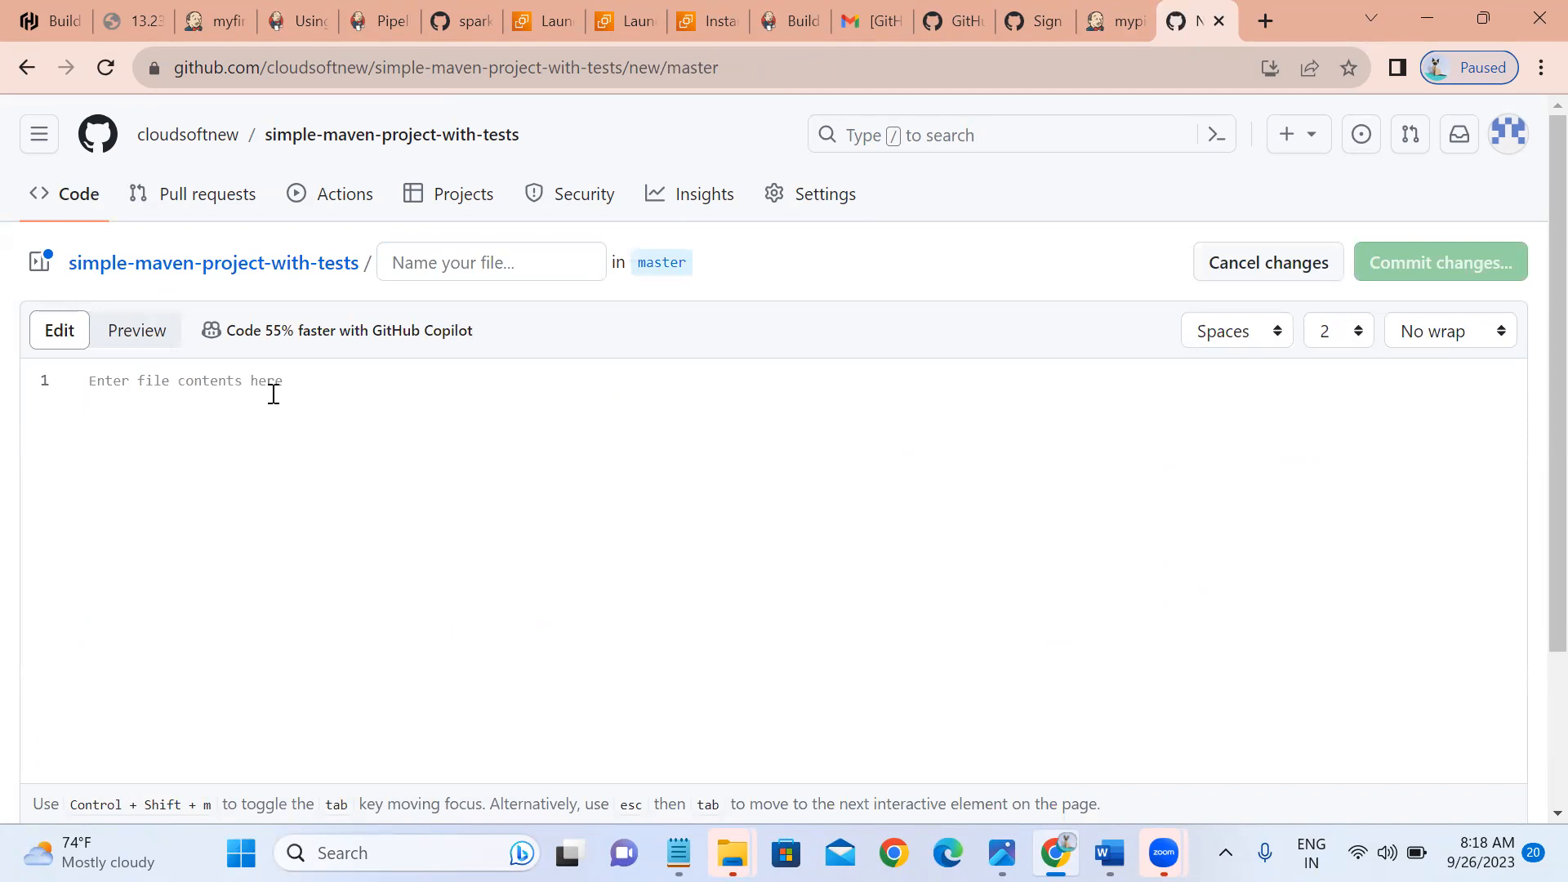
click(274, 394)
text(fr)
key(BackSpace)
key(BackSpace)
key(BackSpace)
key(BackSpace)
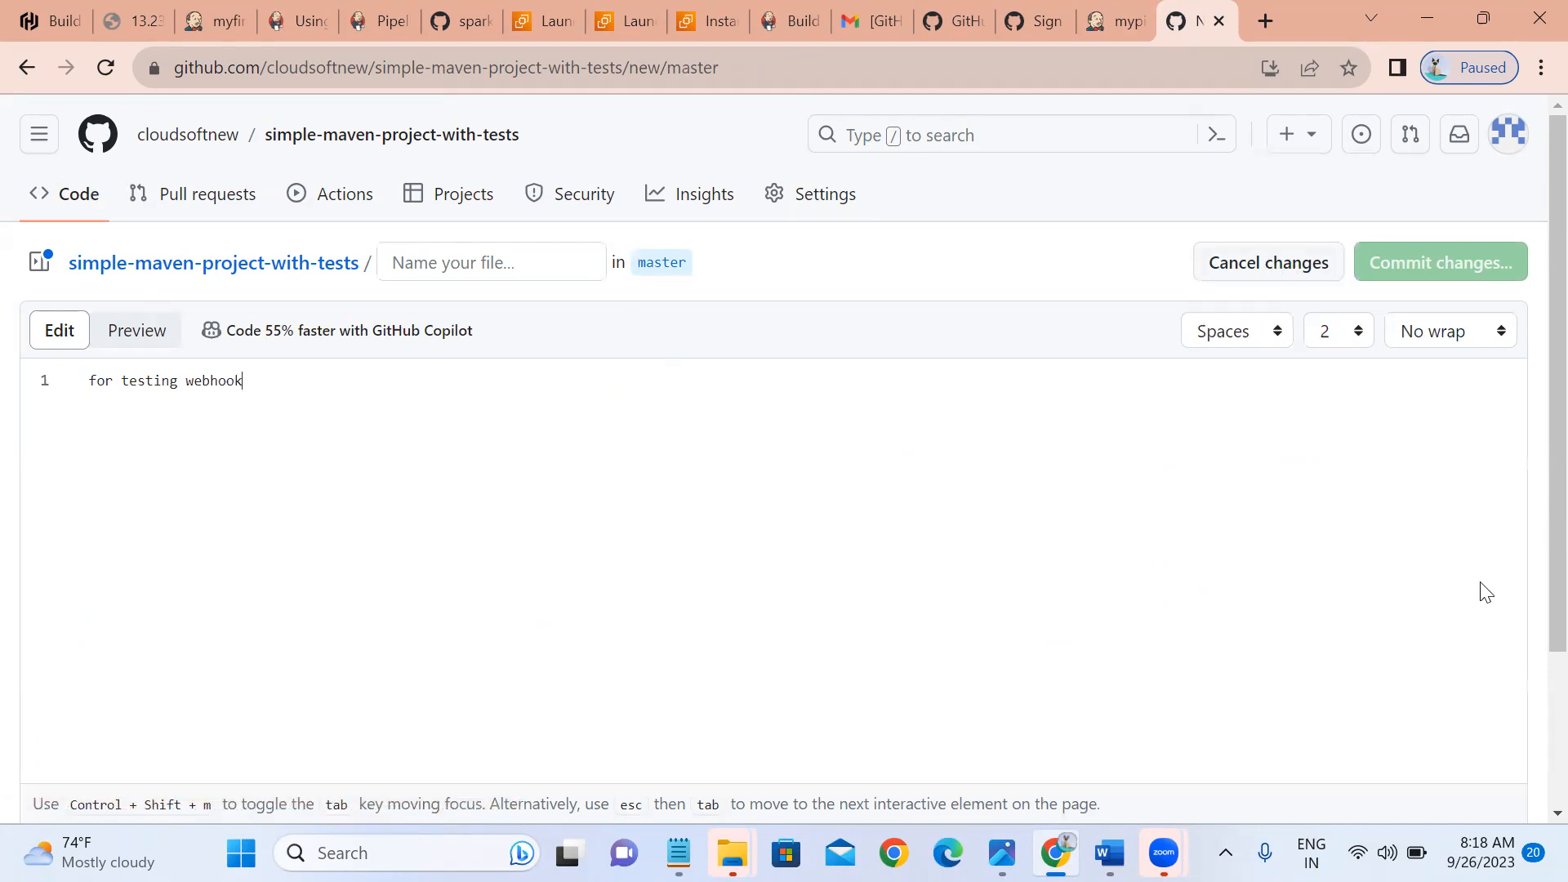
scroll(1535, 788, down, 1)
scroll(1534, 788, down, 1)
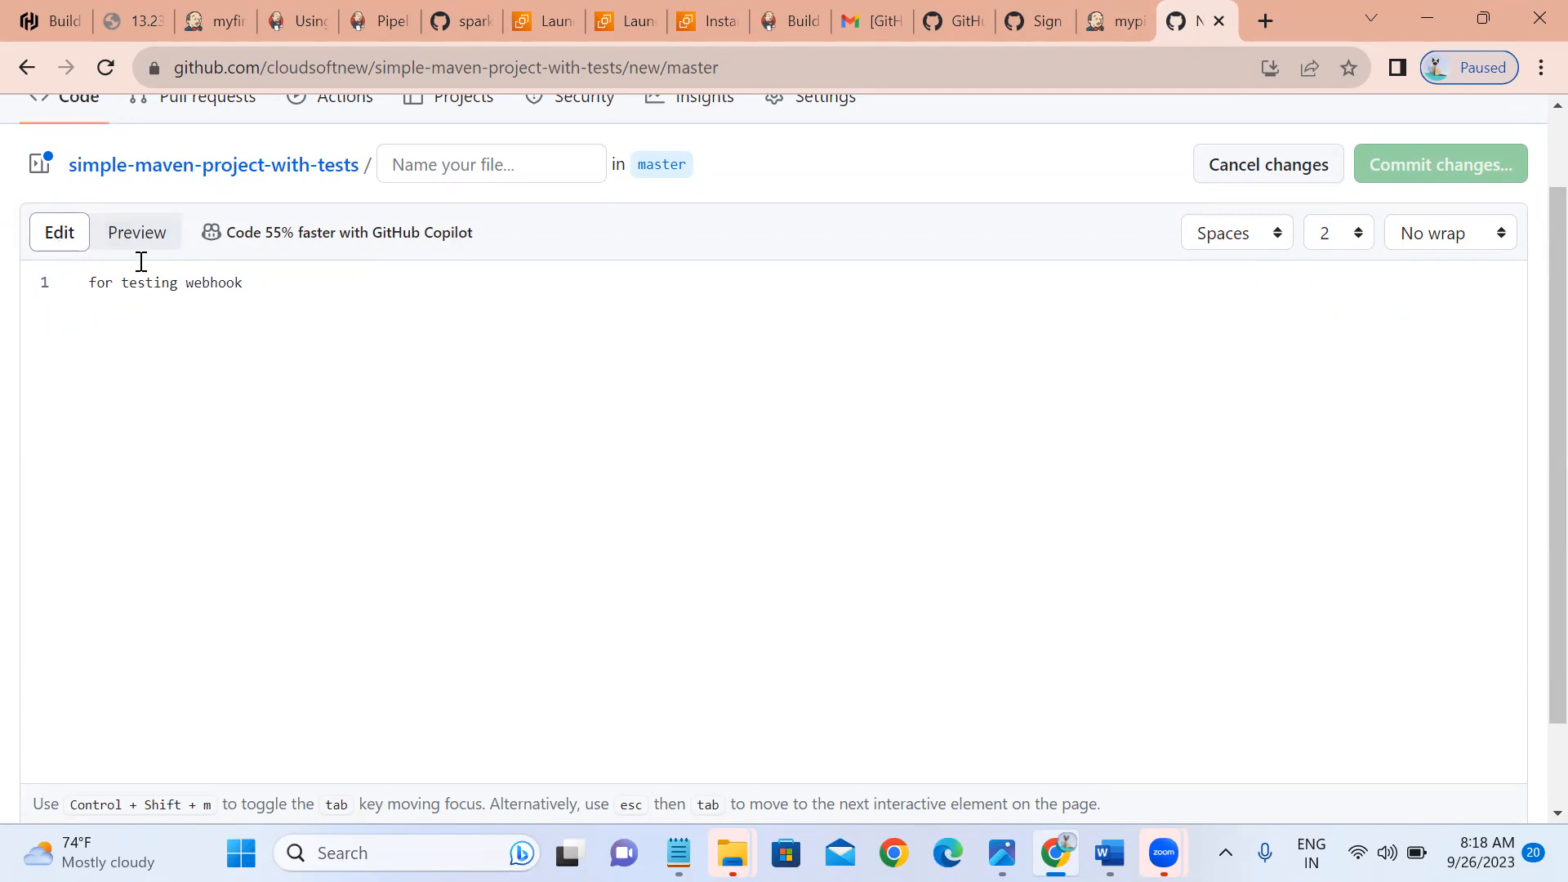
scroll(1264, 681, down, 2)
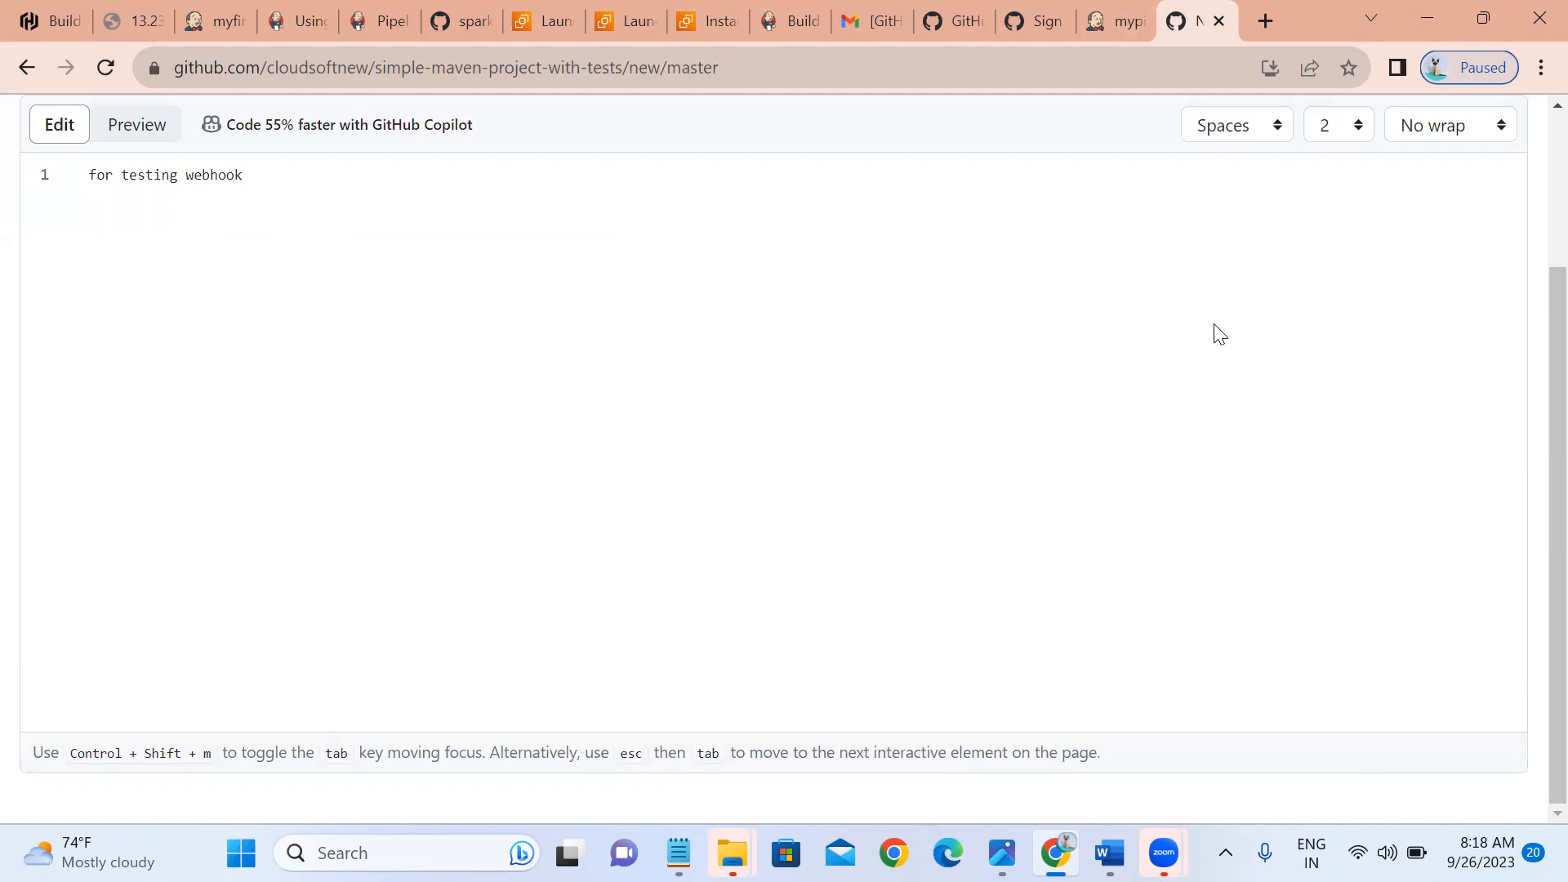
scroll(1533, 162, up, 3)
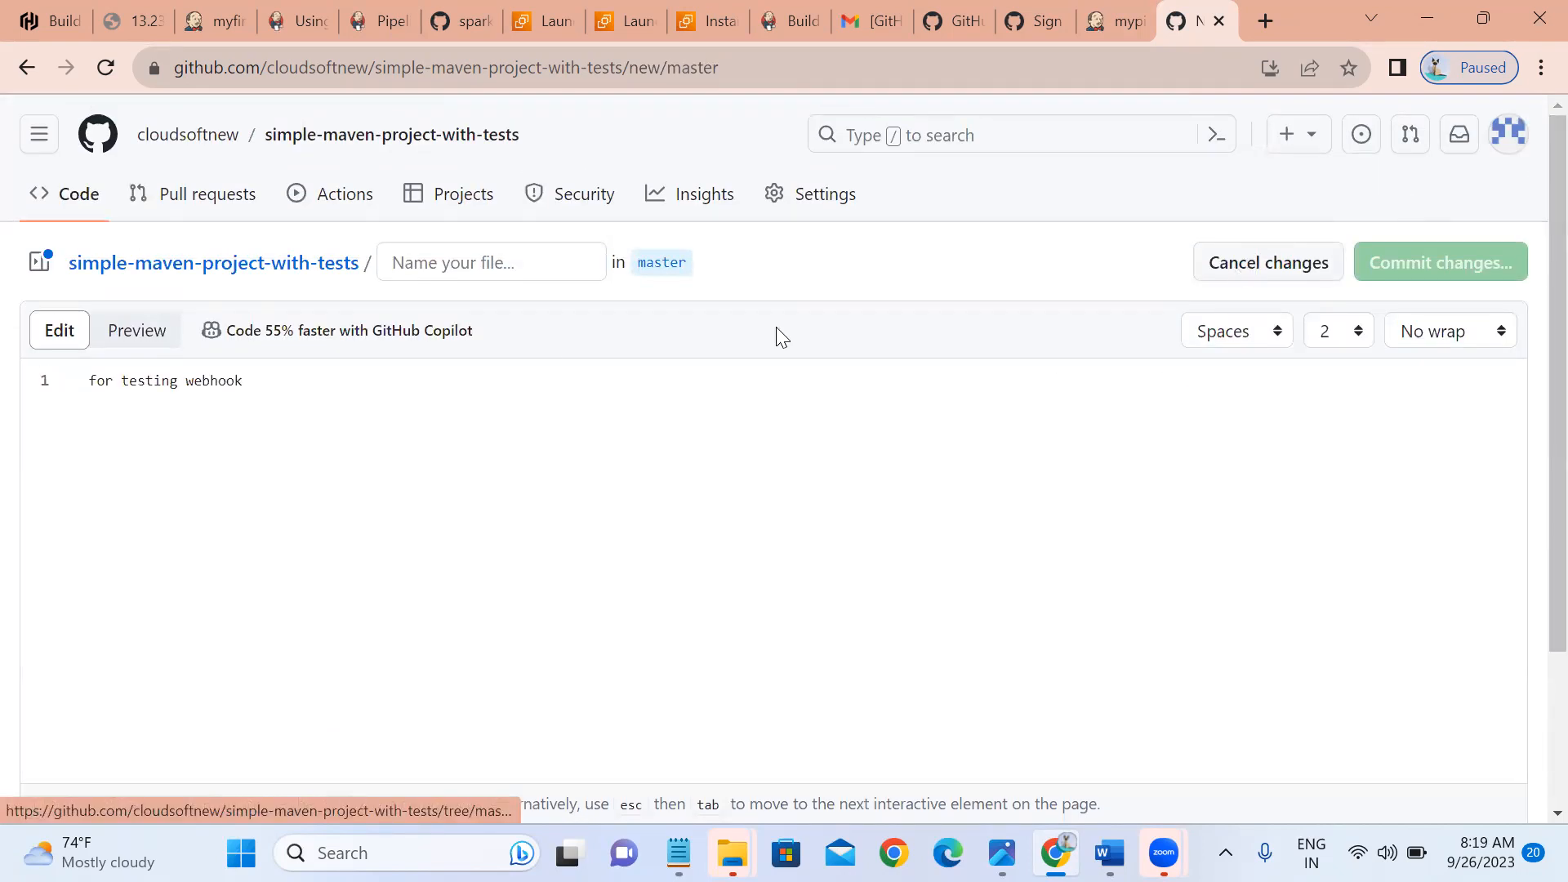
Name the file newfile and commit it to master.
click(398, 270)
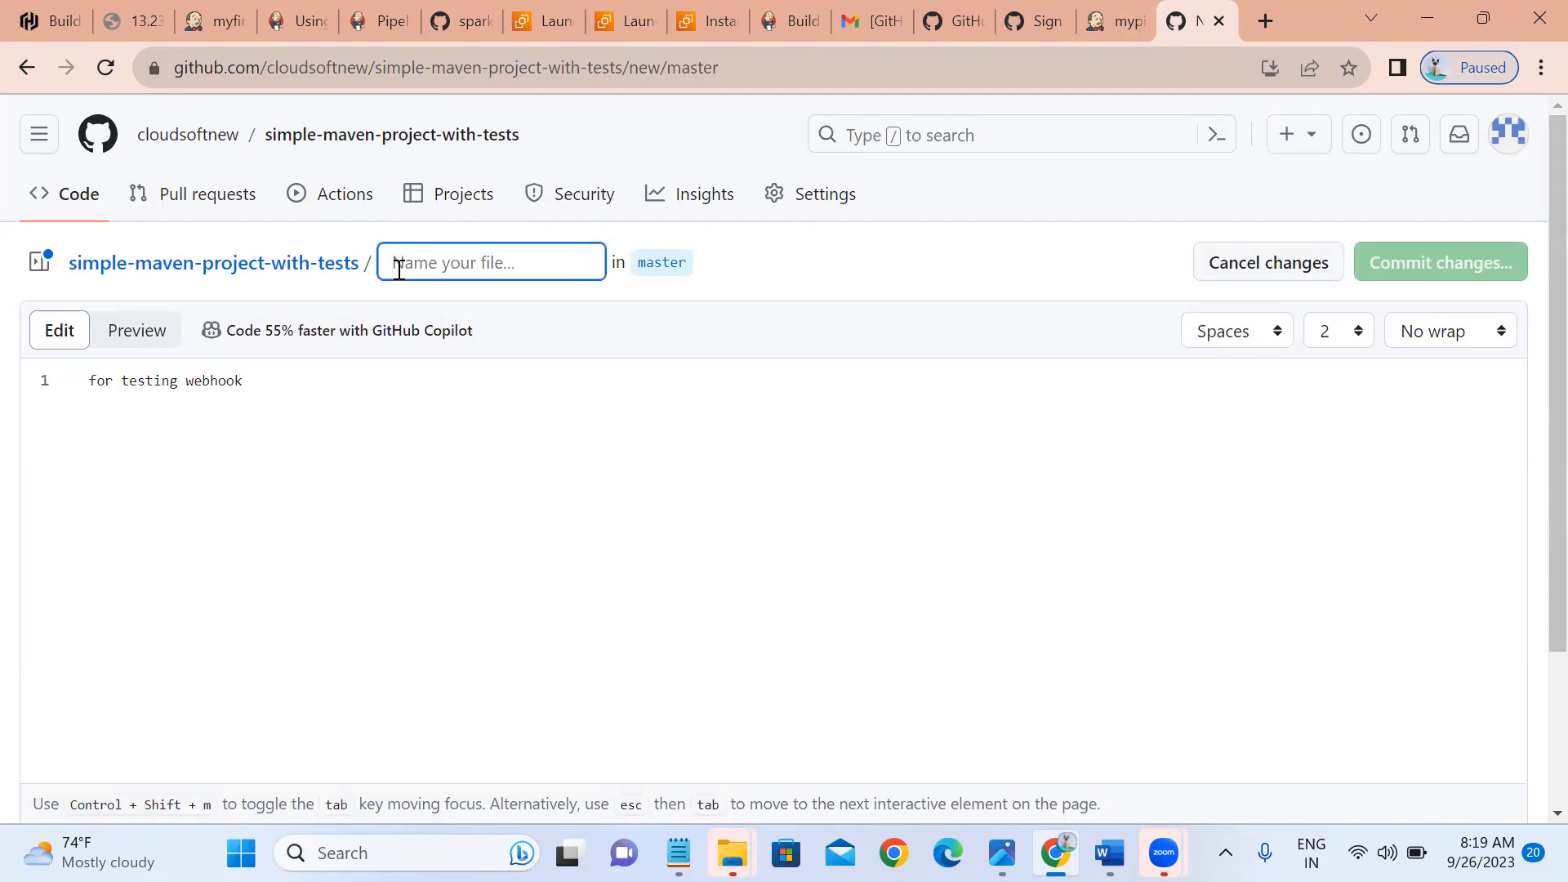
text(newfile)
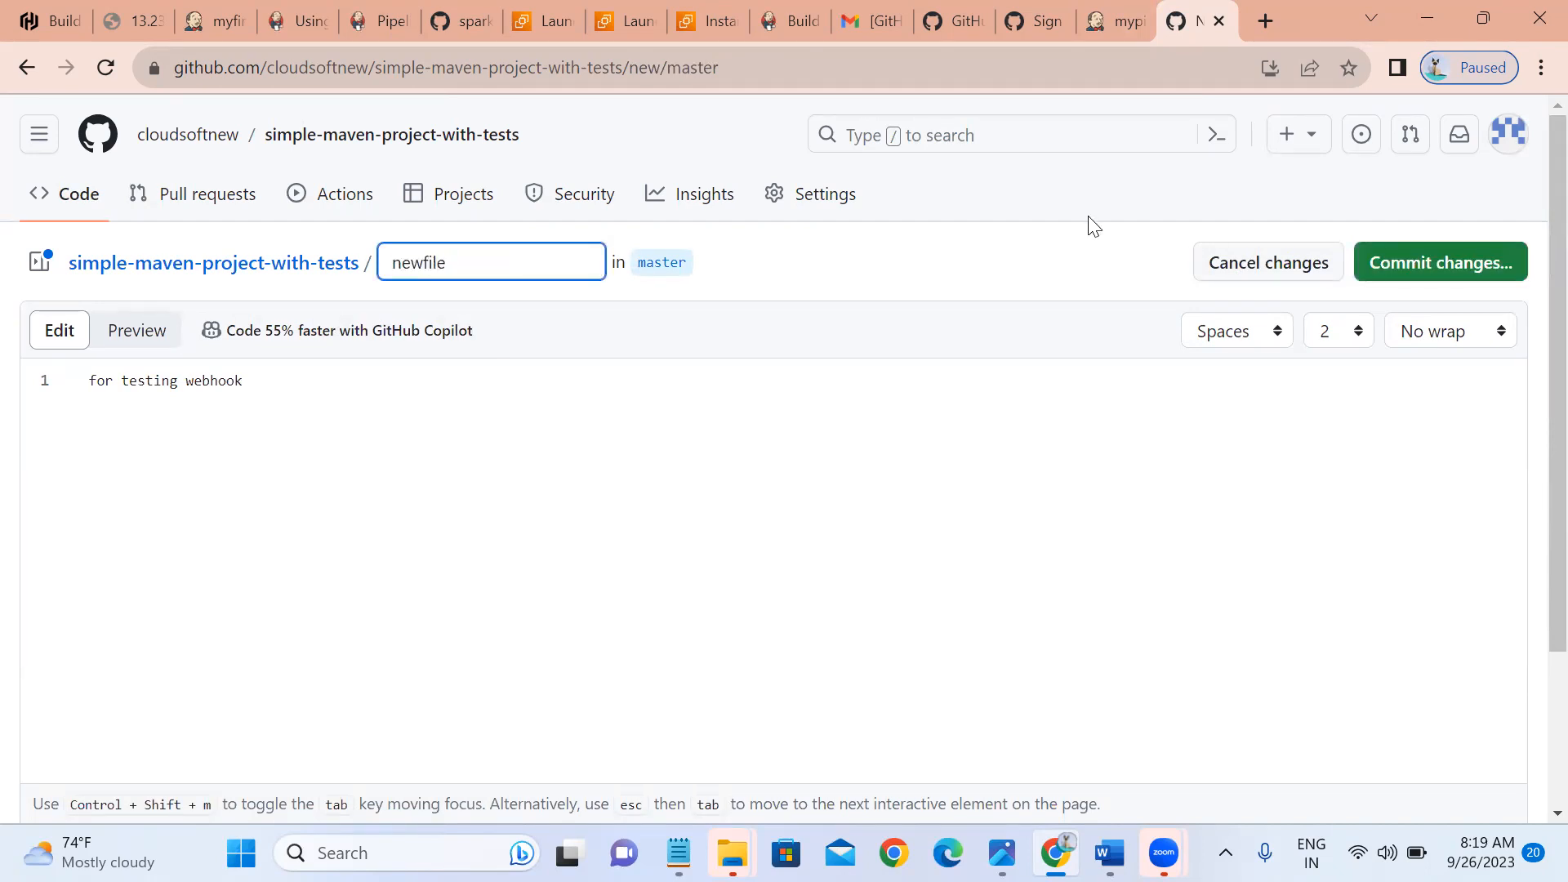
click(1373, 265)
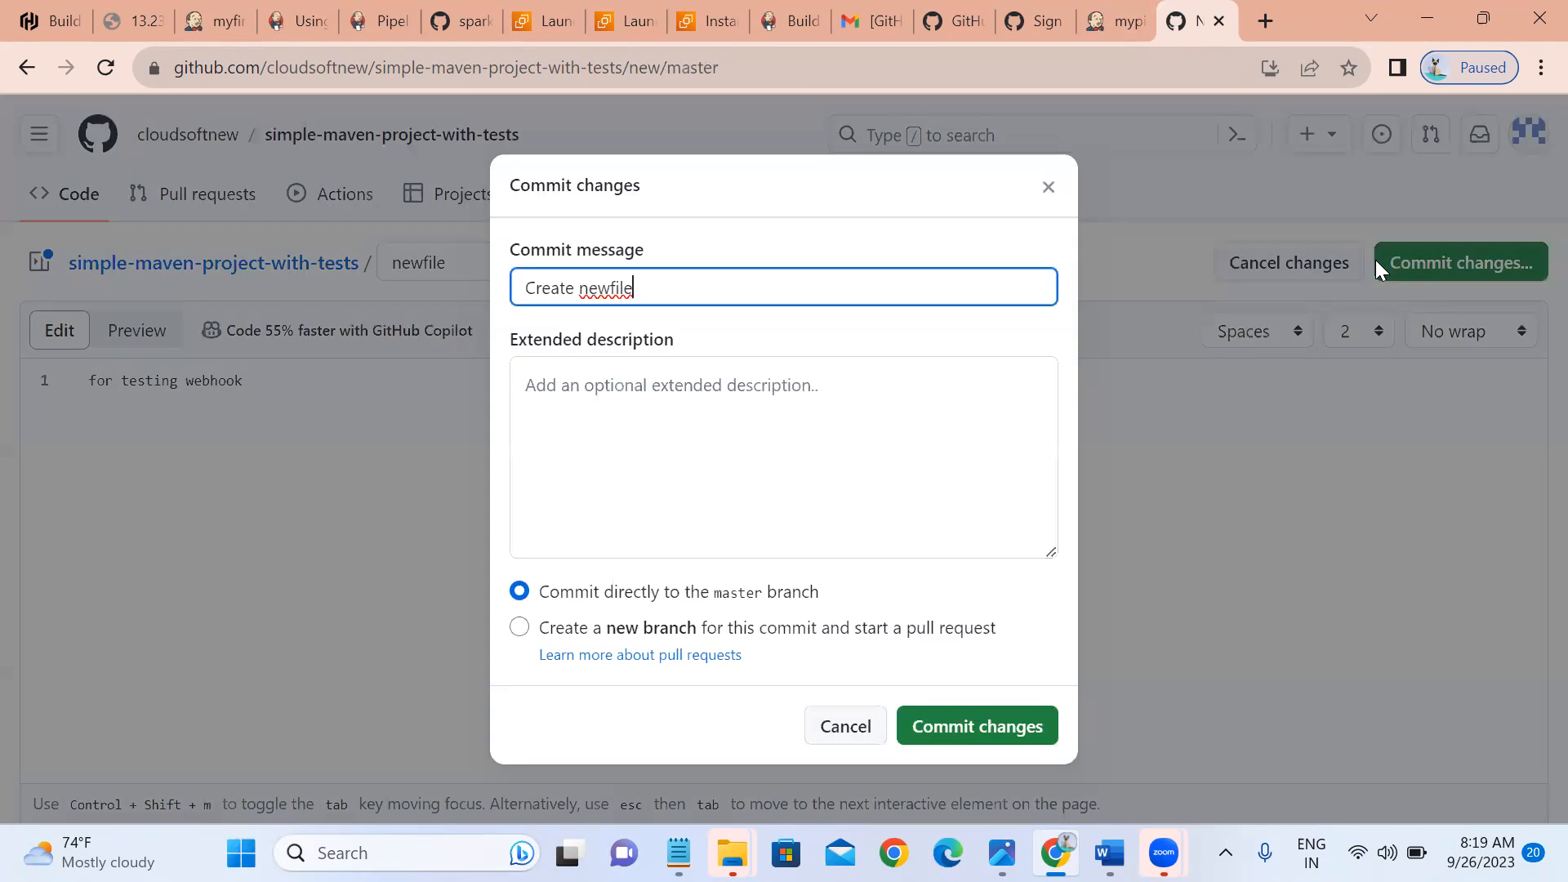
click(938, 732)
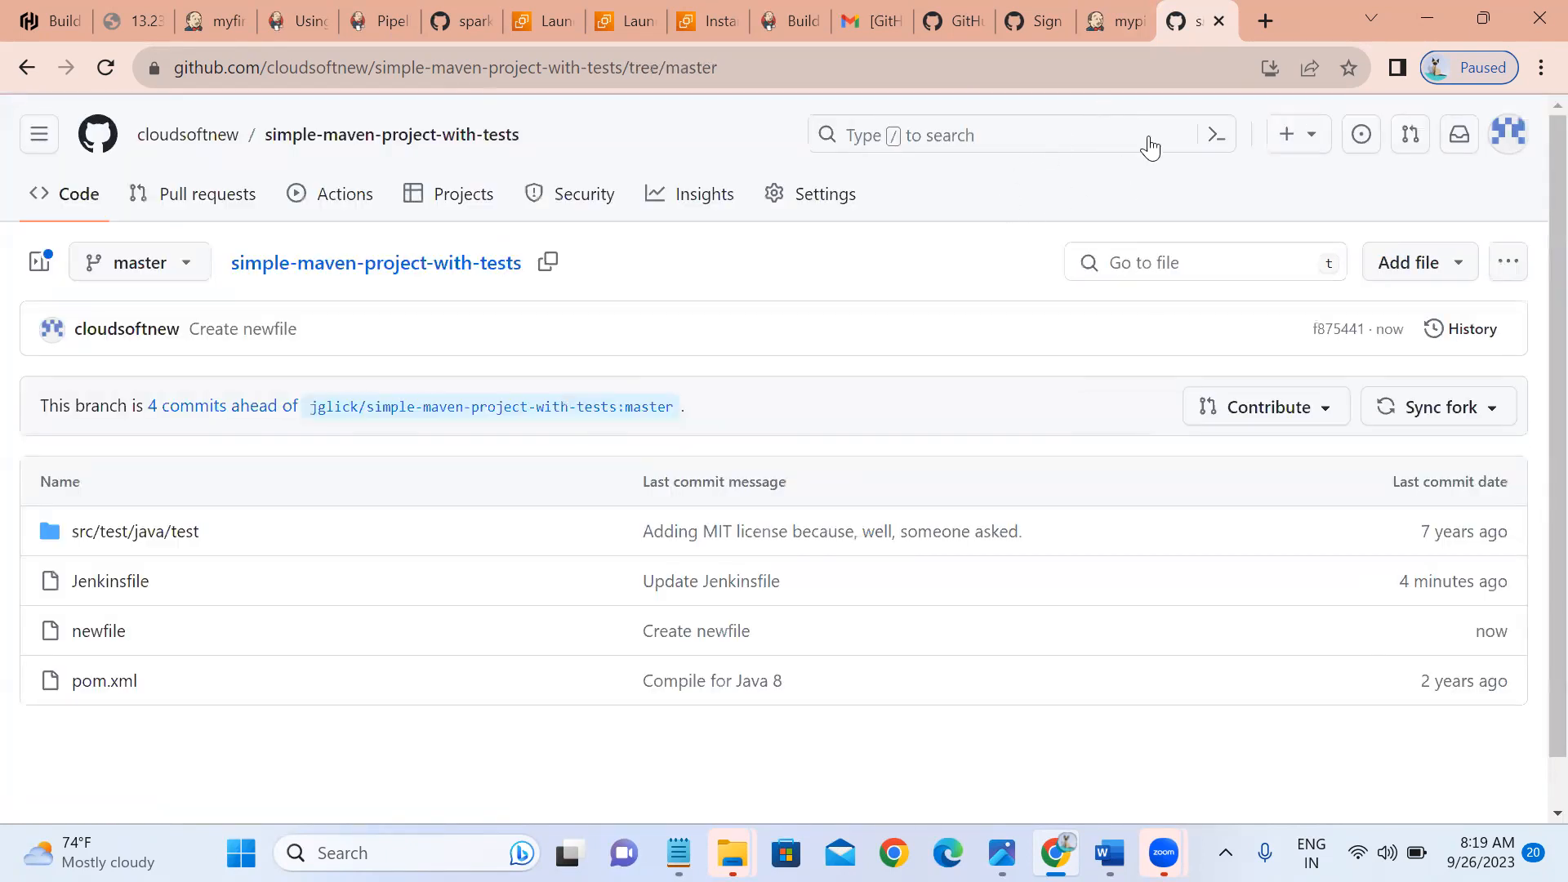
click(794, 204)
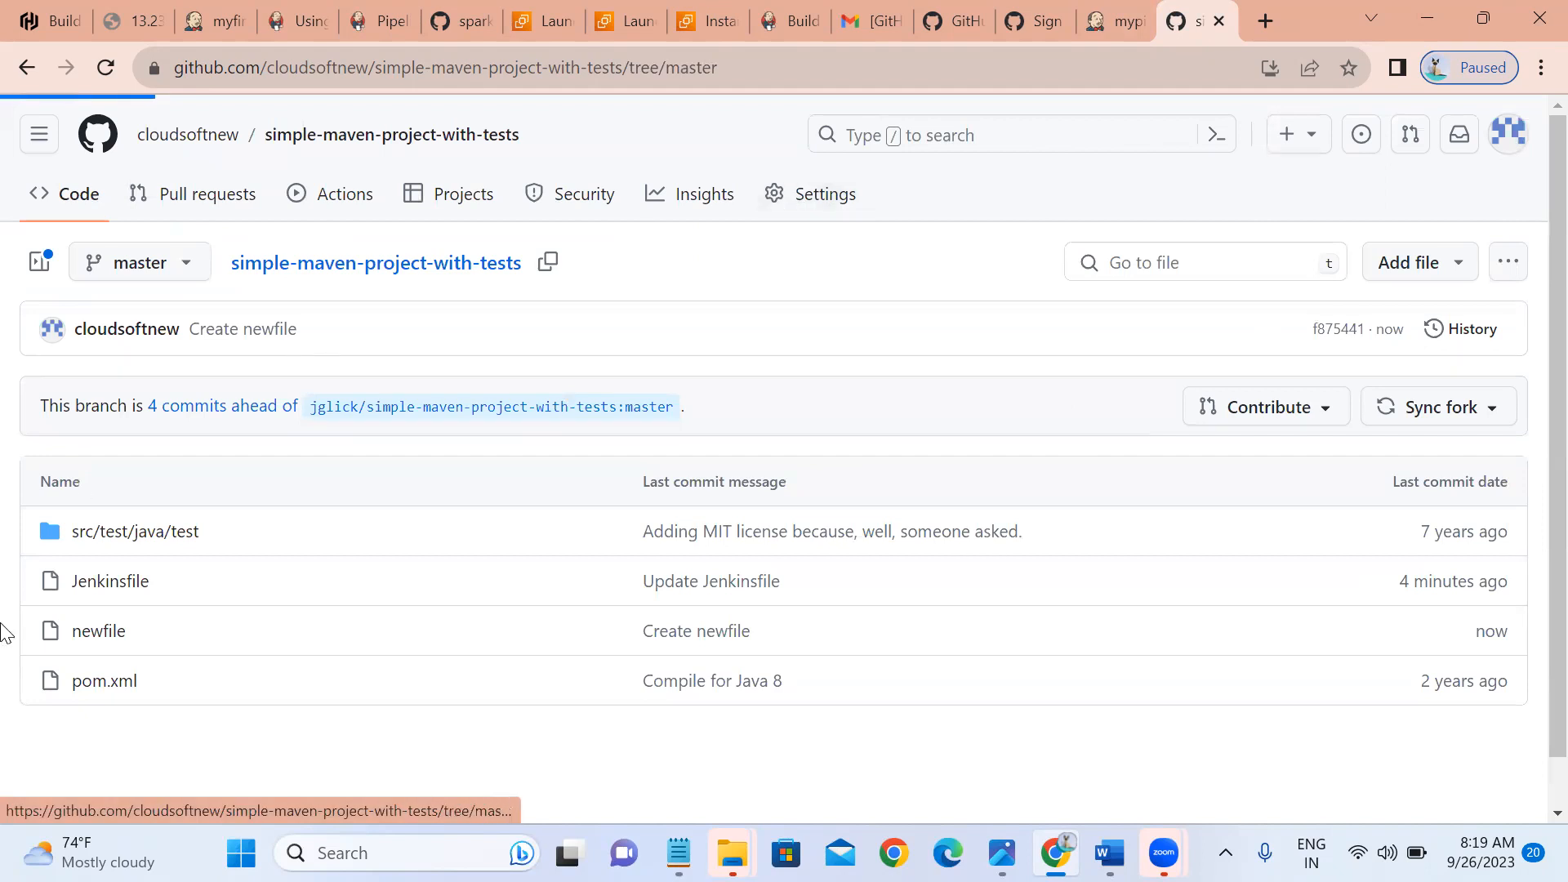
click(120, 665)
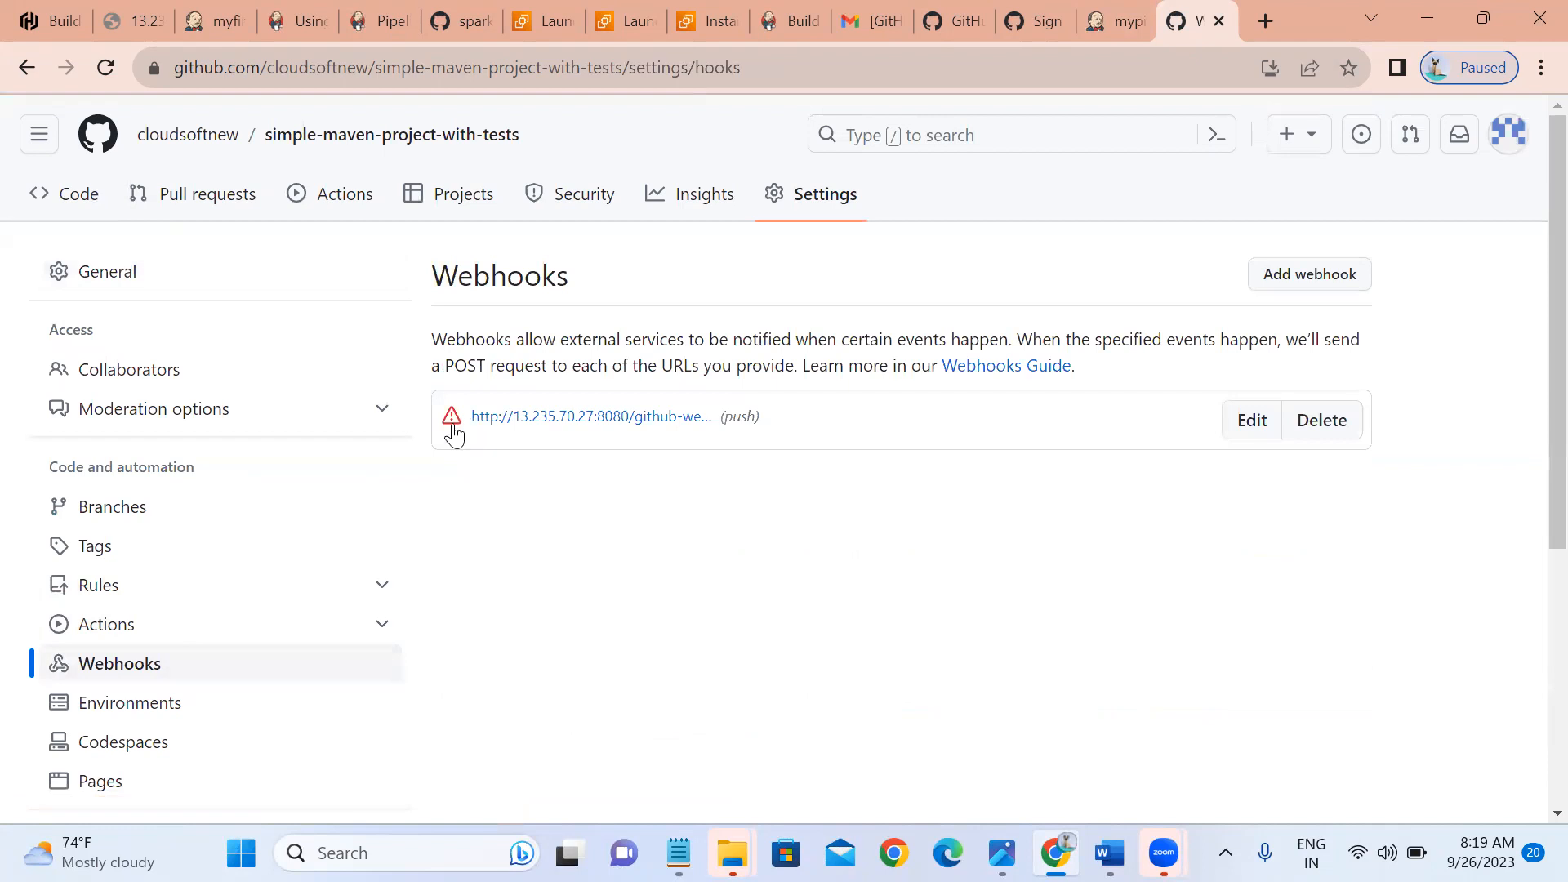
click(452, 418)
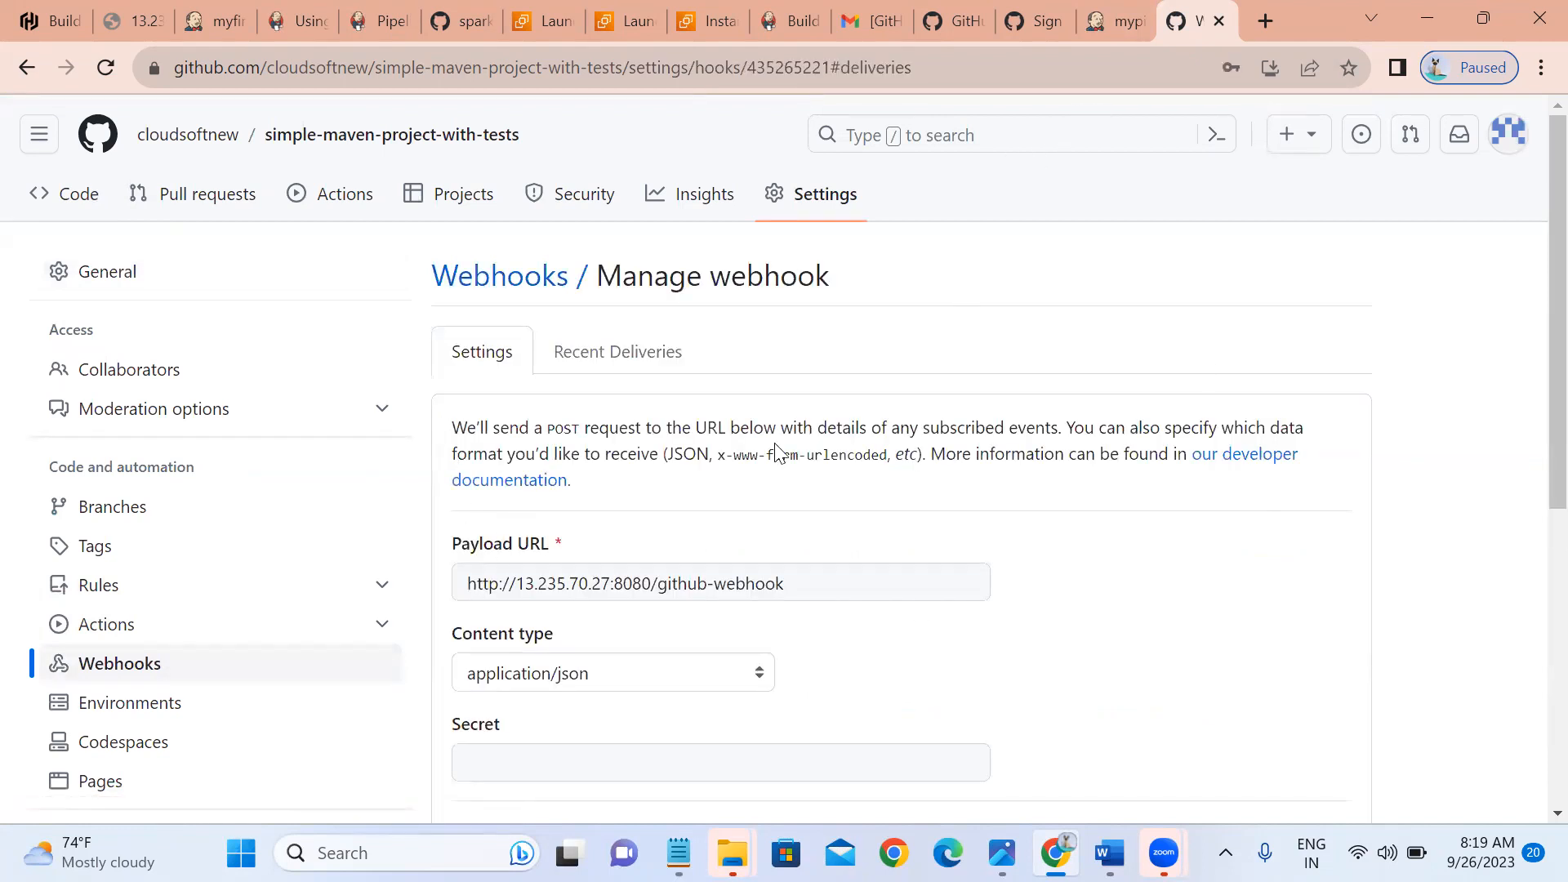
click(810, 578)
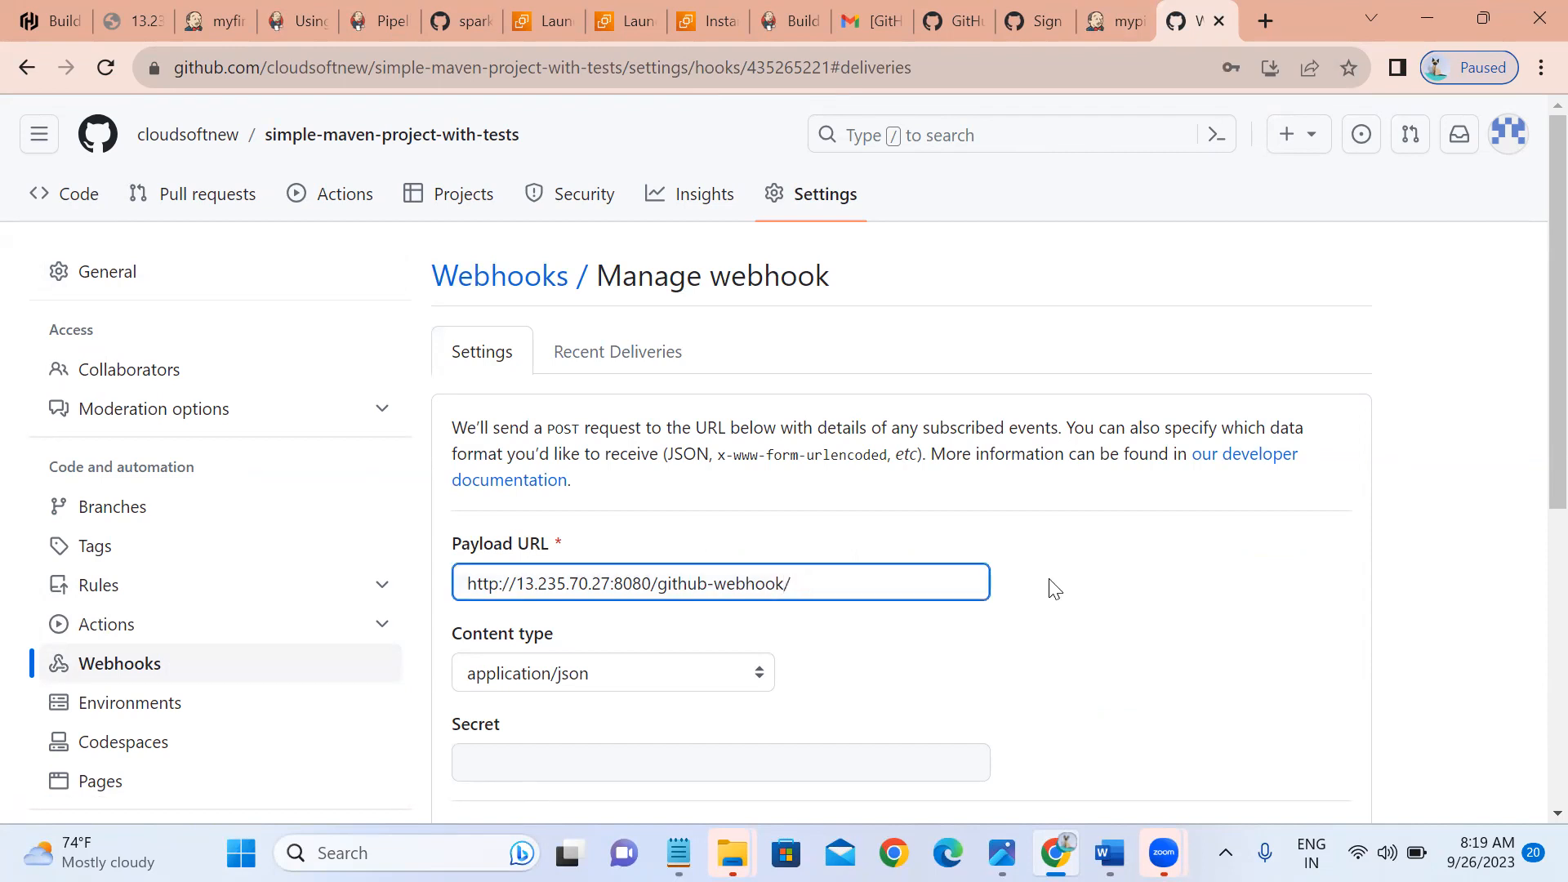
scroll(1533, 798, down, 7)
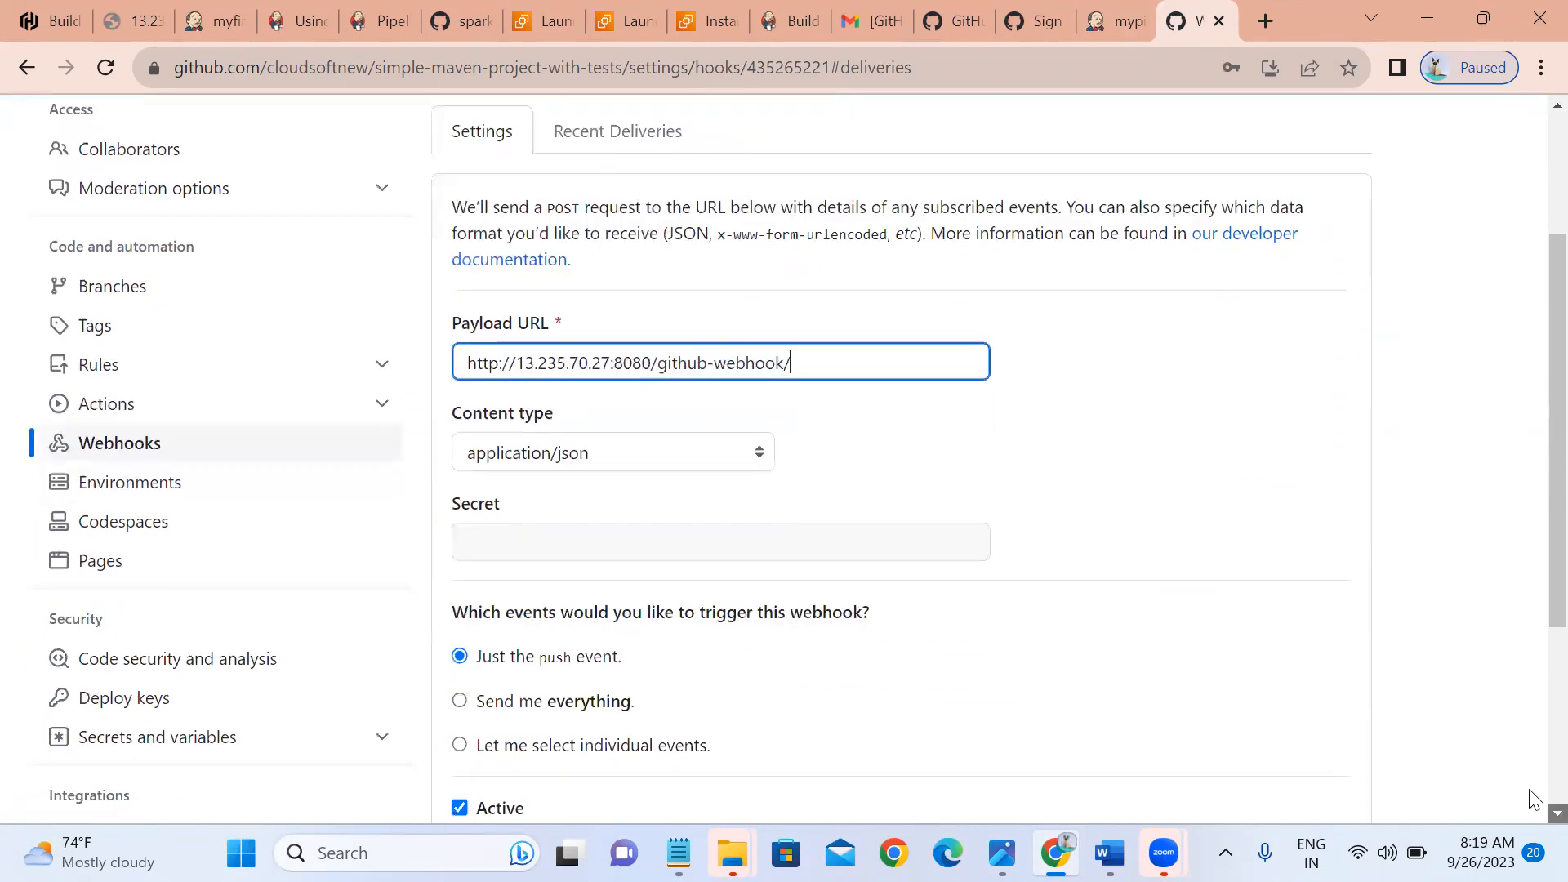
click(534, 561)
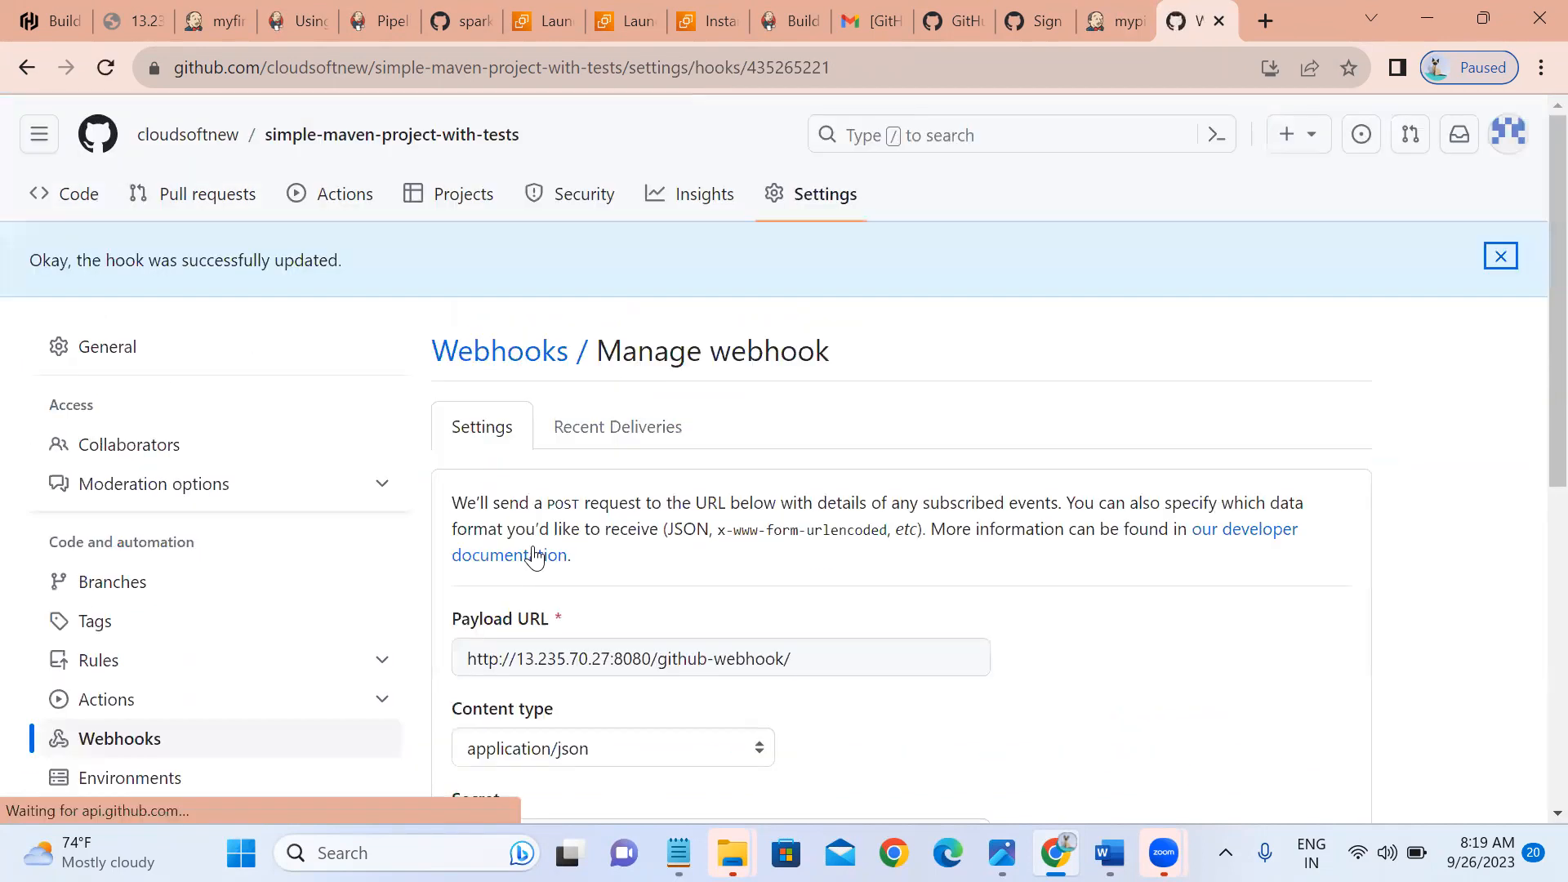
Check the Jenkins build console, then return to the repository's file list.
click(1101, 21)
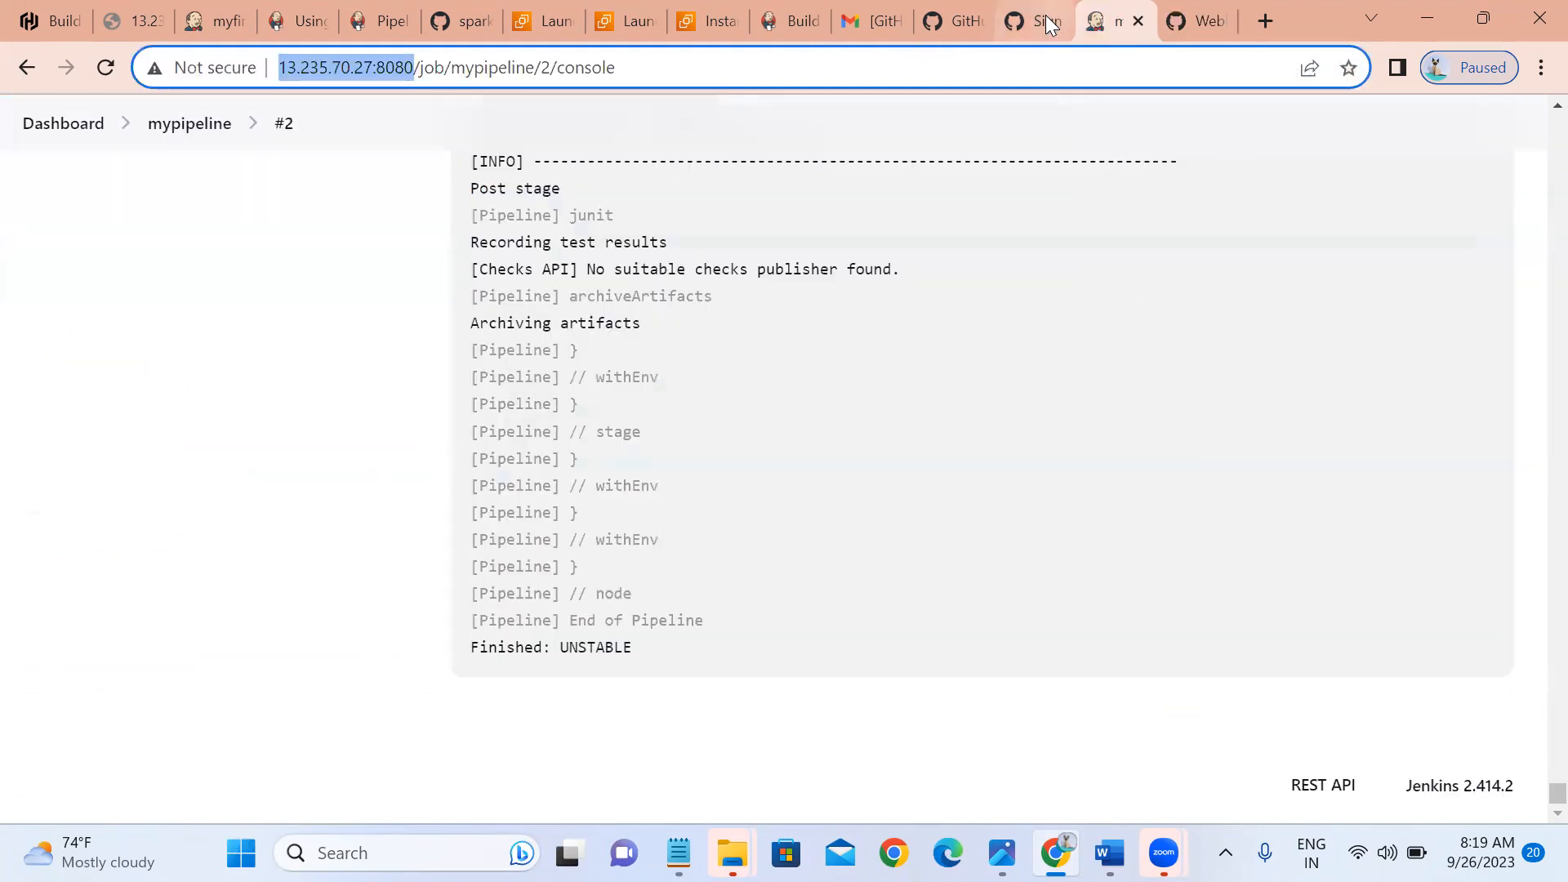
click(1177, 25)
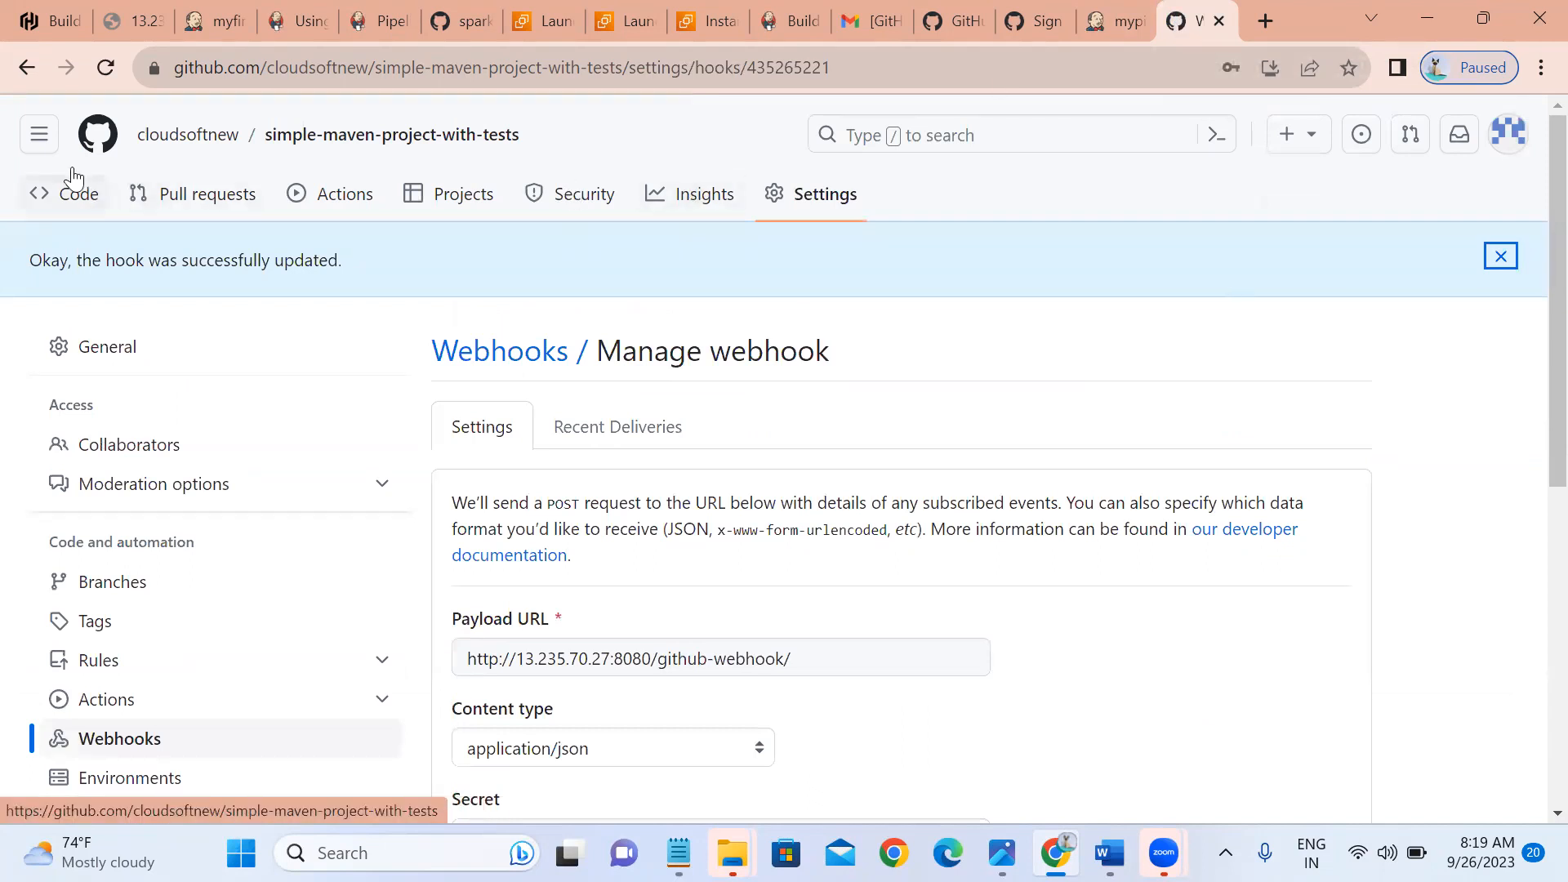
click(72, 193)
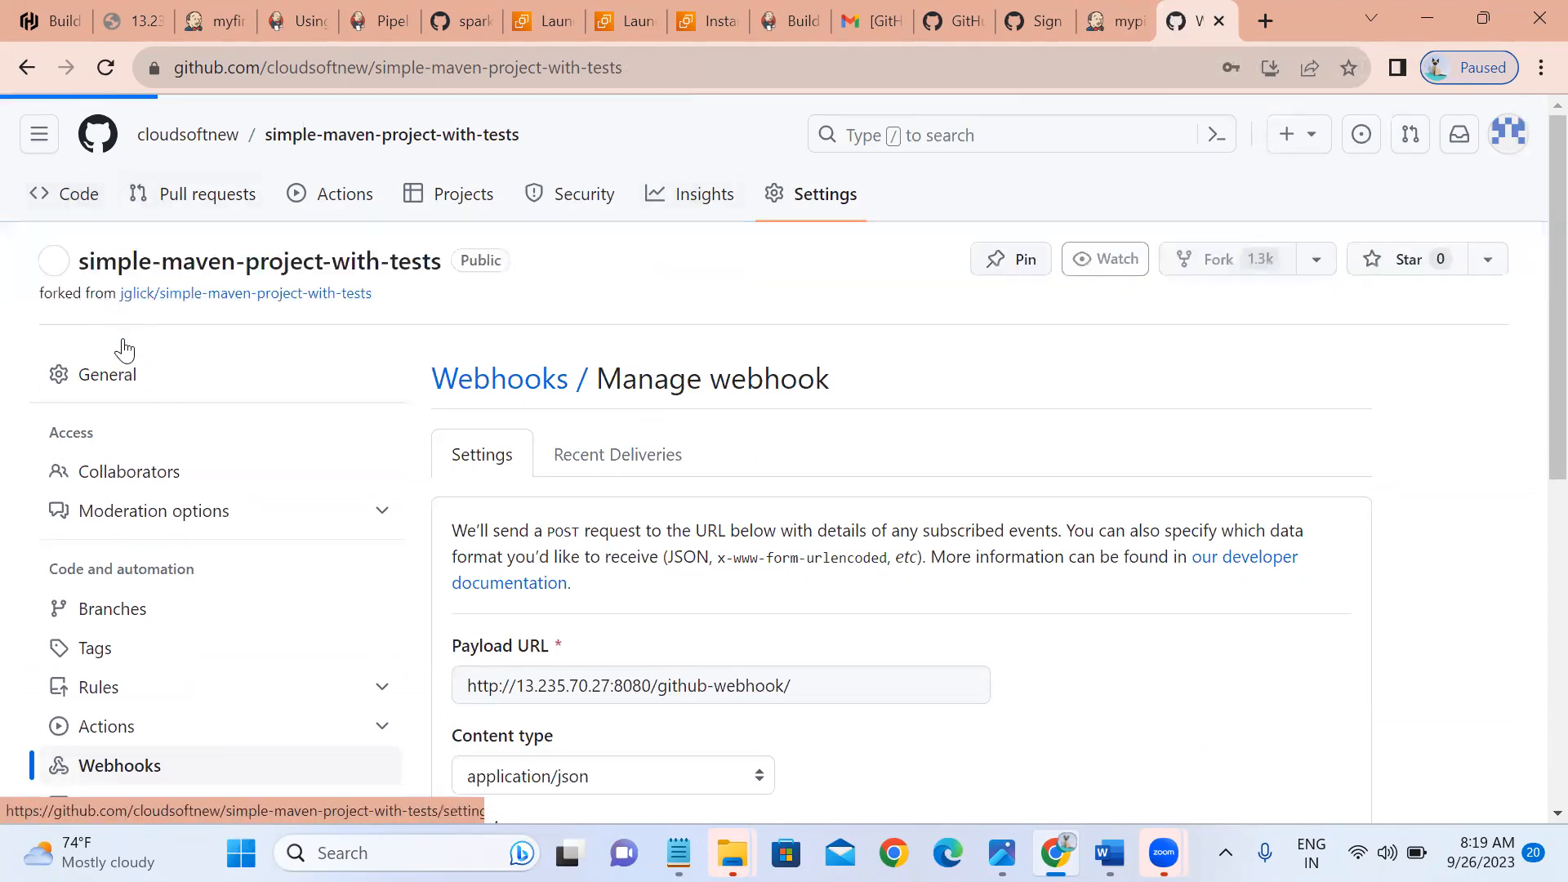
Edit newfile to read 'for testing webhook new' and commit it to master.
click(129, 690)
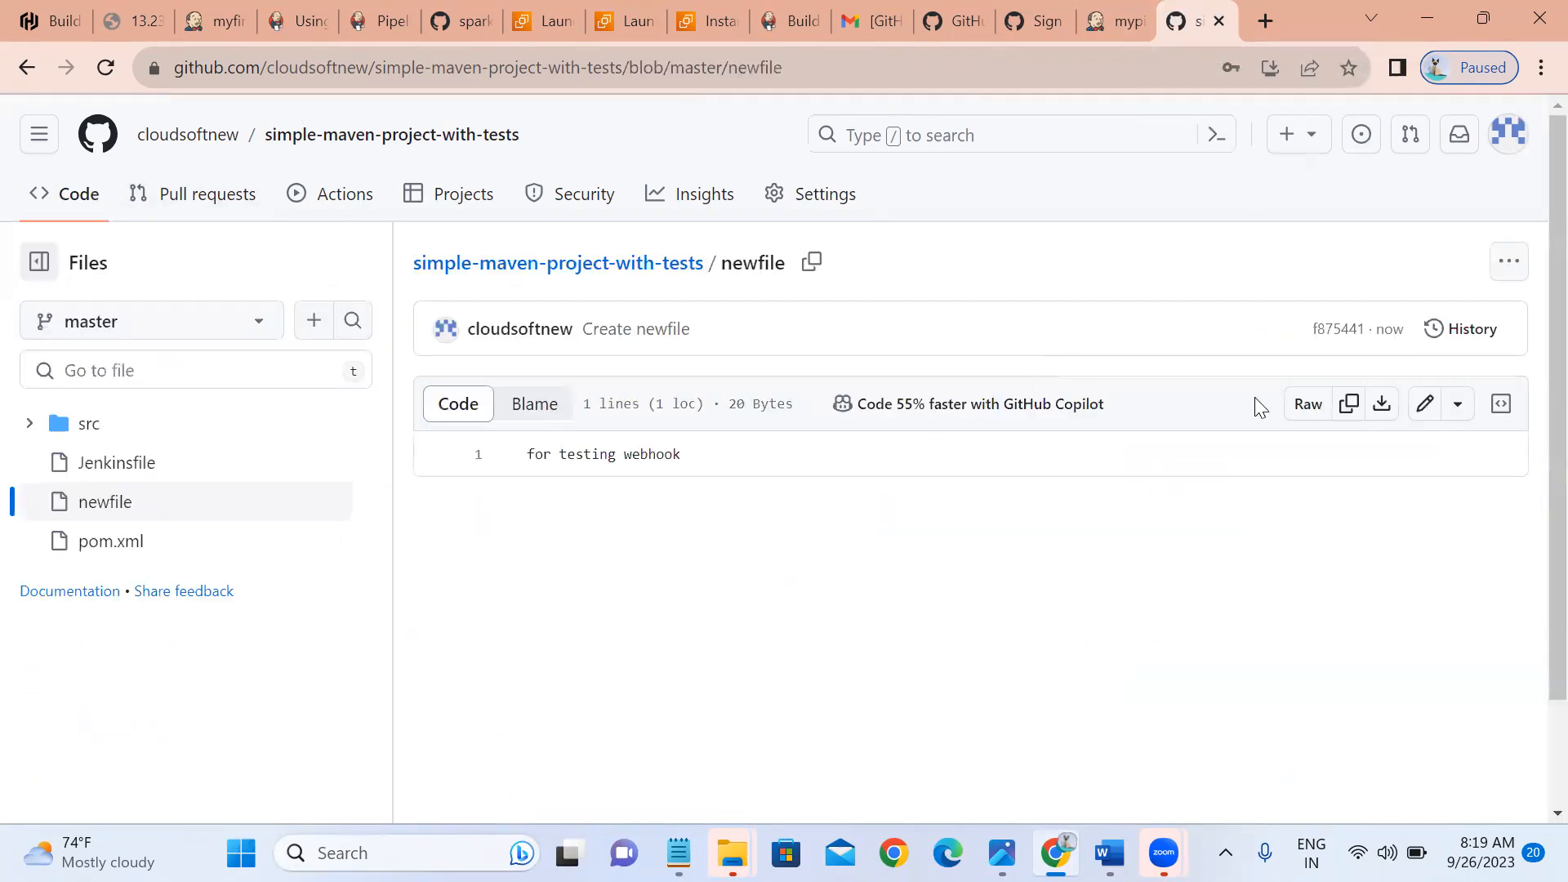
click(1427, 416)
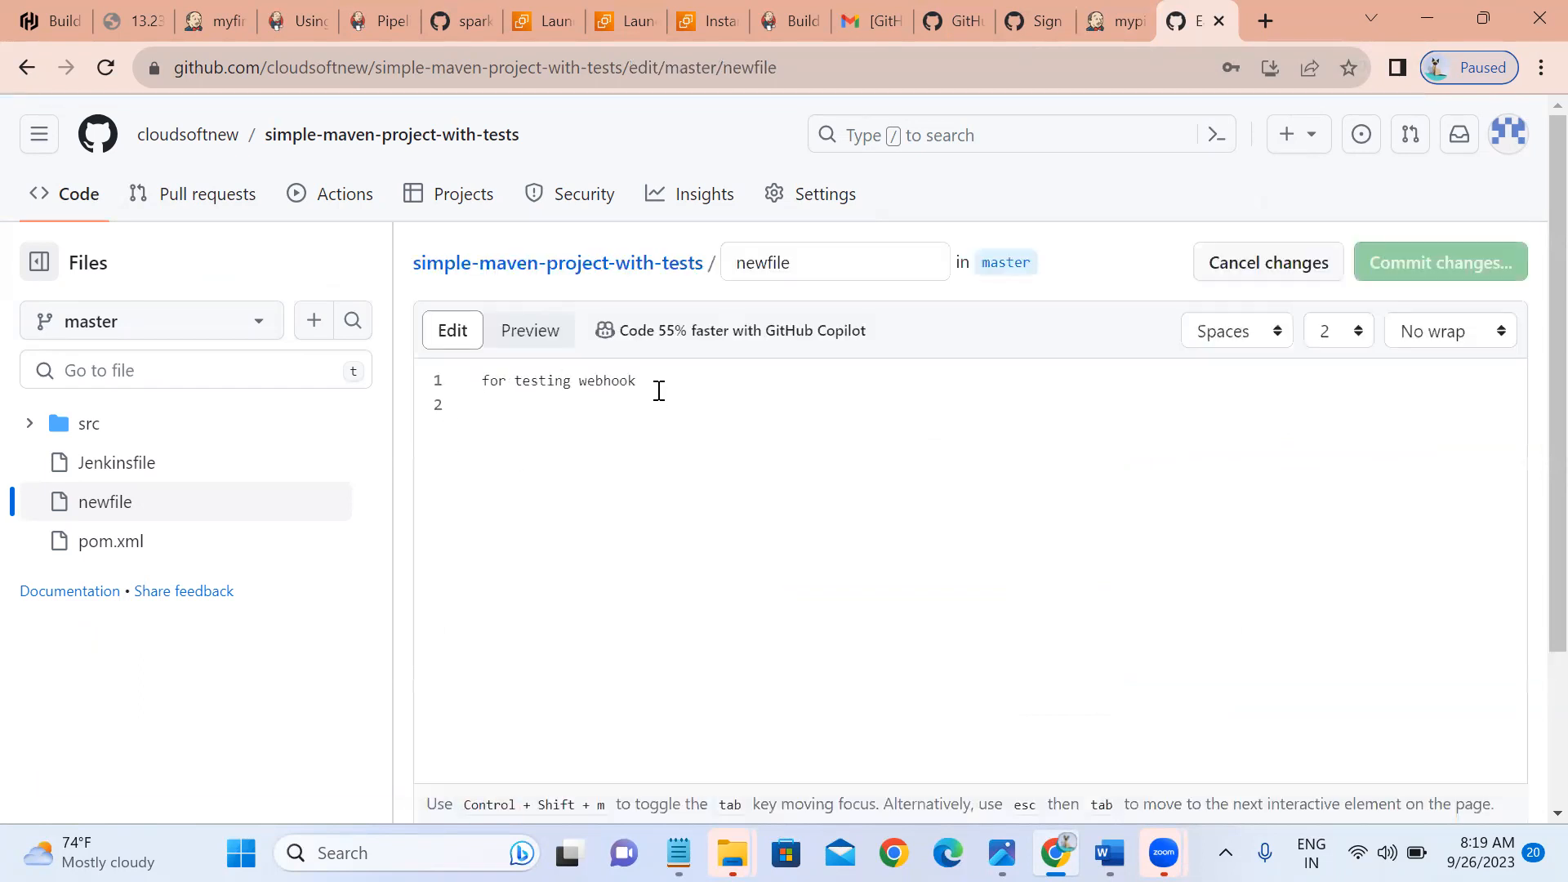
click(659, 390)
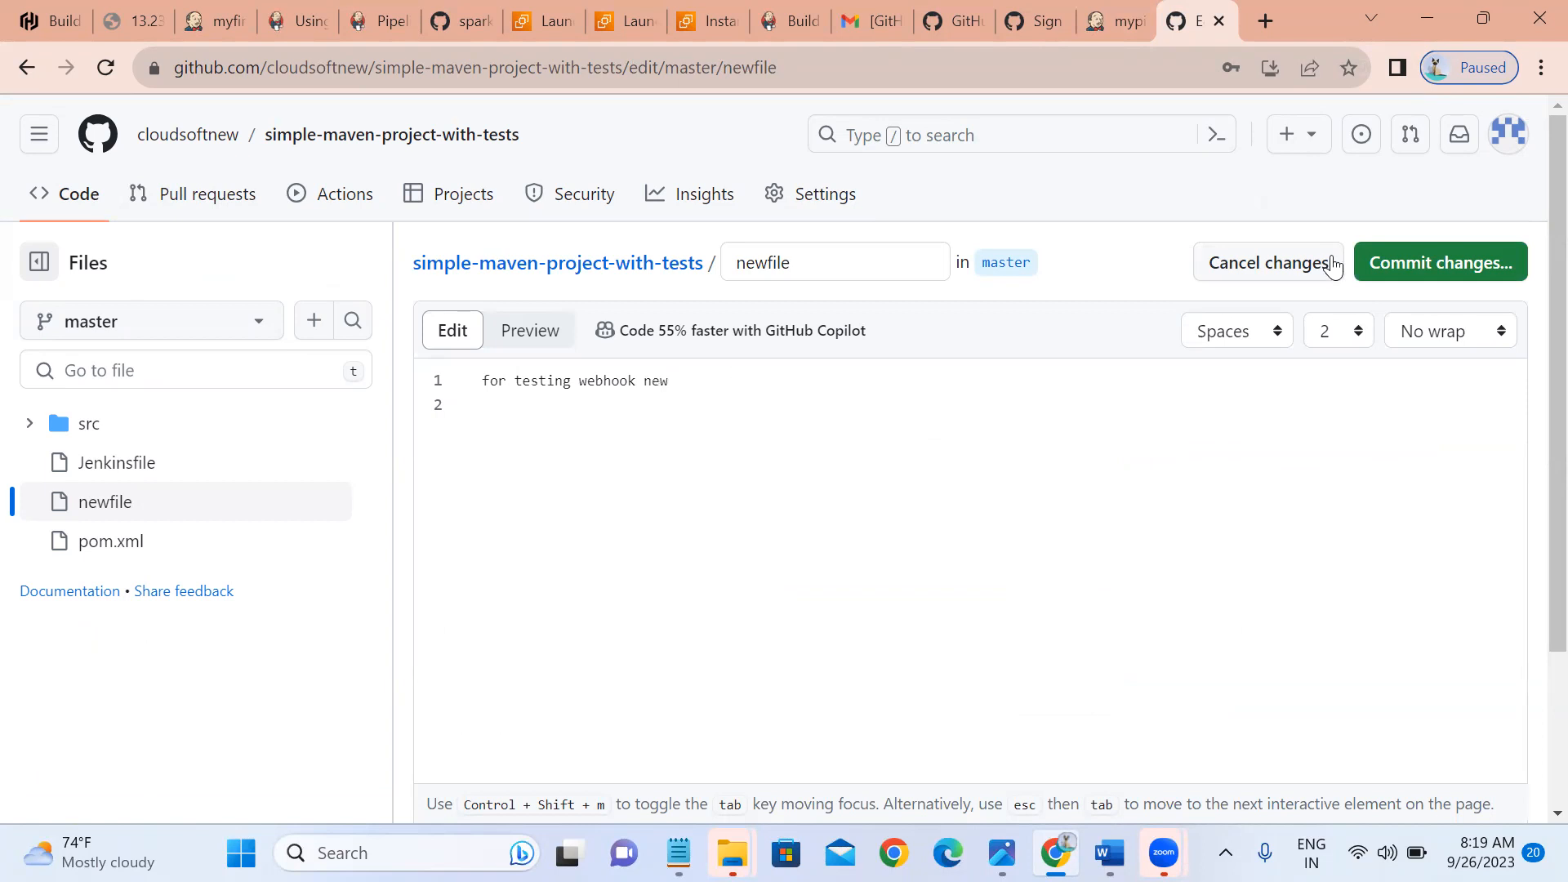
click(1363, 262)
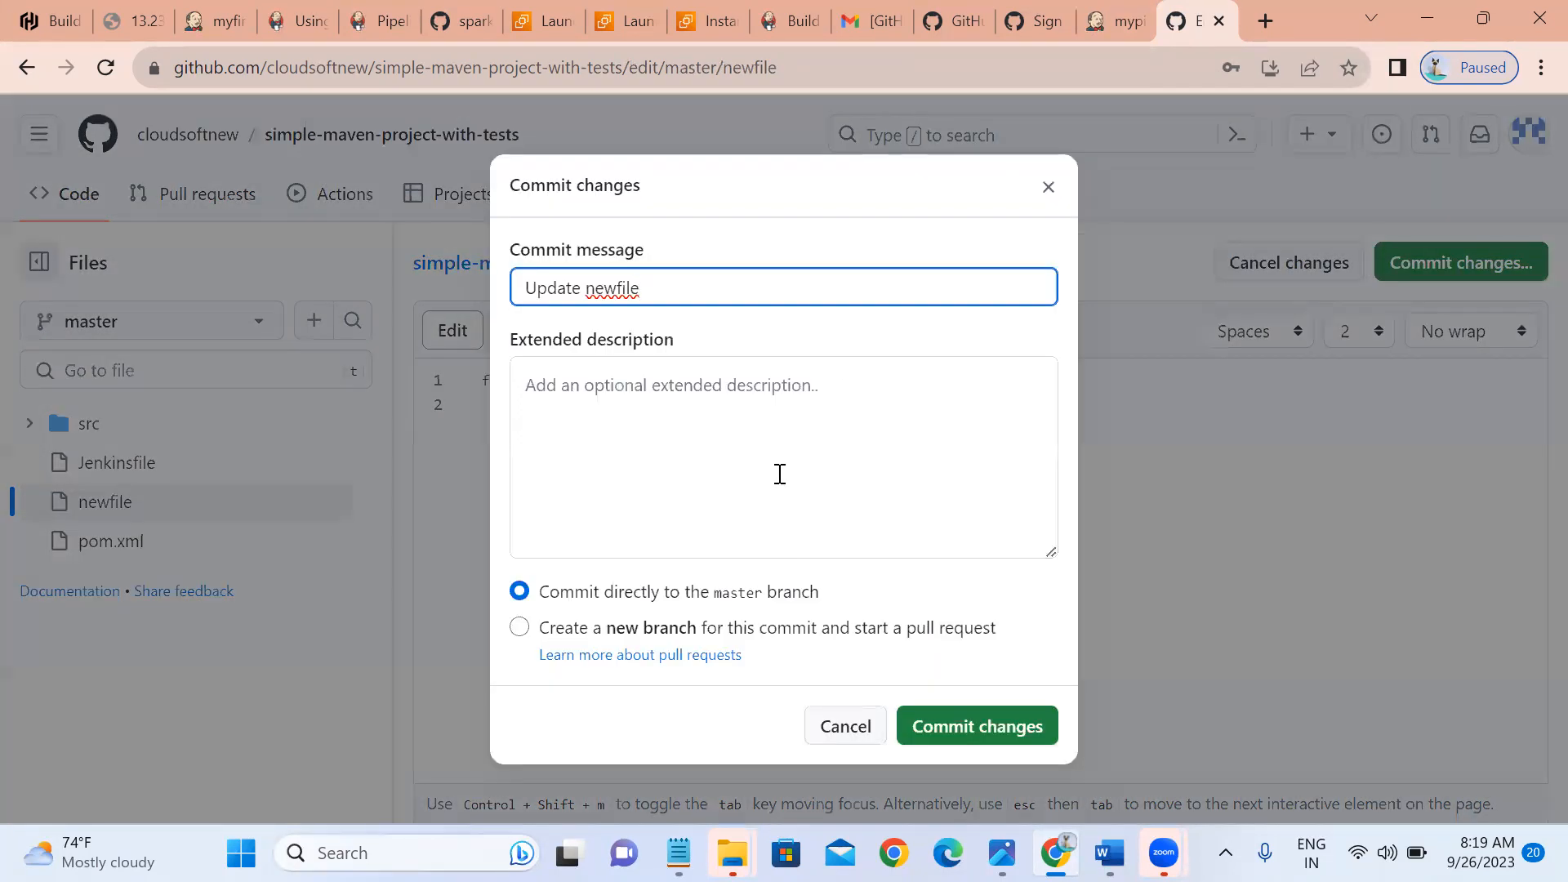
click(939, 744)
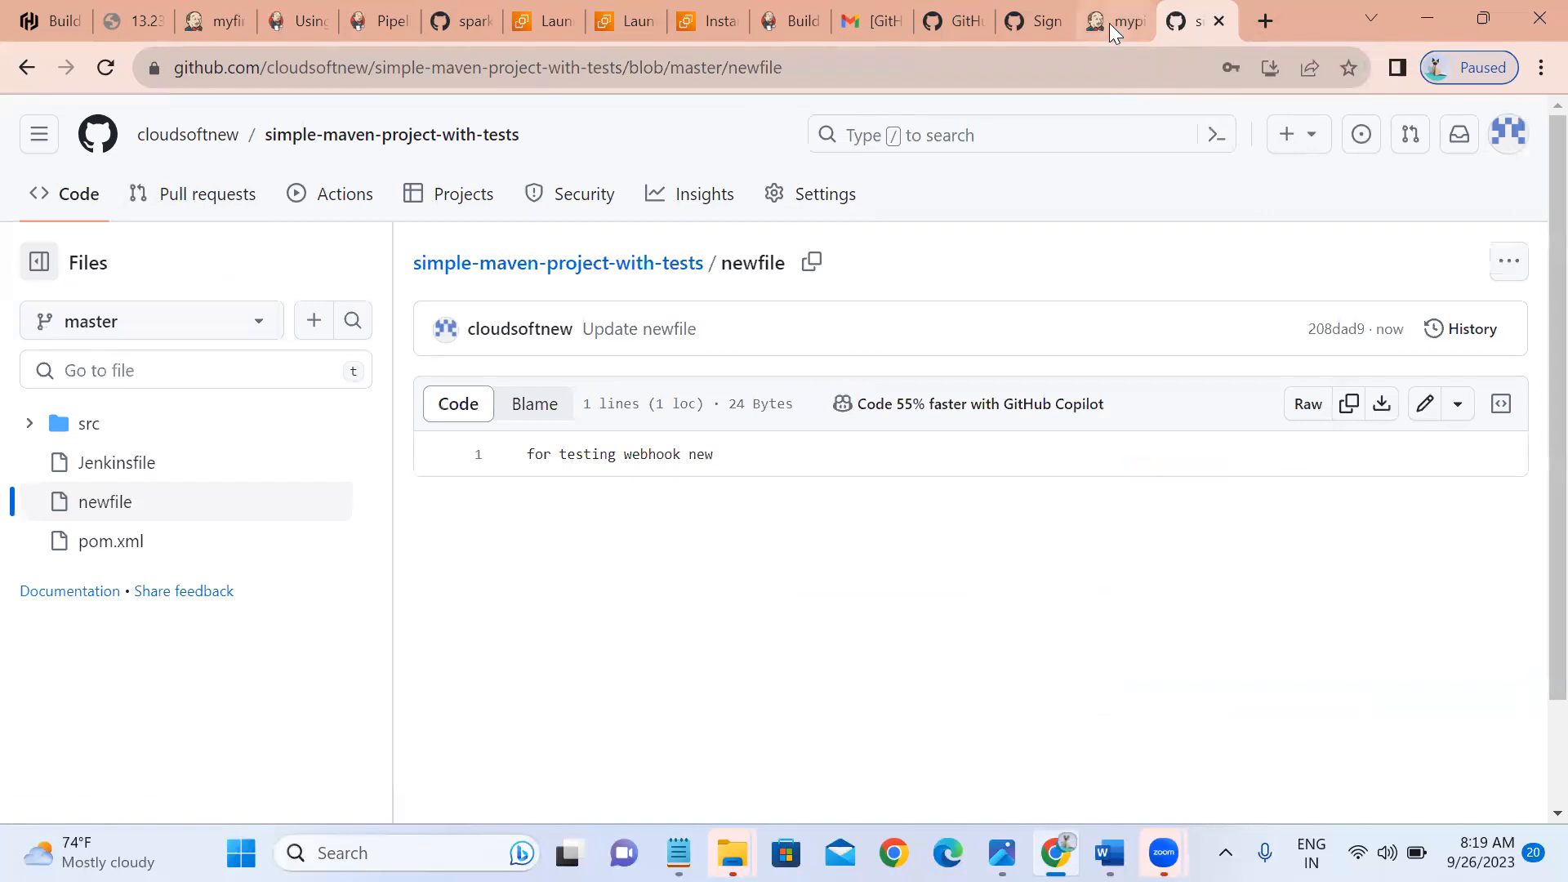
Confirm the webhook's successful delivery in Settings > Webhooks, then return to Jenkins.
click(821, 212)
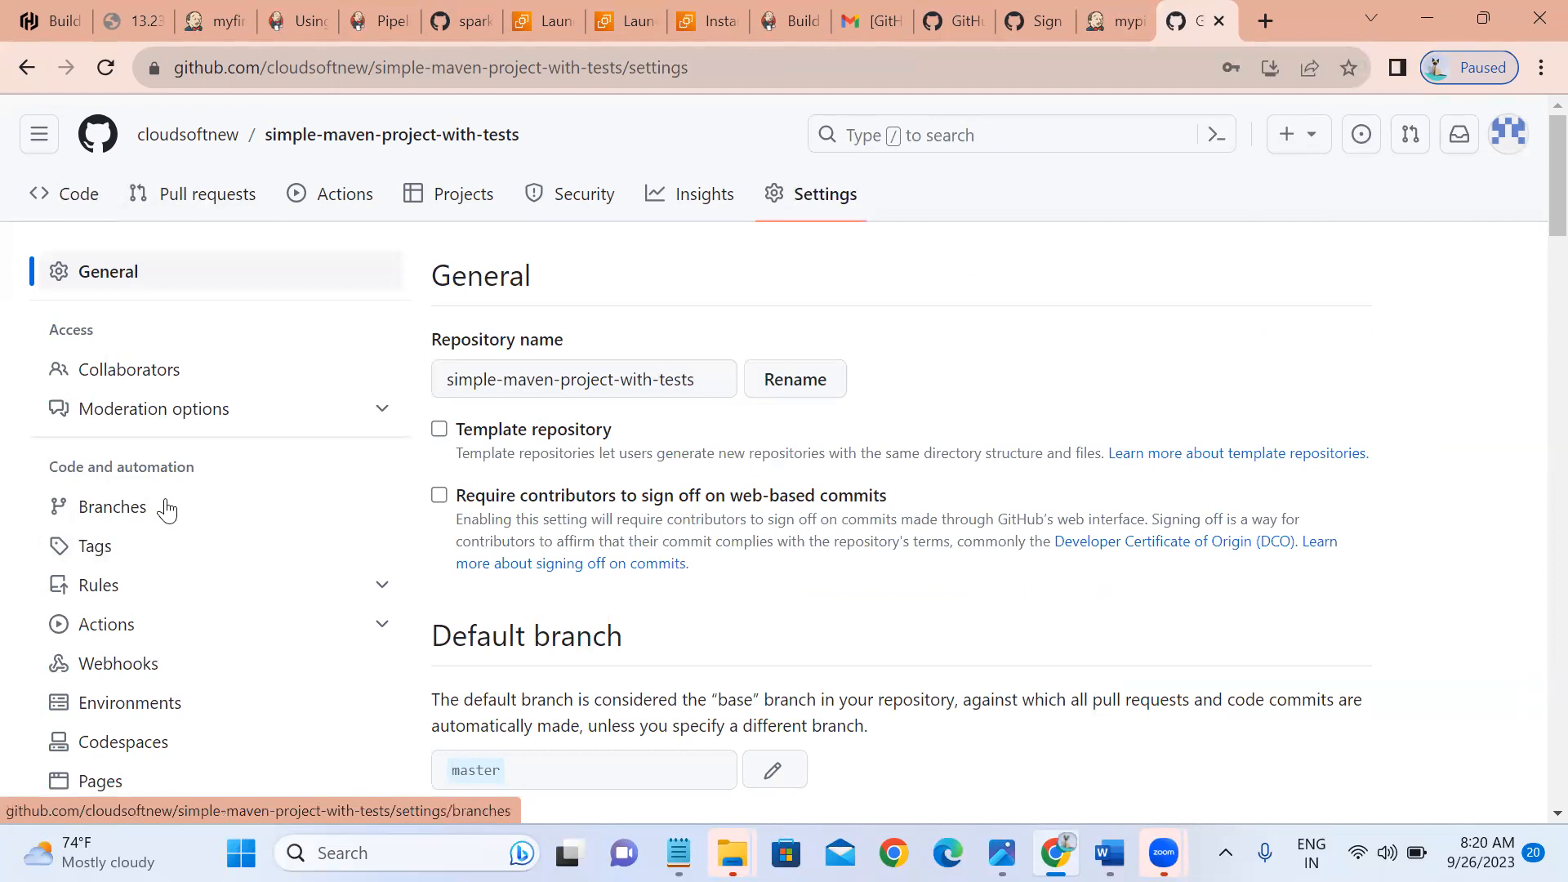
click(118, 666)
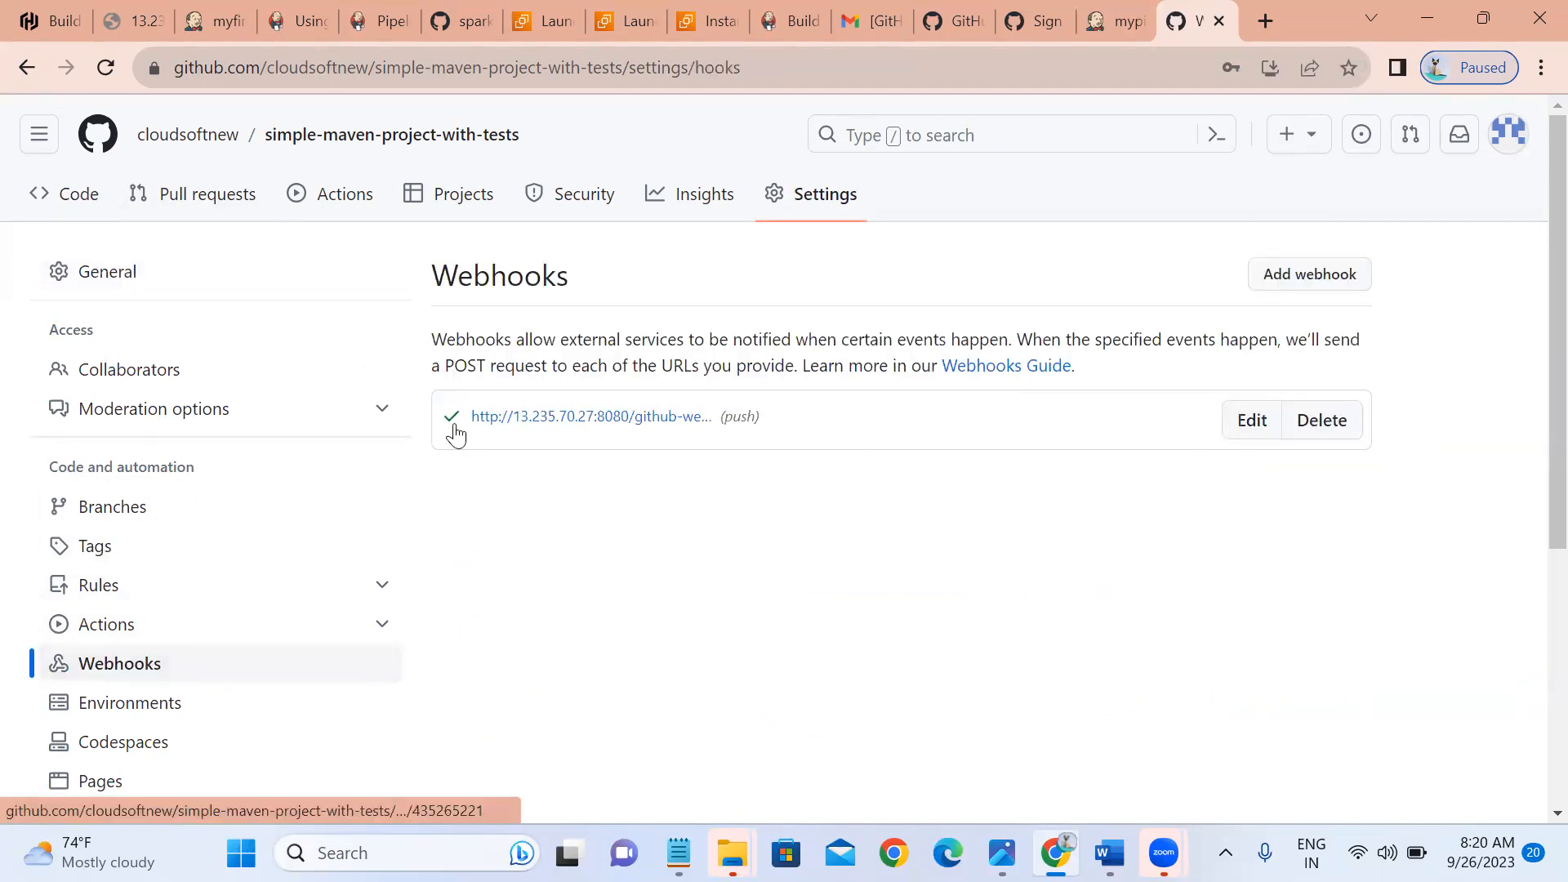
click(1113, 24)
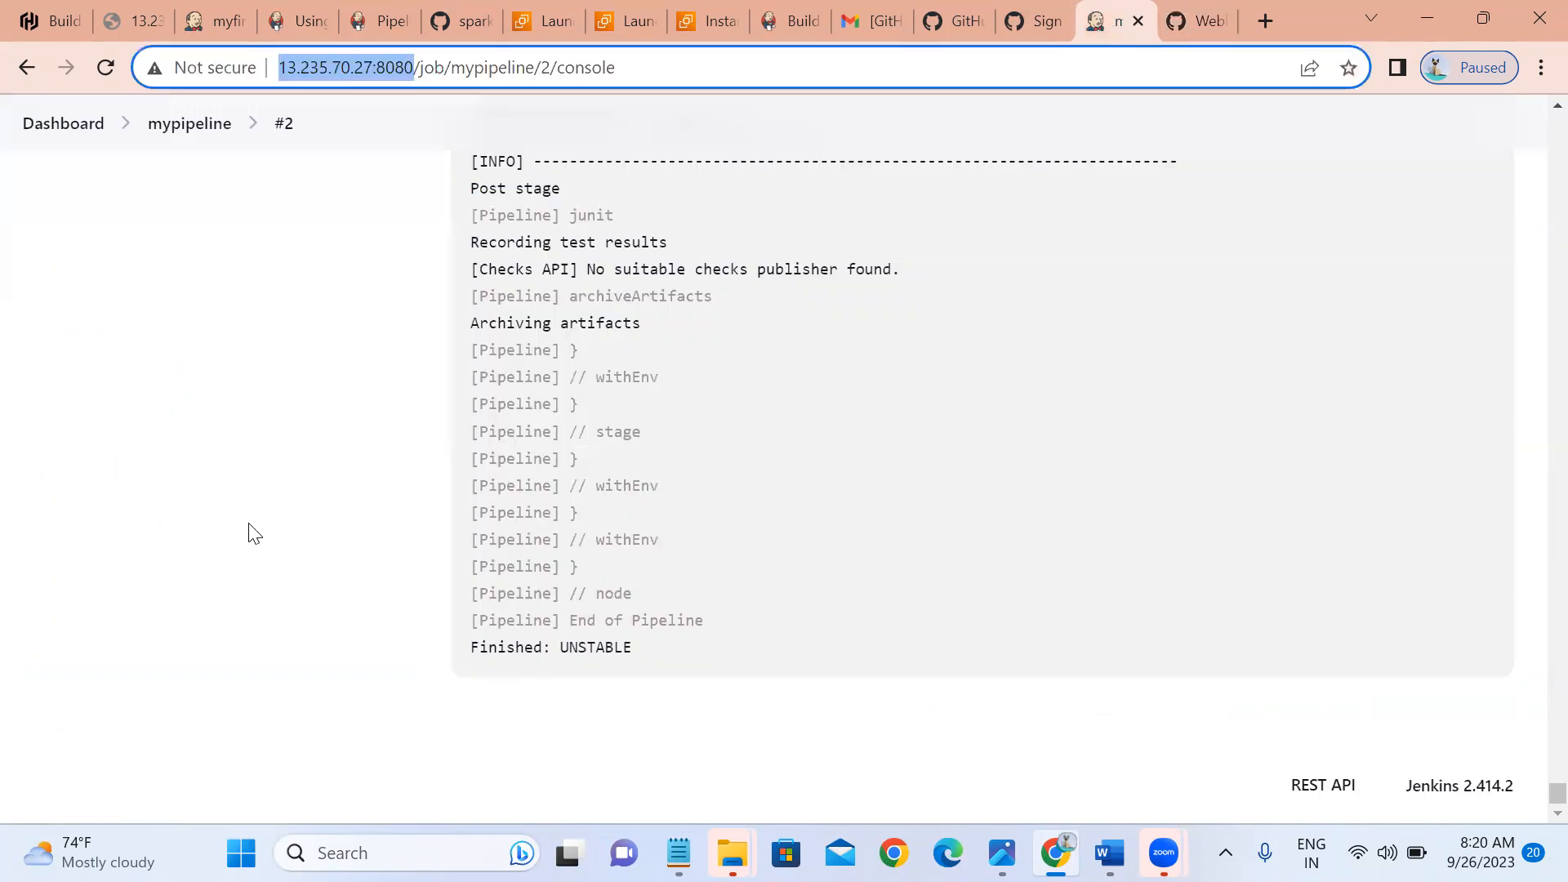
Tick 'GitHub hook trigger for GITScm polling' in mypipeline's Build Triggers, then apply and save.
click(178, 125)
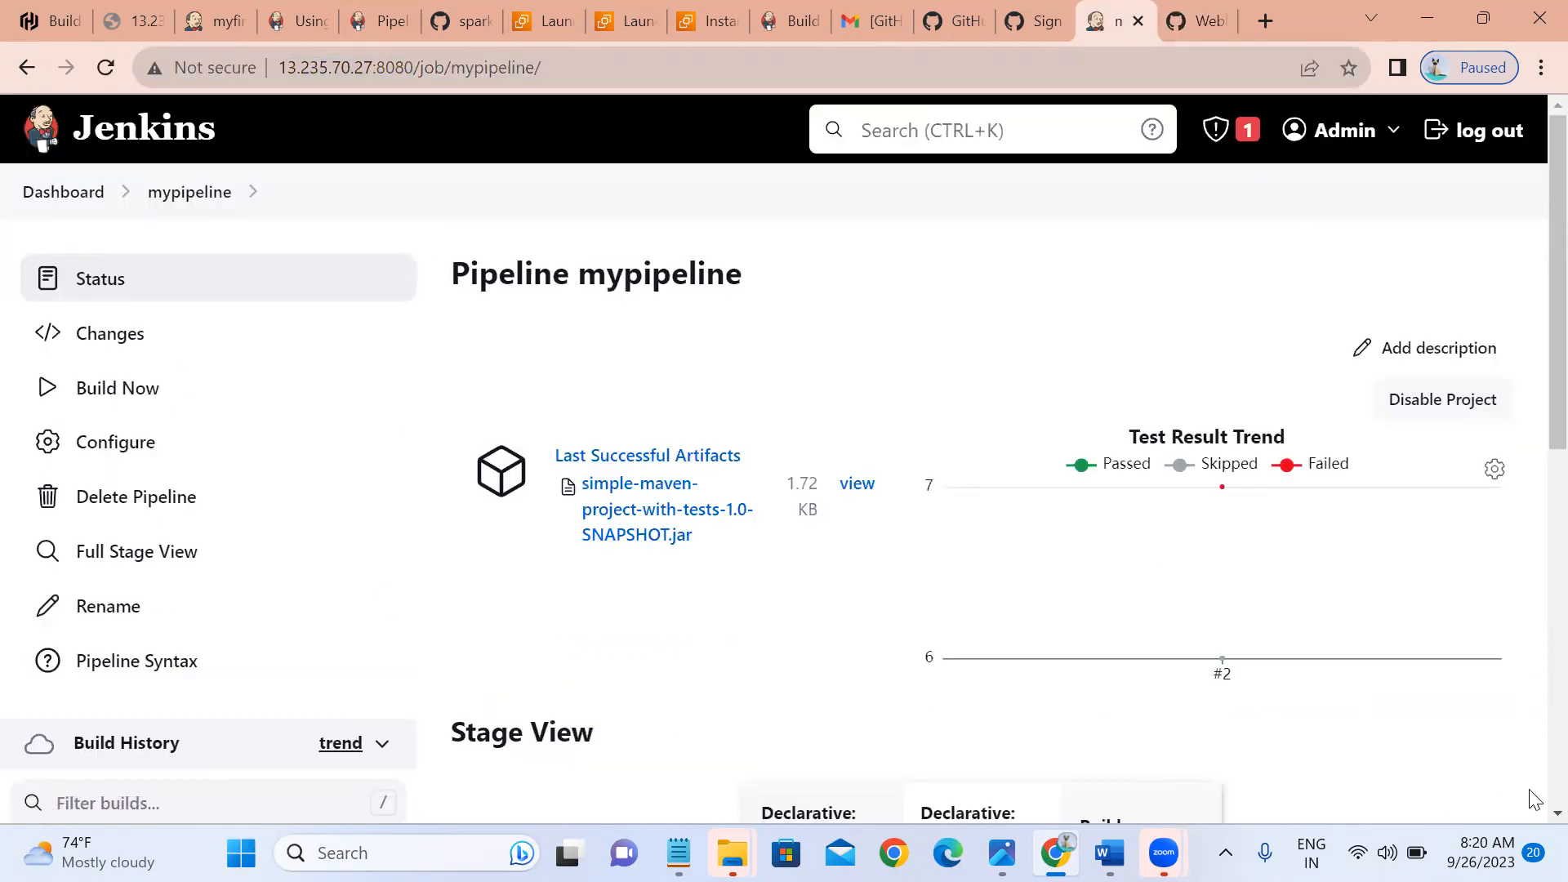
scroll(1534, 799, down, 3)
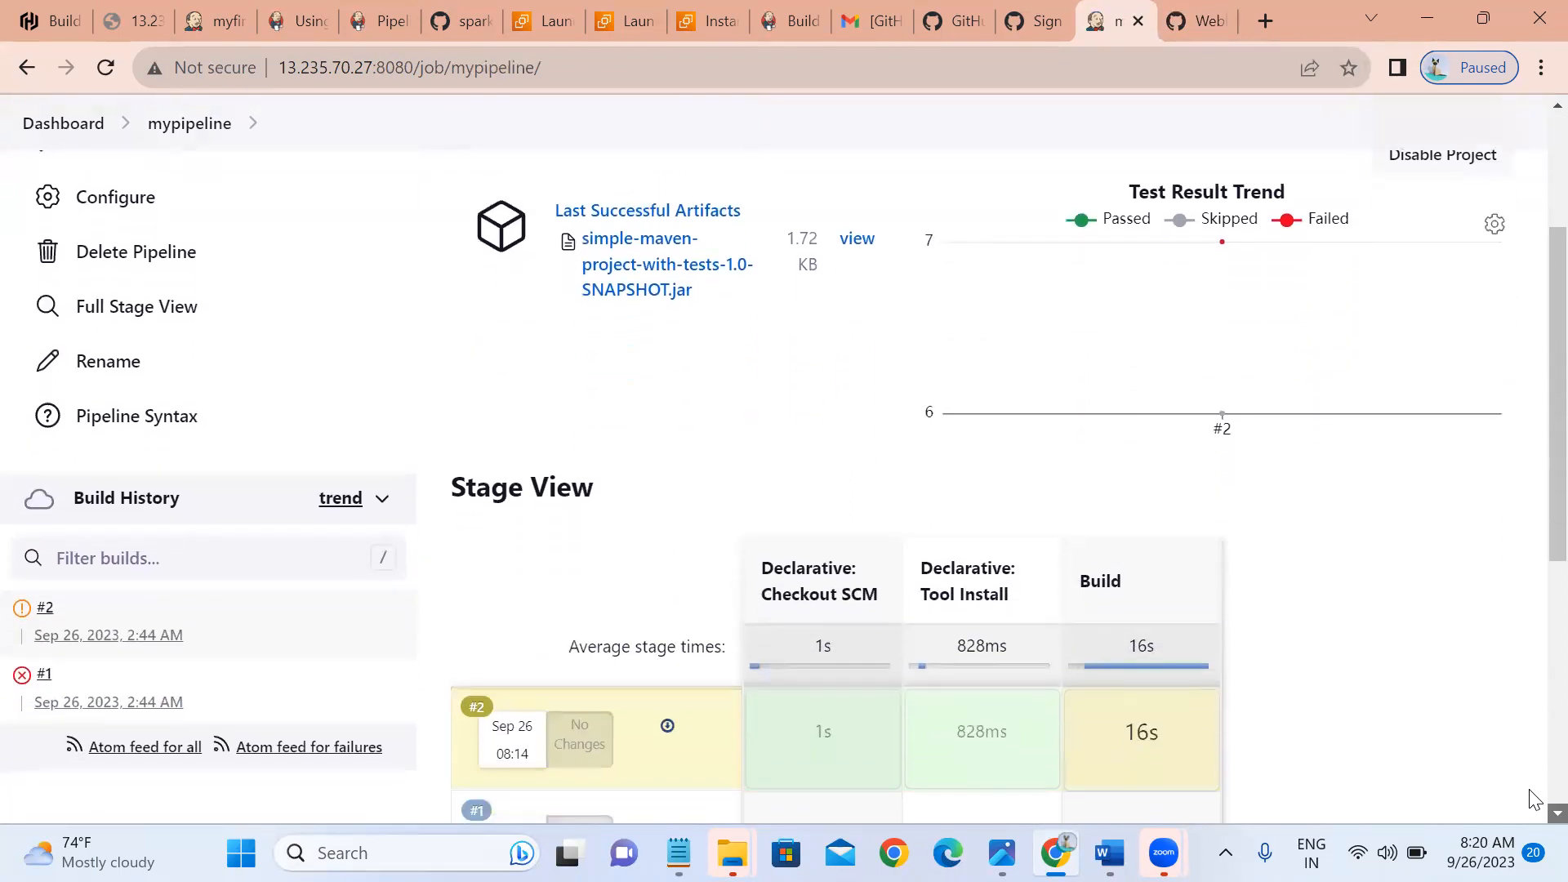
click(115, 210)
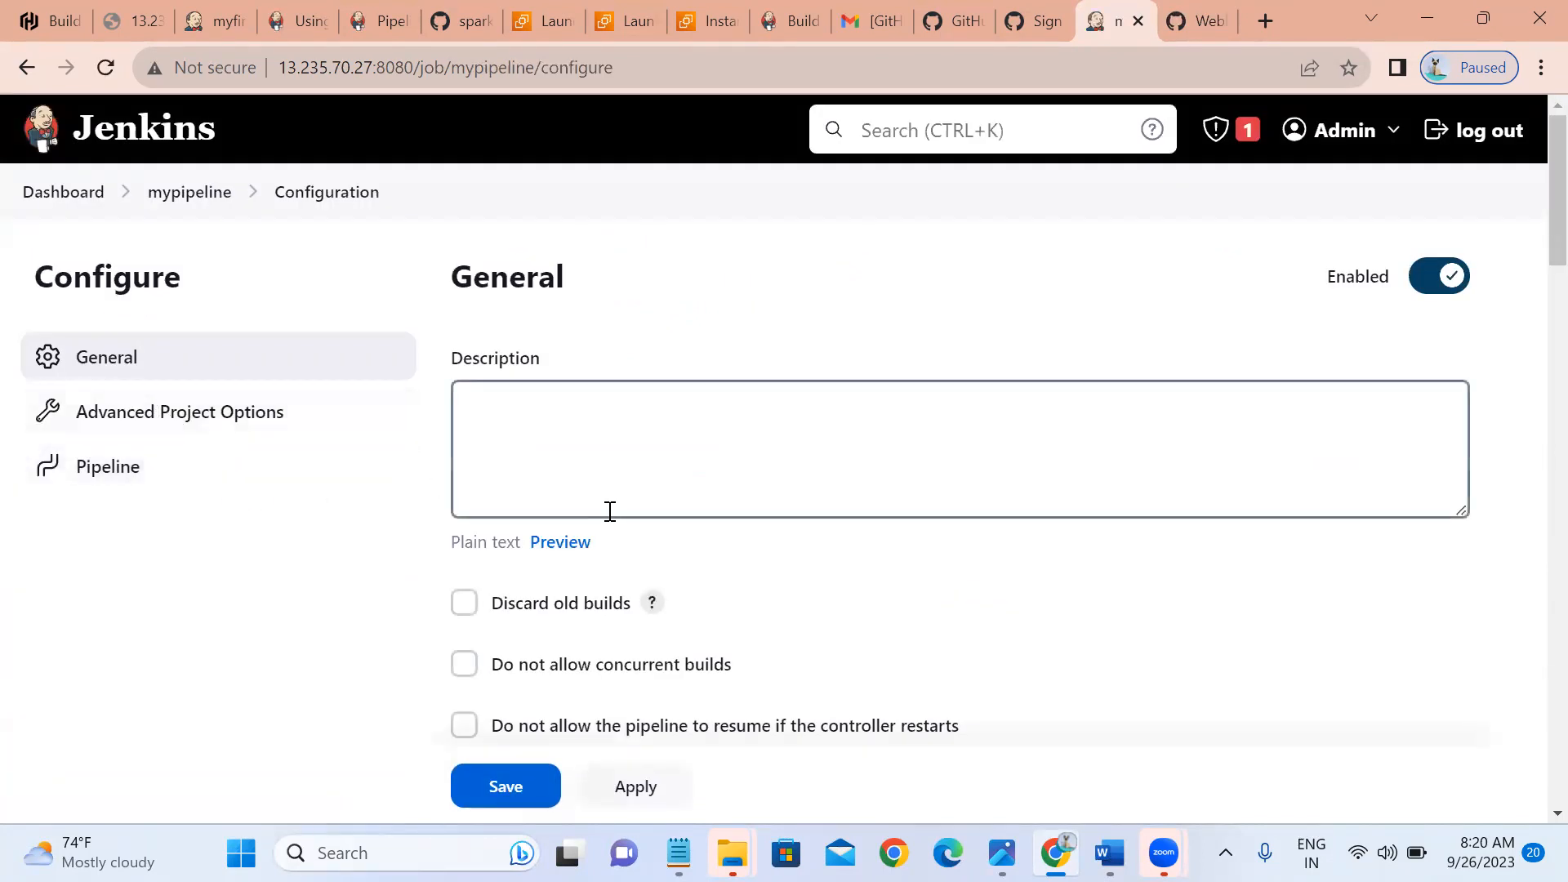
scroll(1534, 799, down, 8)
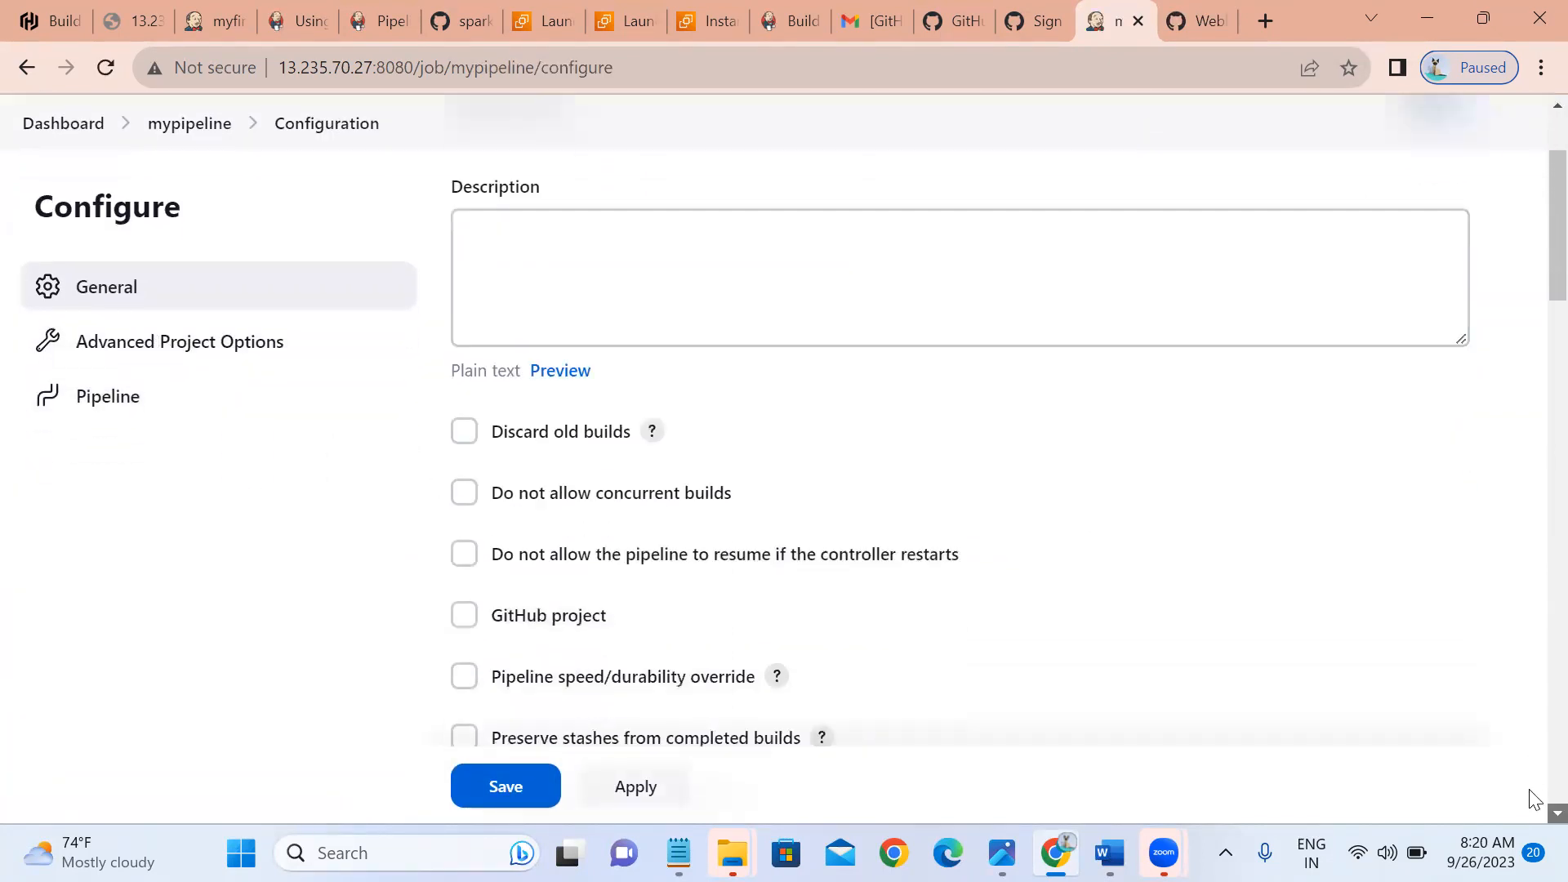
scroll(1534, 799, down, 2)
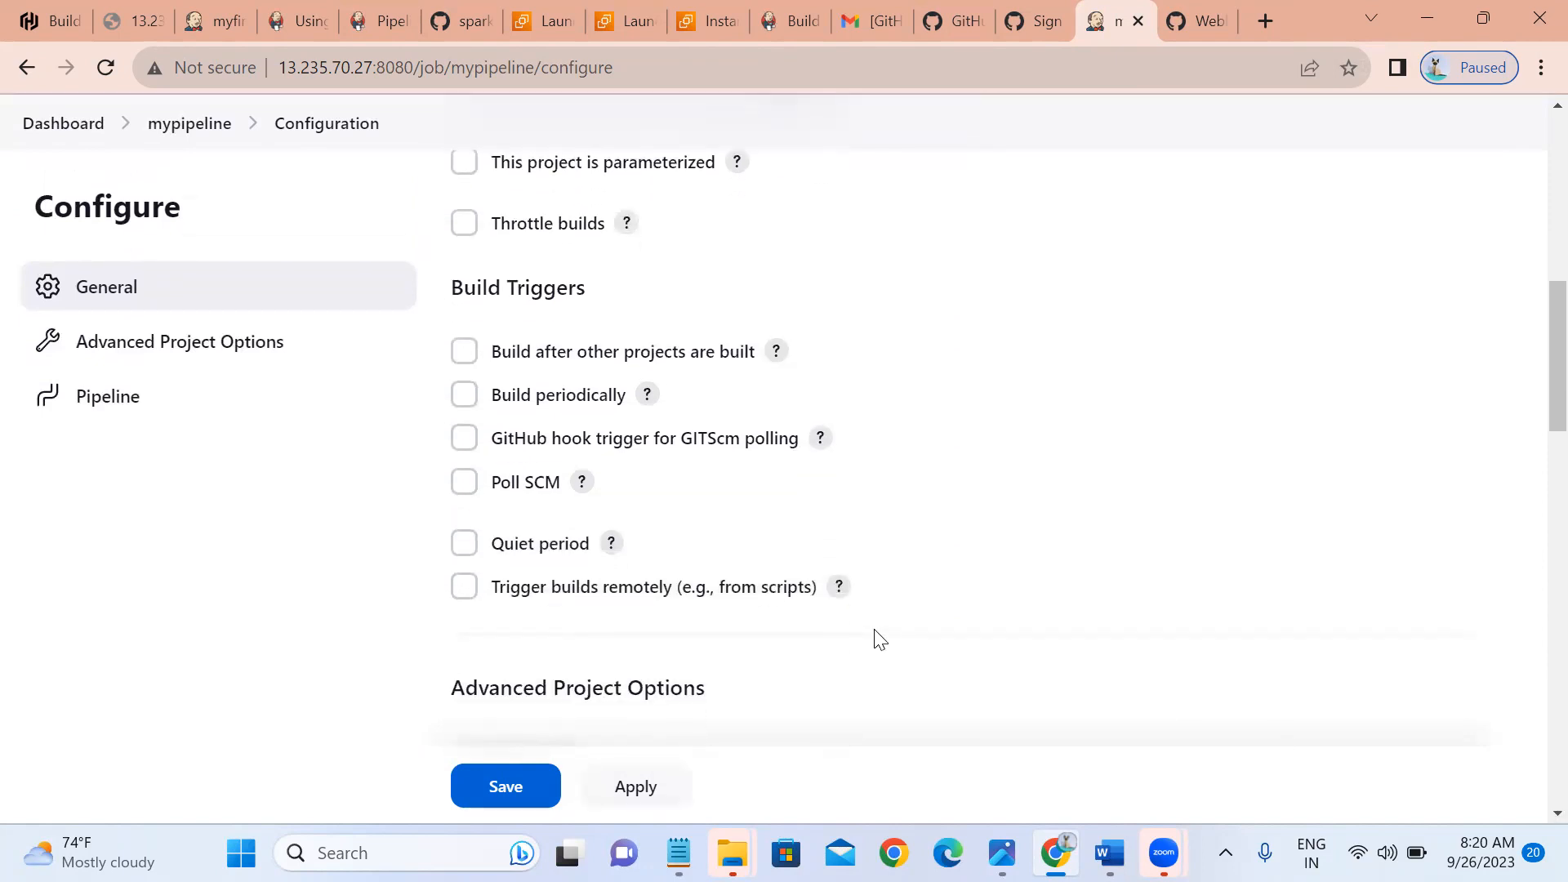
click(466, 447)
click(584, 796)
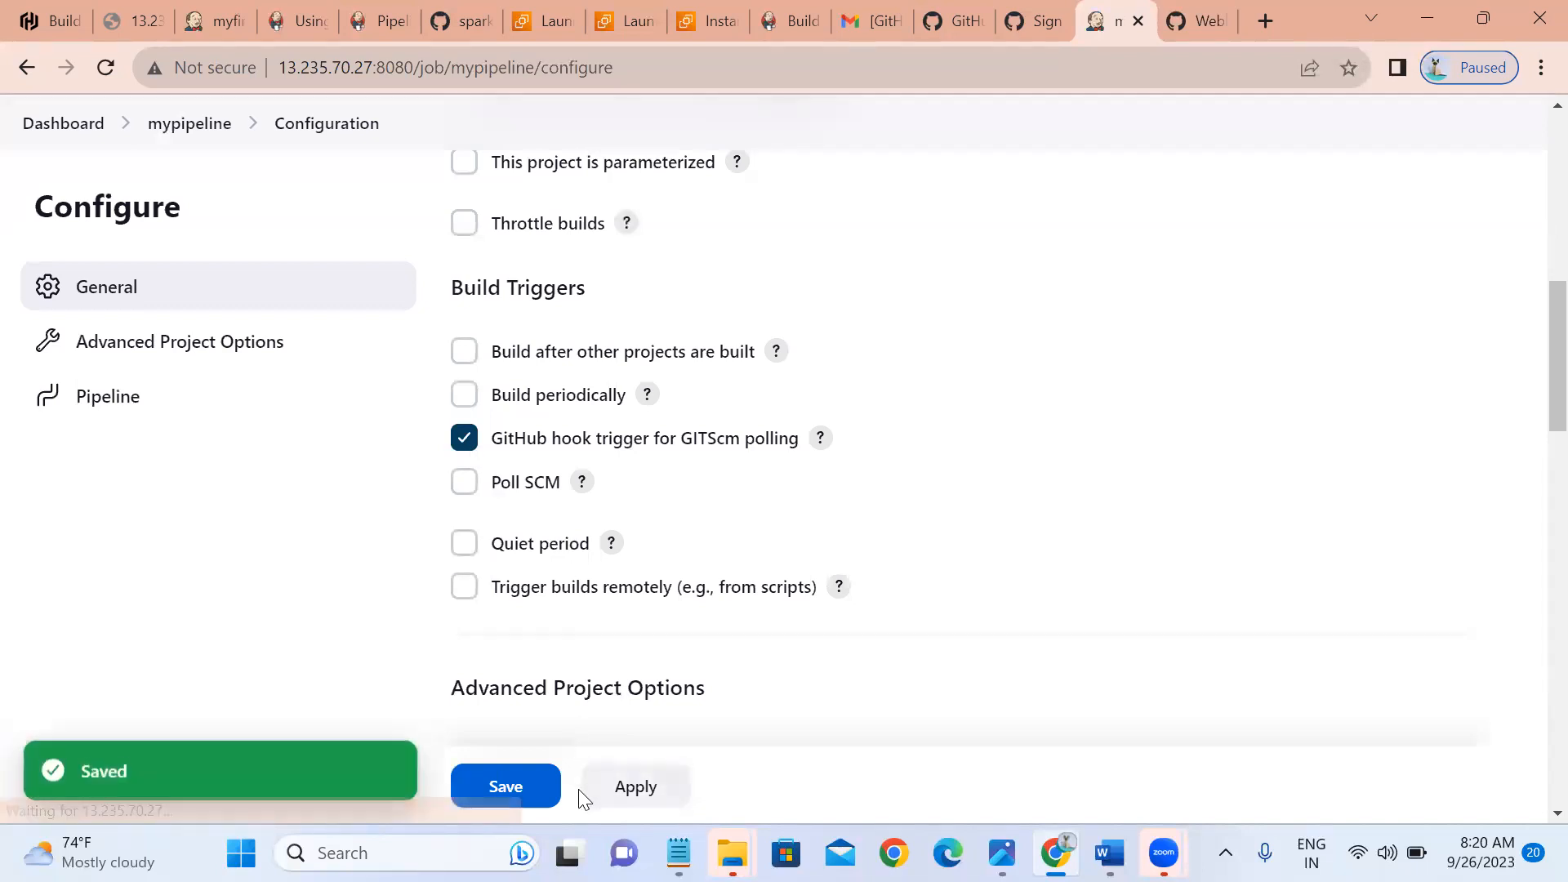
click(543, 789)
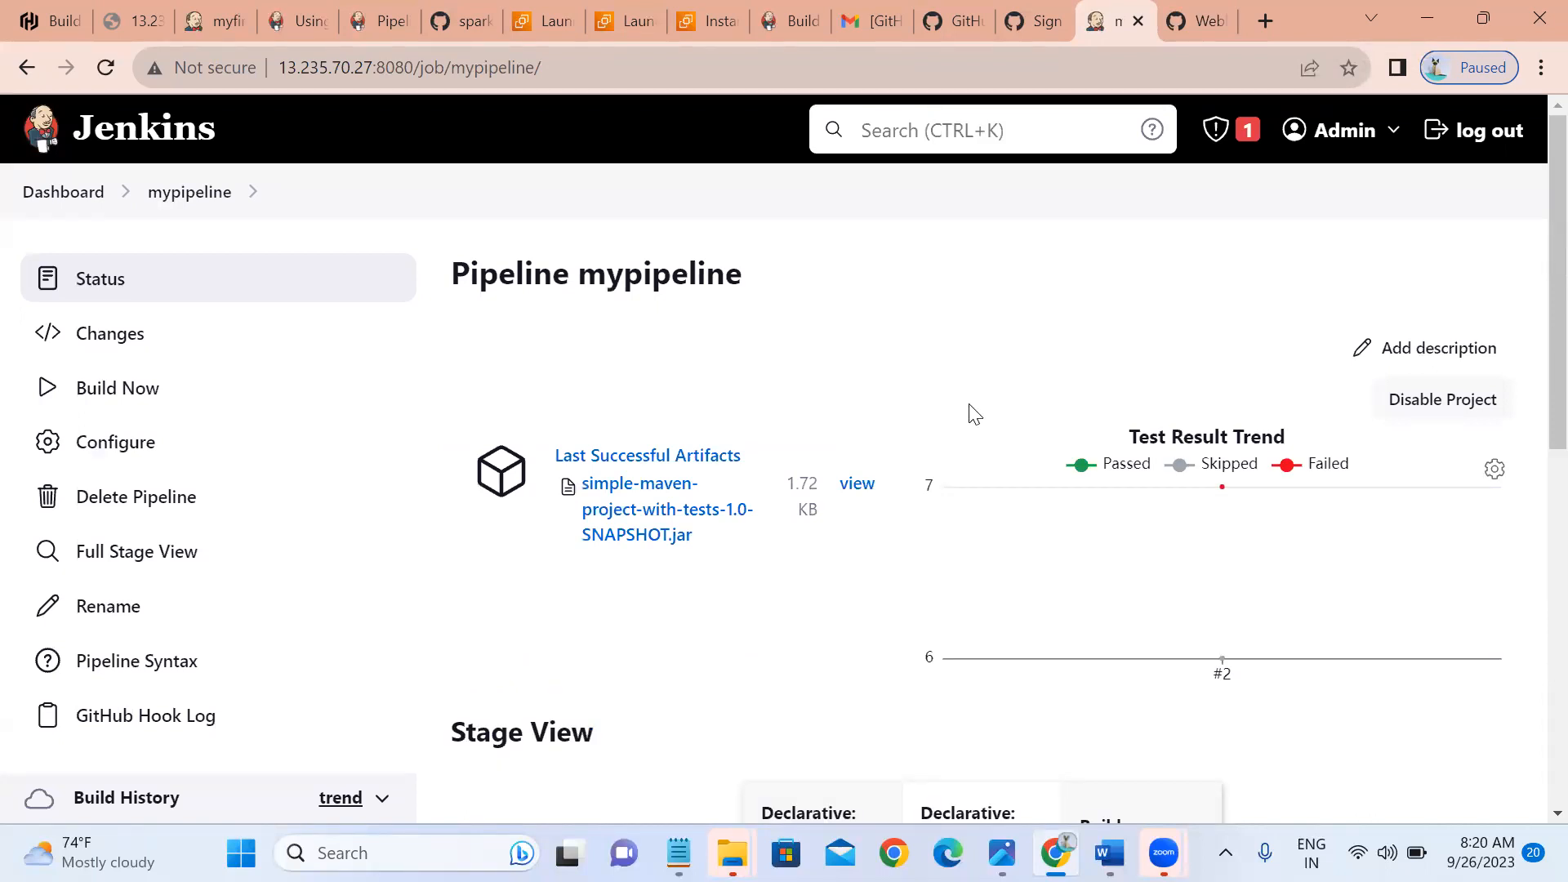
Append 'testing' to line 1 of newfile and commit it directly to master.
click(1196, 22)
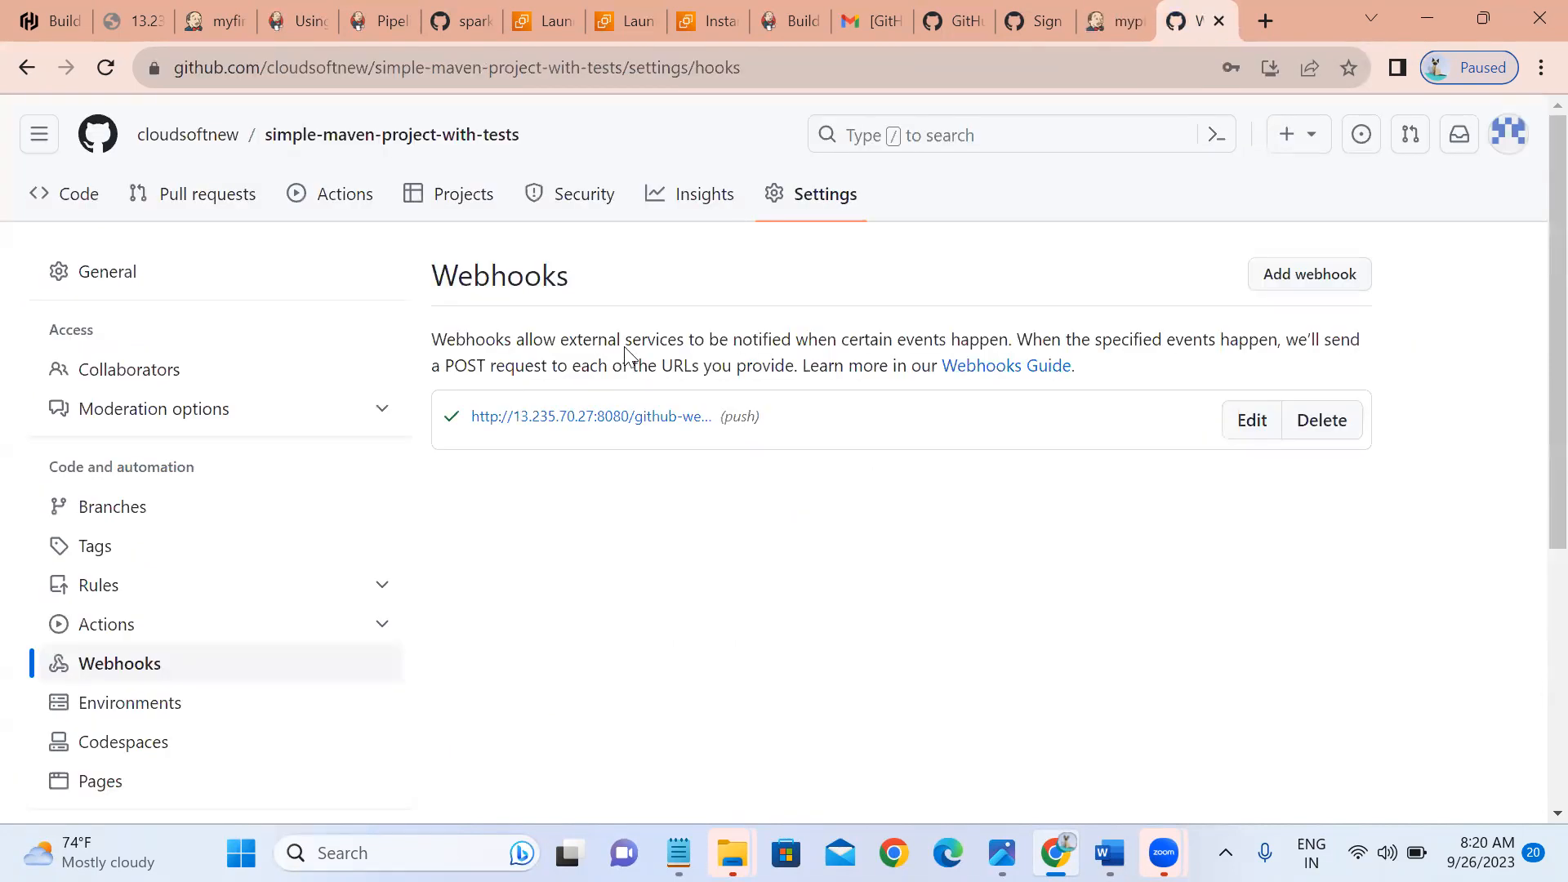
click(58, 229)
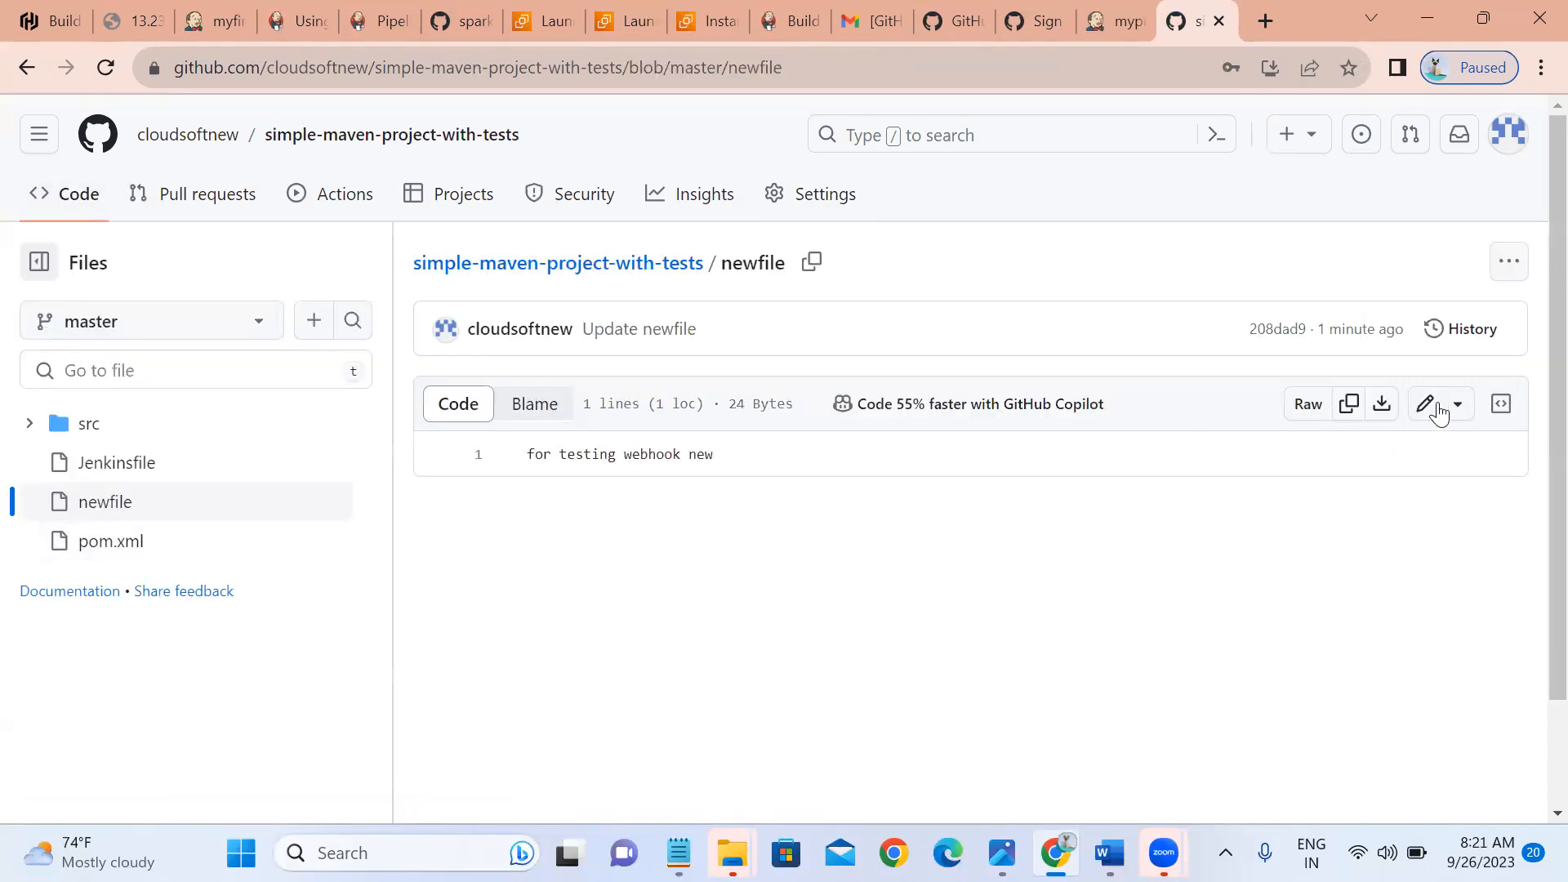
click(1428, 406)
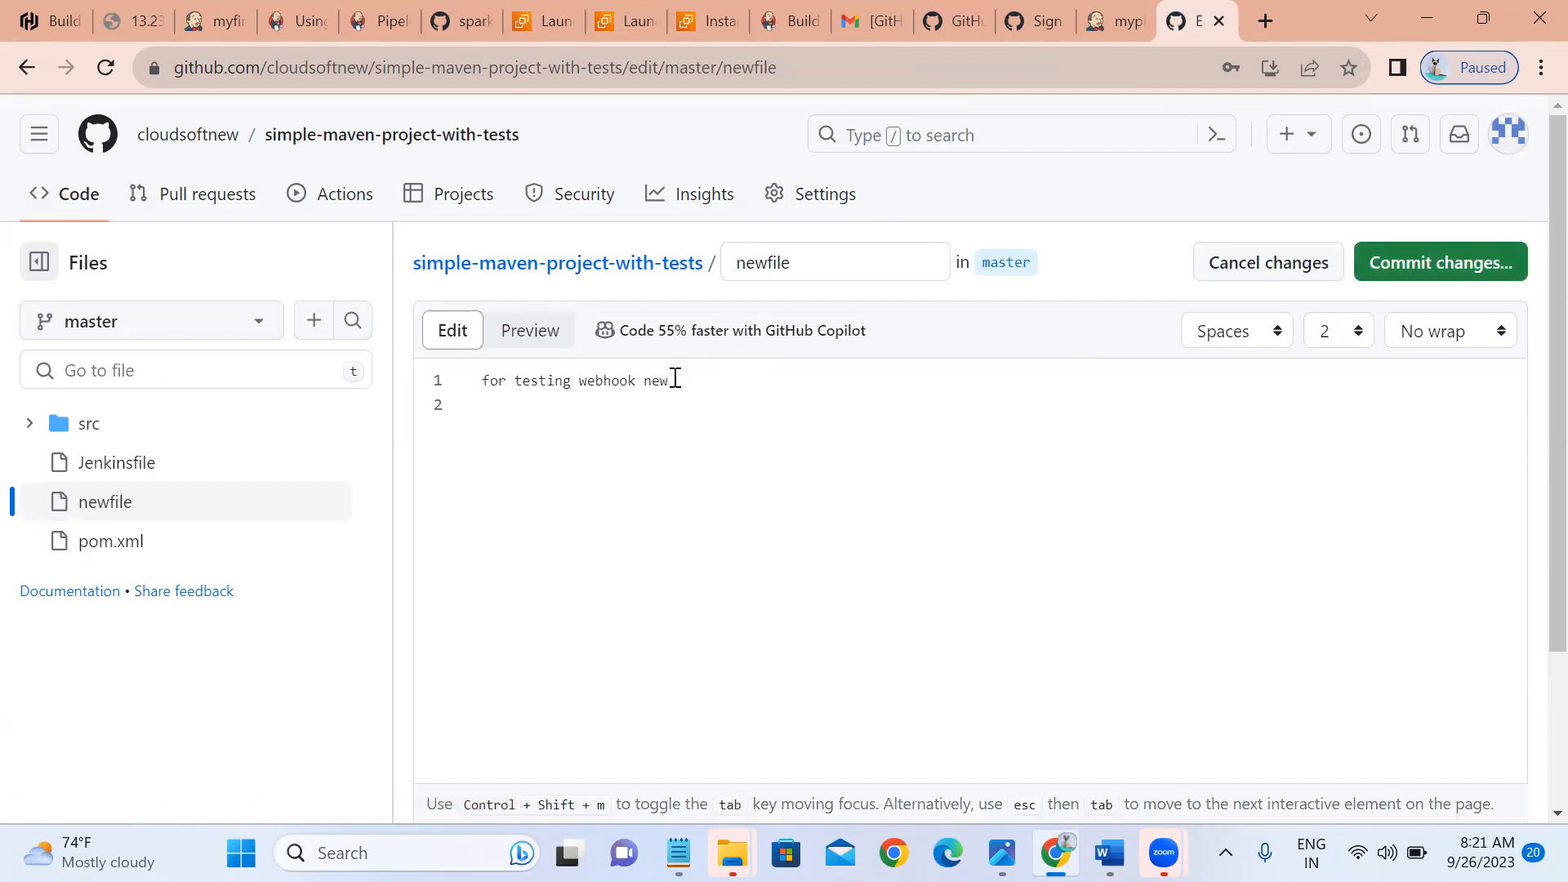
click(675, 378)
text(testing)
click(1463, 280)
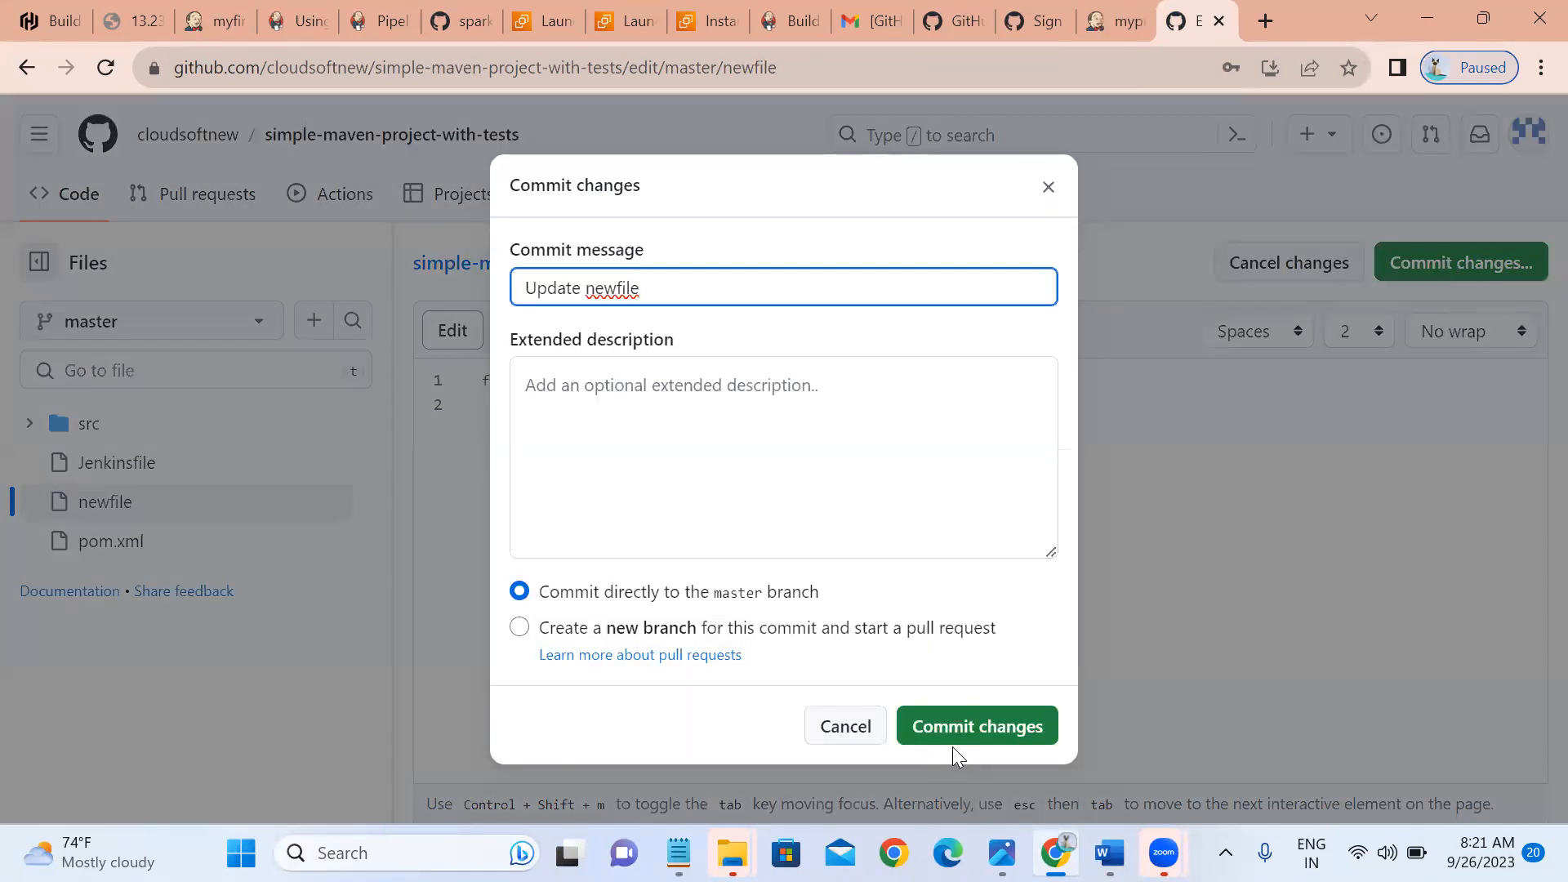
click(946, 745)
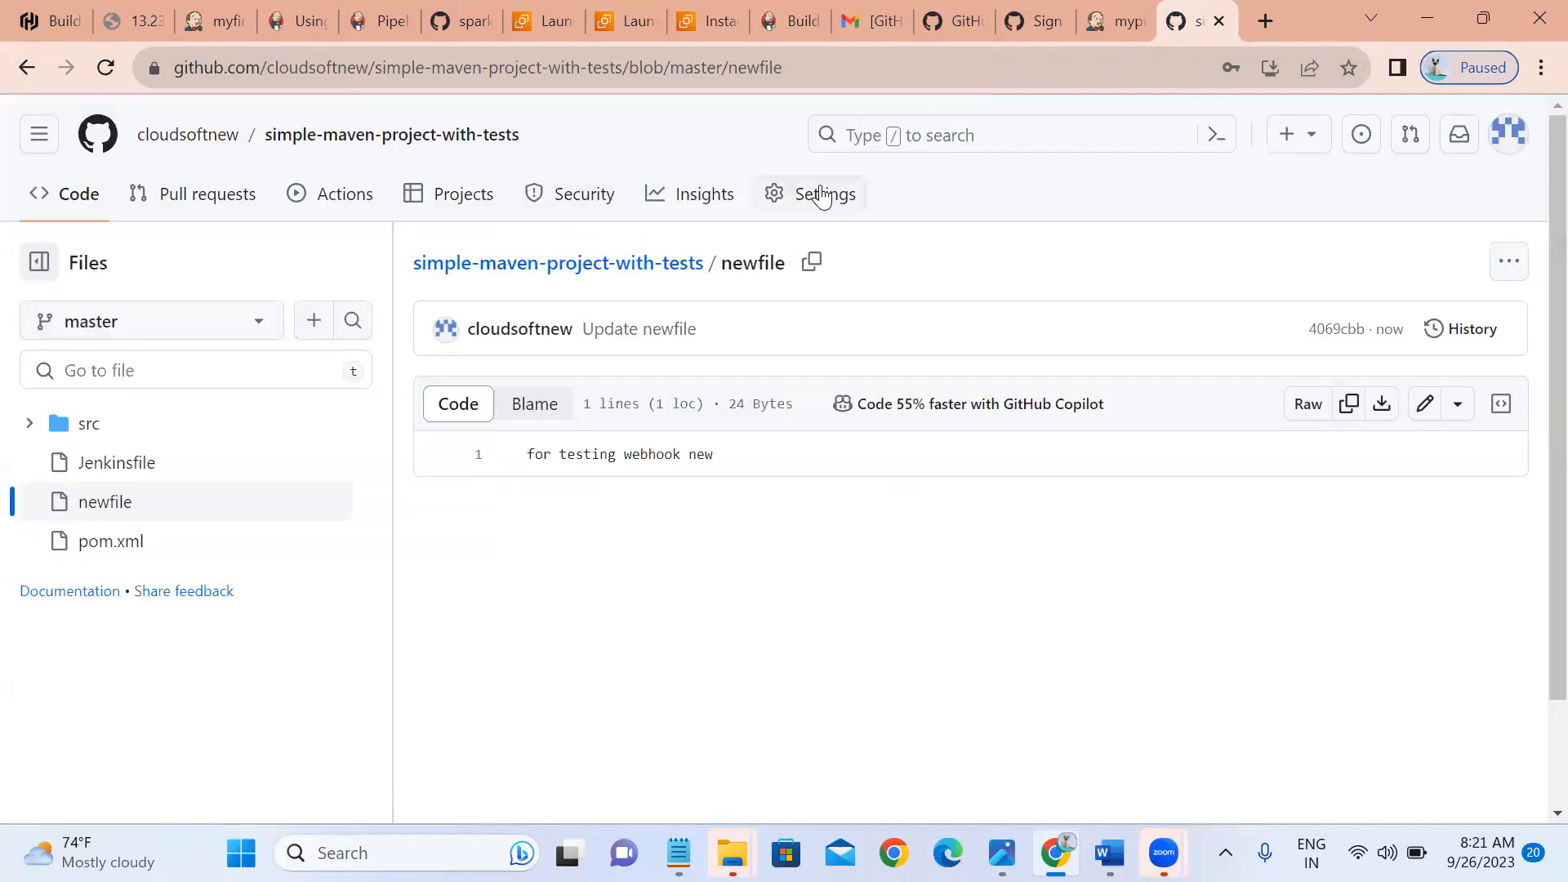
Show the Jenkins webhook's Recent Deliveries under the repository's Settings > Webhooks.
click(823, 196)
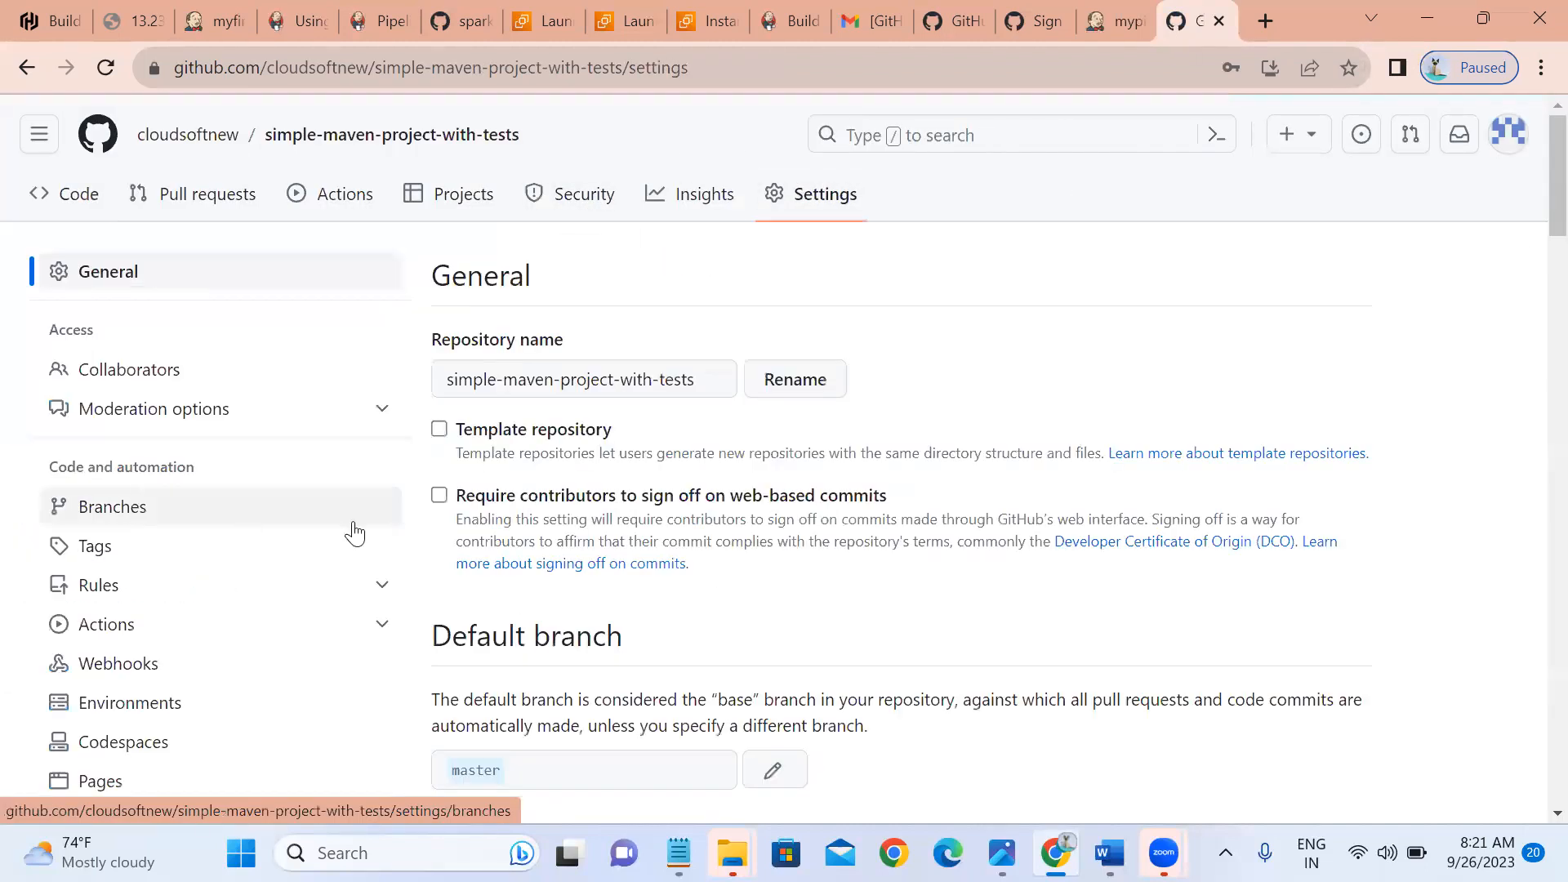
click(96, 677)
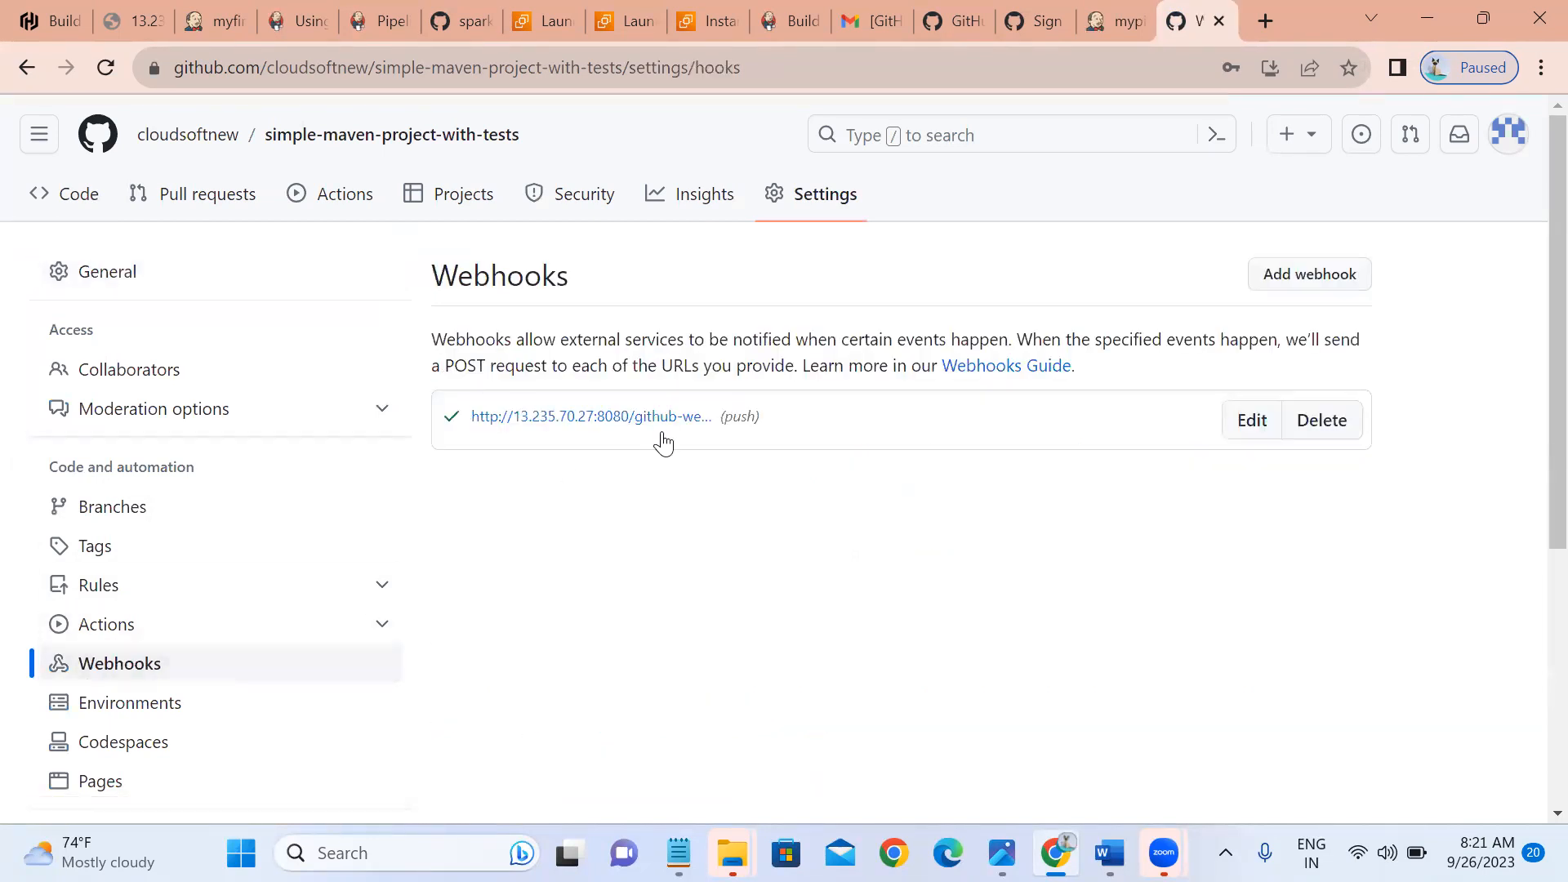
click(530, 429)
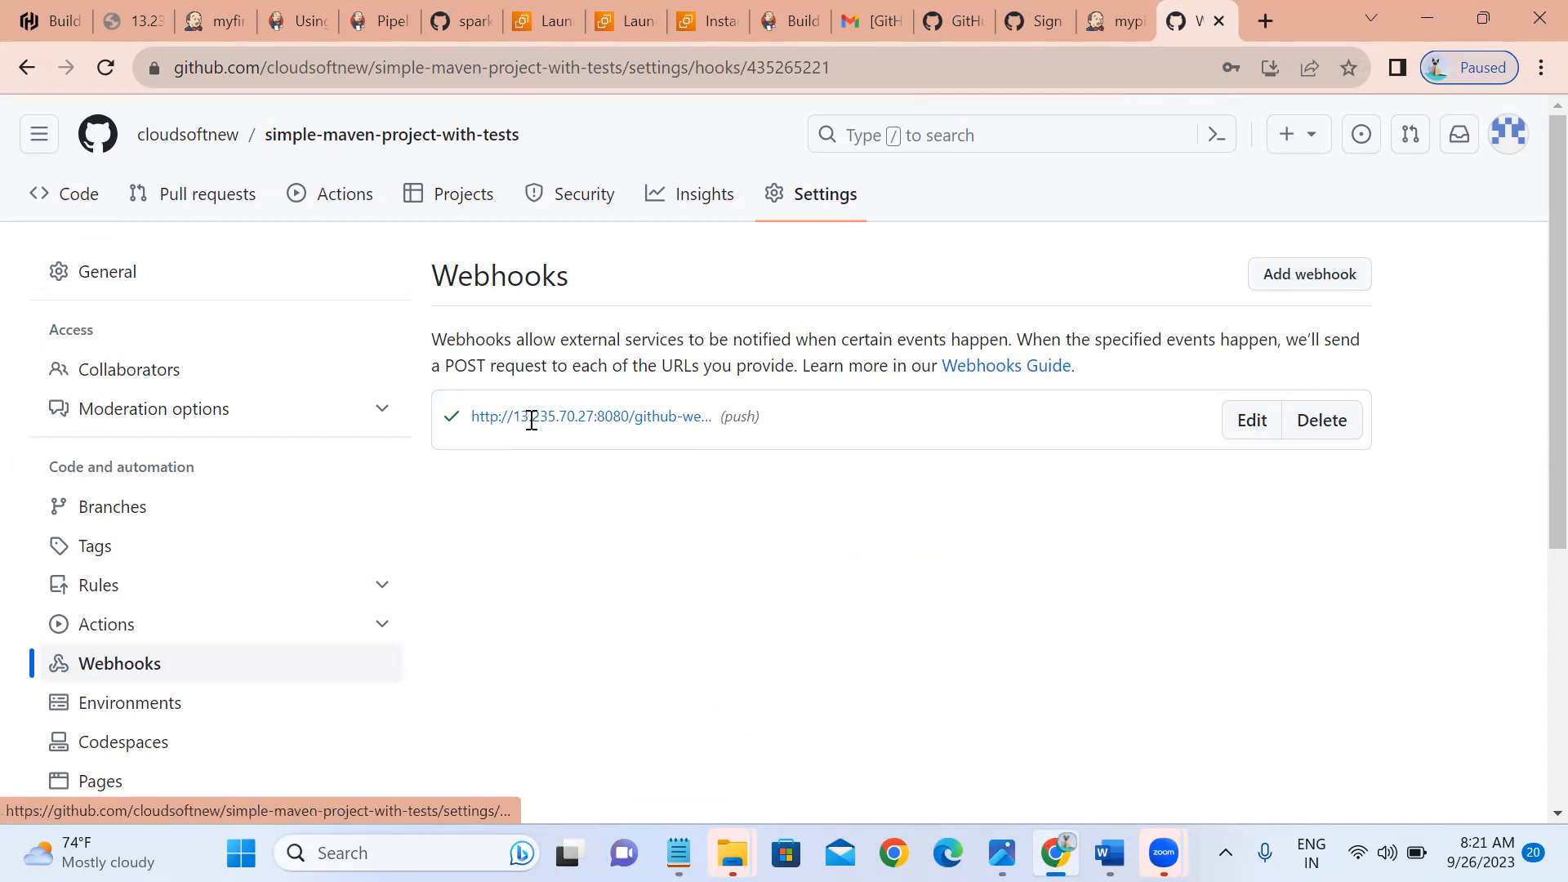
click(608, 357)
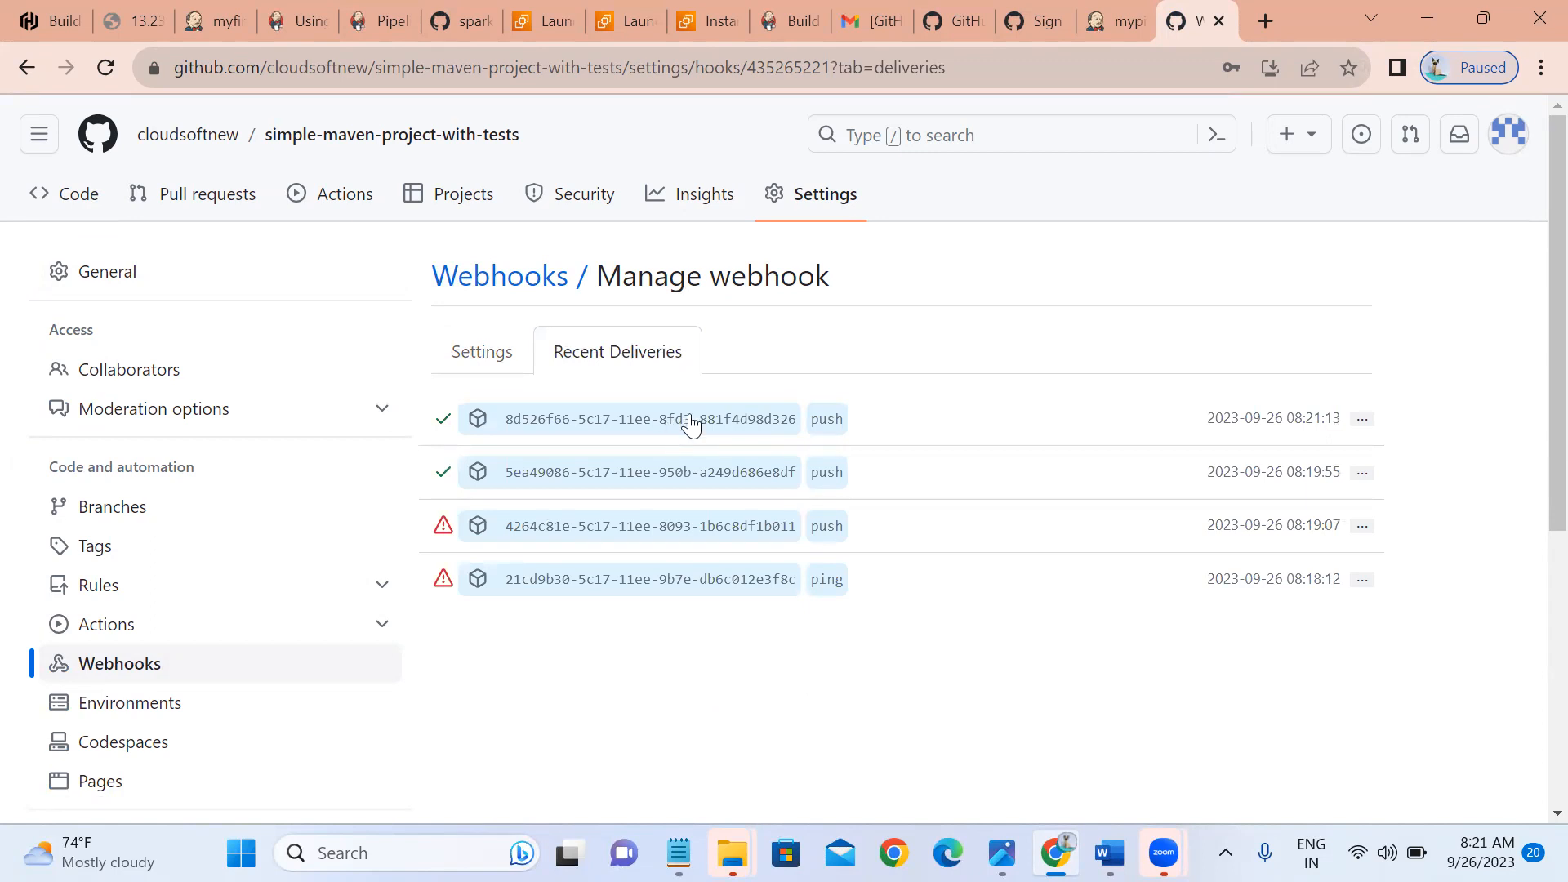
Reload mypipeline in Jenkins and find build #3 with 3 commits in the Stage View.
click(1124, 13)
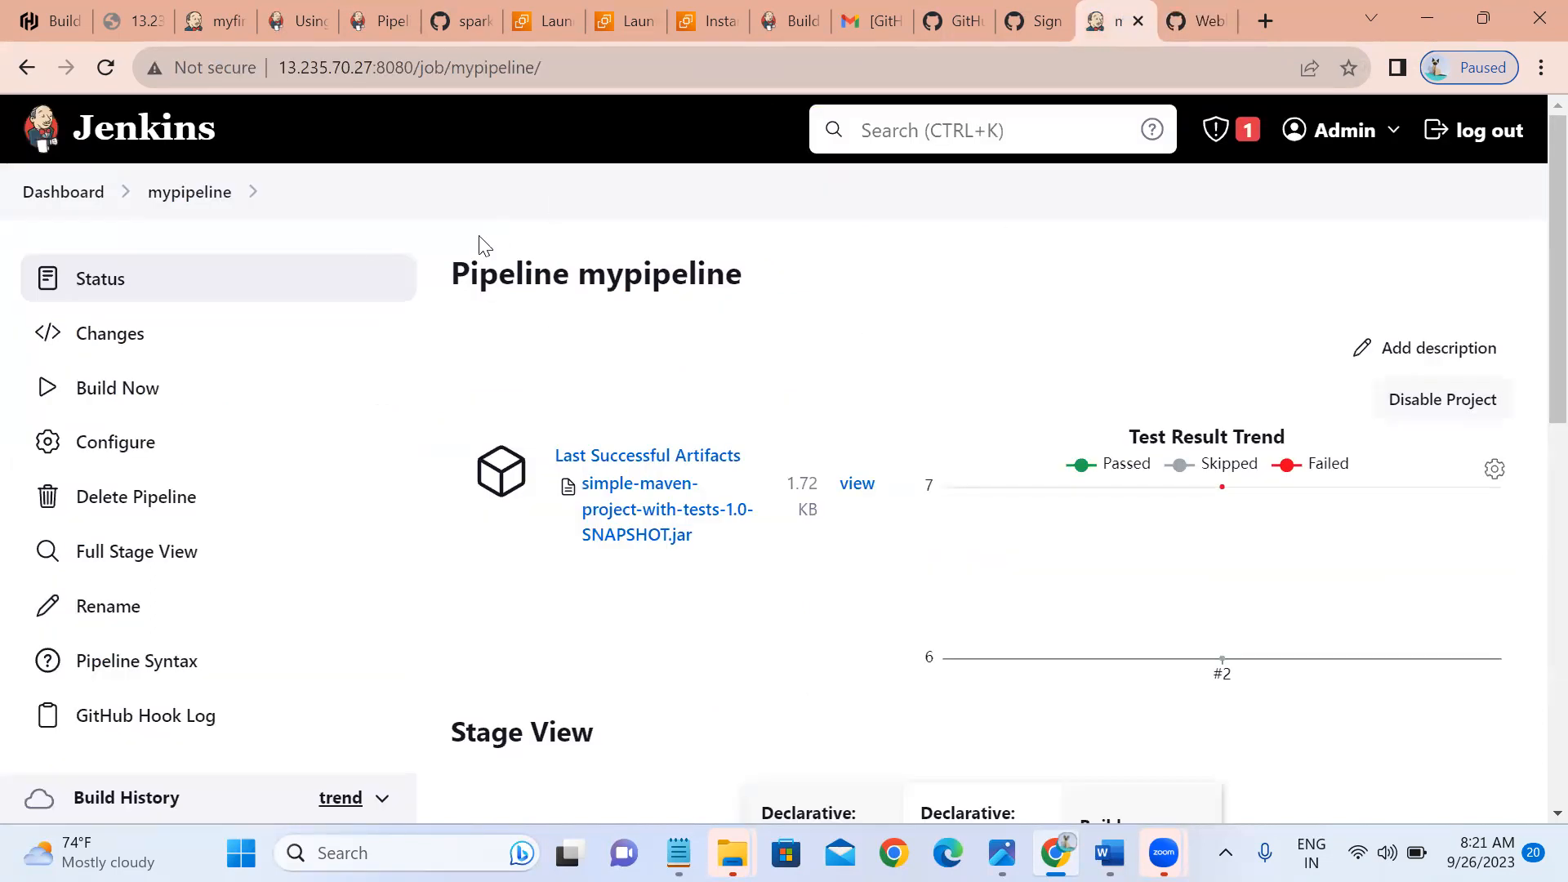
click(177, 204)
scroll(112, 627, down, 4)
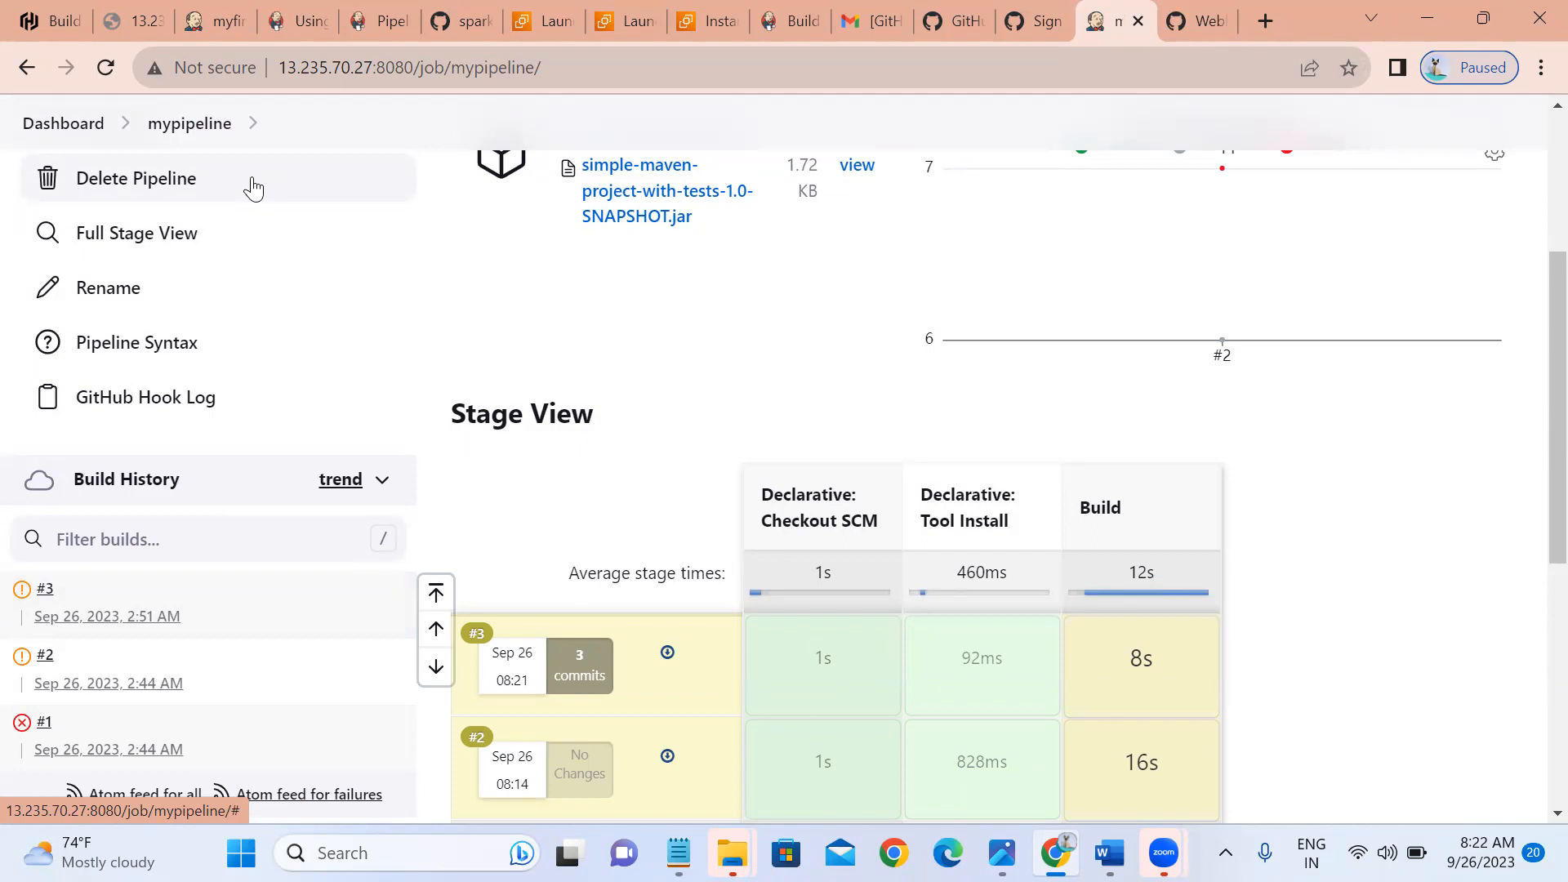
Go from the Dashboard to mypipeline's Configure page showing its General settings.
click(86, 126)
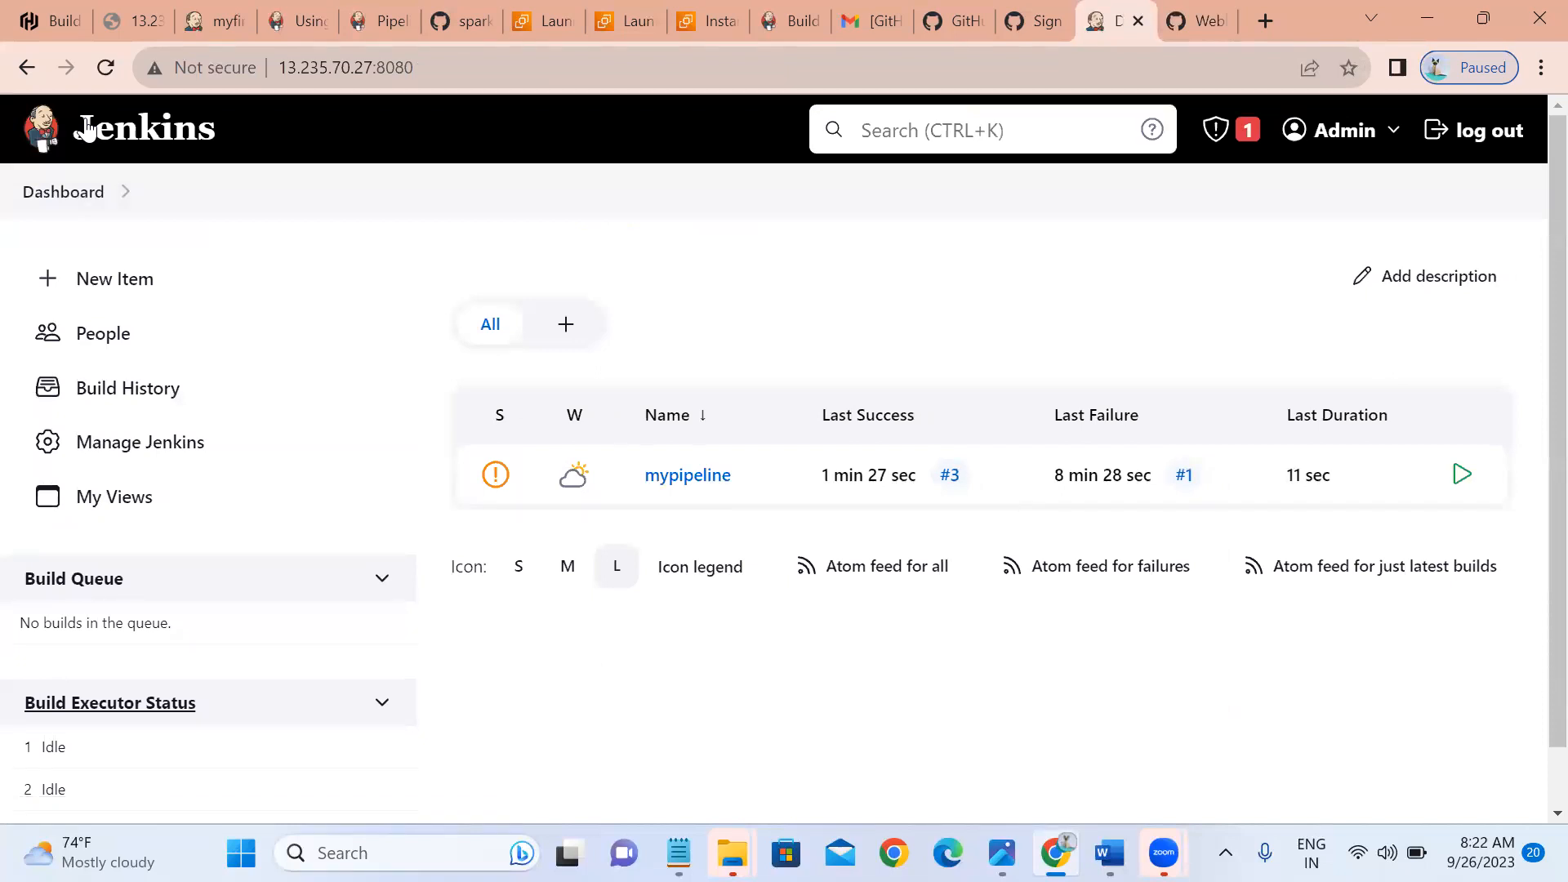
click(139, 447)
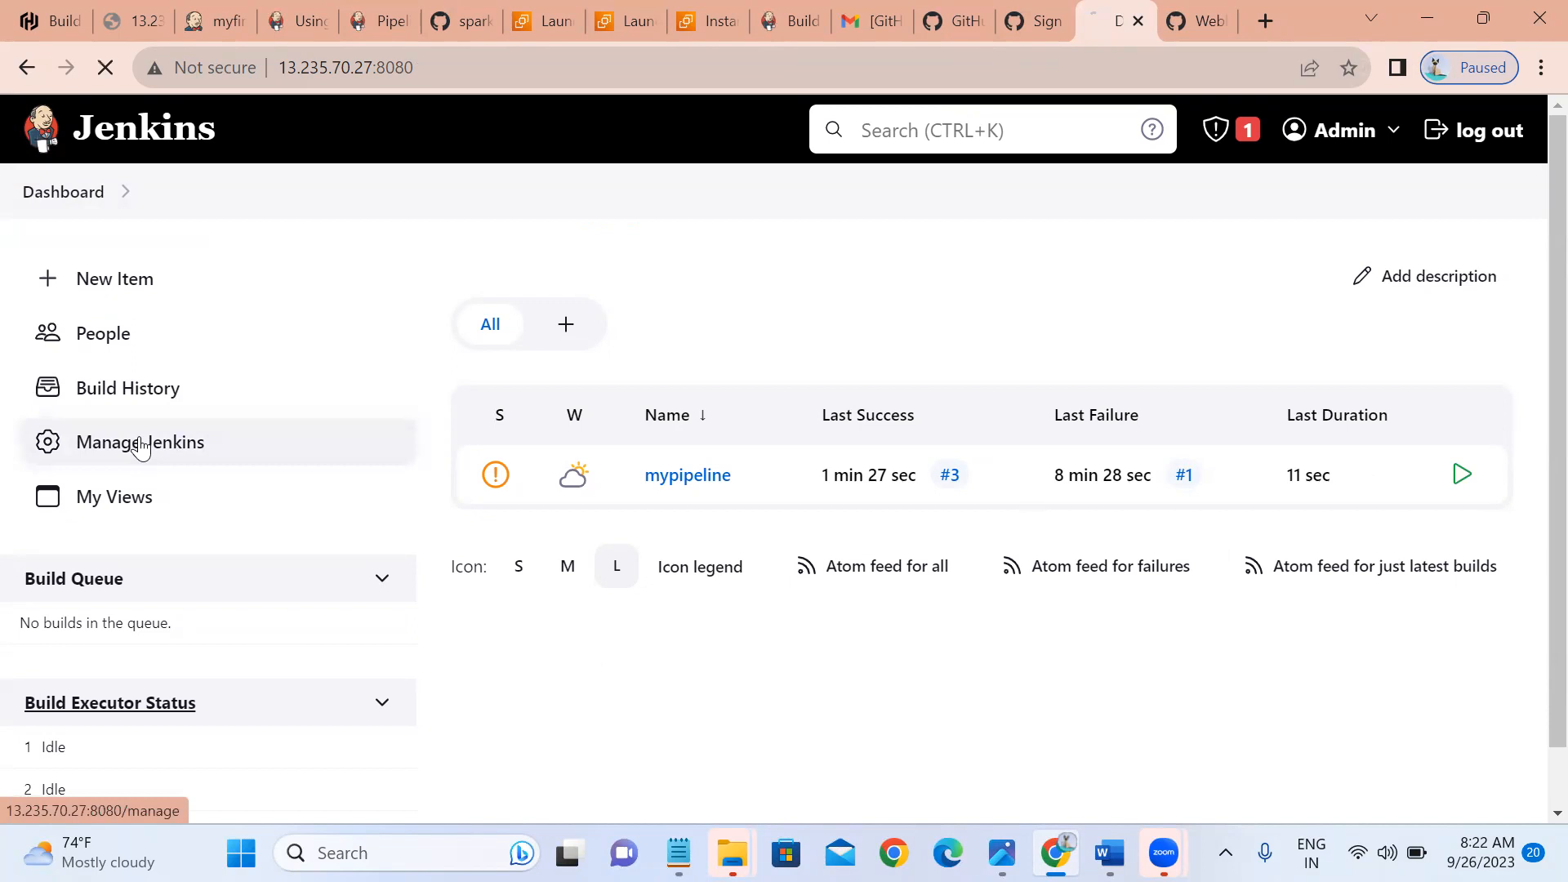
click(59, 199)
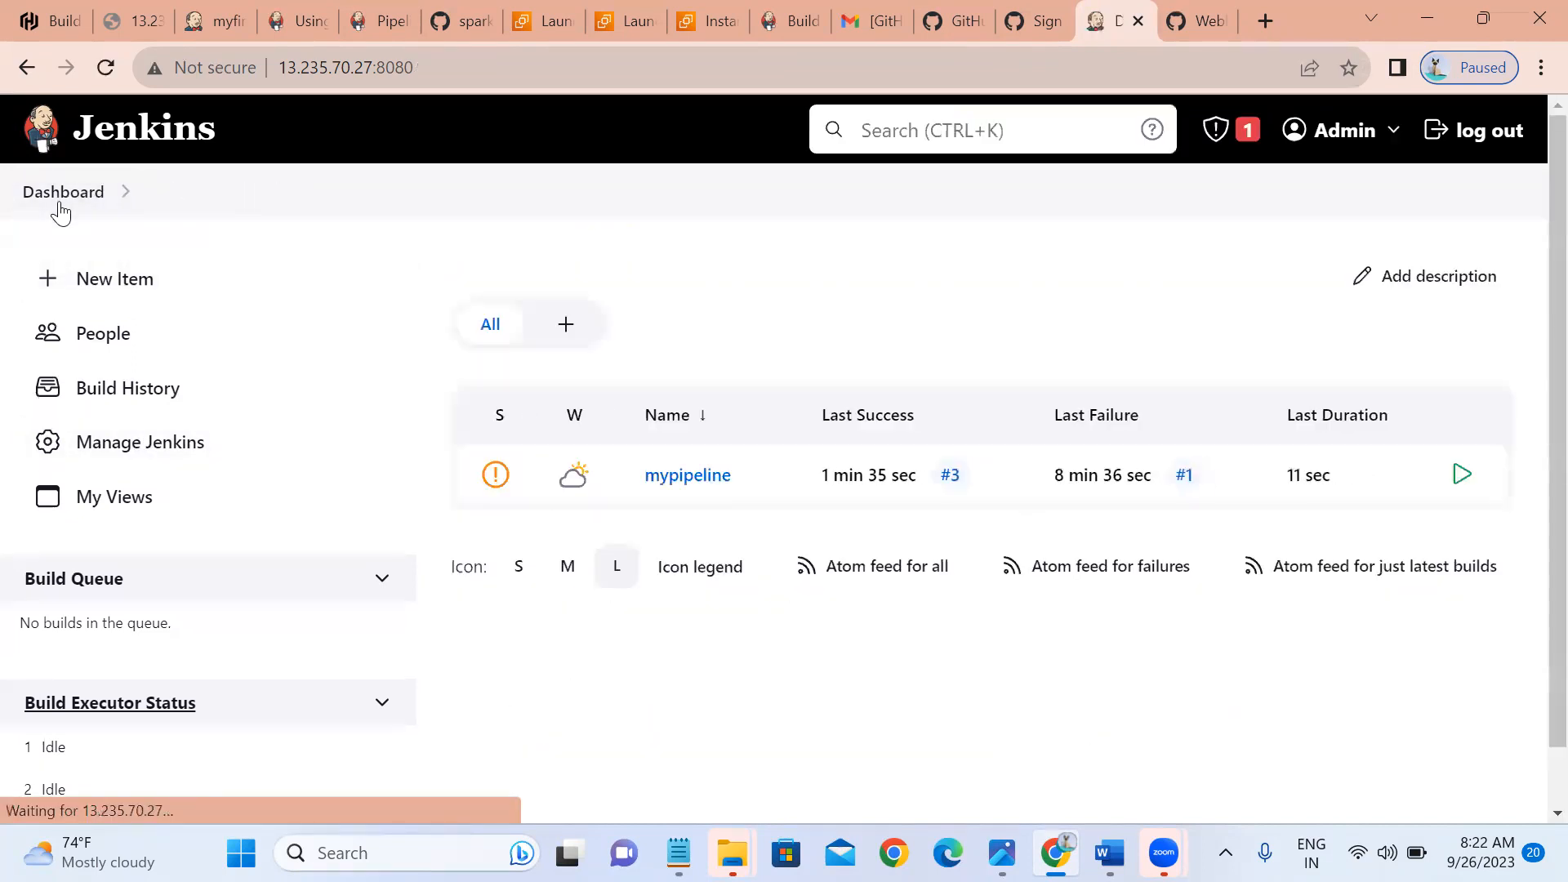
click(689, 478)
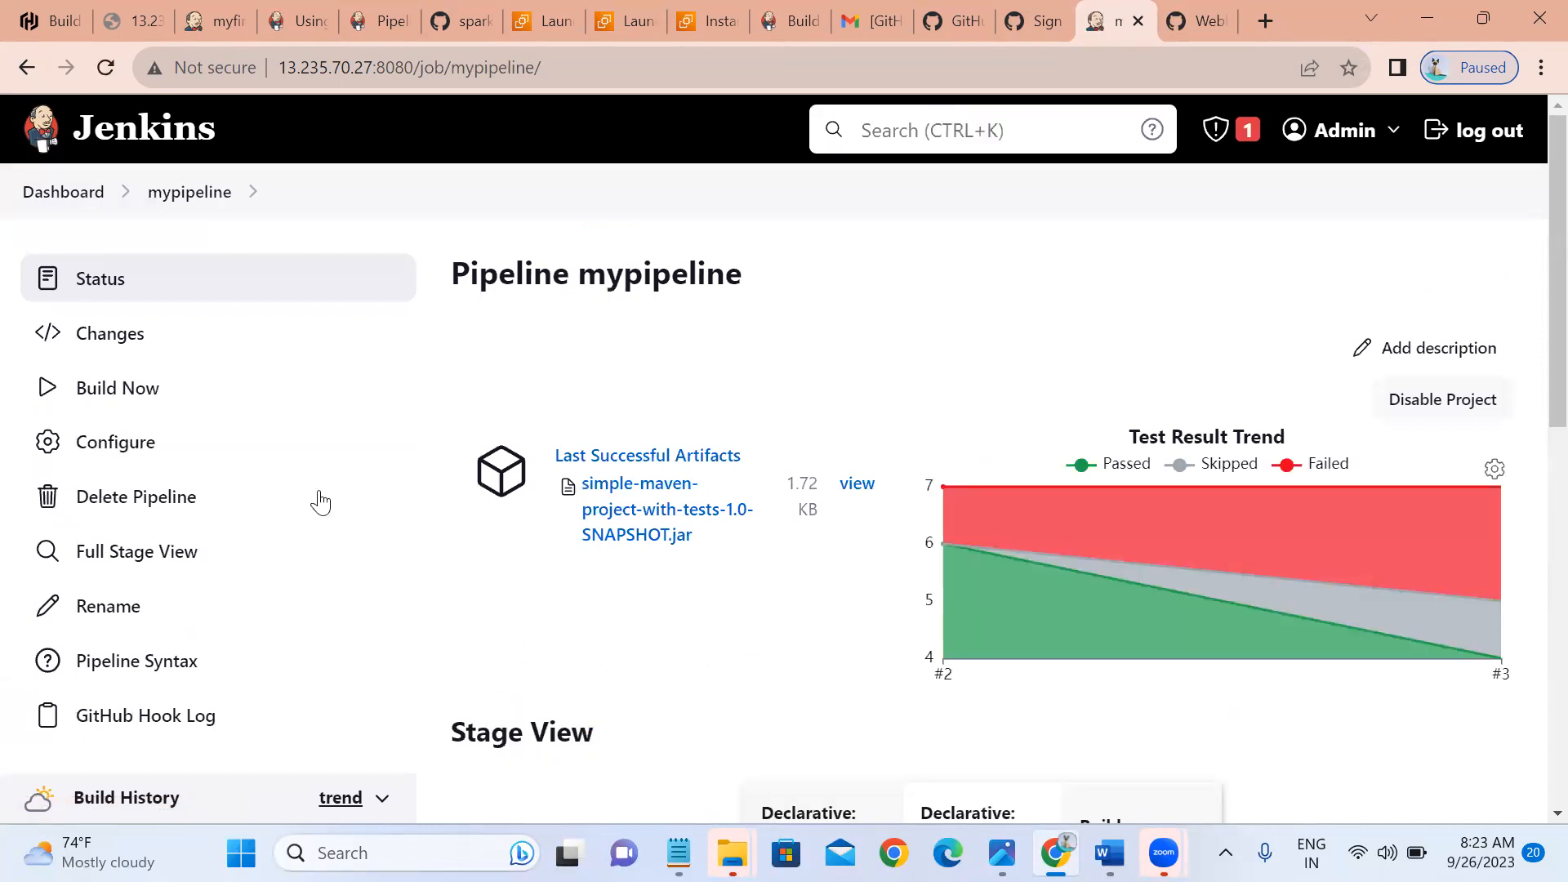
click(123, 444)
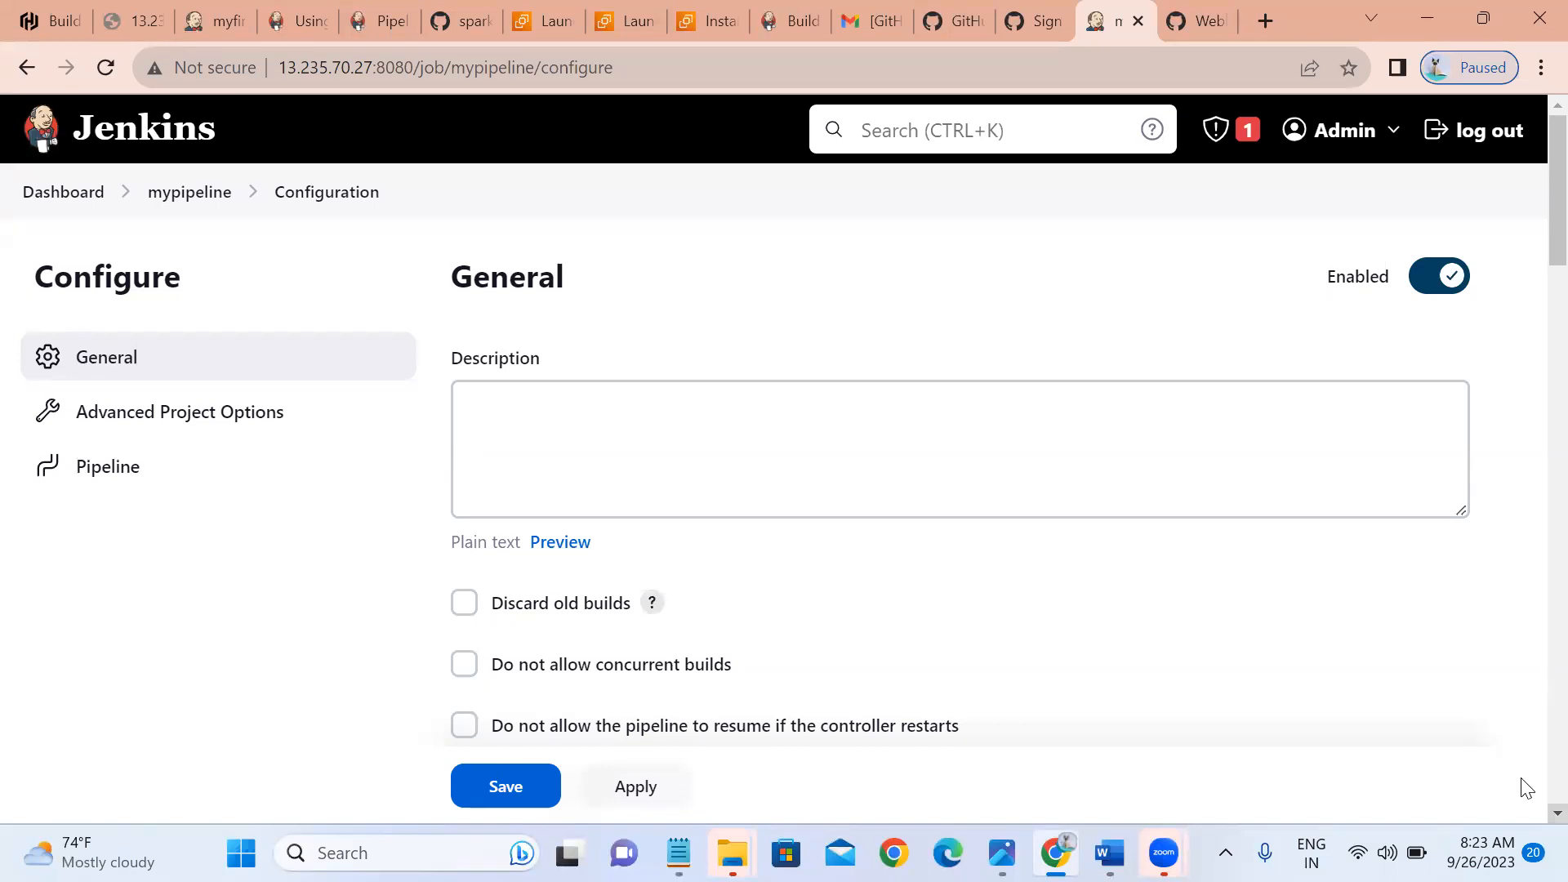
Untick the GitHub hook trigger and tick Poll SCM, showing the cron schedule help.
scroll(1526, 789, down, 5)
scroll(1526, 788, down, 3)
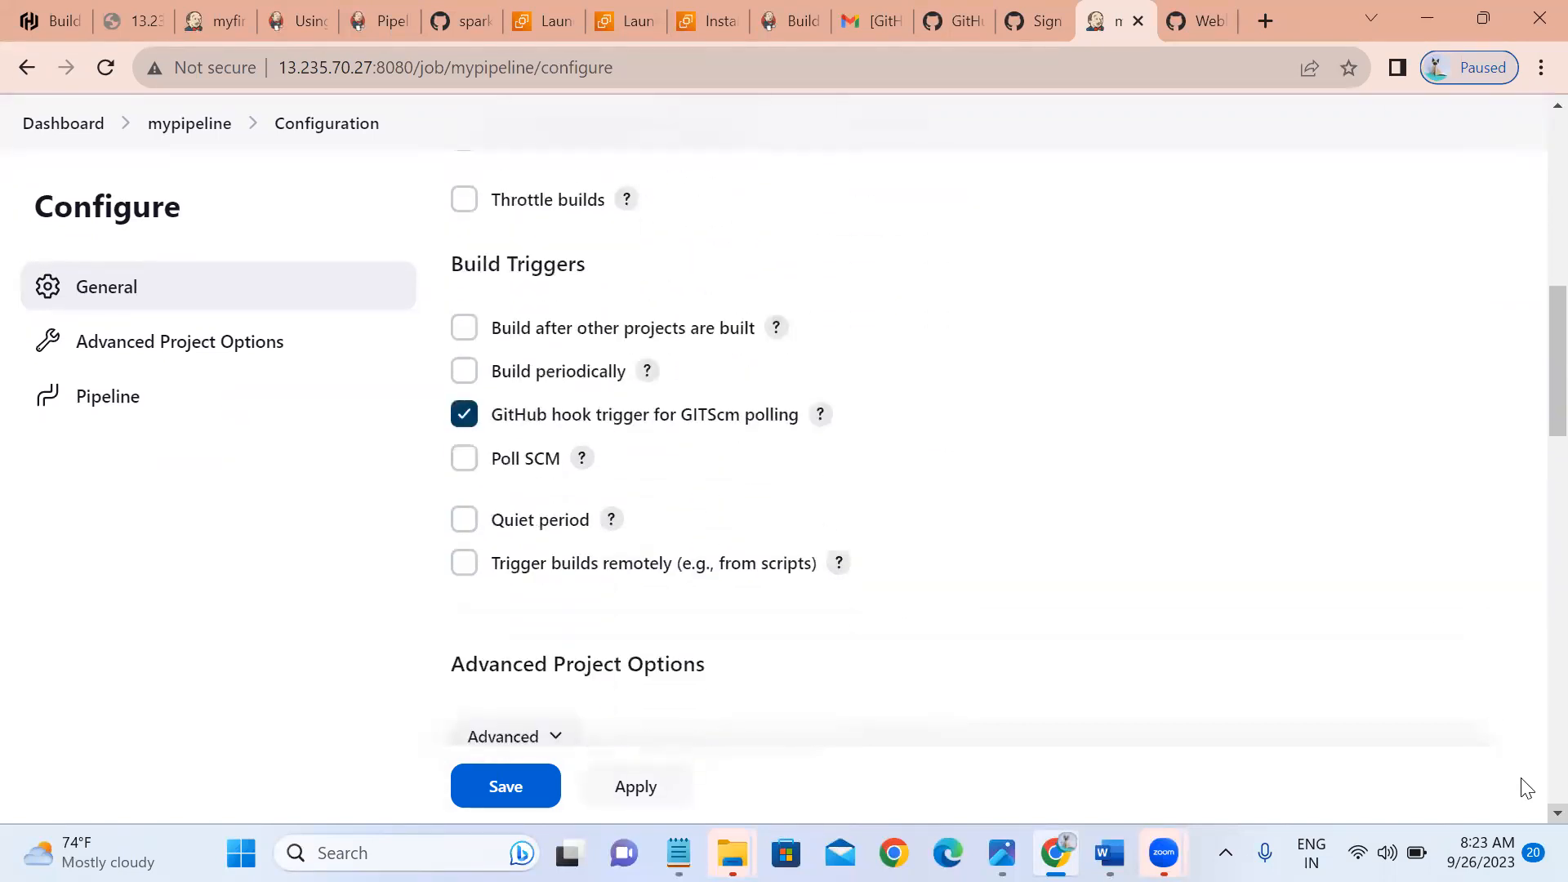
click(463, 416)
click(465, 461)
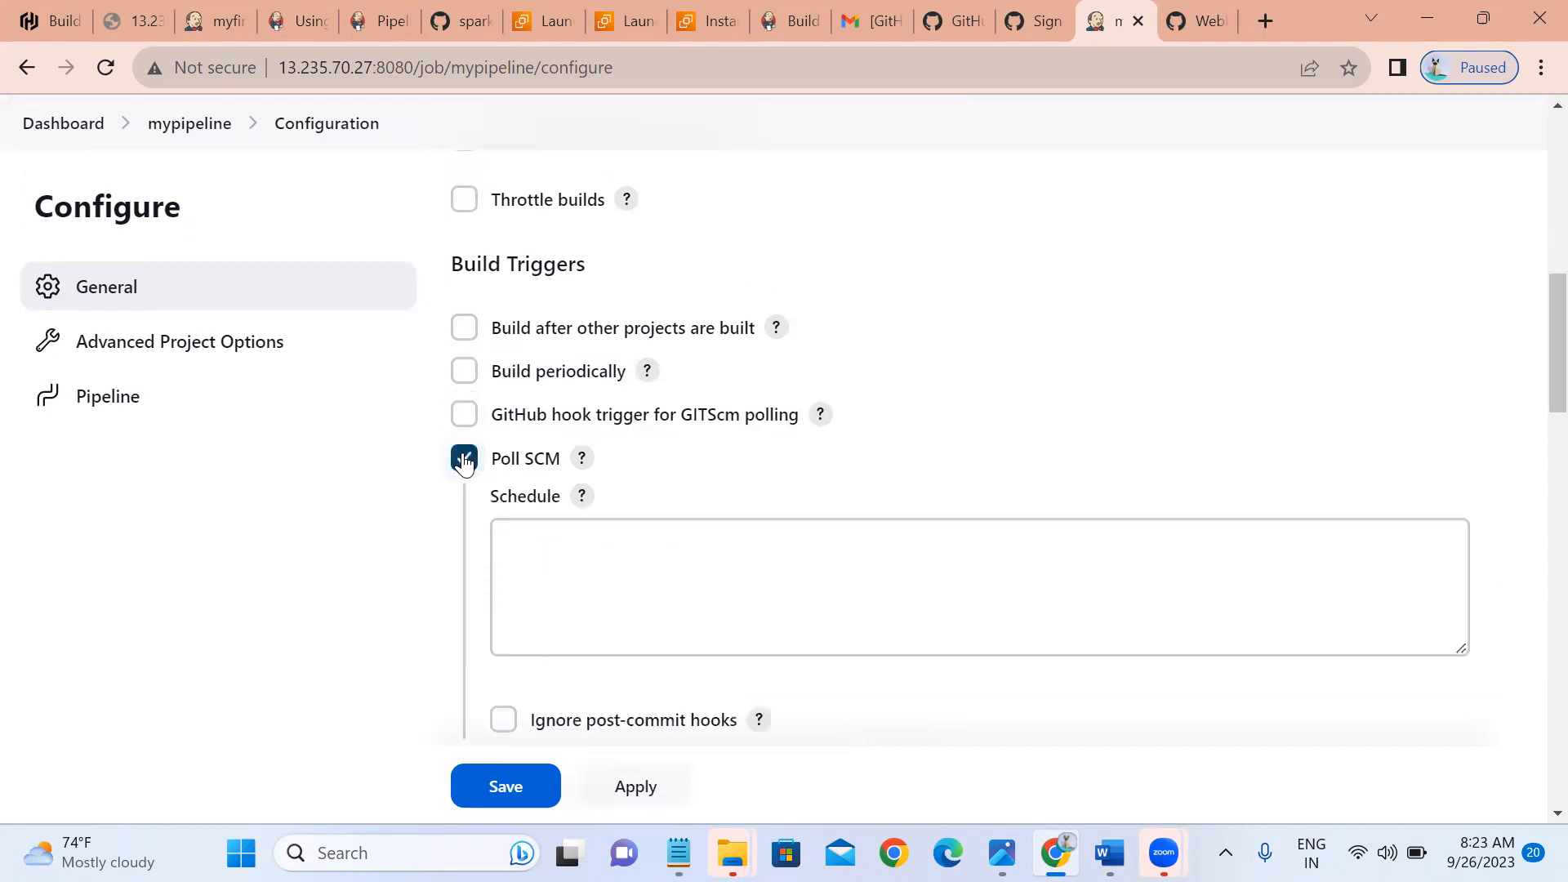
click(553, 566)
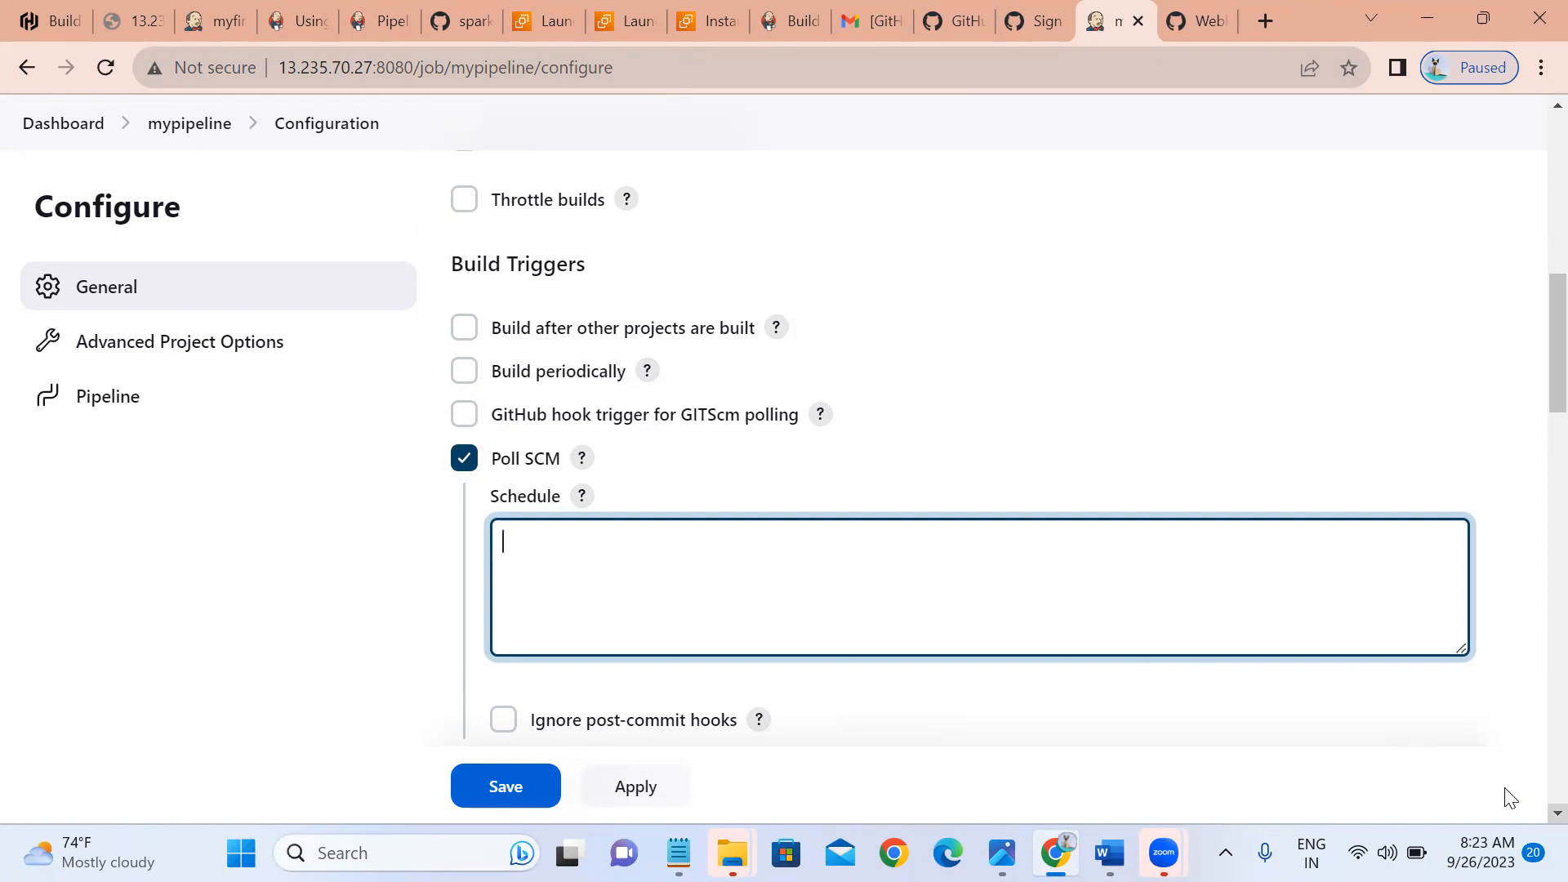
scroll(1510, 799, down, 3)
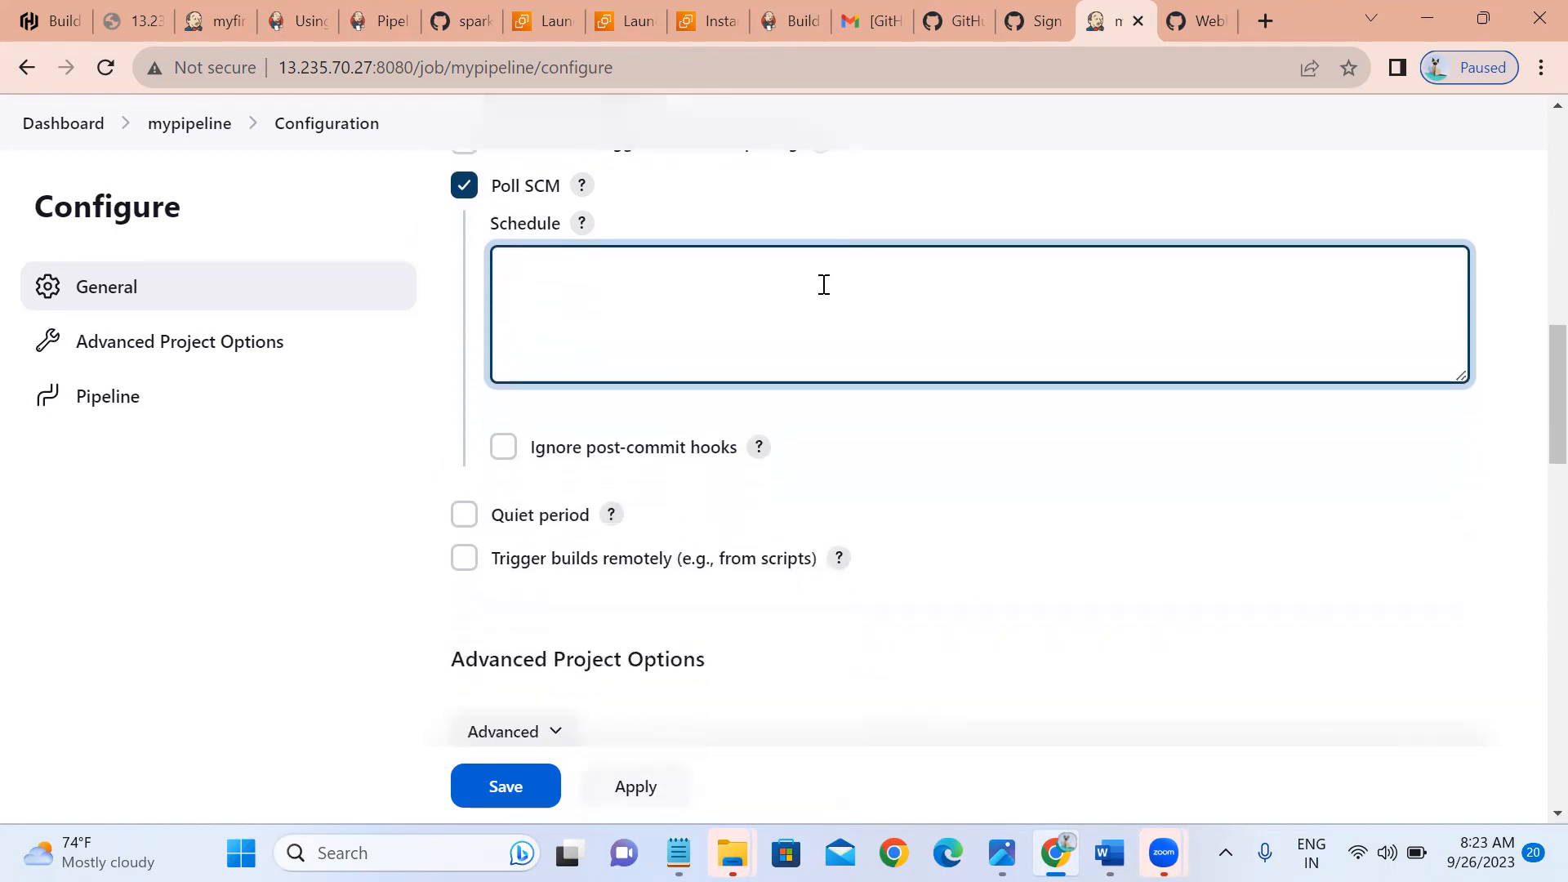
click(582, 224)
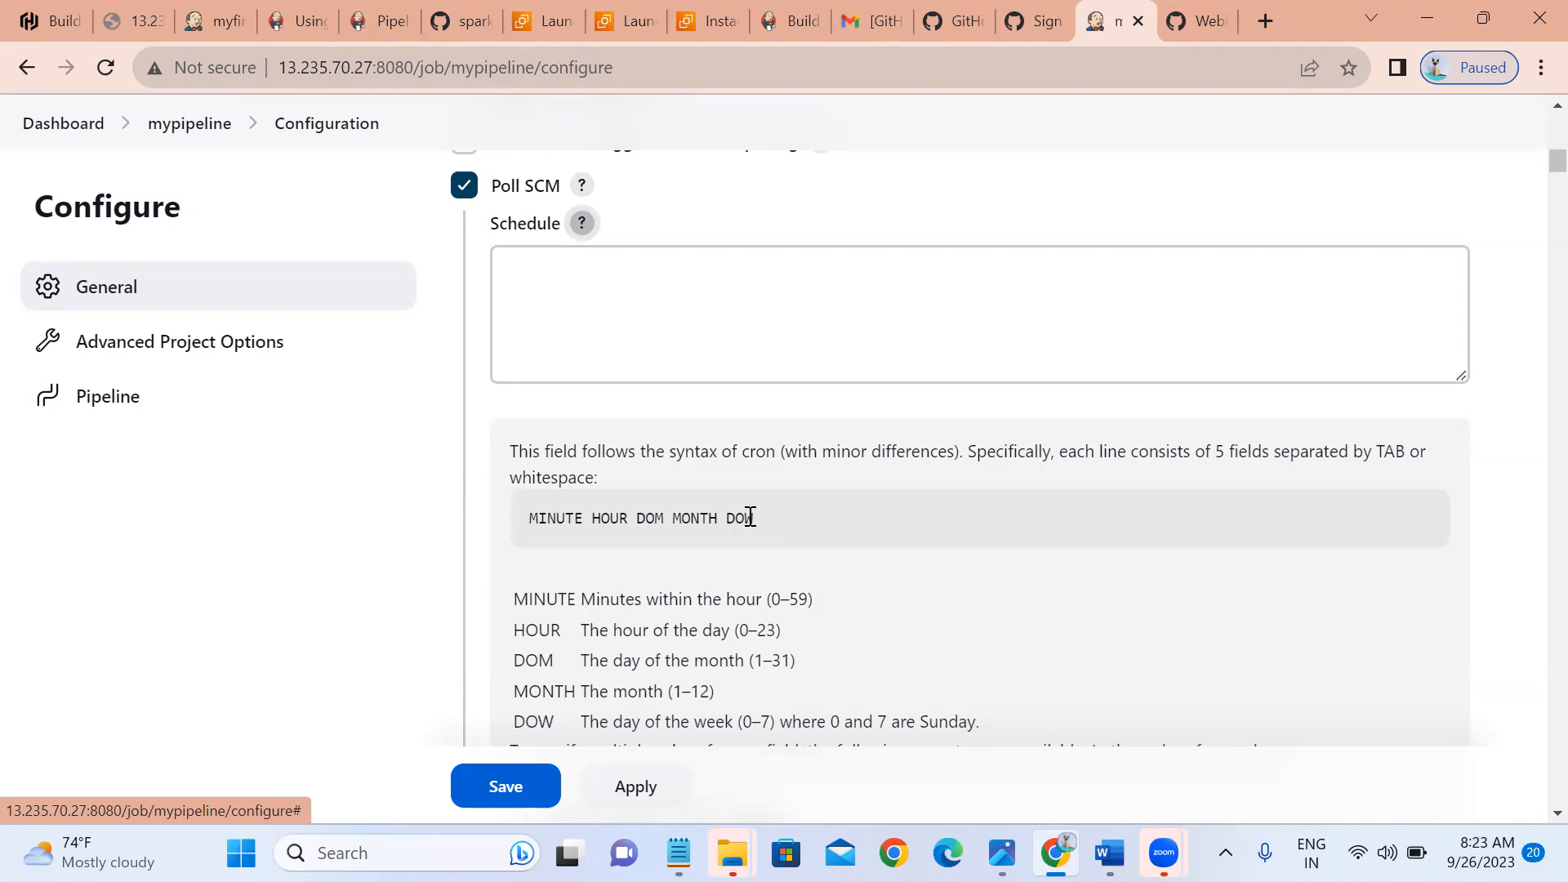
Set the Poll SCM schedule to */2 * * * * and save the configuration.
click(522, 341)
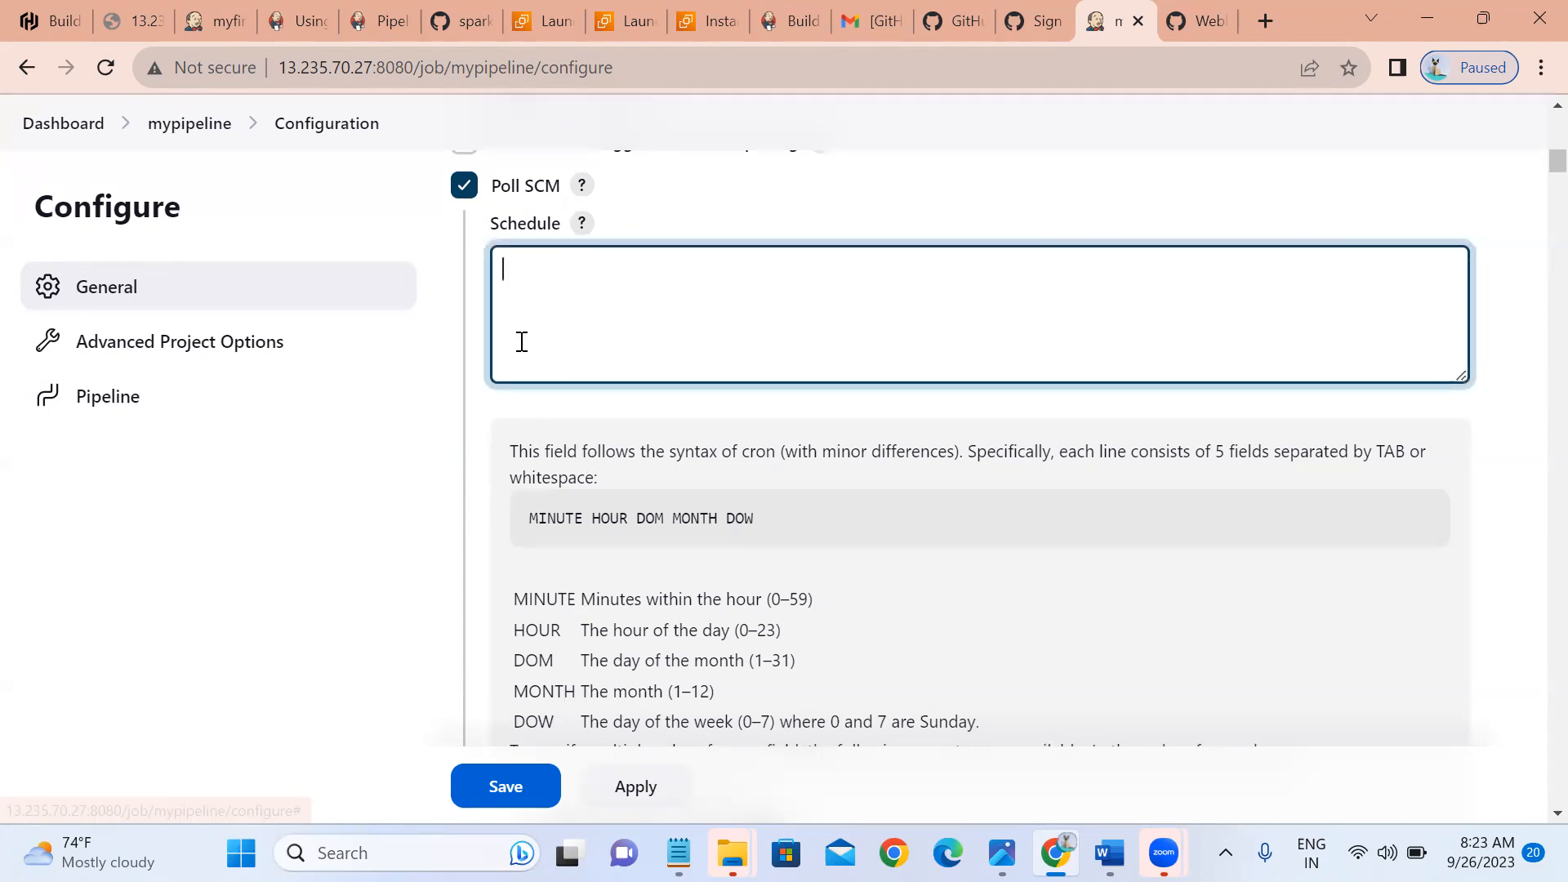
text(*)
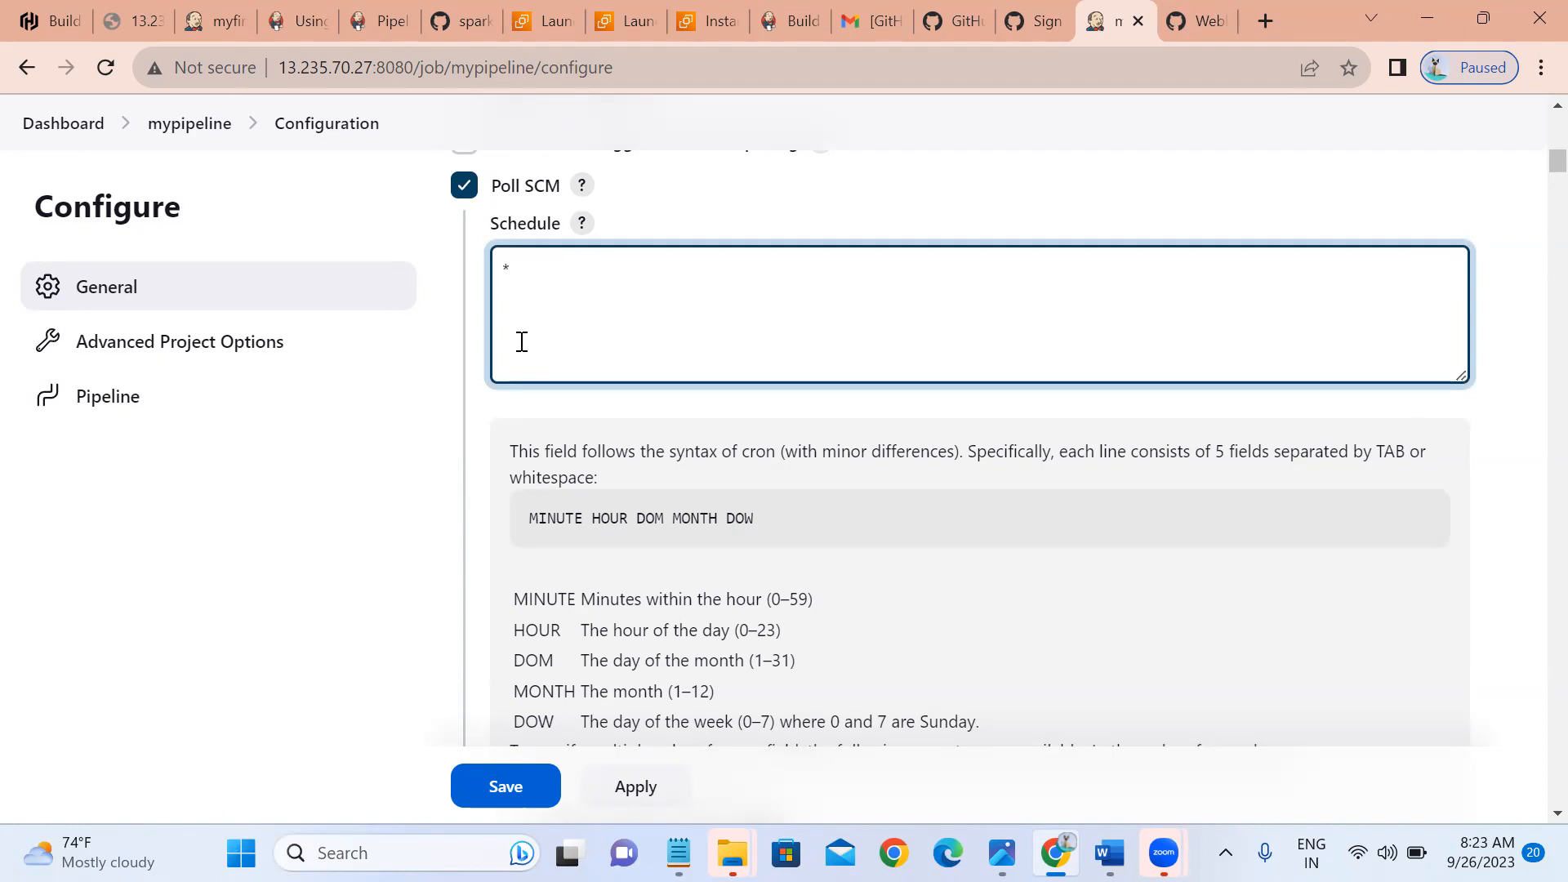
text(/2 * * * *)
click(707, 193)
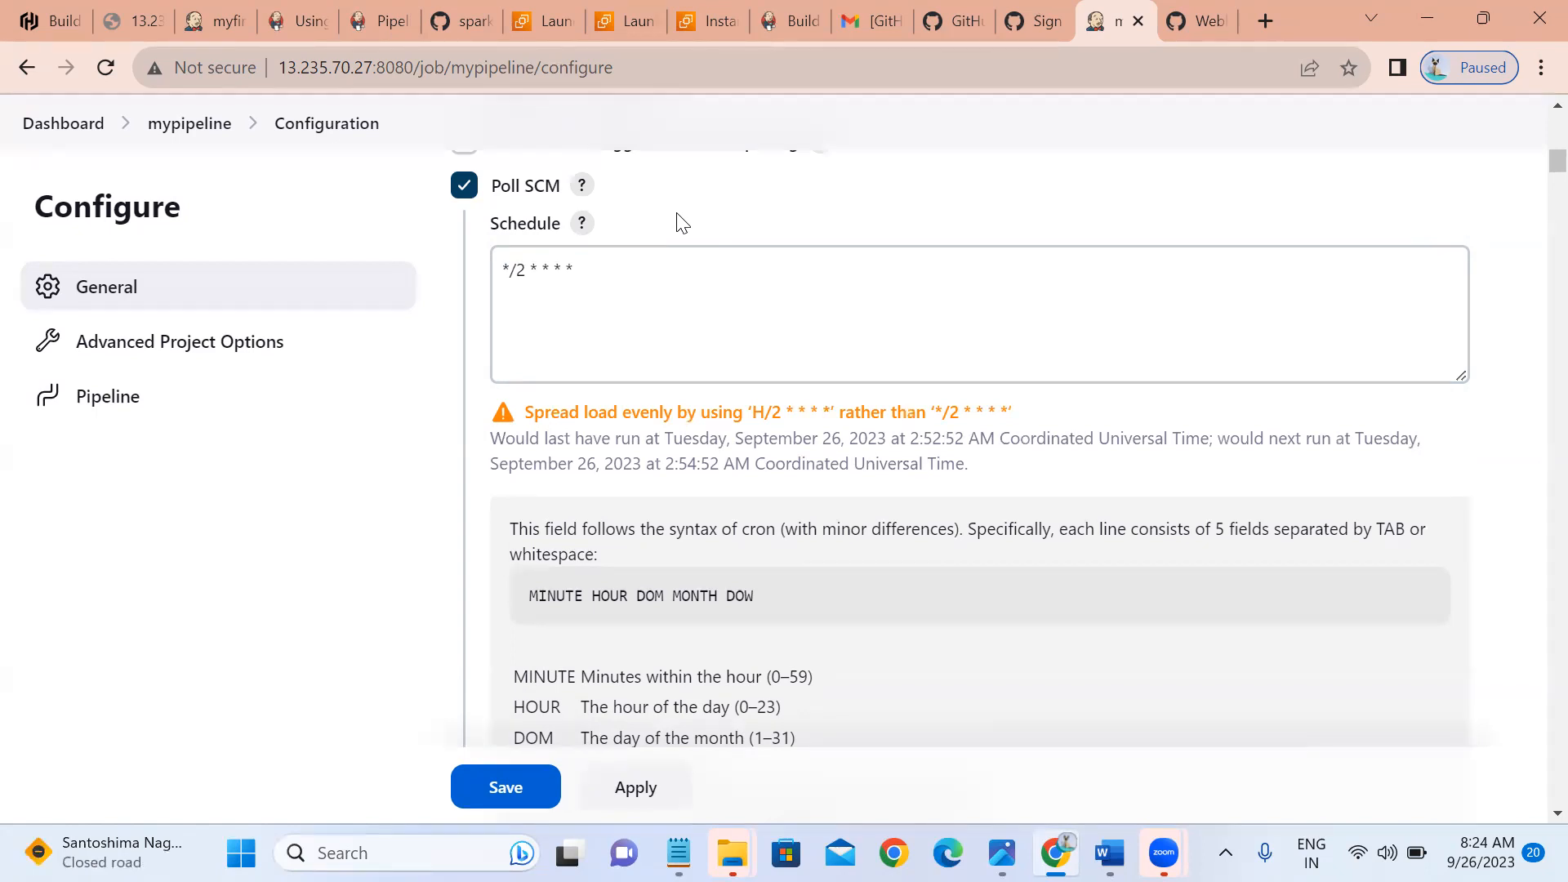
click(616, 794)
click(506, 789)
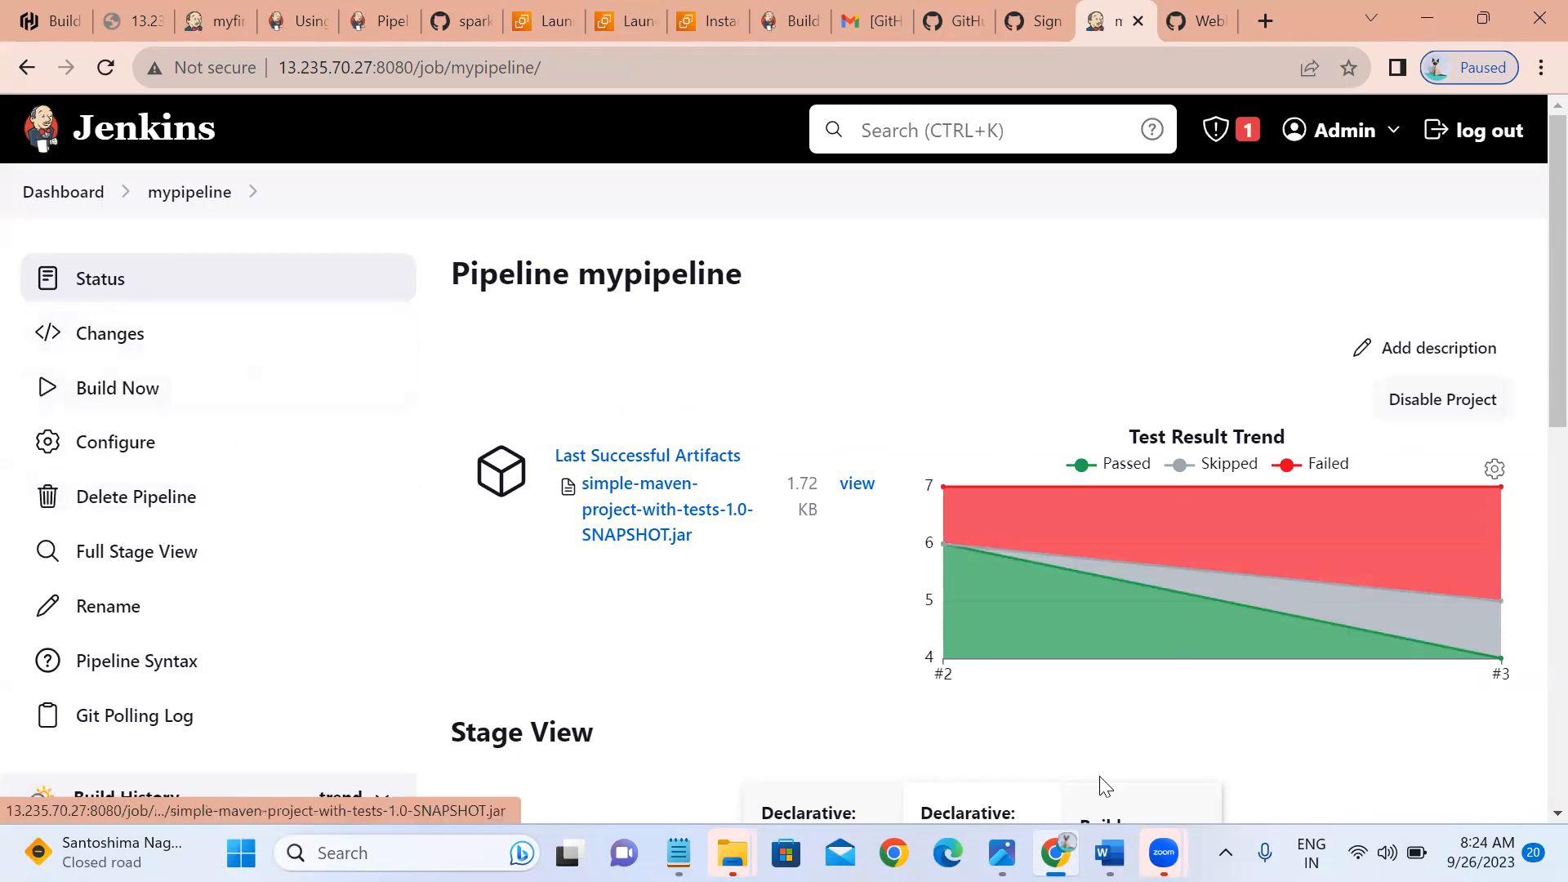
Wait for the mypipeline status page to load, now offering a Git Polling Log.
mouse_move(1065, 668)
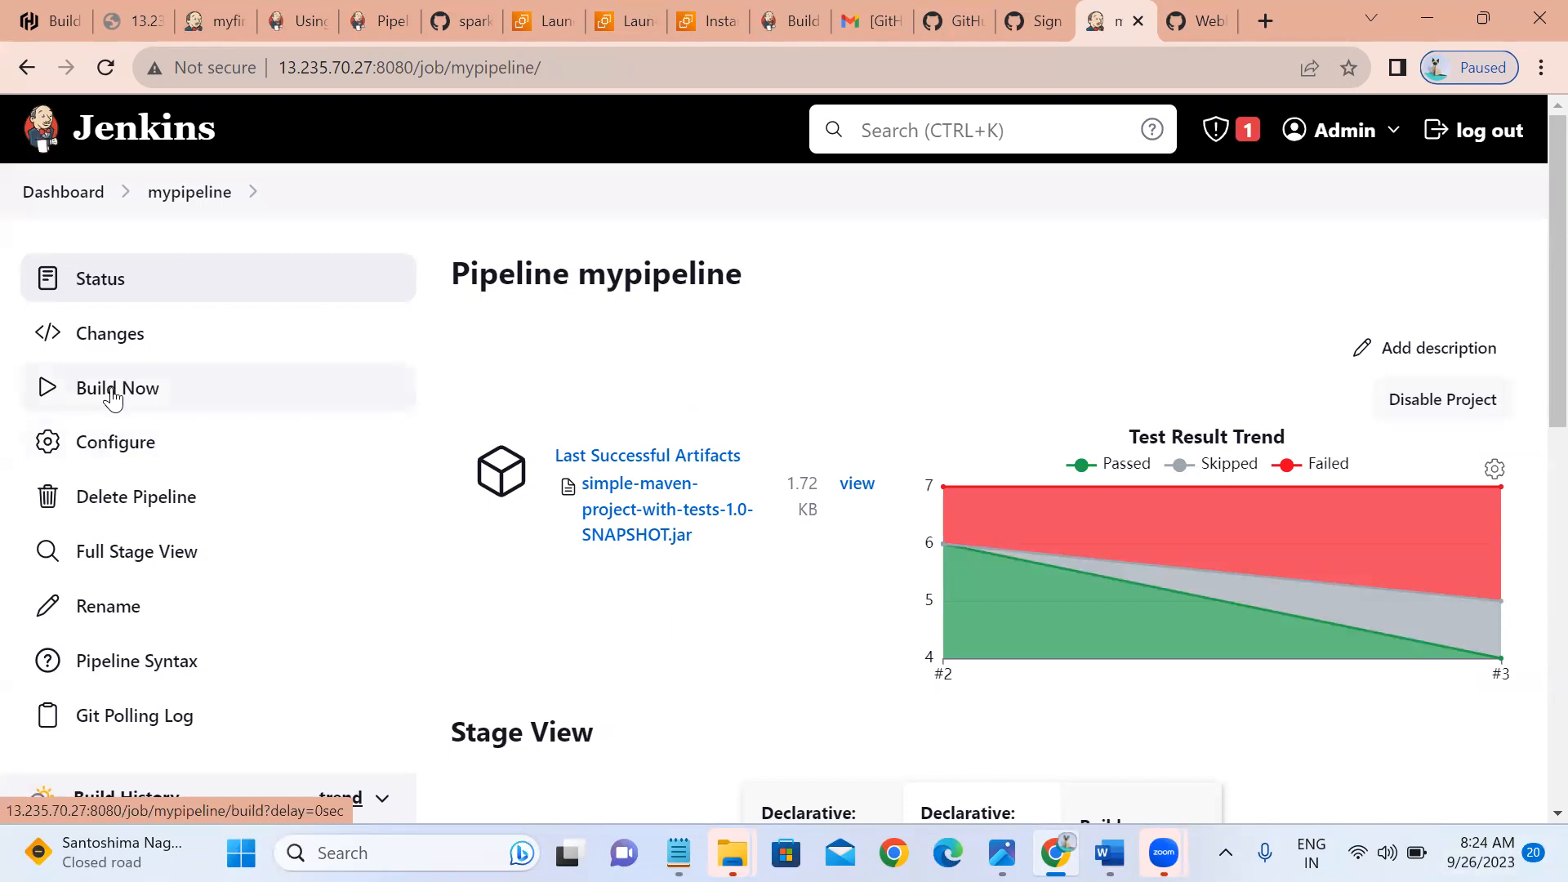
Reopen mypipeline's configuration to review the Poll SCM trigger, then return to its status page.
click(94, 444)
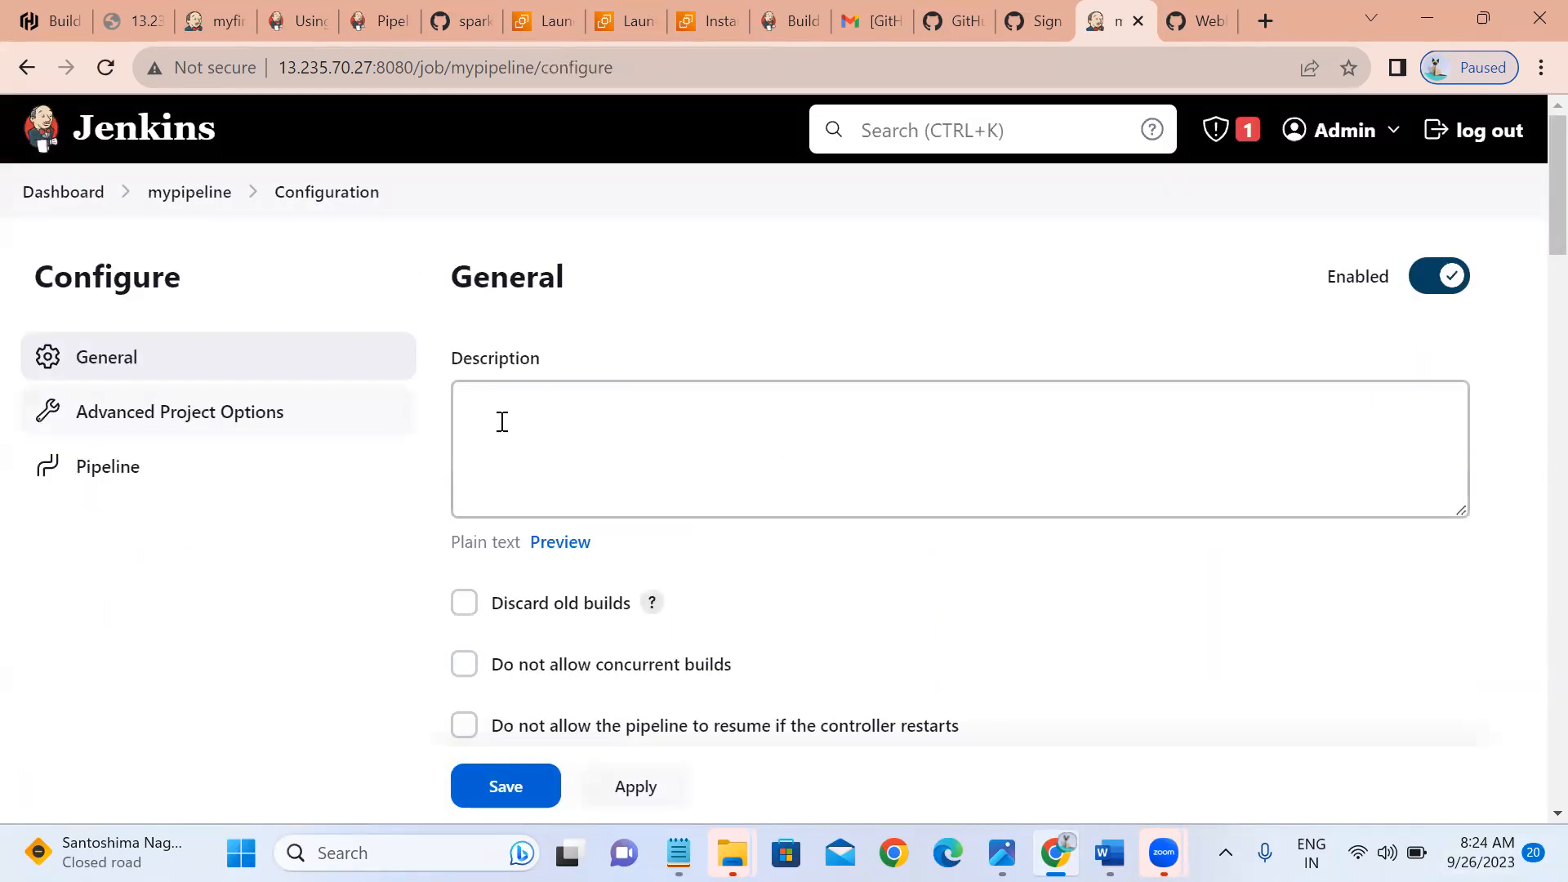
scroll(1533, 791, down, 9)
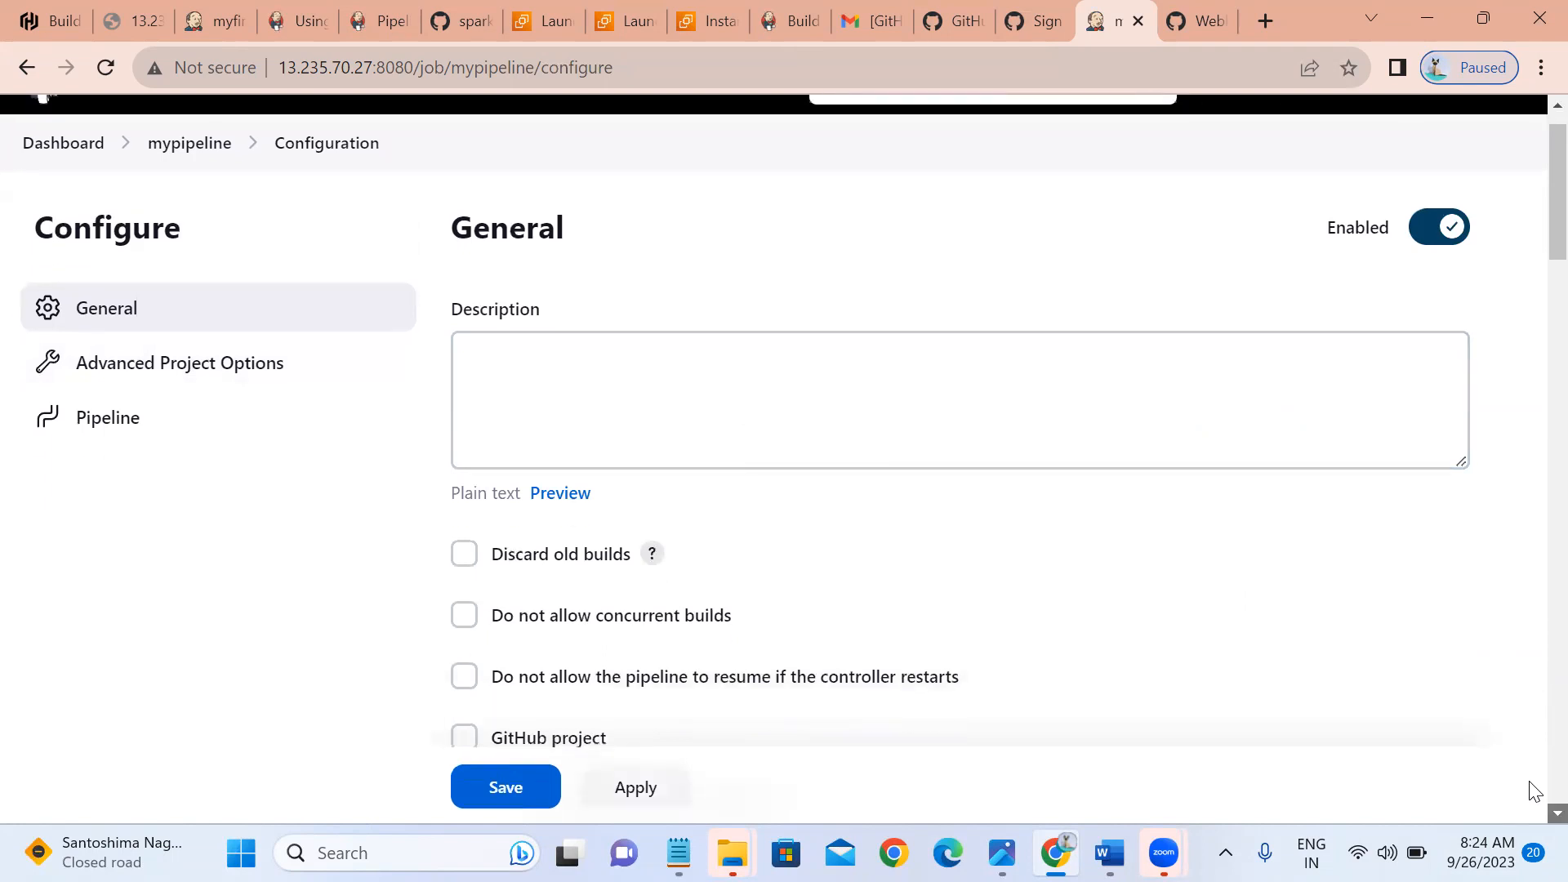
scroll(1533, 790, down, 1)
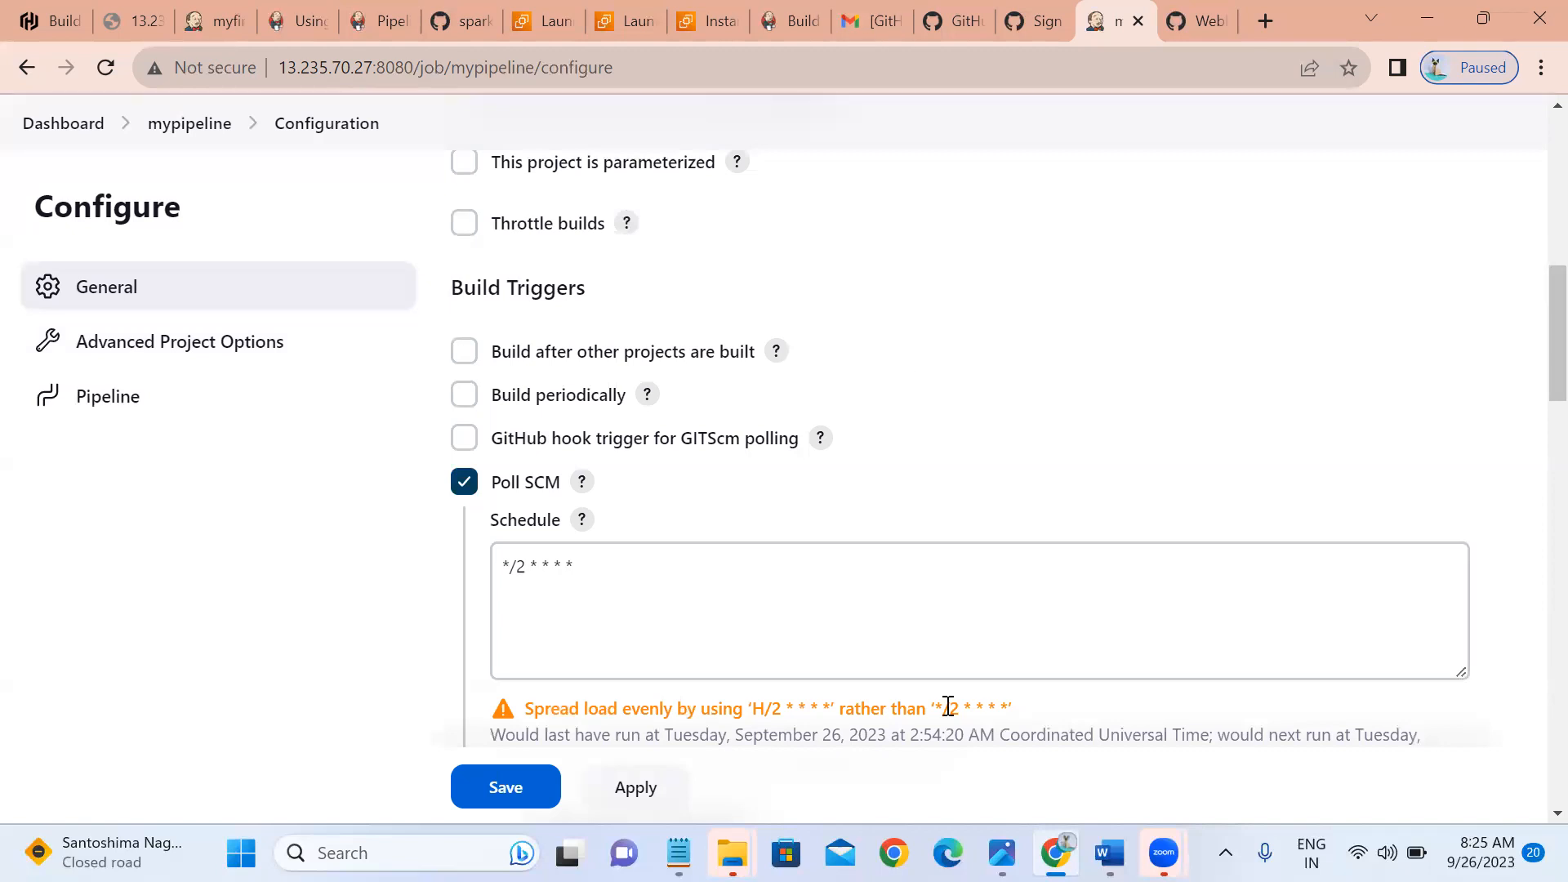
mouse_move(1164, 853)
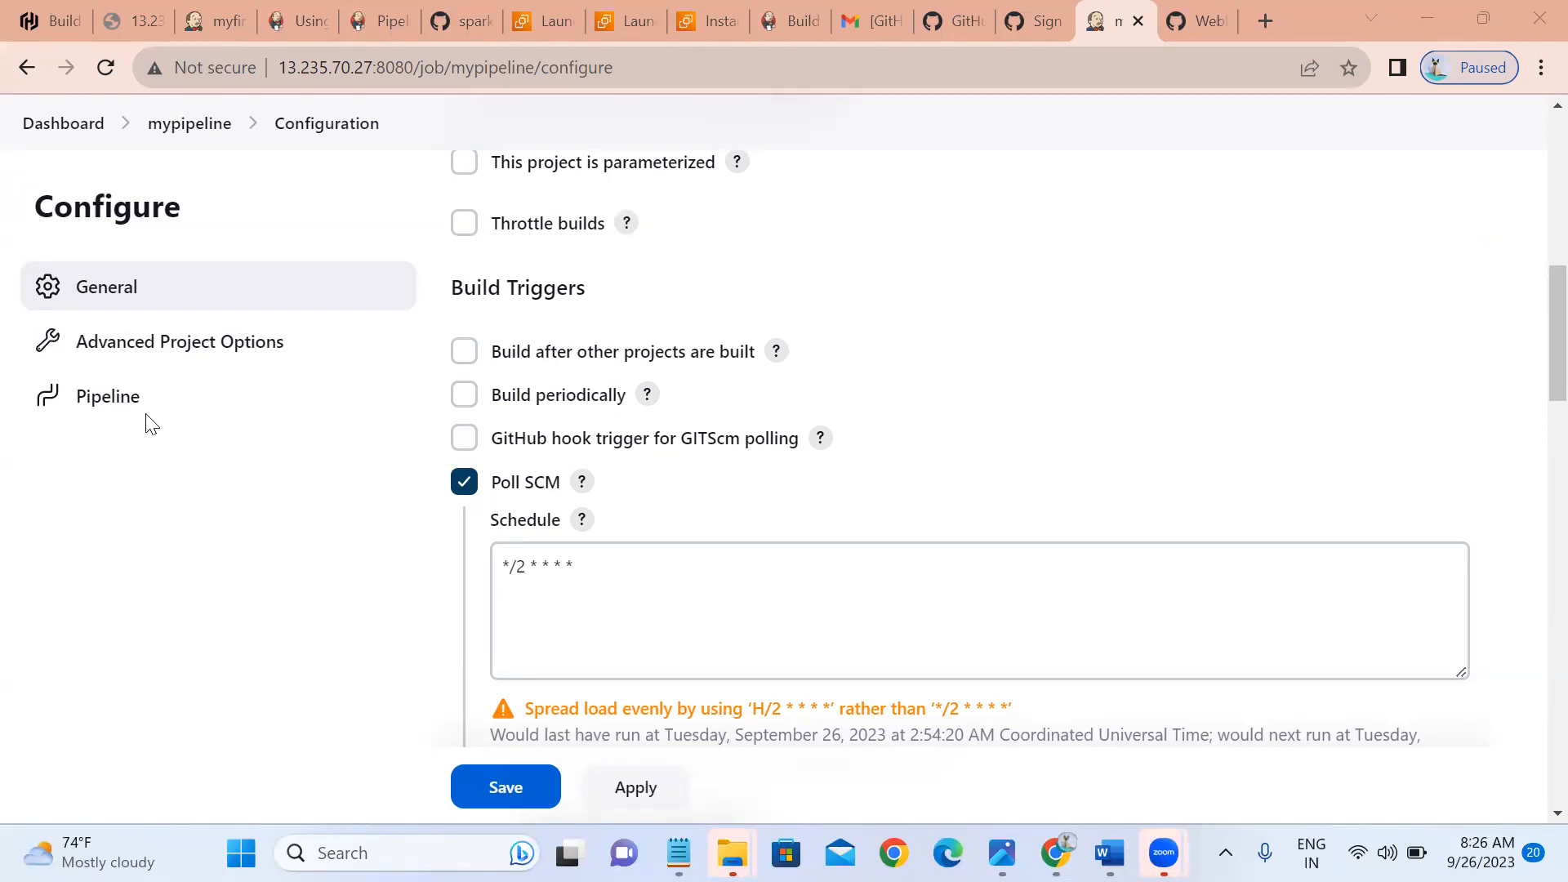
click(178, 124)
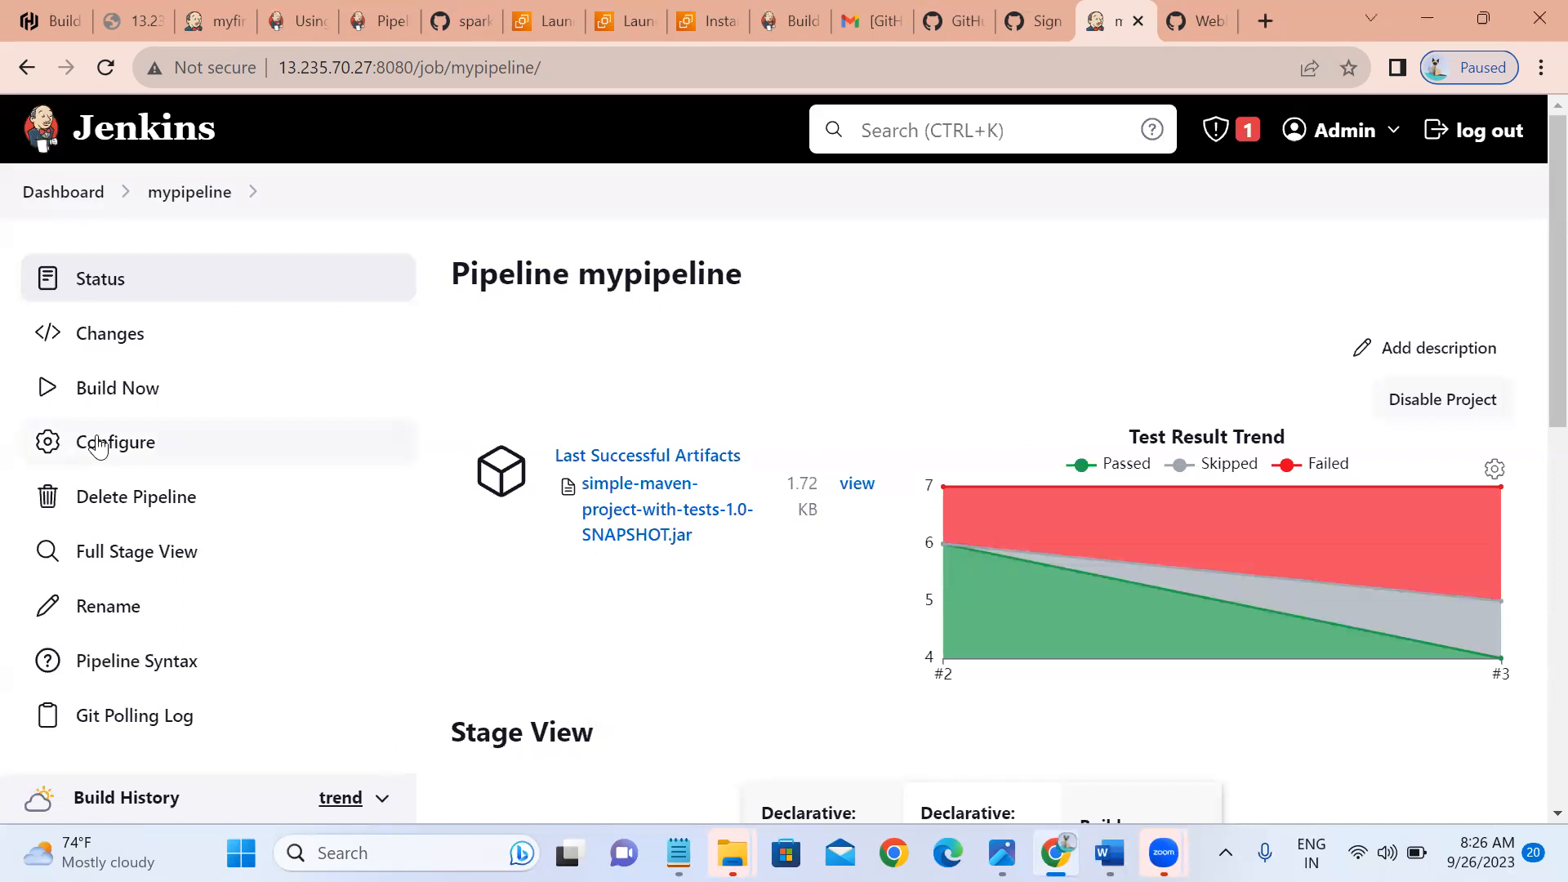
click(163, 202)
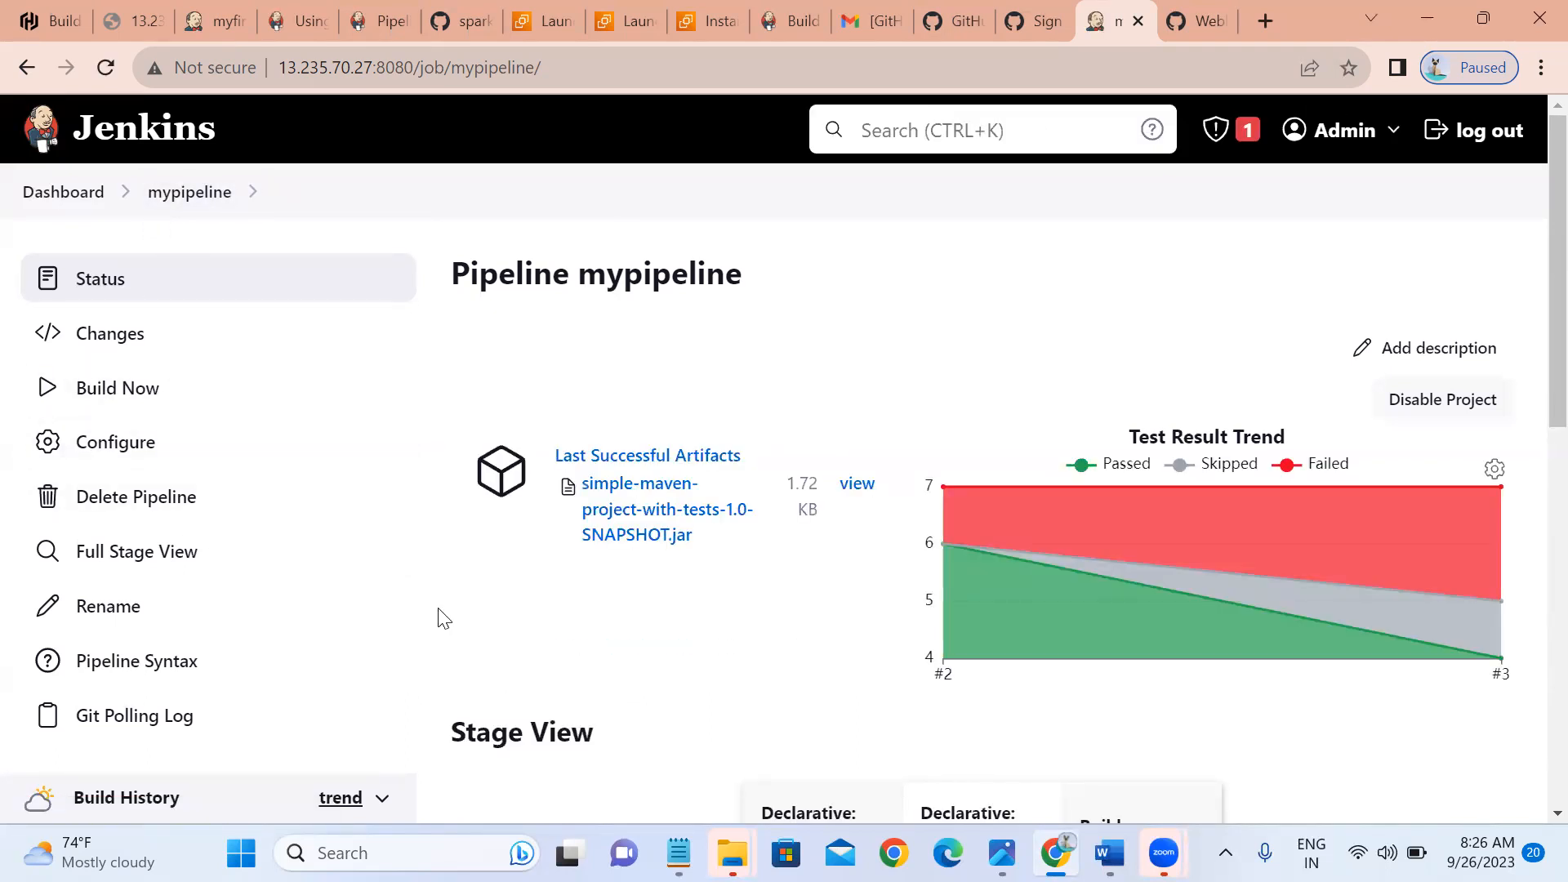
scroll(442, 617, down, 3)
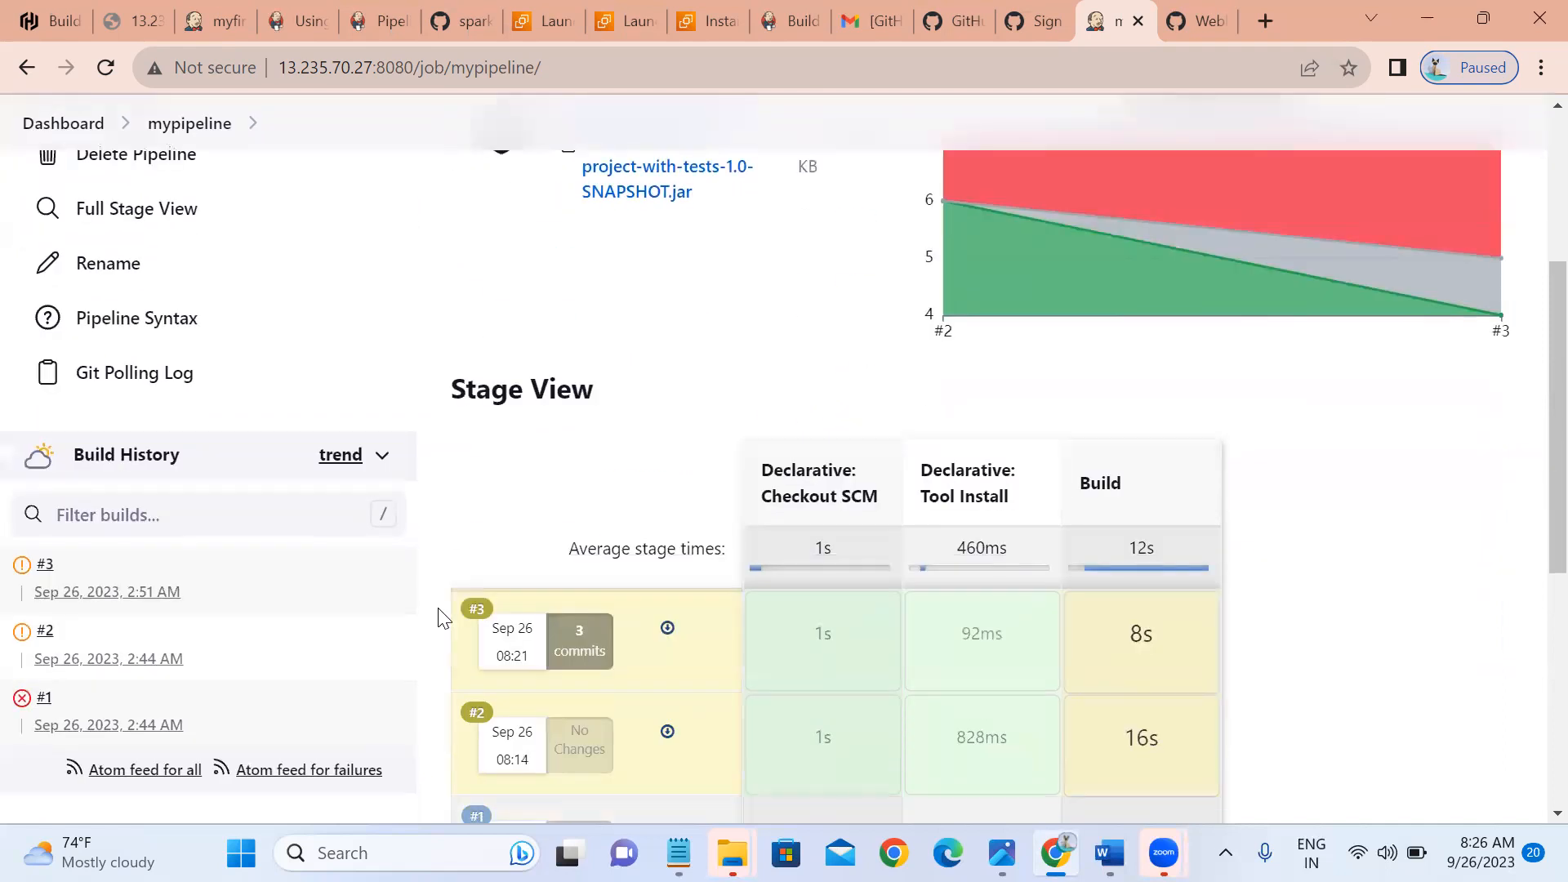
scroll(438, 616, up, 3)
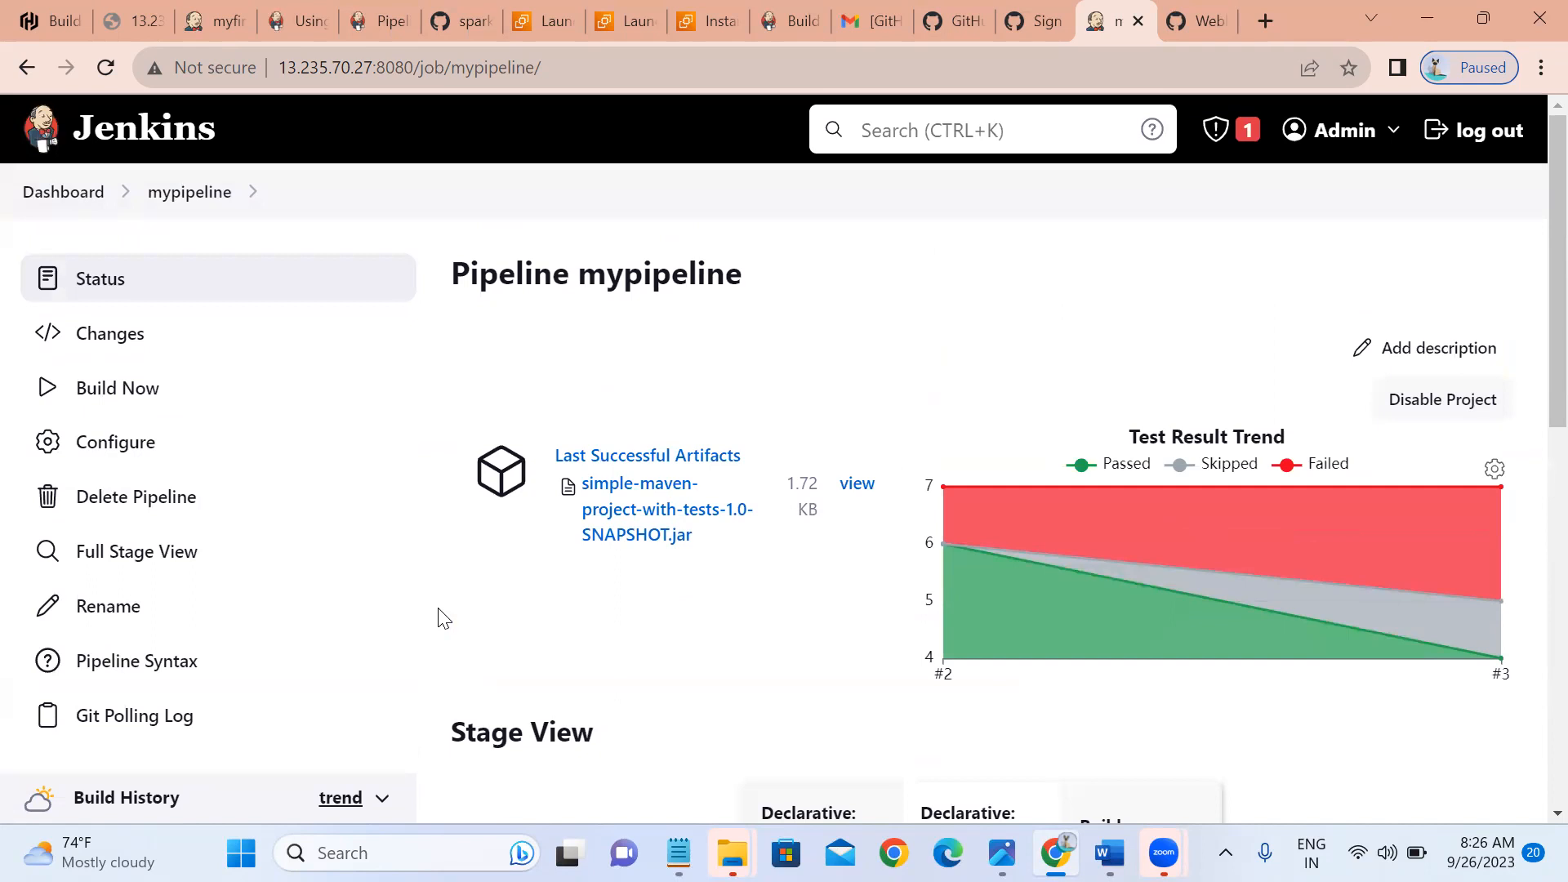
Append 'pollscm' to newfile's single line and commit it directly to master.
click(1198, 20)
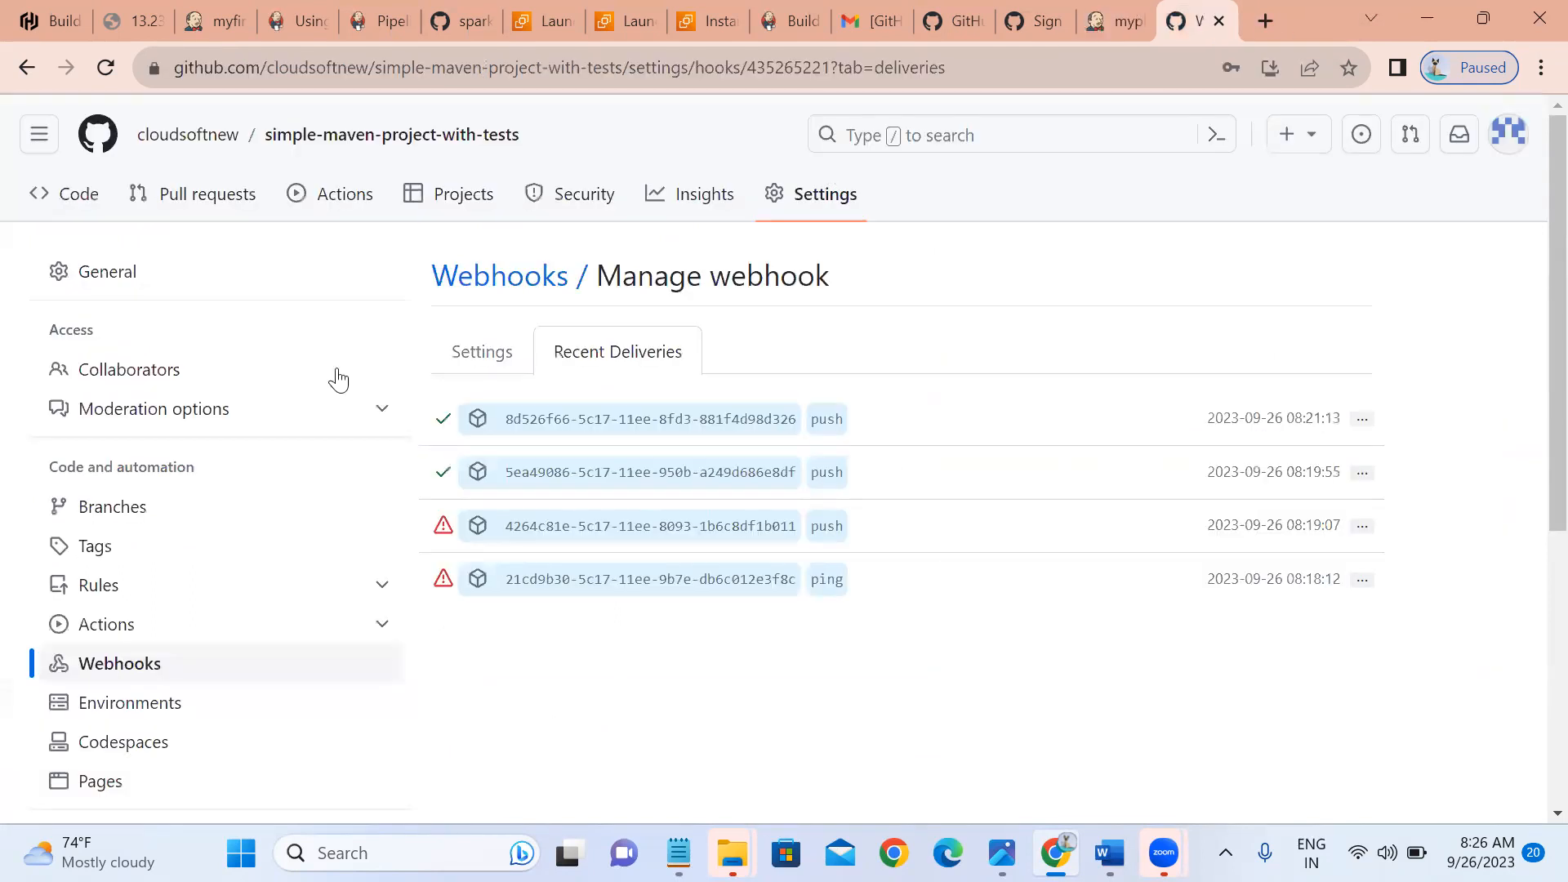
click(41, 186)
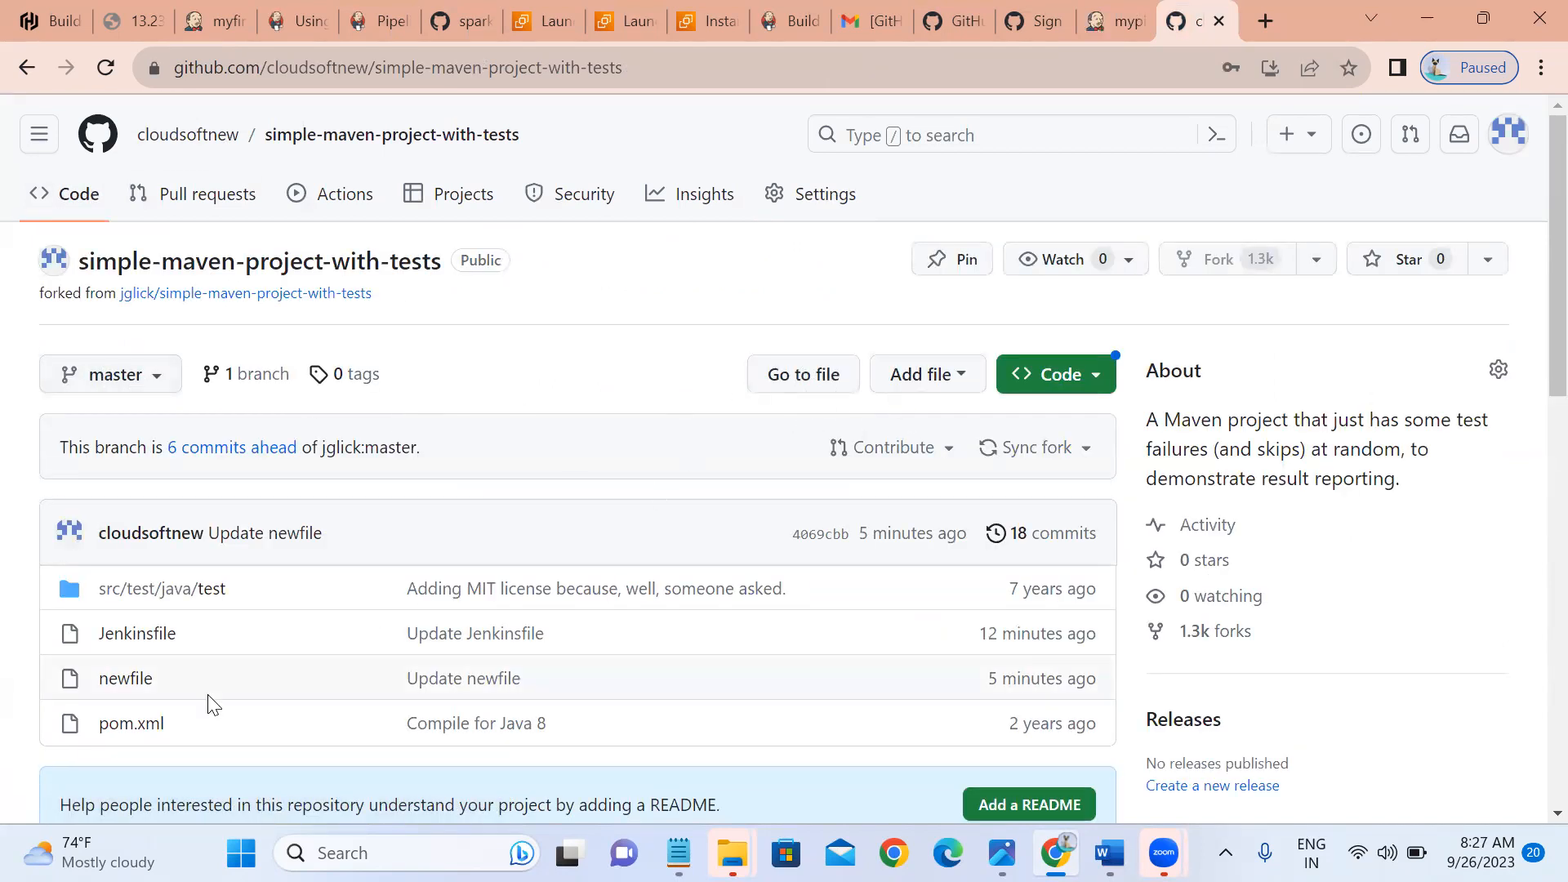
click(116, 682)
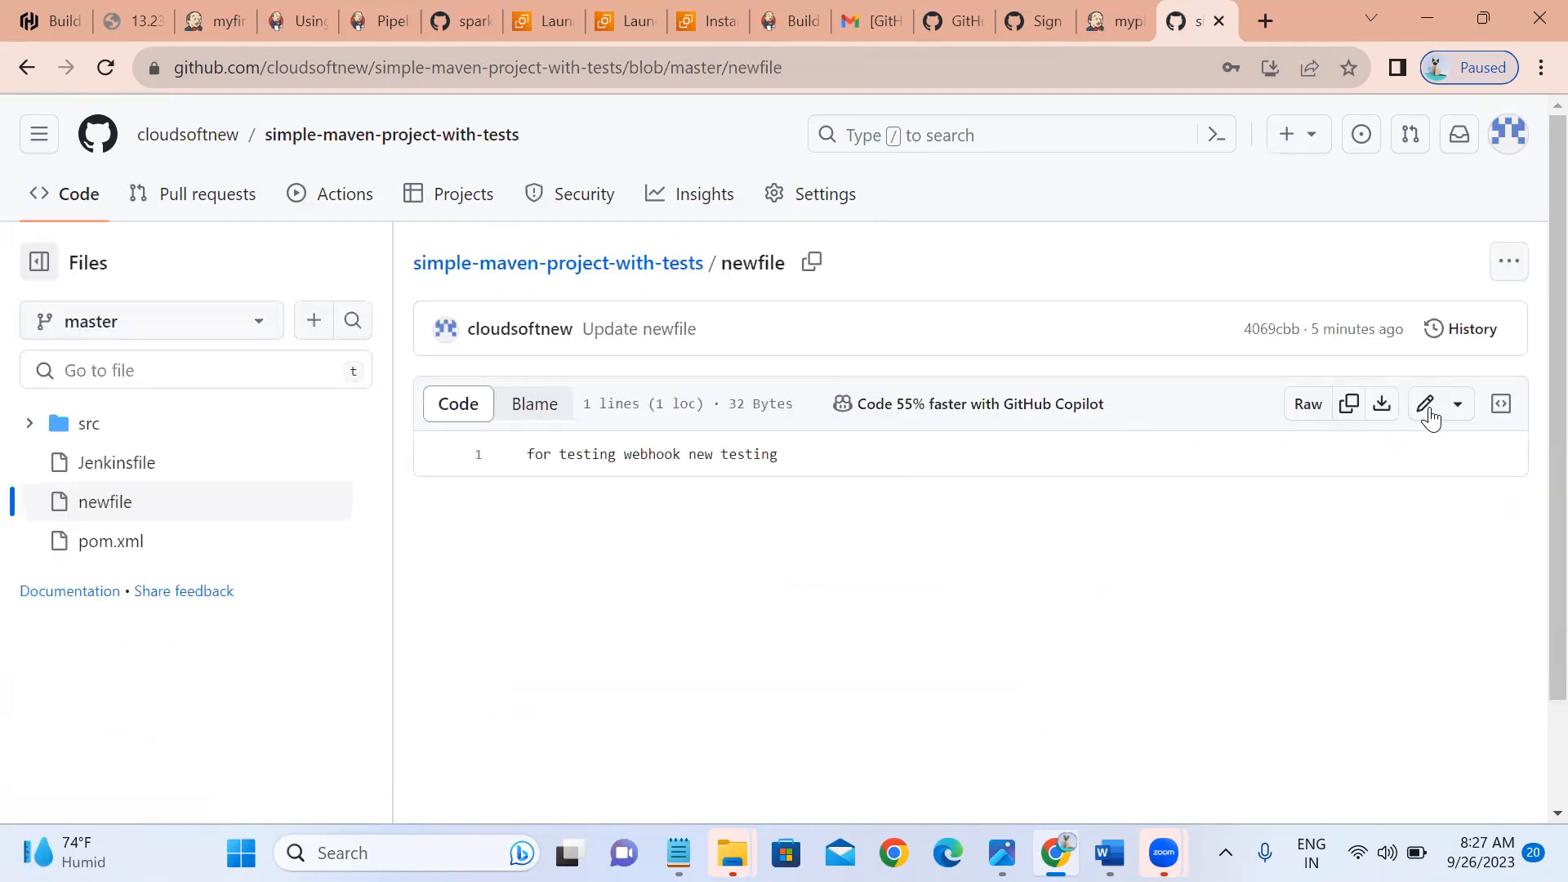
click(1429, 413)
click(763, 385)
text(pollscm)
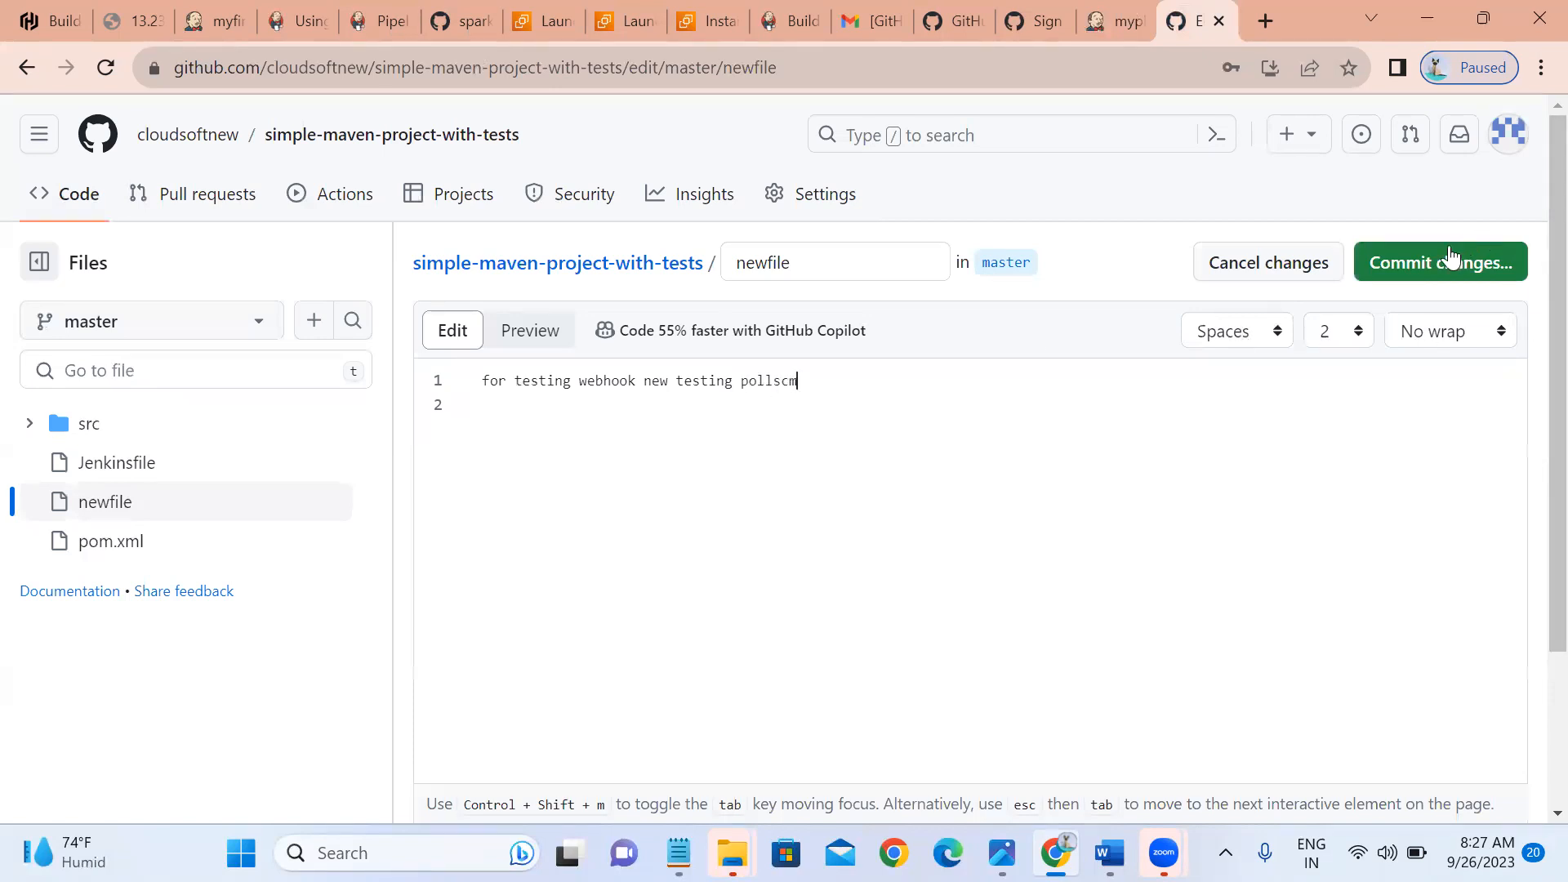
click(1428, 260)
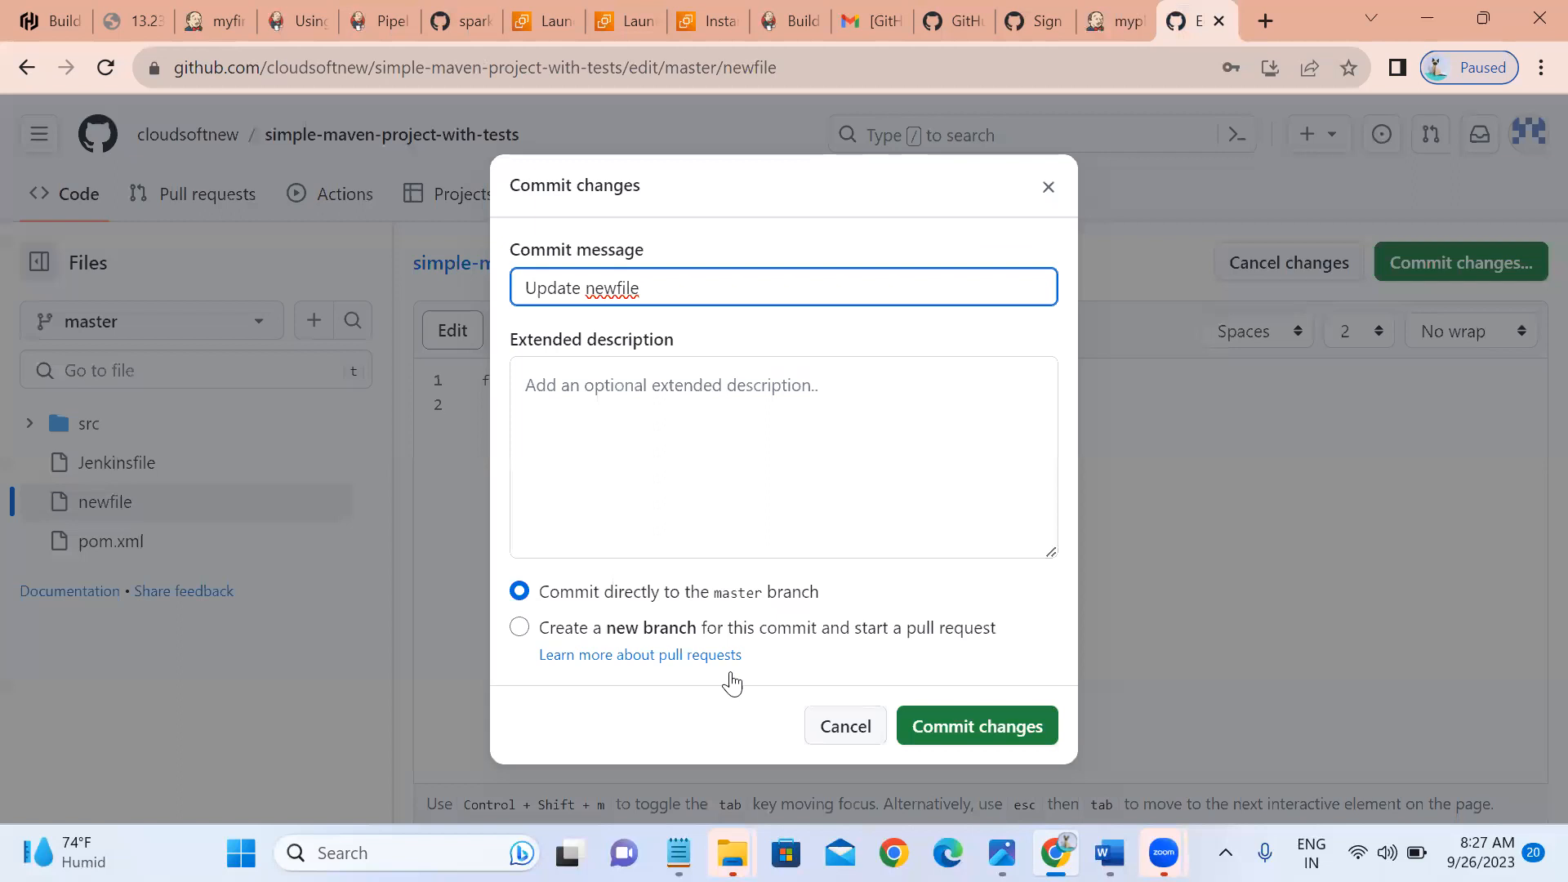
click(945, 723)
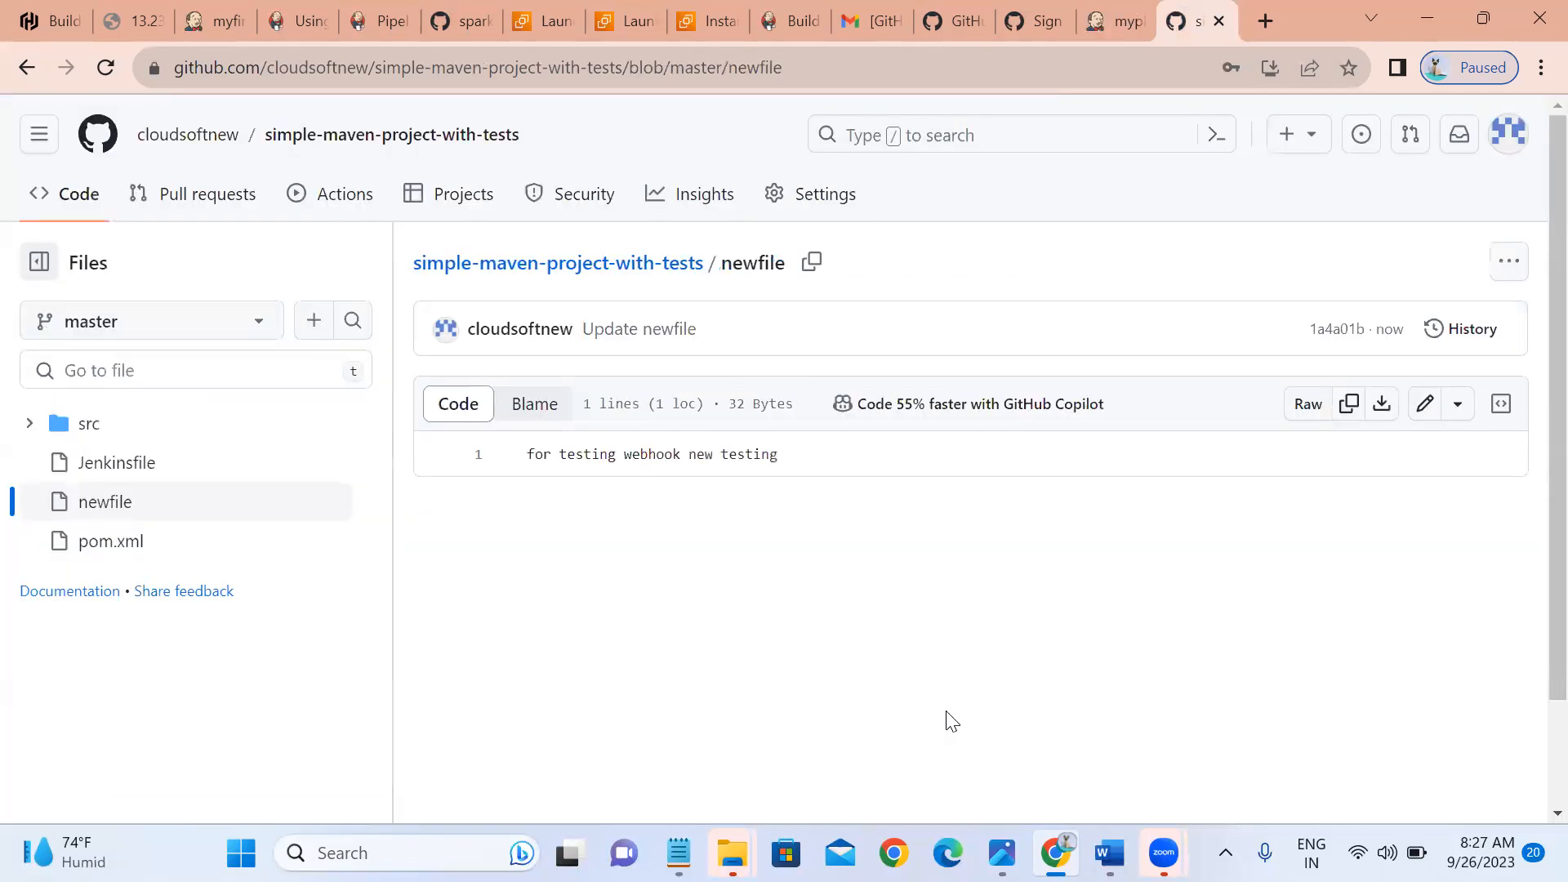
Reload mypipeline until build #4 appears, polled at 08:28 with 1 commit.
click(1100, 19)
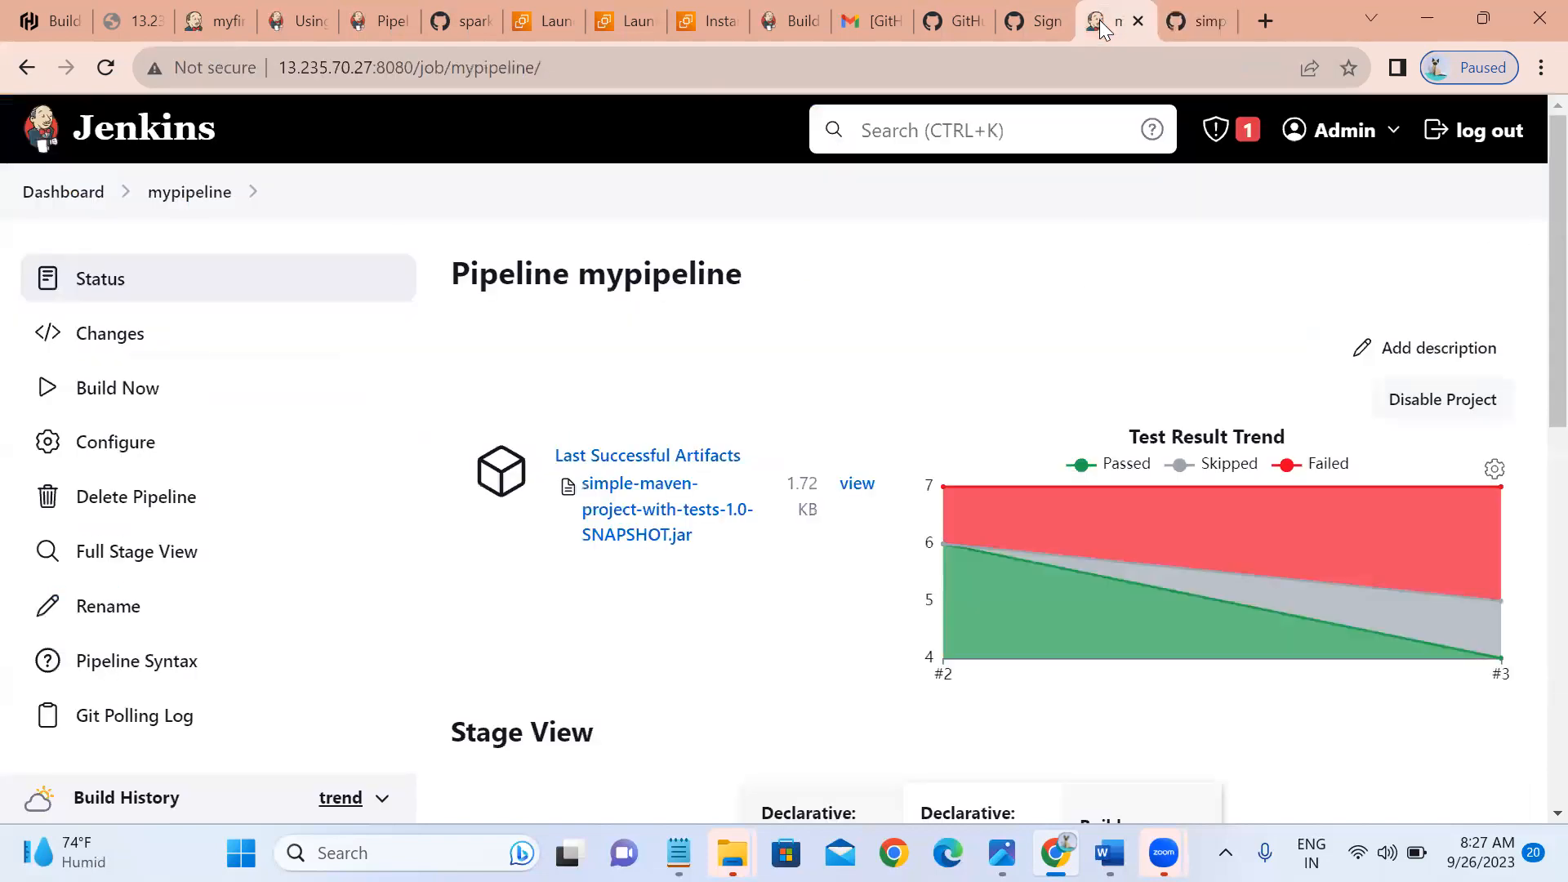
click(176, 201)
scroll(436, 544, down, 3)
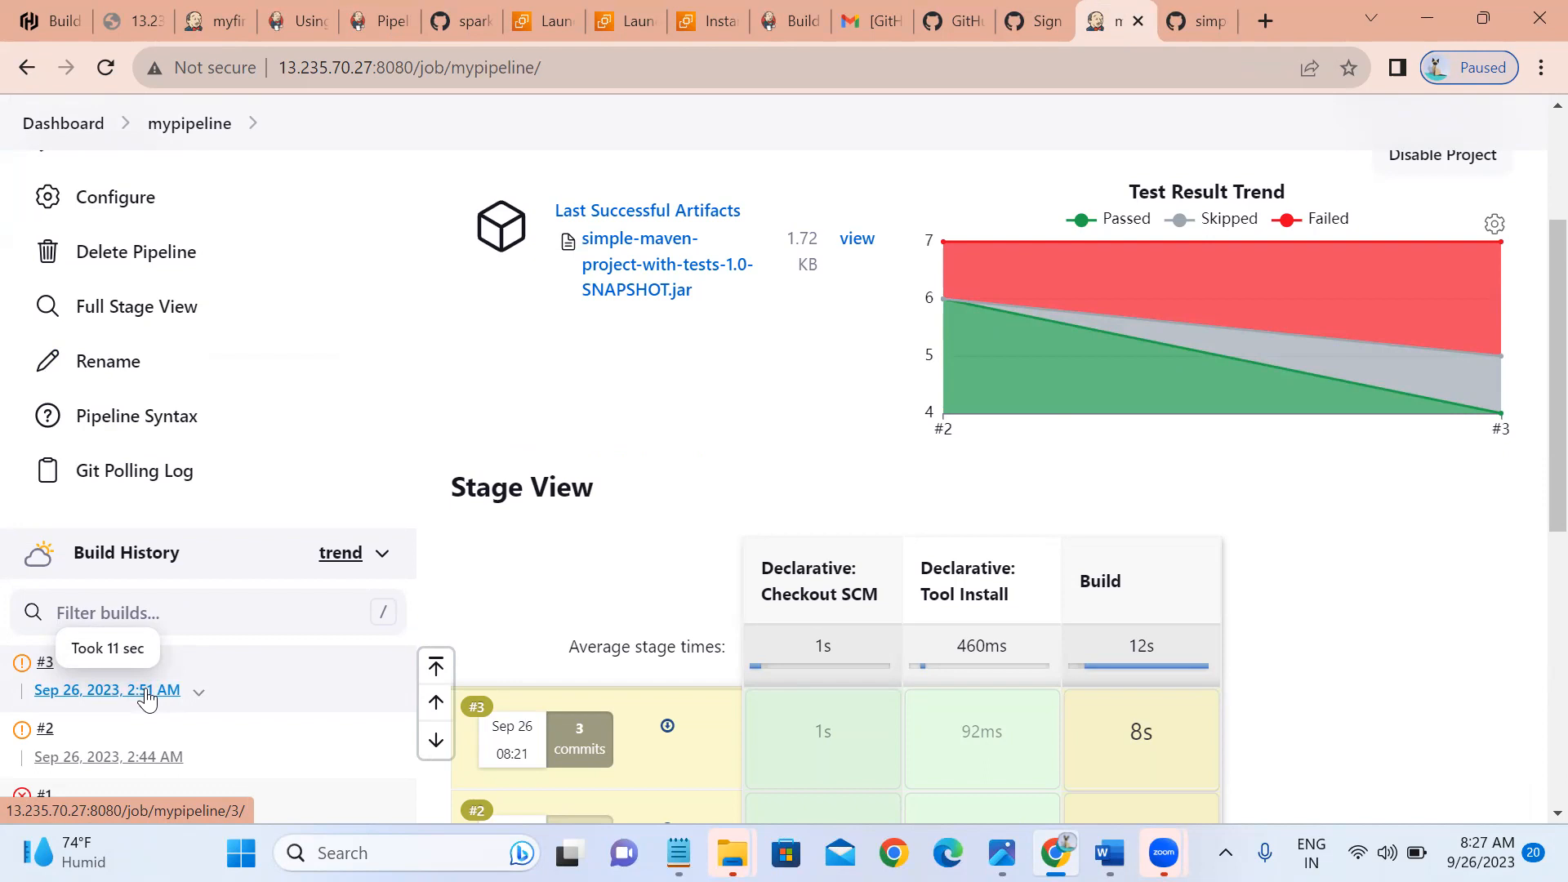
click(173, 131)
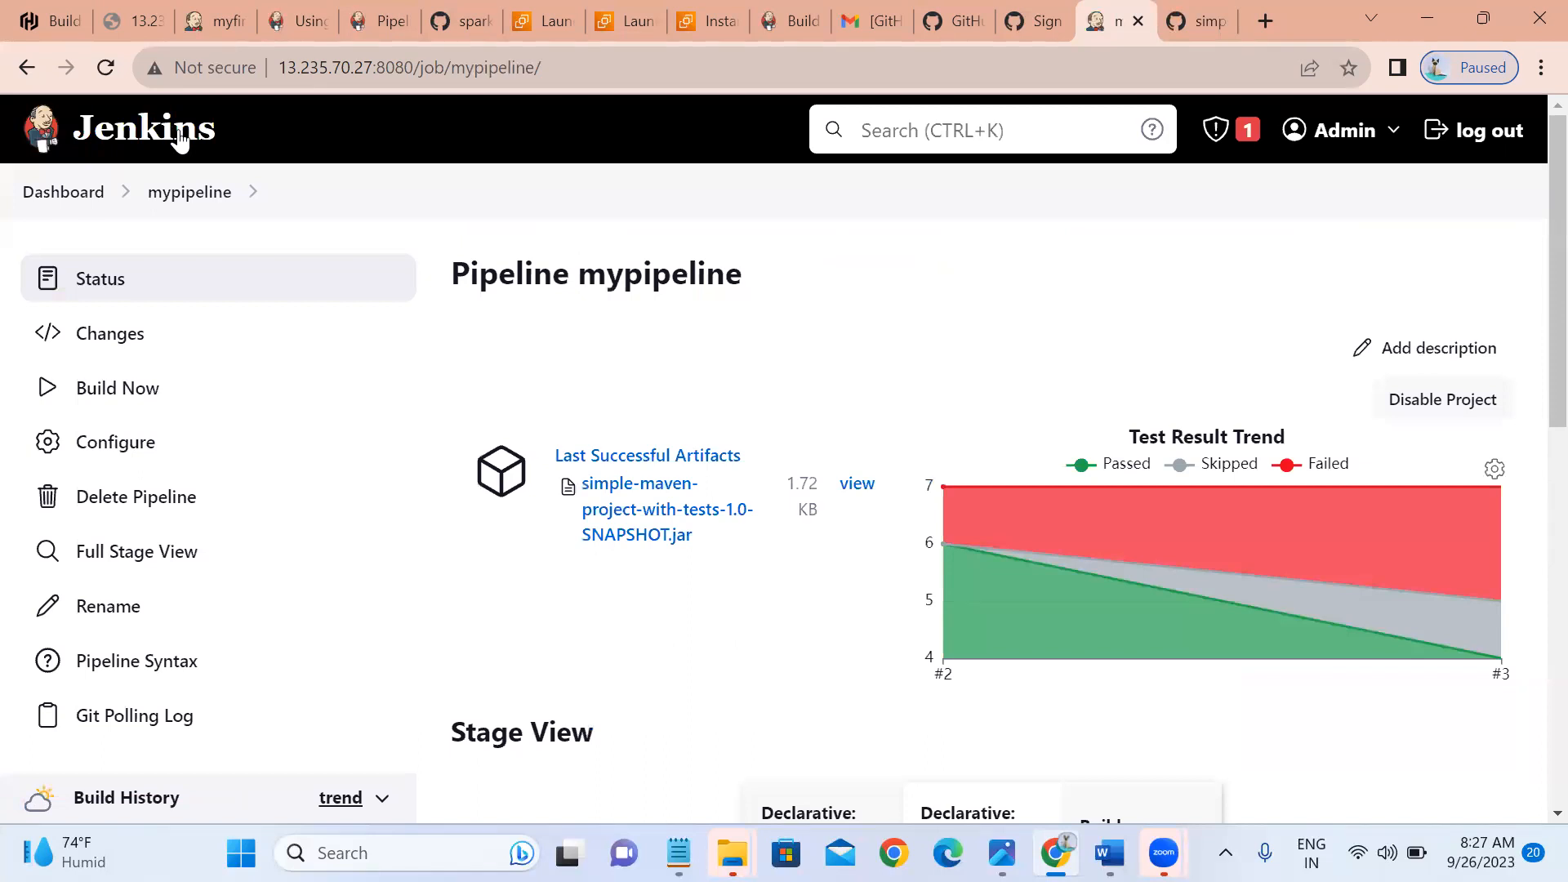
scroll(430, 465, down, 3)
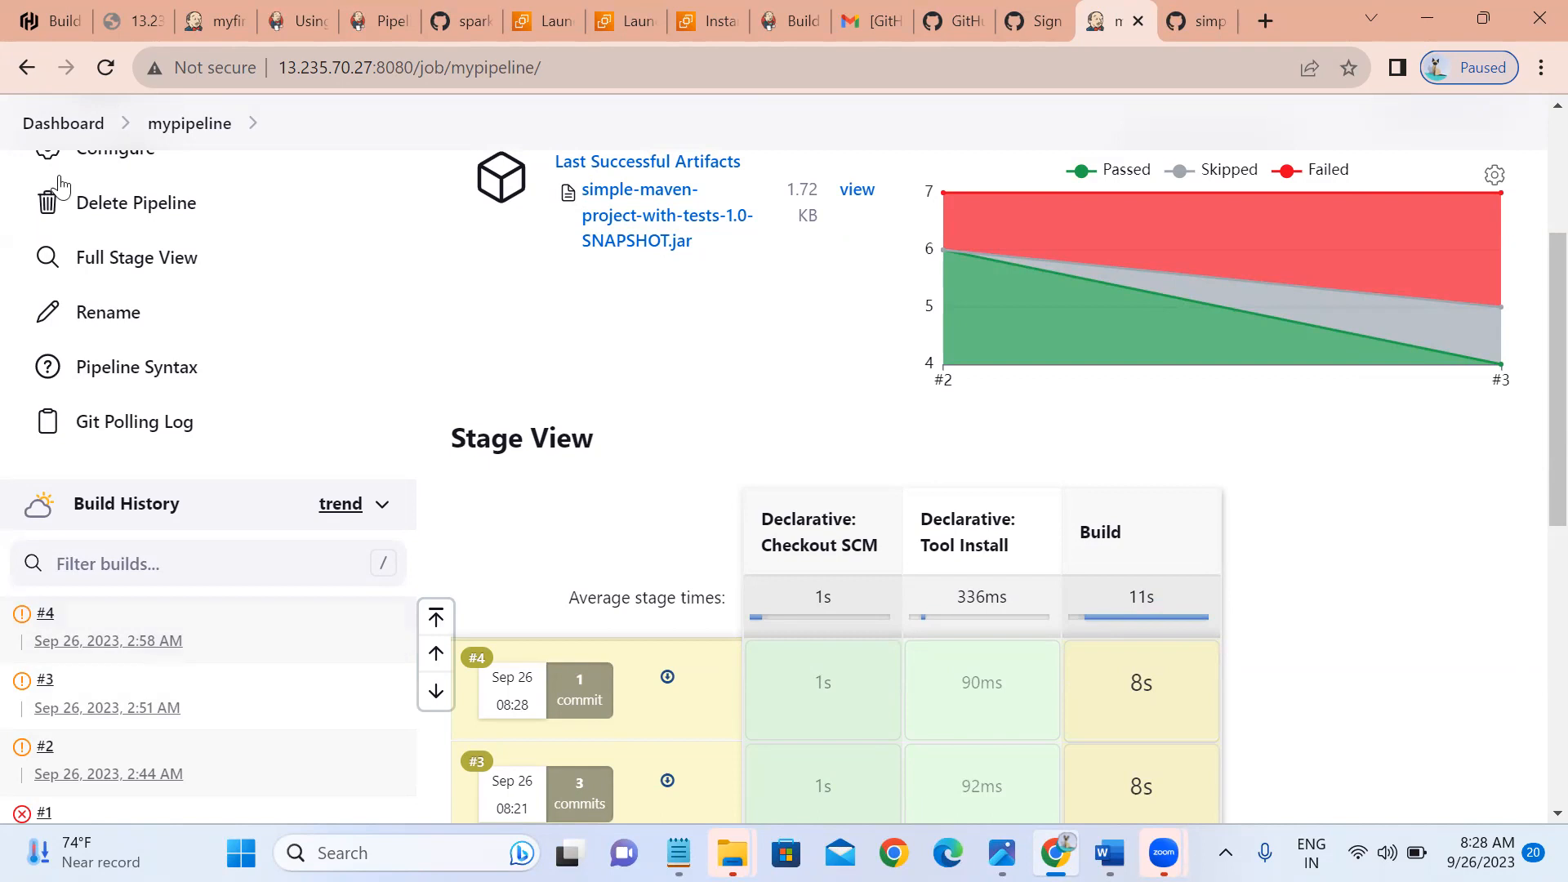
click(61, 125)
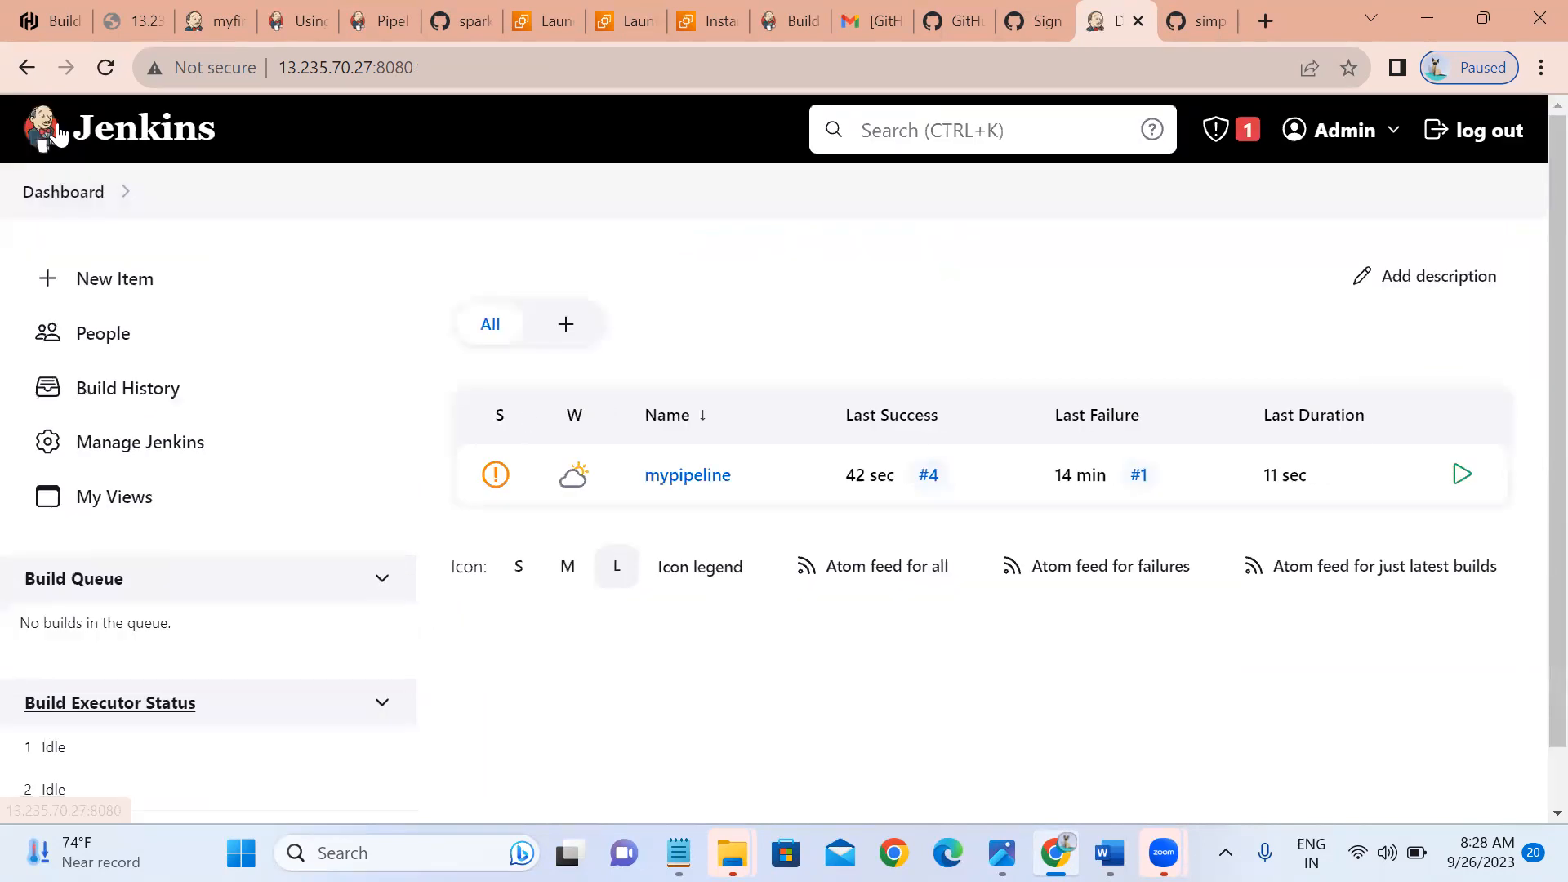
click(661, 478)
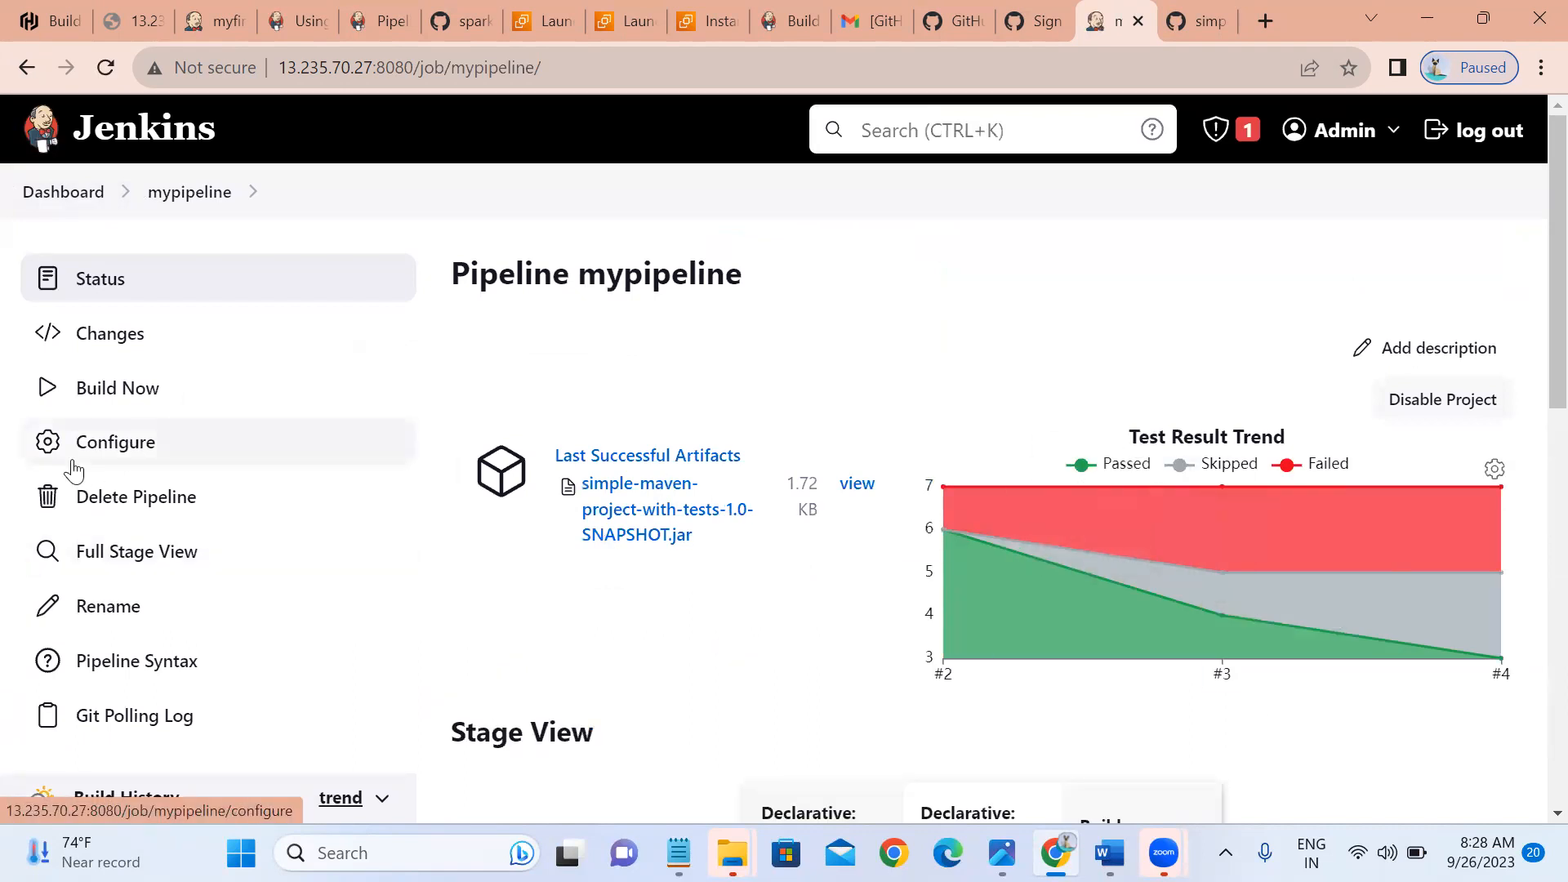
Enable Build periodically on mypipeline with schedule */2 * * * *, then apply and save.
click(74, 470)
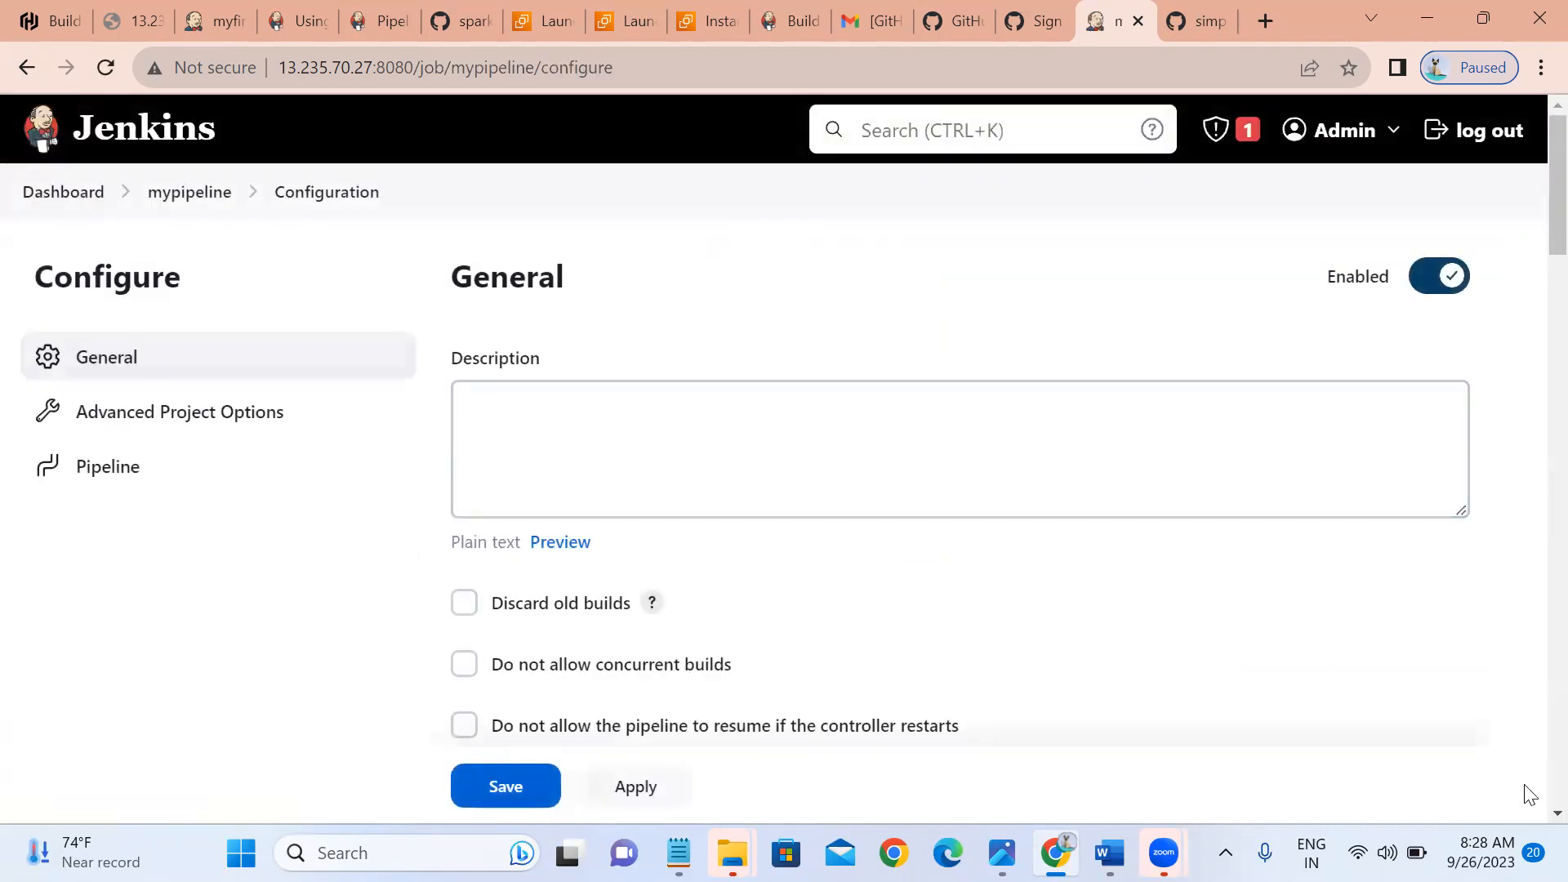
scroll(1532, 796, down, 9)
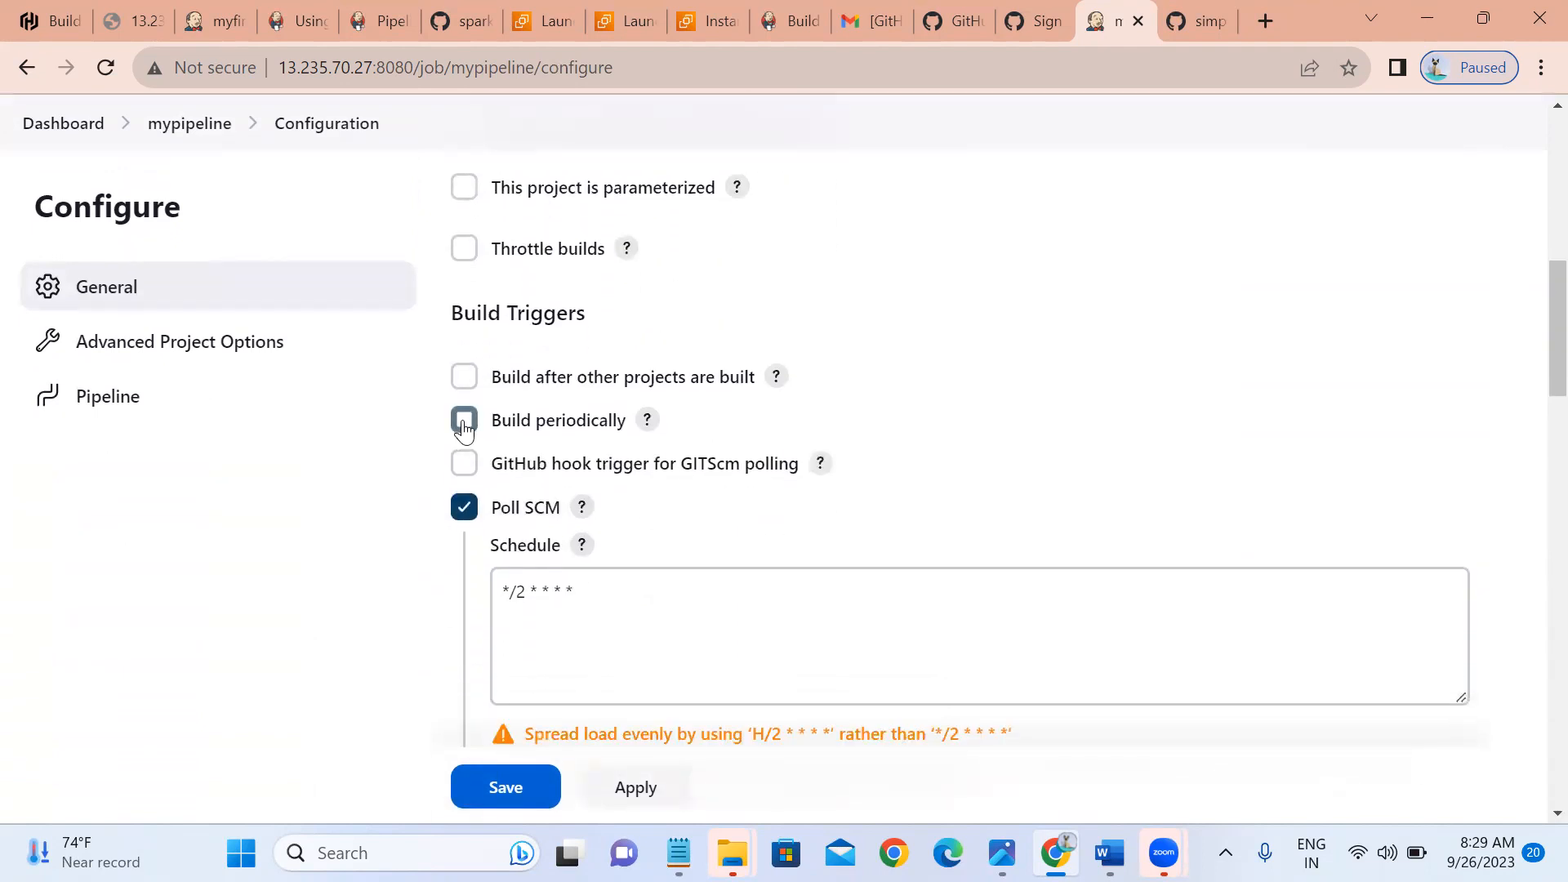
click(464, 421)
click(525, 515)
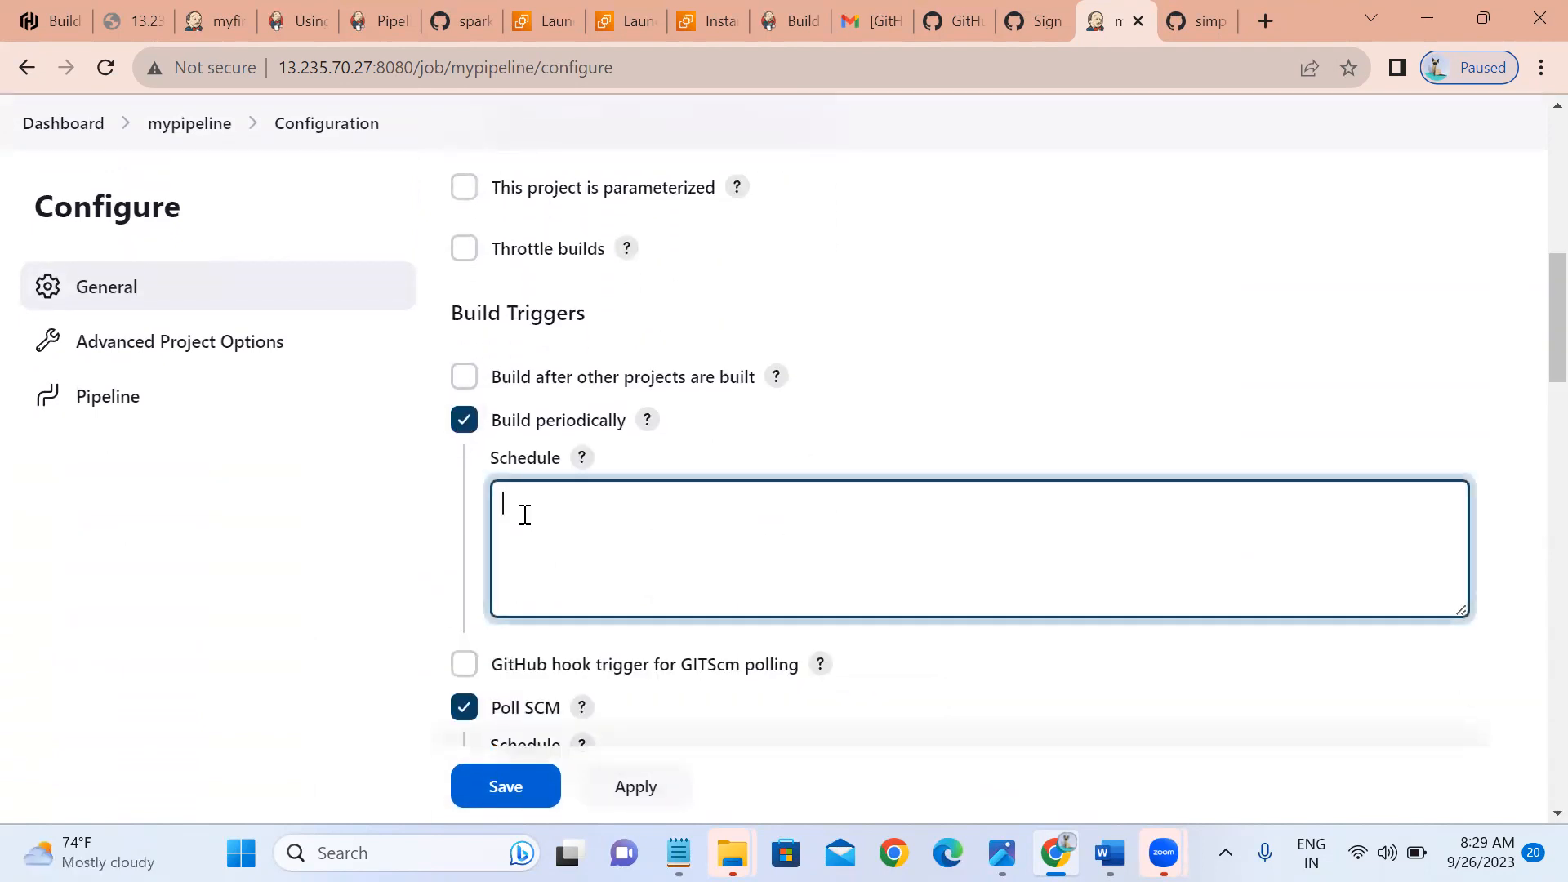
text(*/2 * * * *)
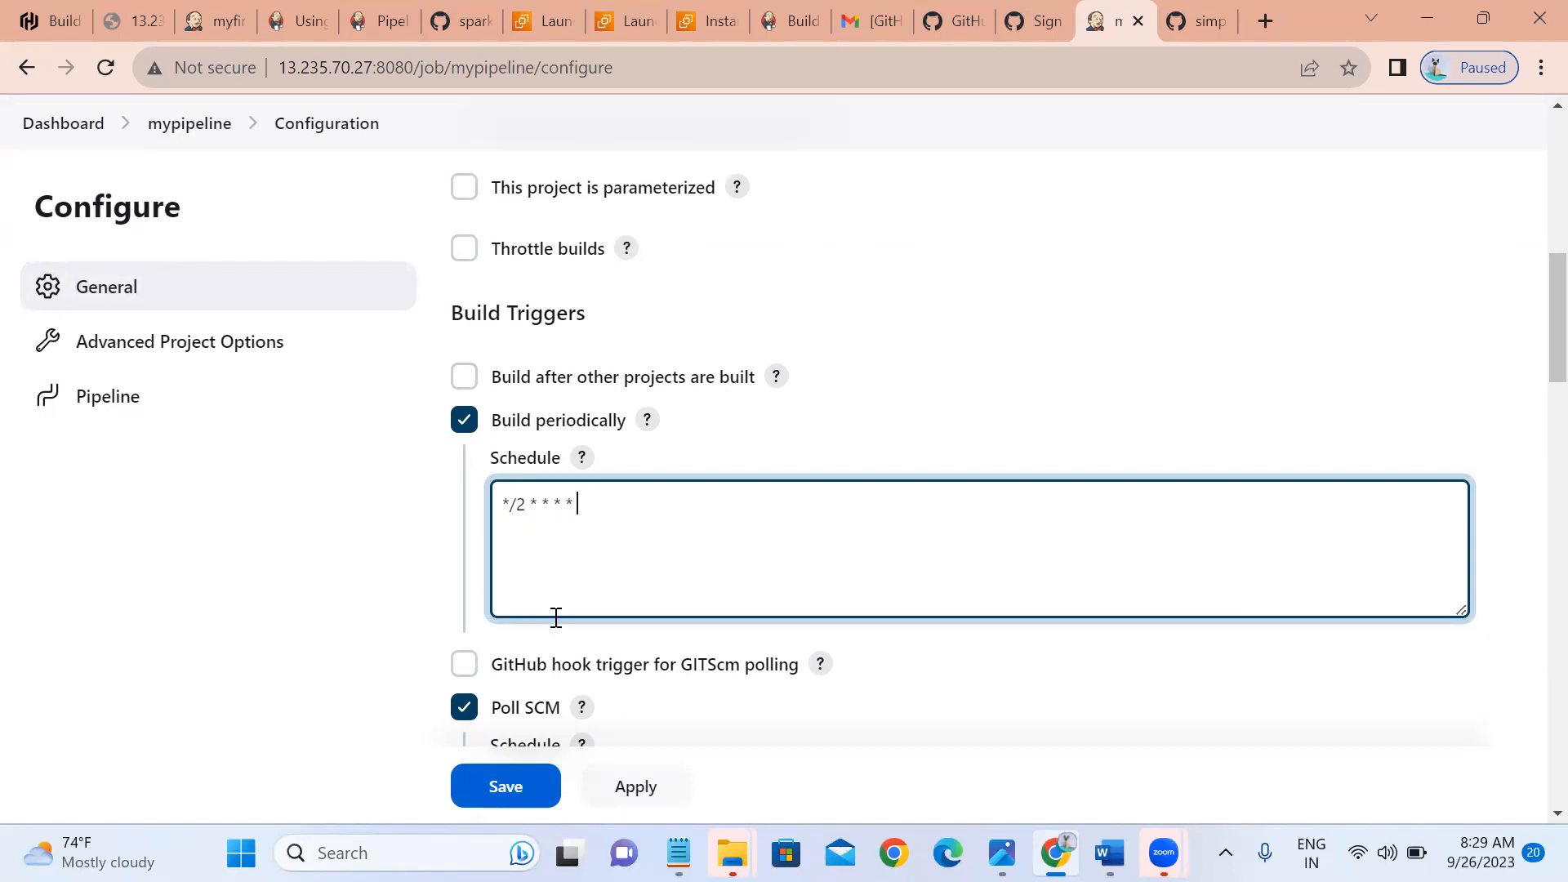
click(619, 786)
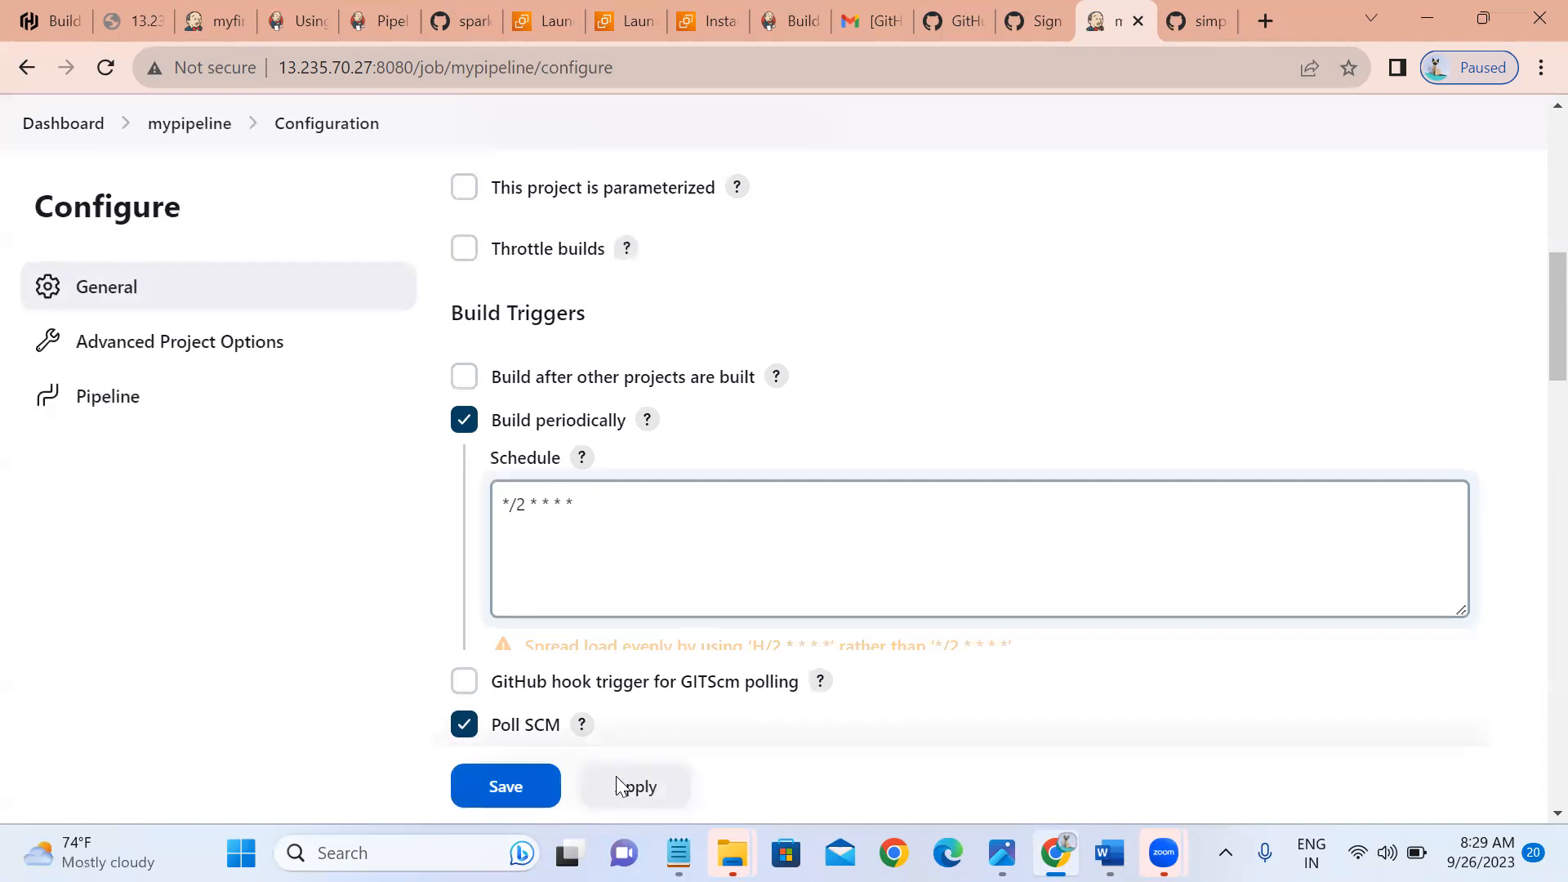
click(507, 789)
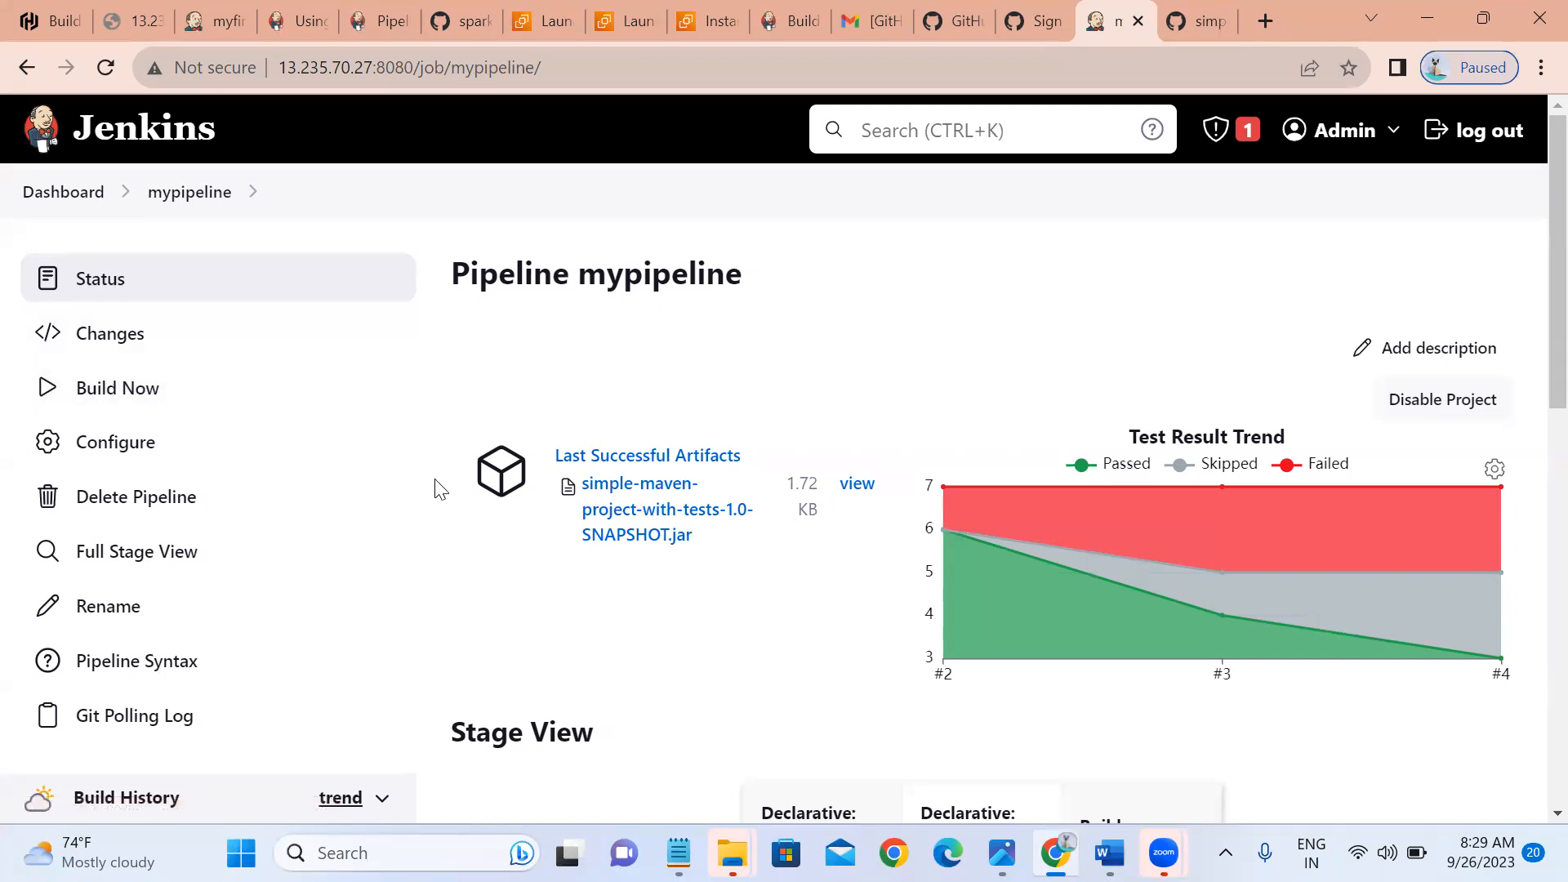
Scroll down the mypipeline page to check for build #5 in Stage View and Build History.
scroll(441, 489, down, 3)
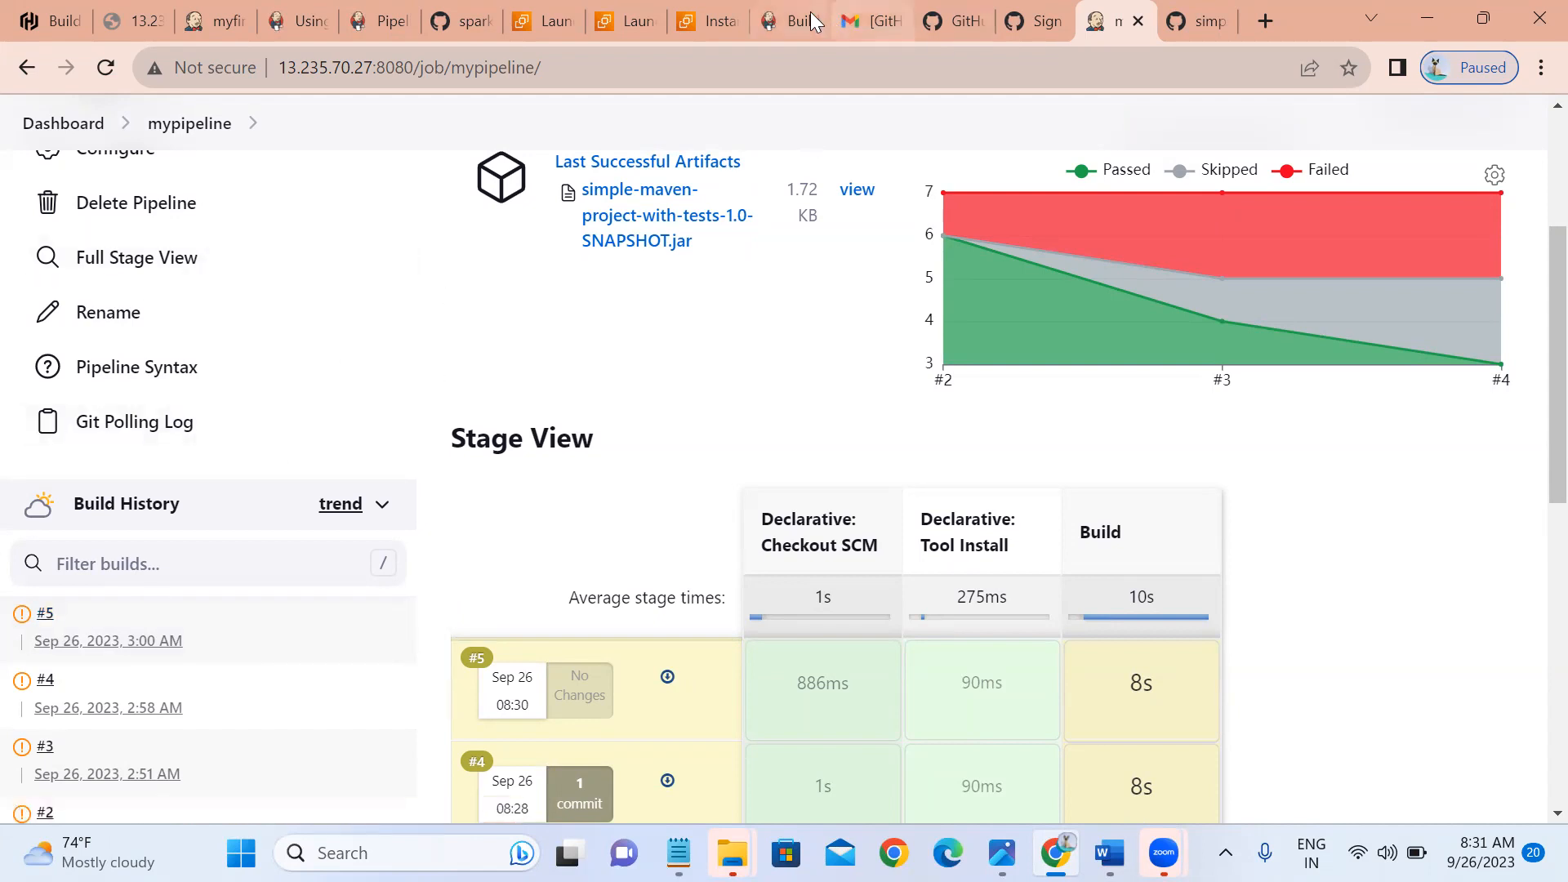
Switch to the Node.js and React tutorial and return to the top of the page.
click(788, 22)
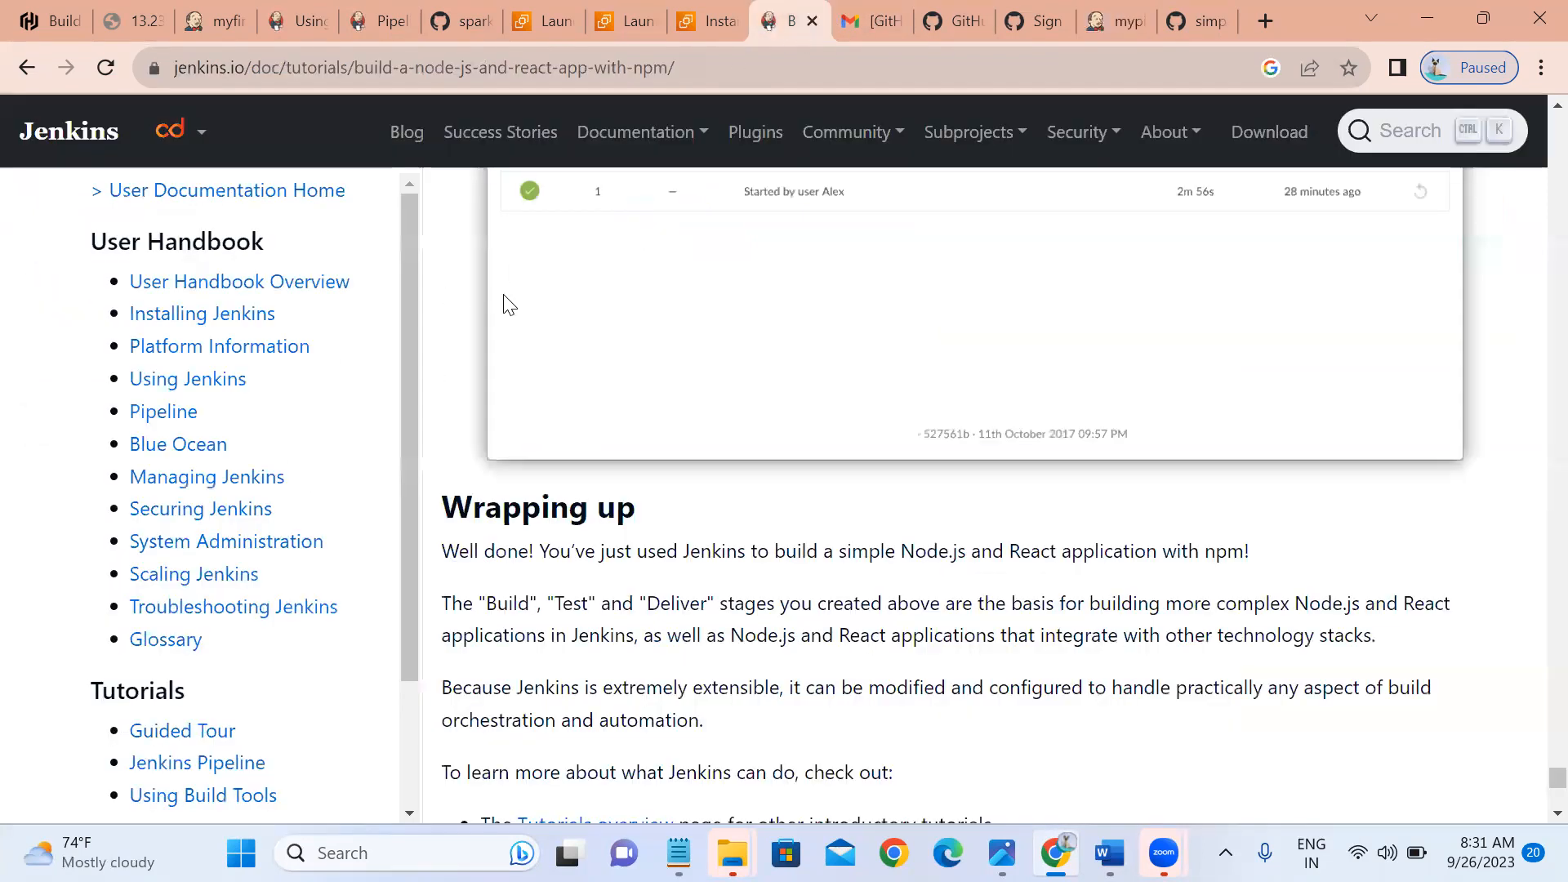
scroll(462, 357, up, 15)
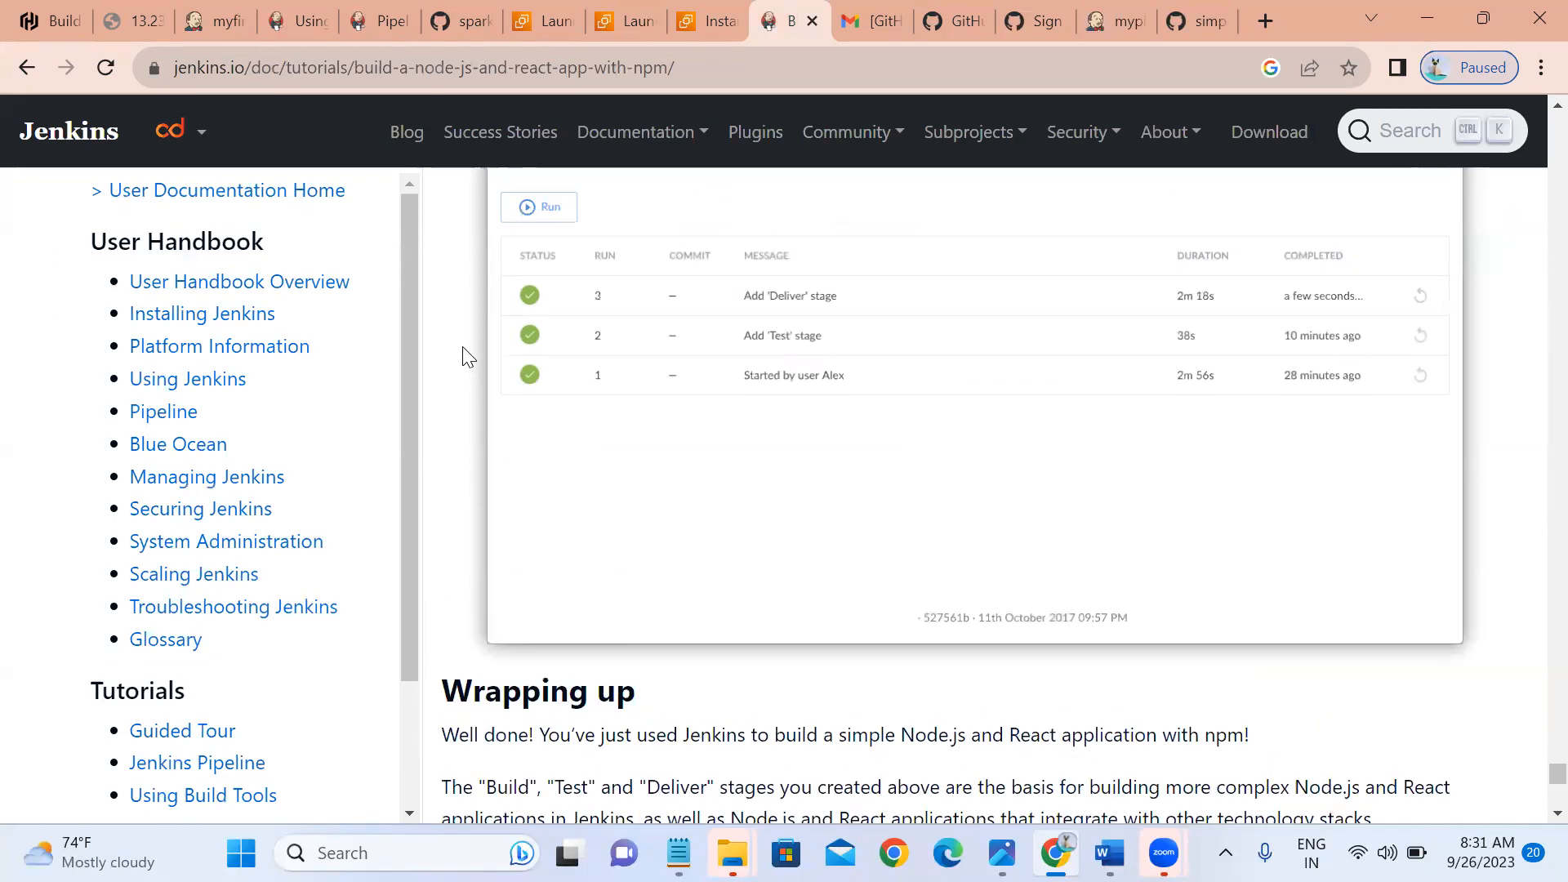
scroll(462, 357, up, 6)
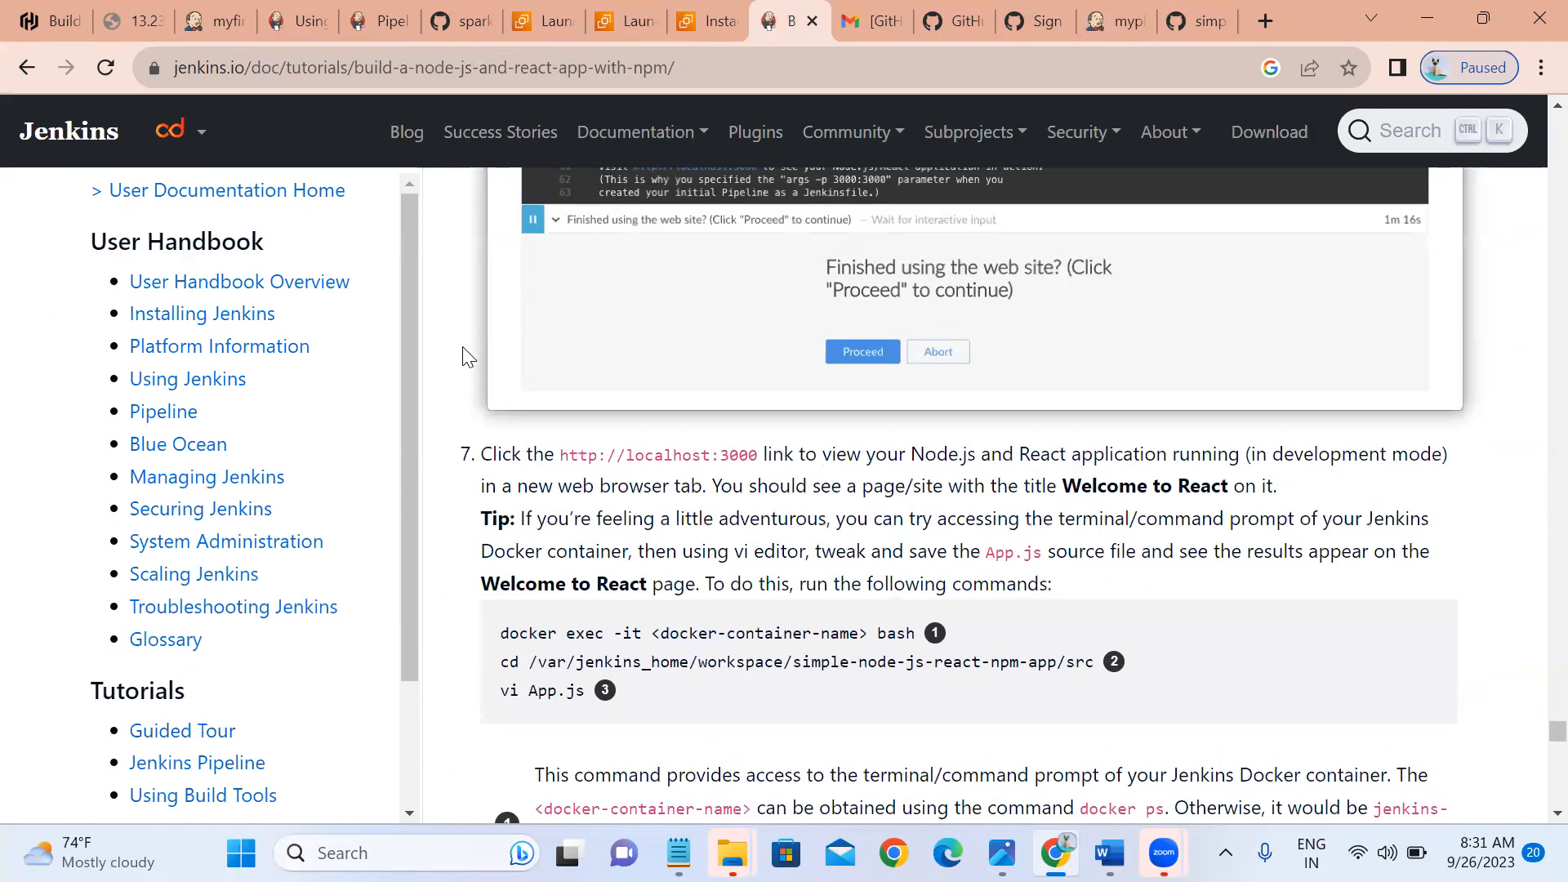
key(Home)
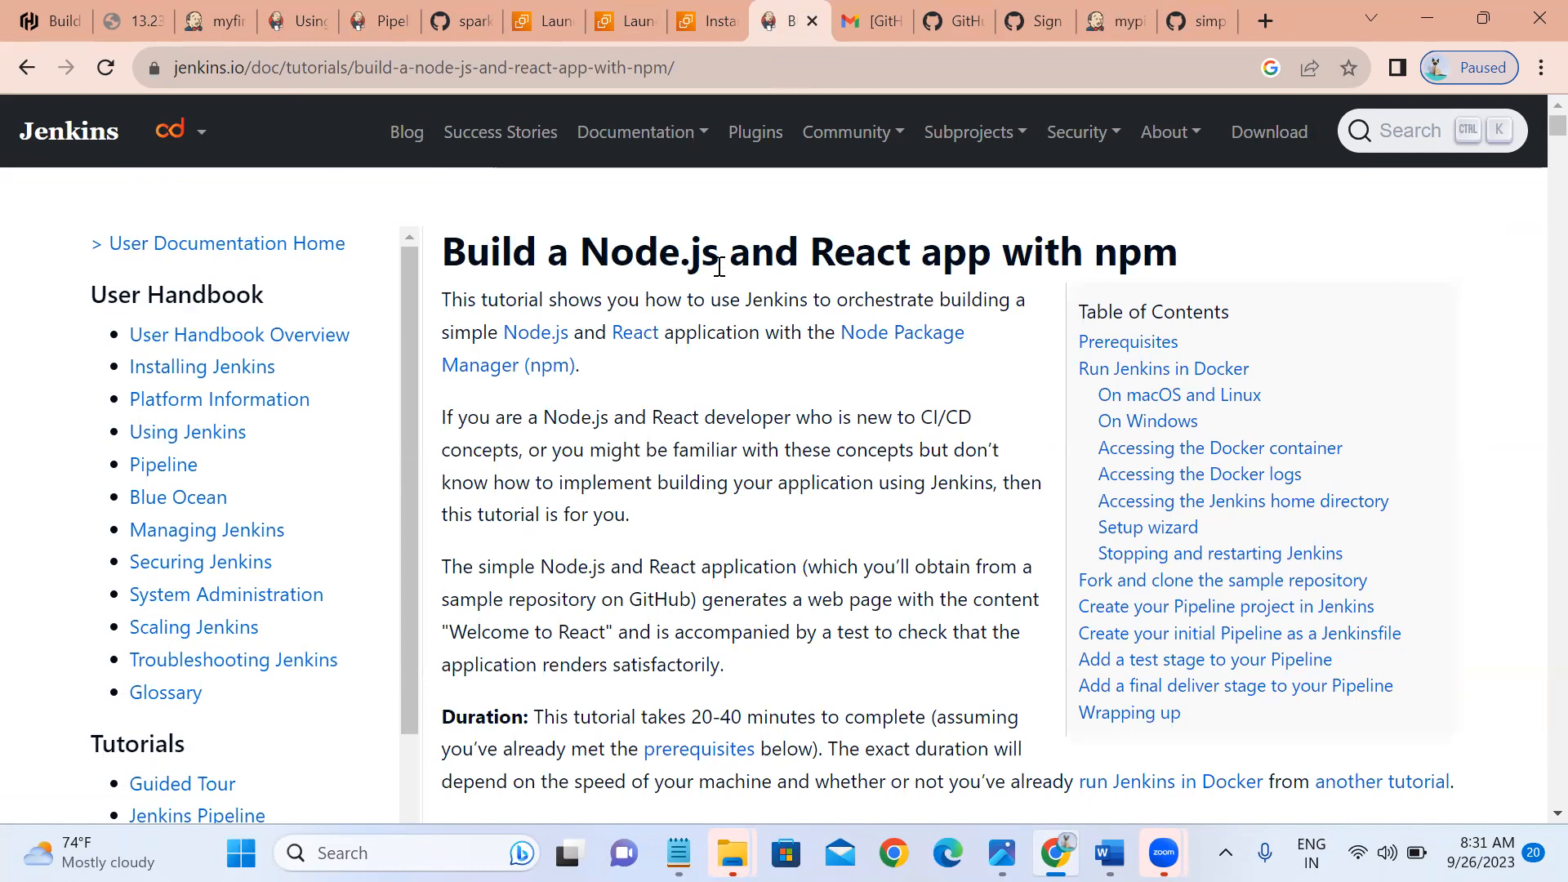
Scroll down to step 3's annotated docker:dind docker run command and its numbered notes.
scroll(727, 390, down, 1)
scroll(727, 390, down, 9)
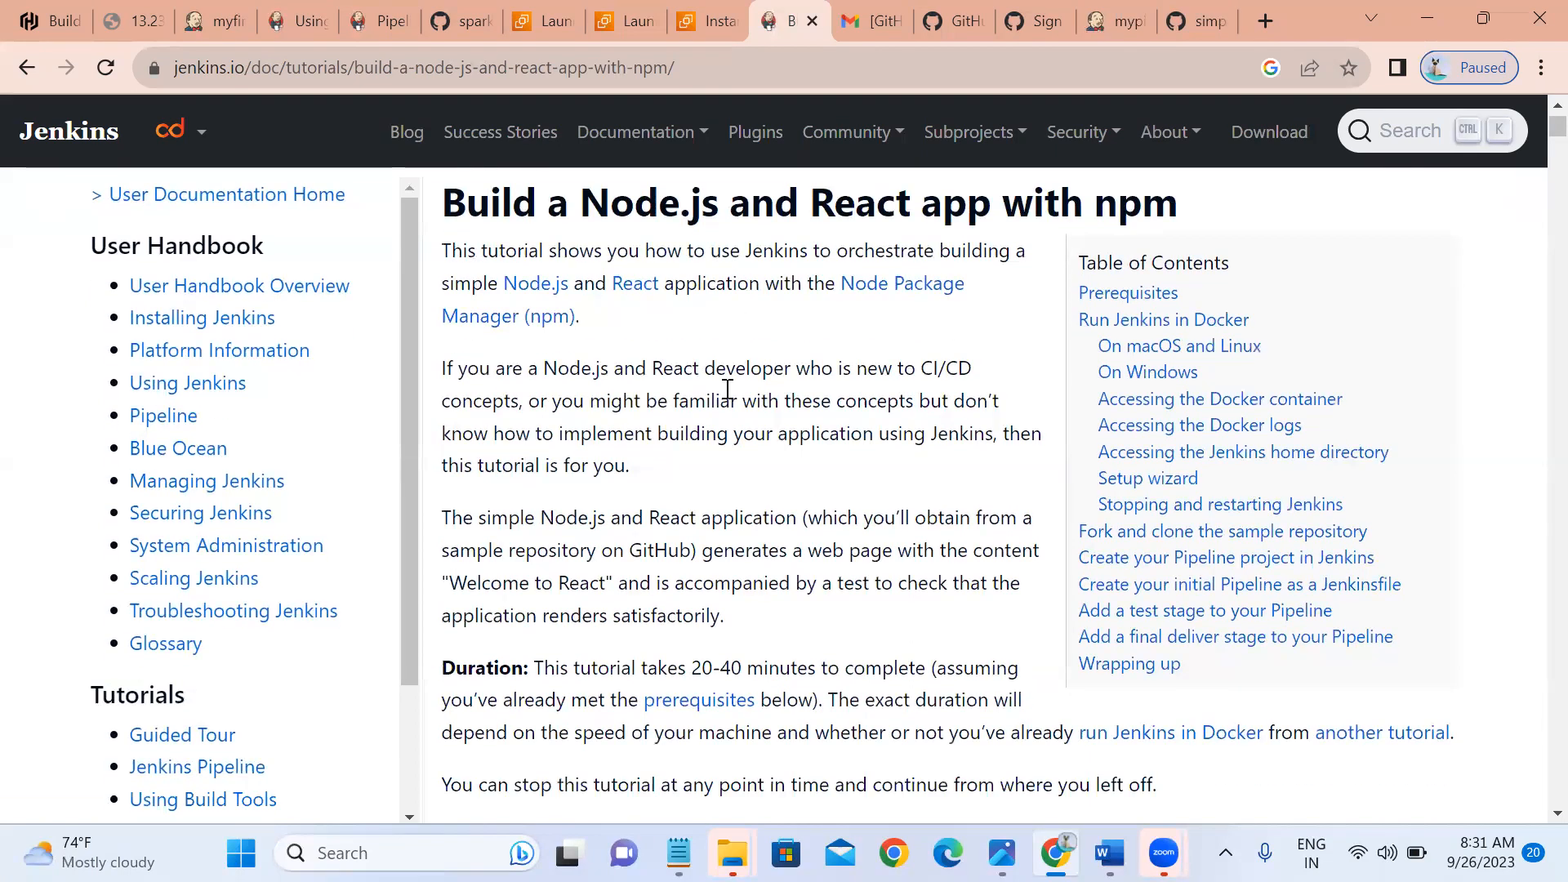
scroll(727, 390, down, 8)
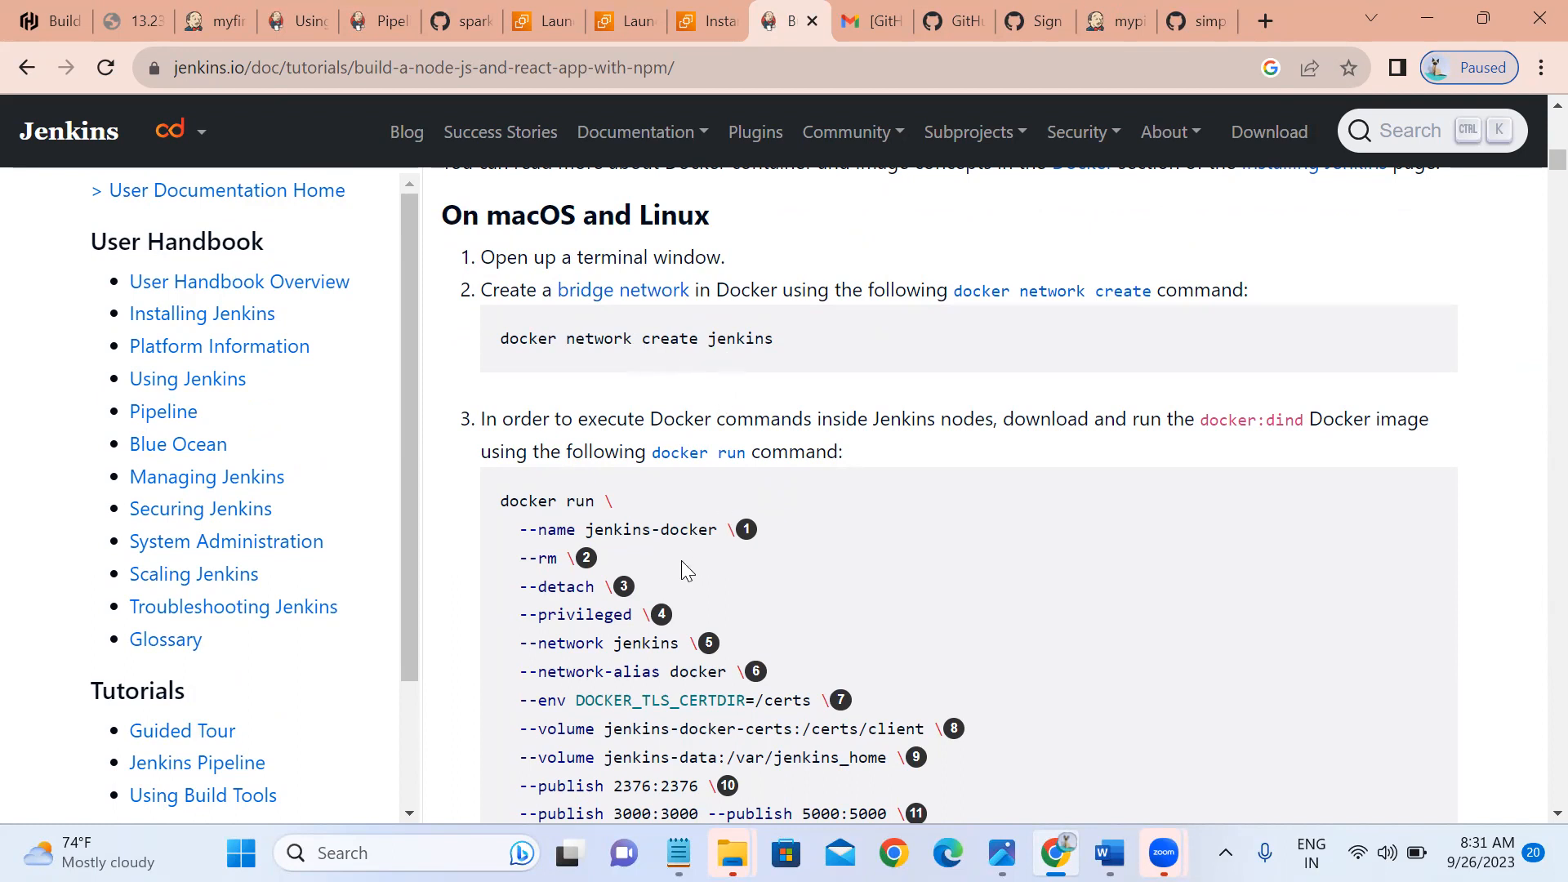
scroll(681, 561, down, 1)
click(487, 72)
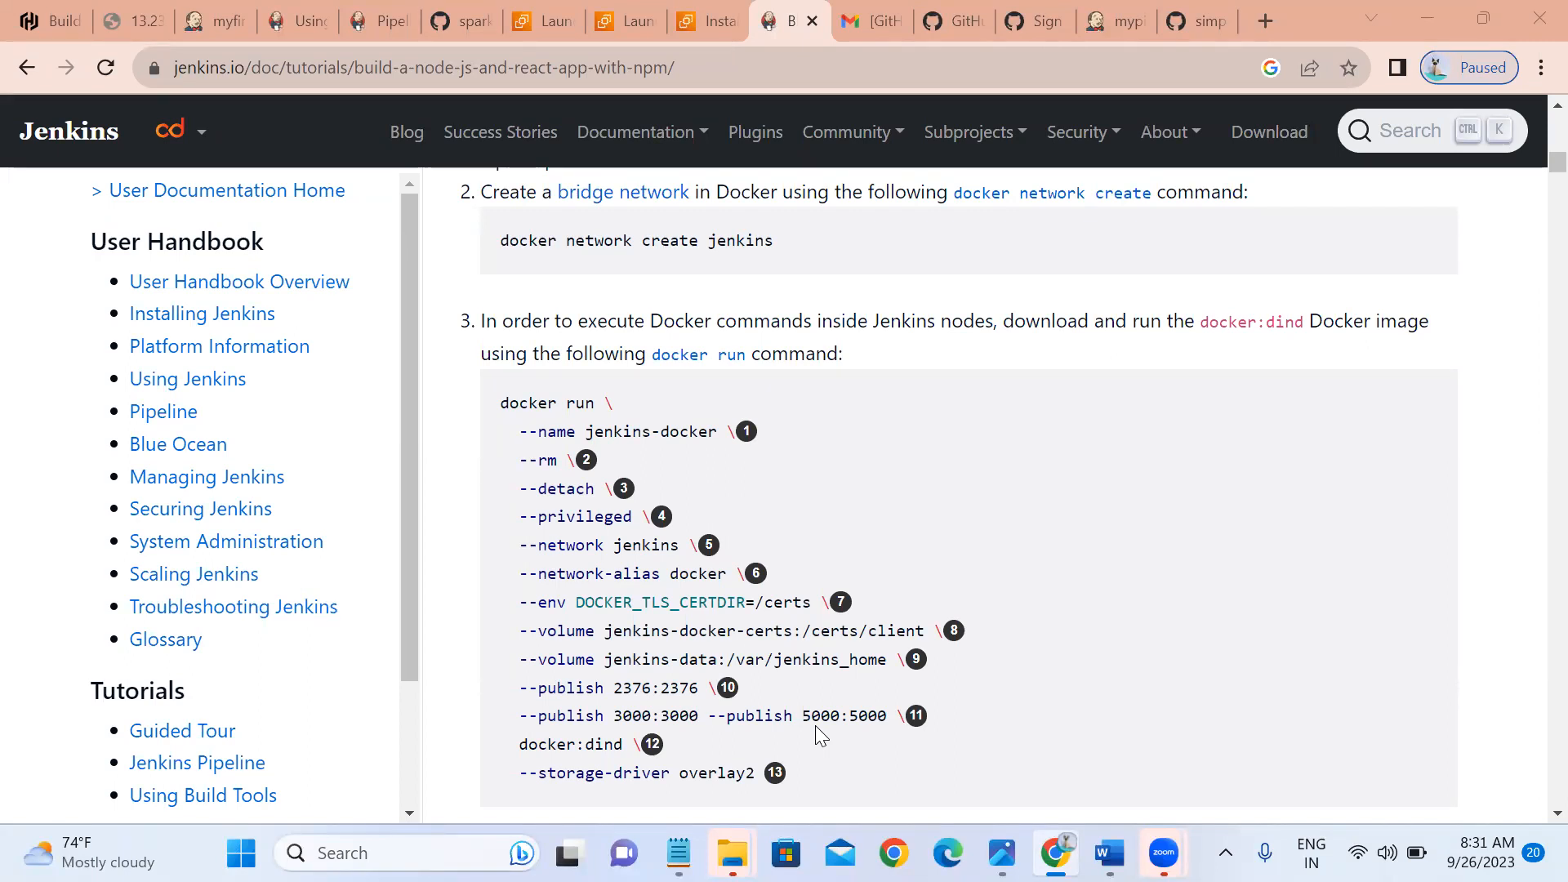
click(452, 541)
scroll(474, 454, down, 2)
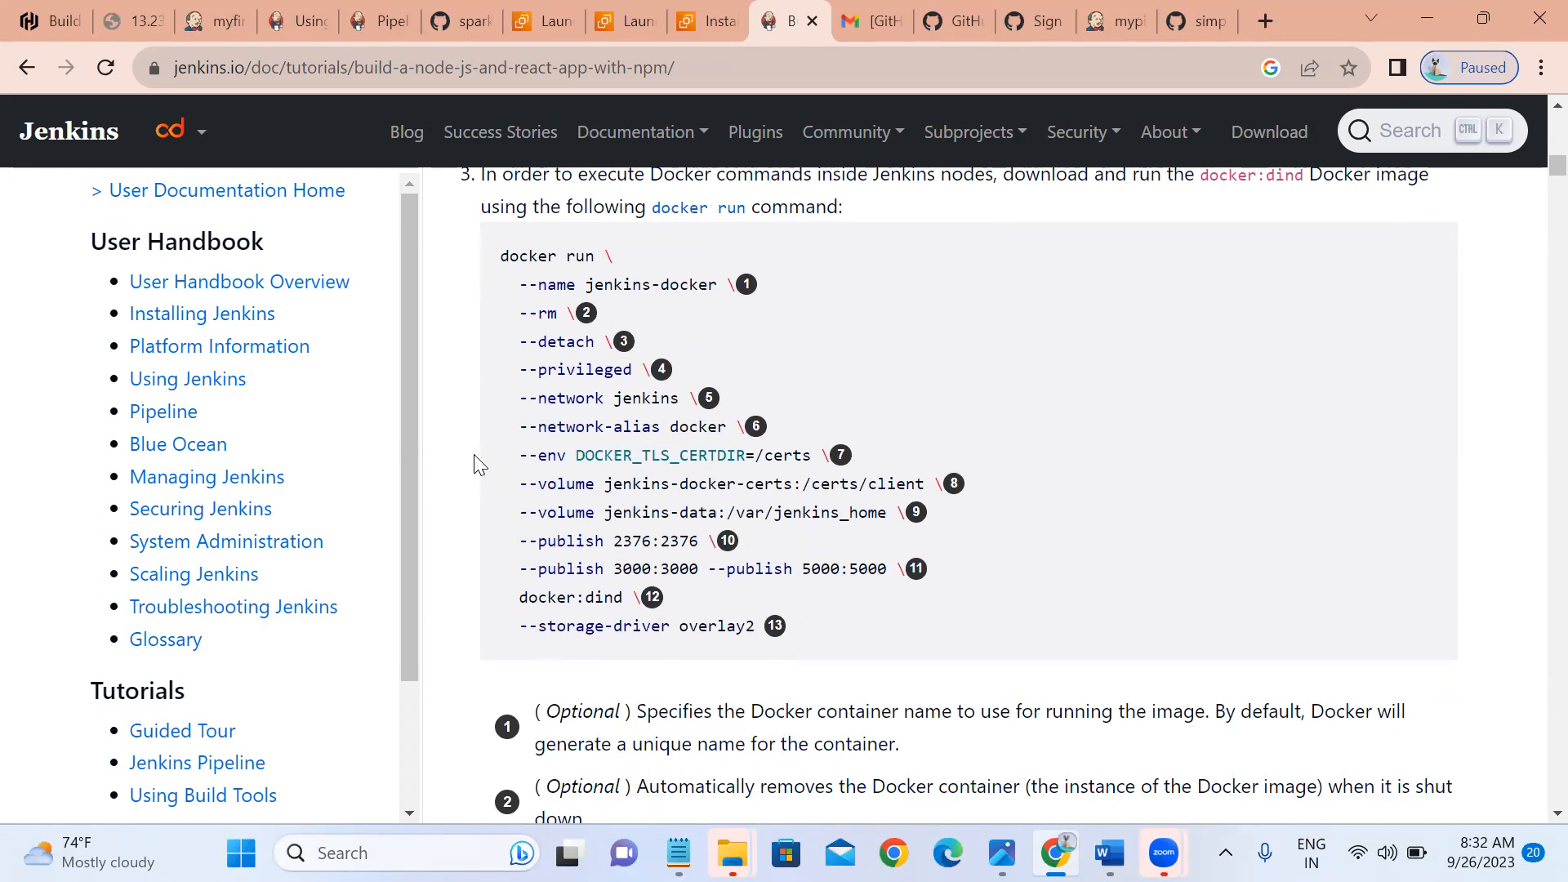
Scroll past the setup and Jenkinsfile sections to the Deliver stage's steps 3–5, ending at 'Add Deliver stage'.
scroll(474, 464, down, 1)
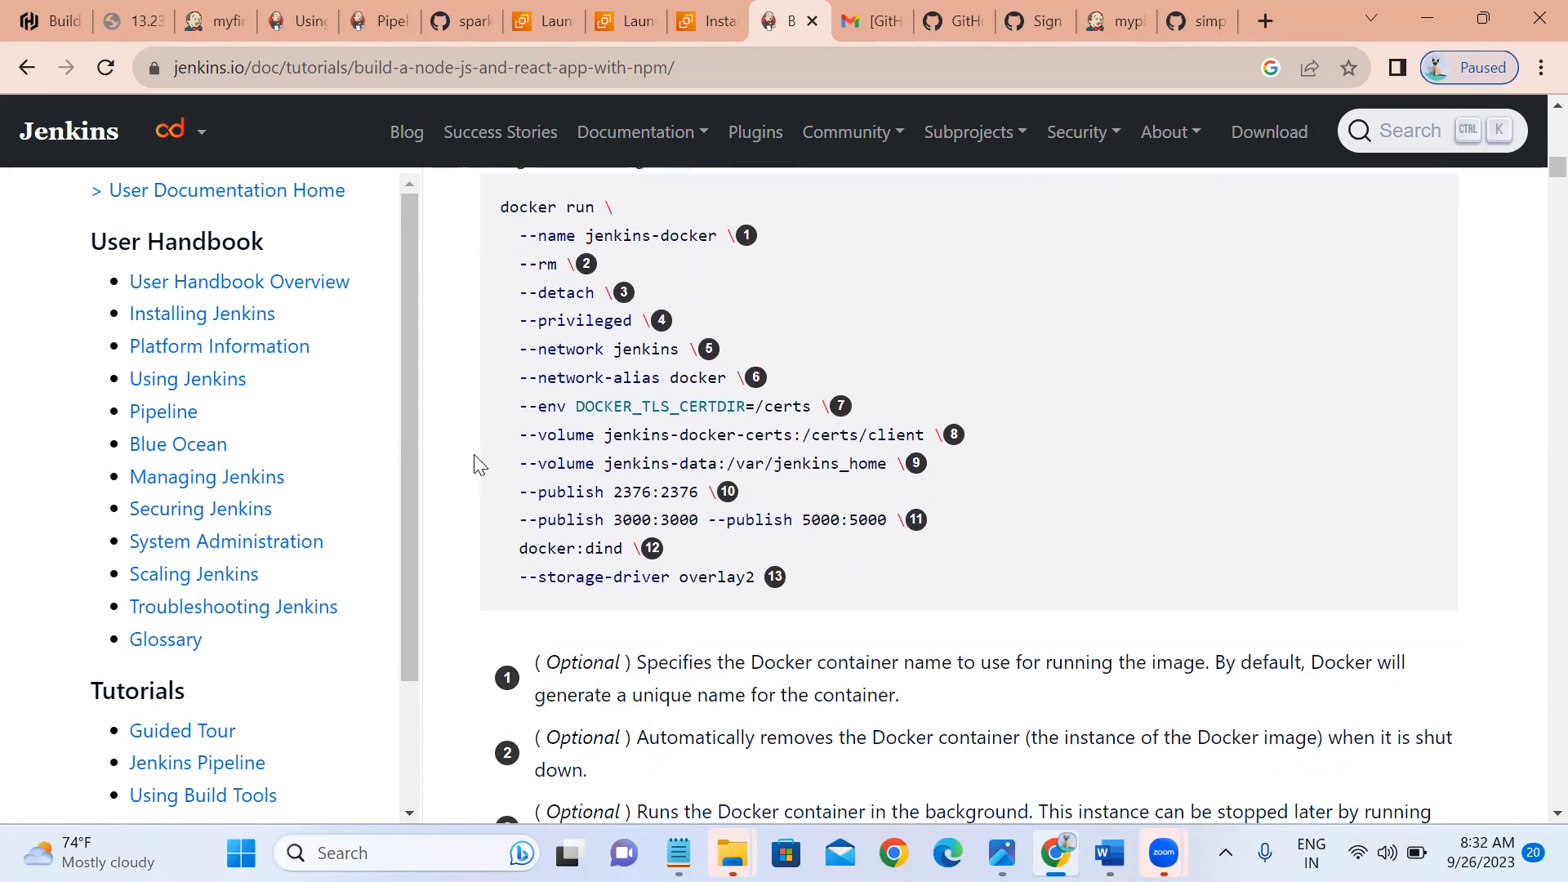
scroll(473, 464, down, 9)
scroll(474, 464, down, 6)
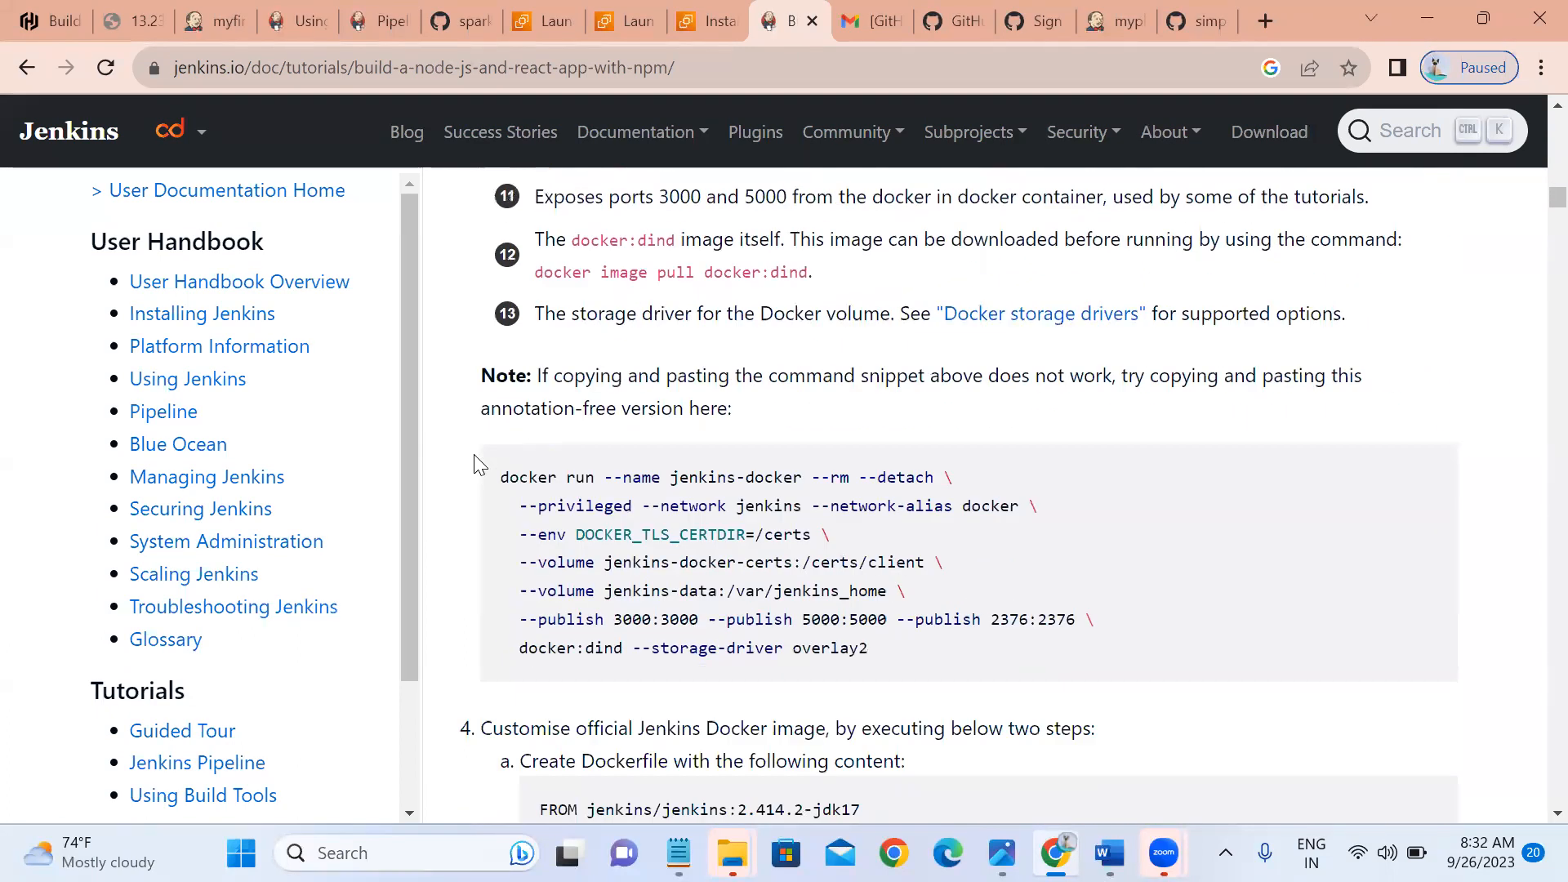
scroll(478, 464, down, 6)
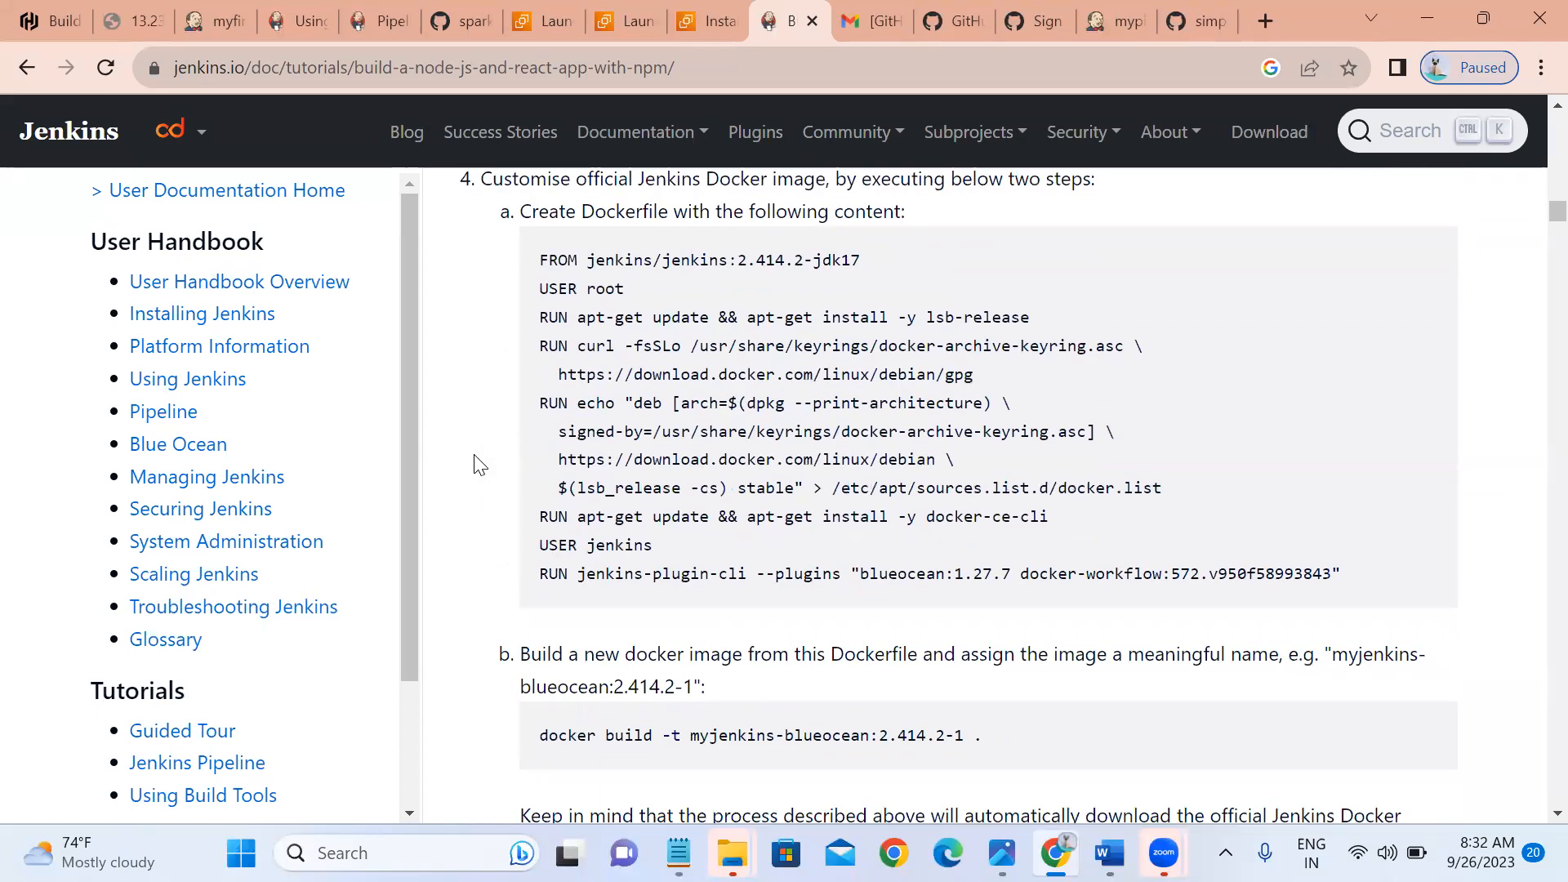
scroll(477, 464, down, 7)
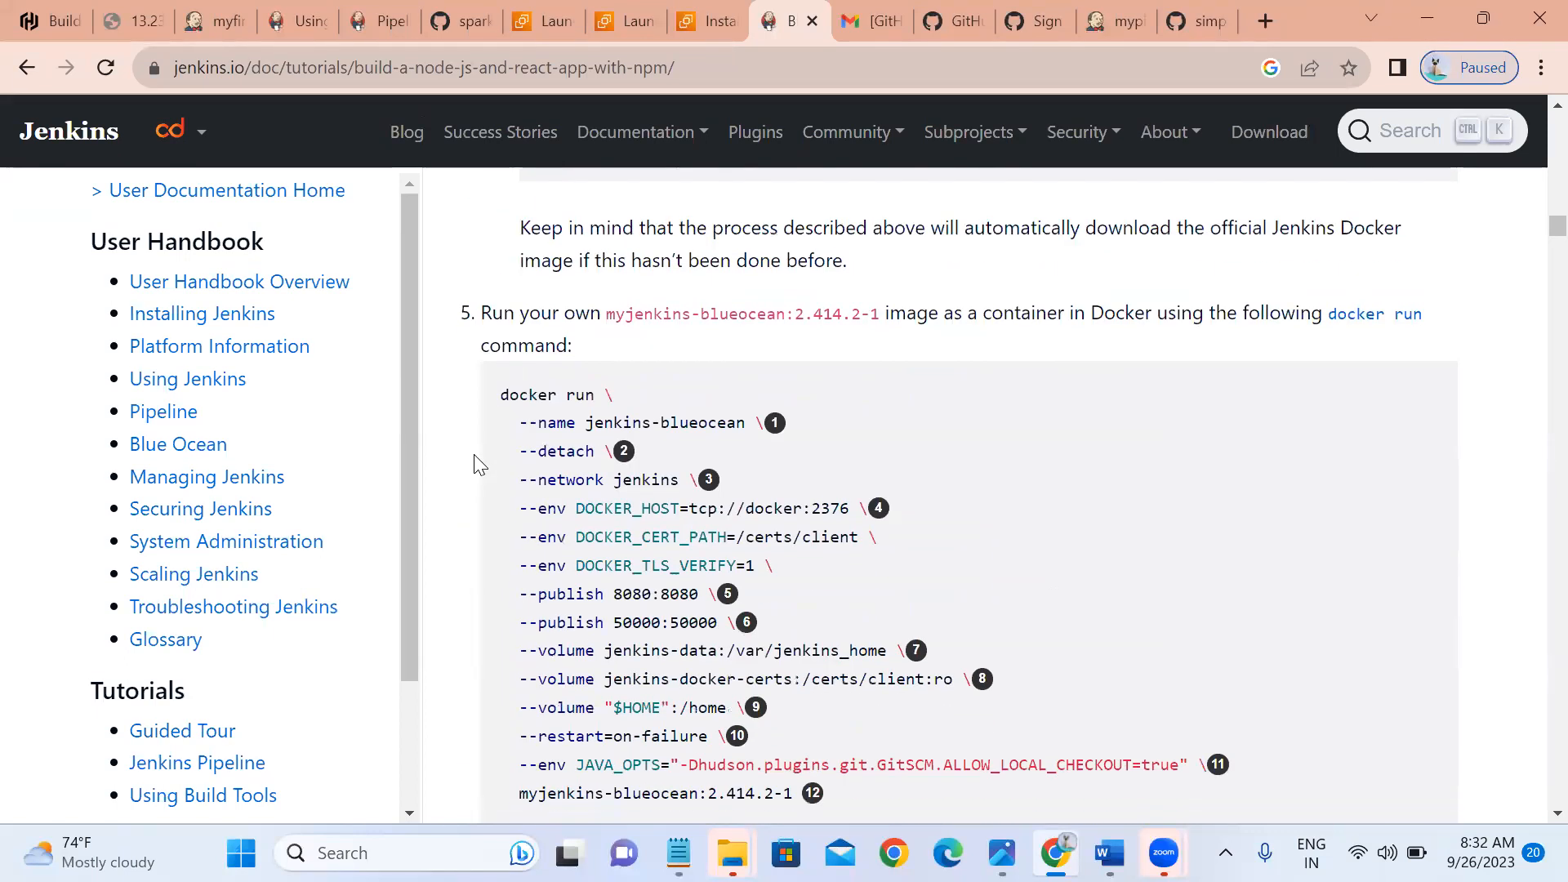
scroll(478, 464, down, 2)
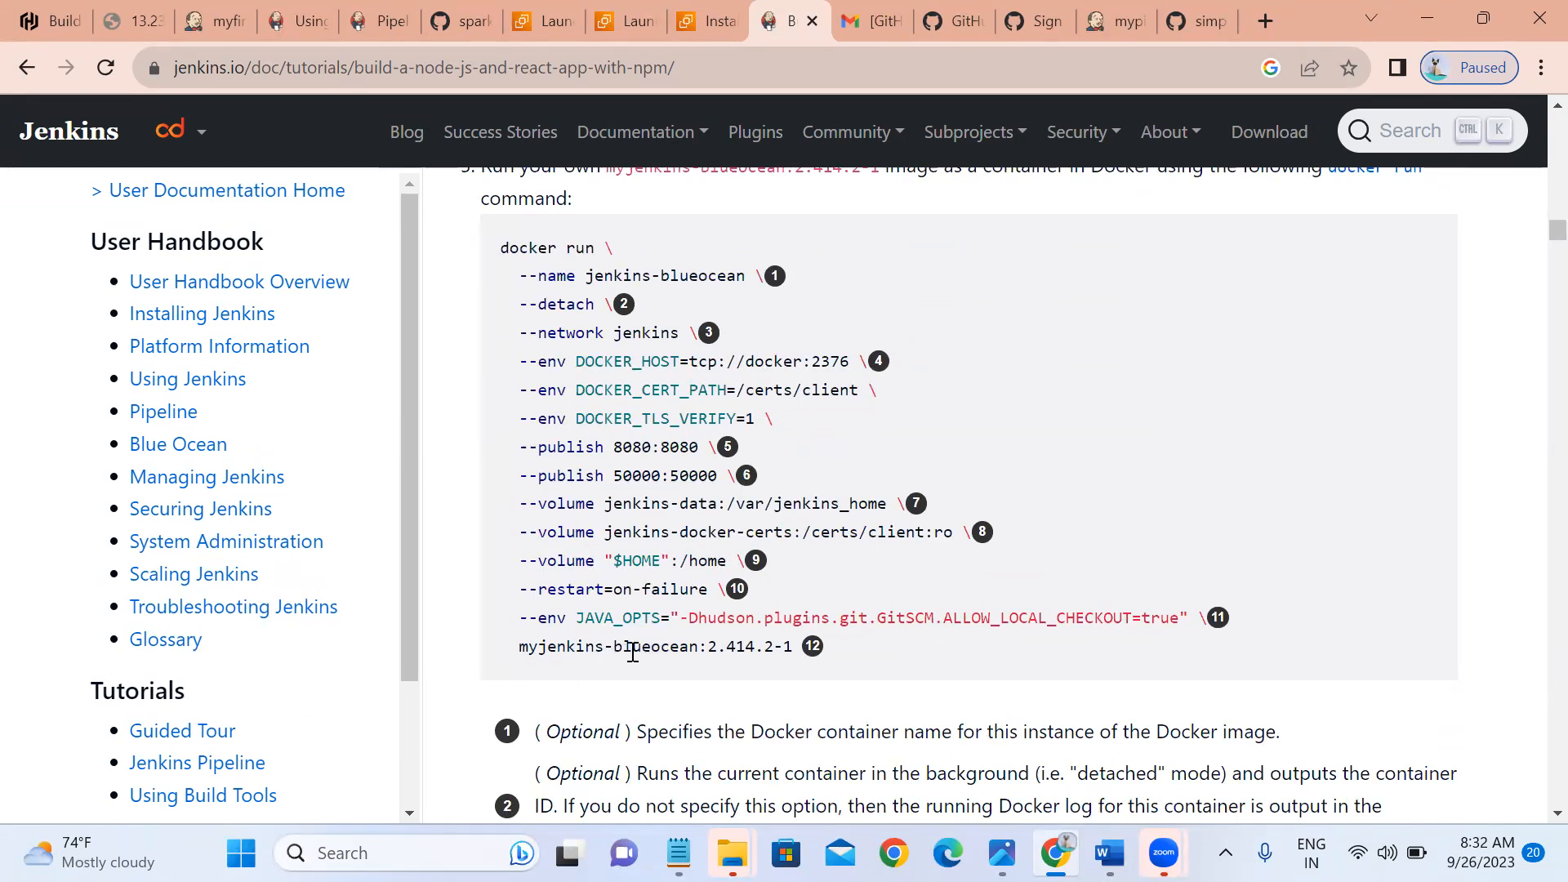
scroll(634, 652, down, 6)
scroll(638, 650, down, 10)
scroll(638, 649, down, 10)
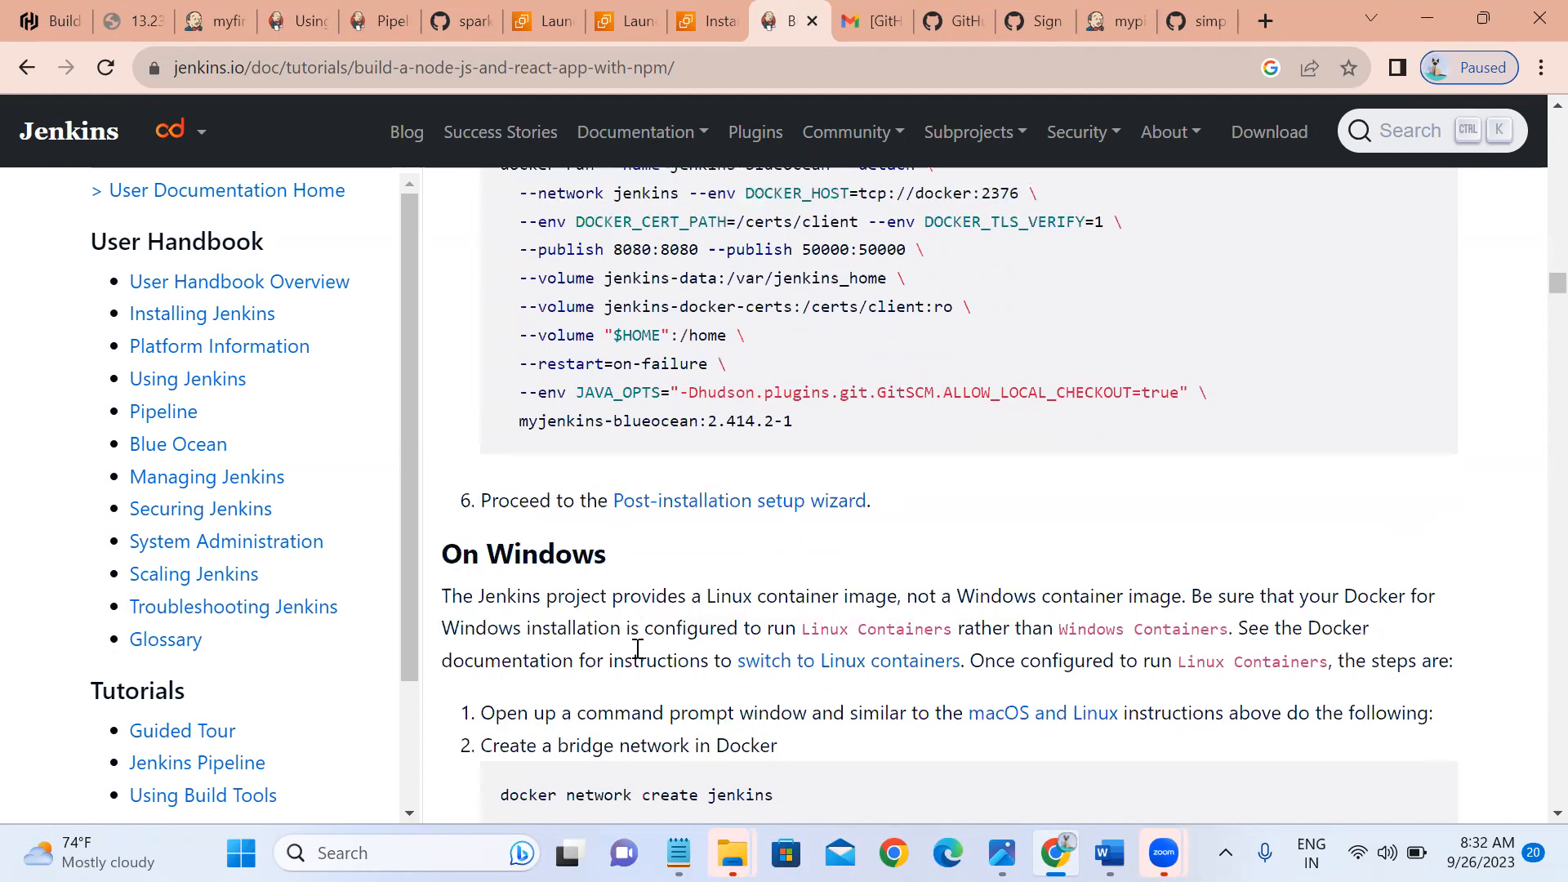
scroll(638, 648, down, 12)
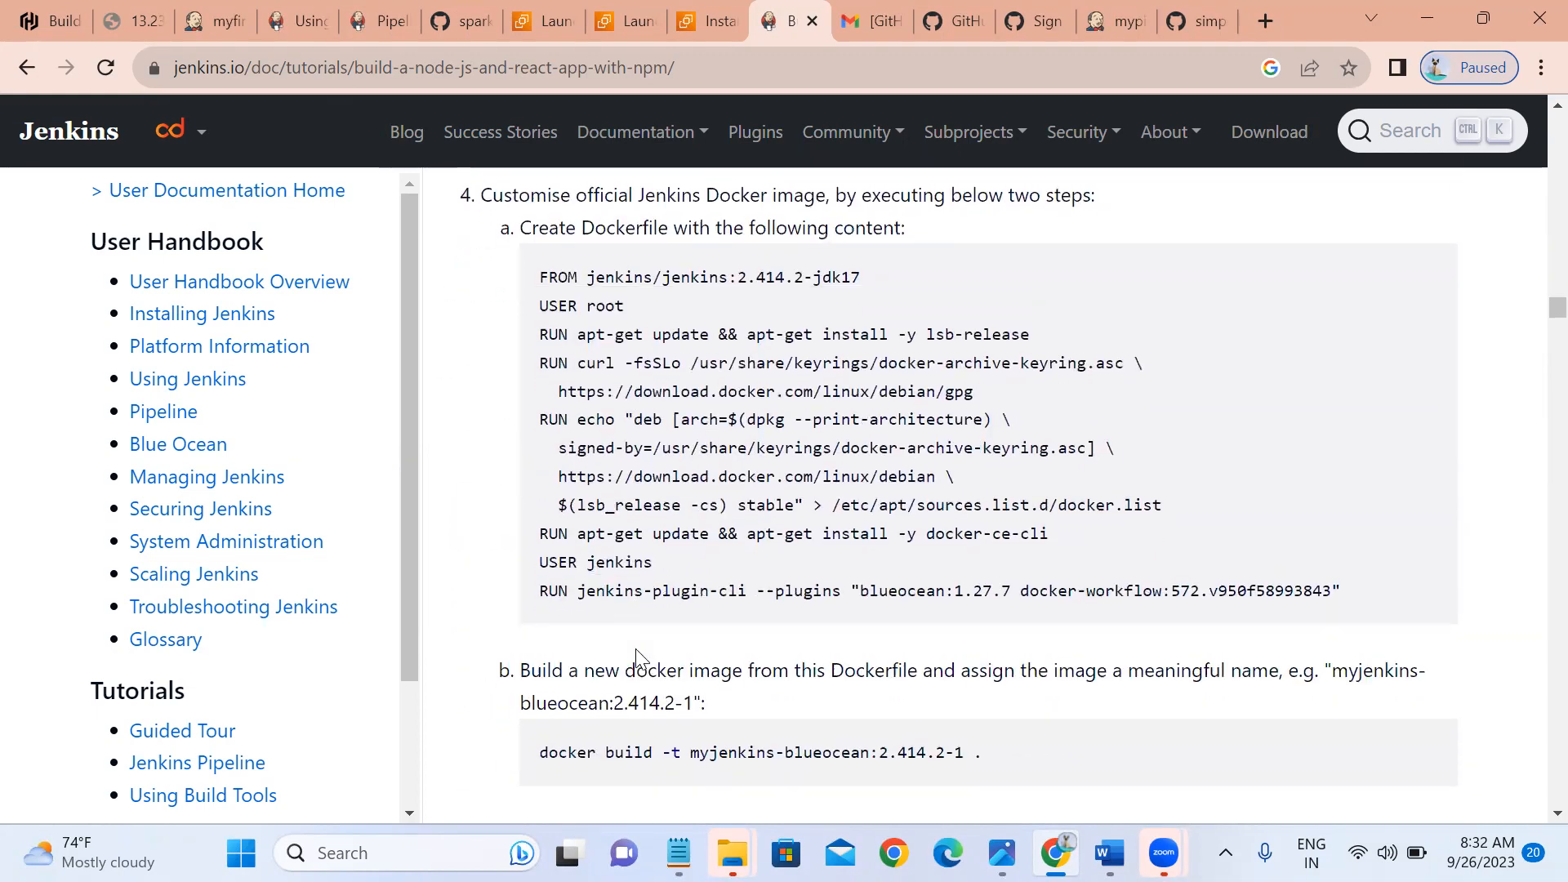
scroll(638, 656, down, 15)
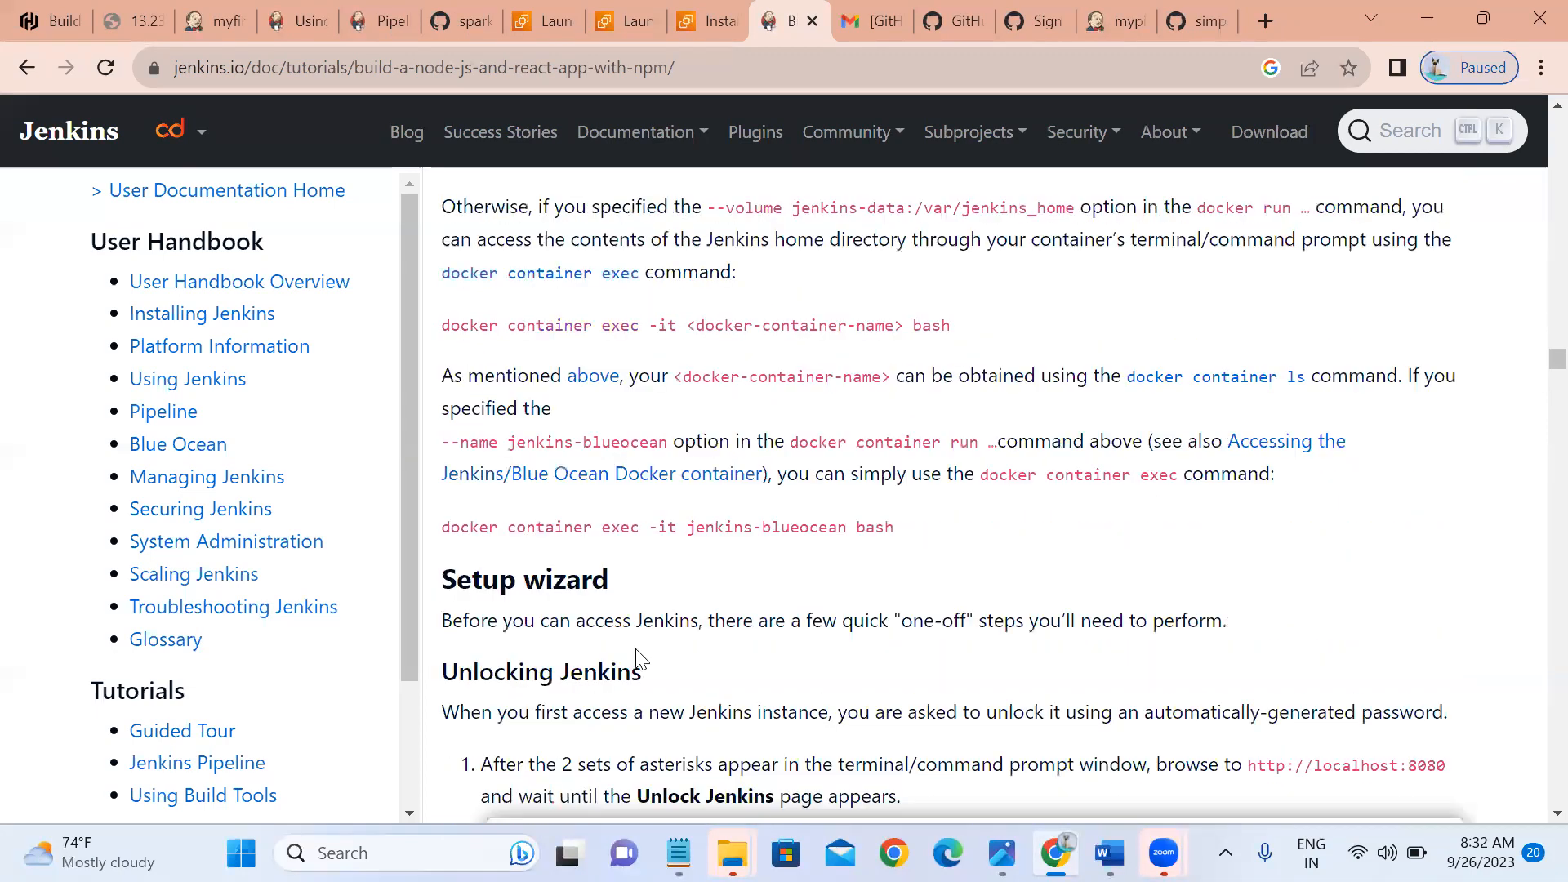
scroll(638, 658, down, 9)
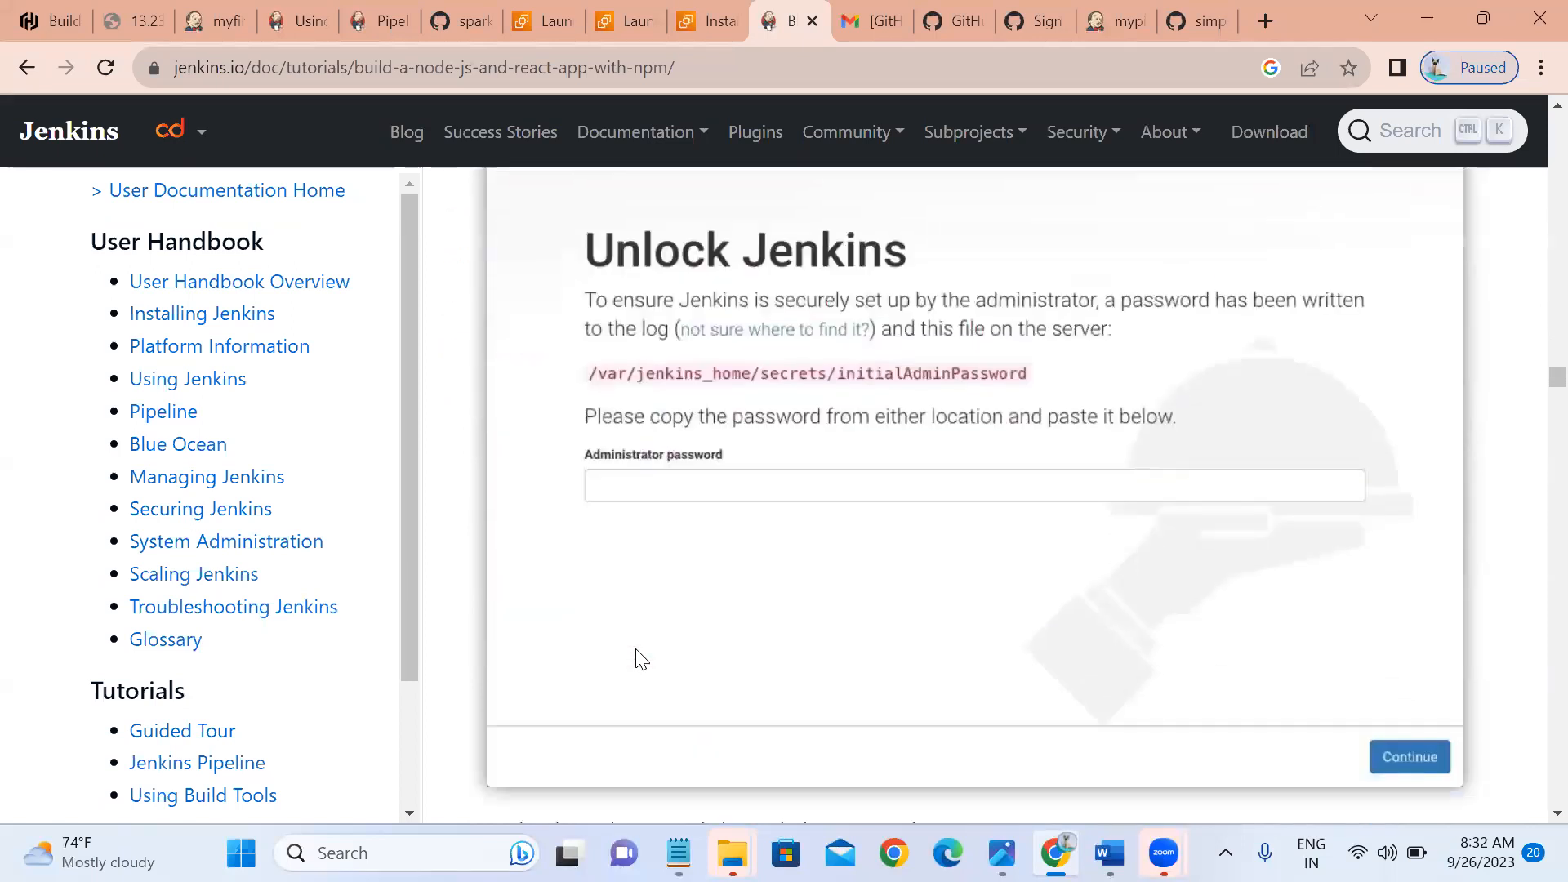
scroll(638, 657, down, 8)
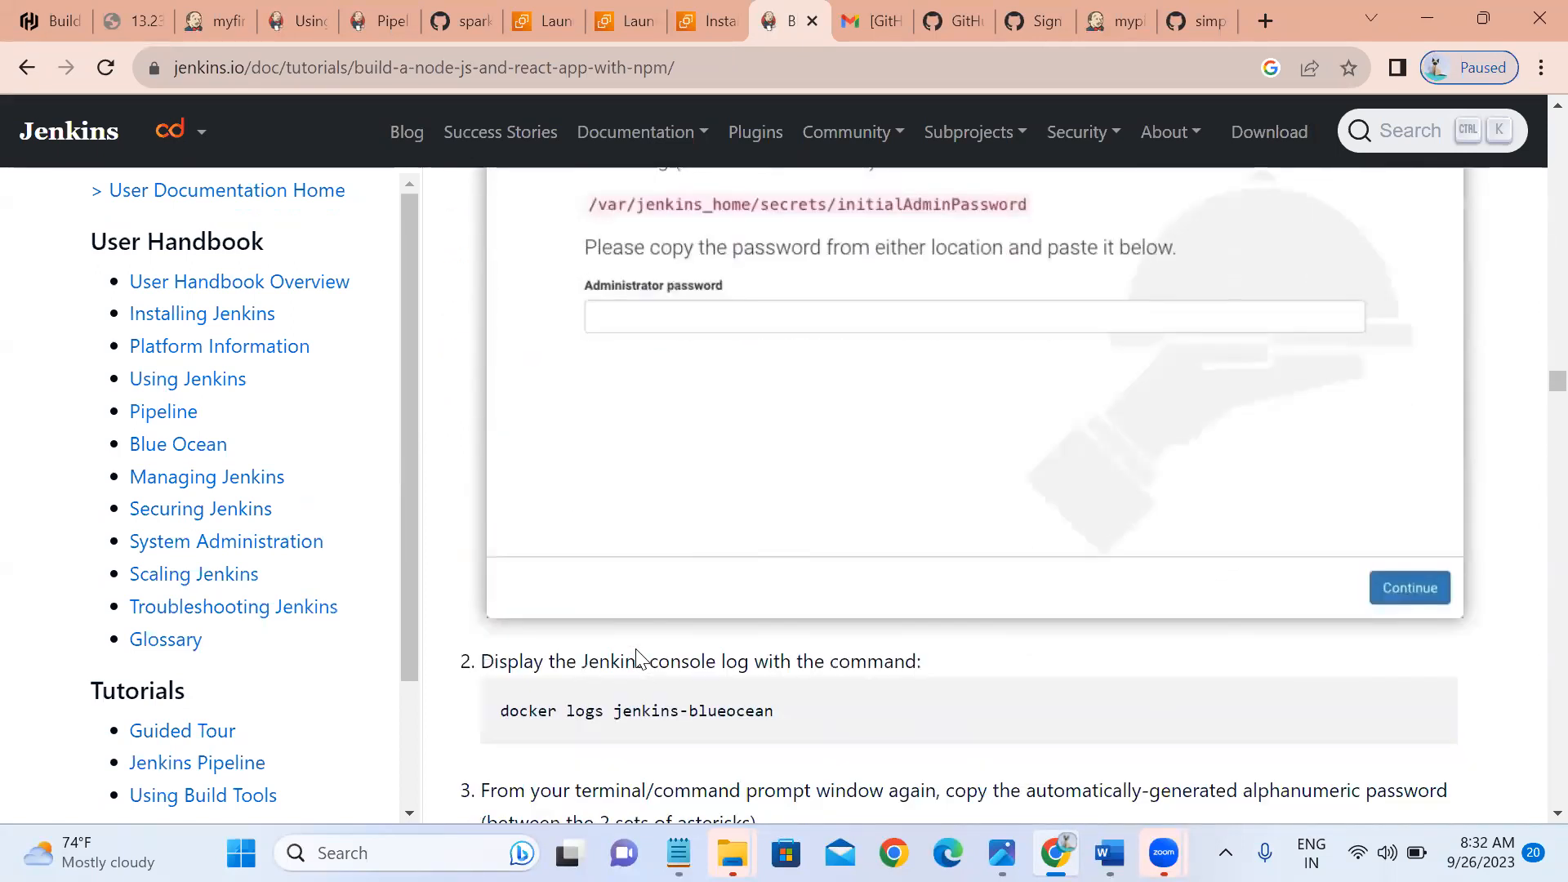
scroll(638, 657, down, 10)
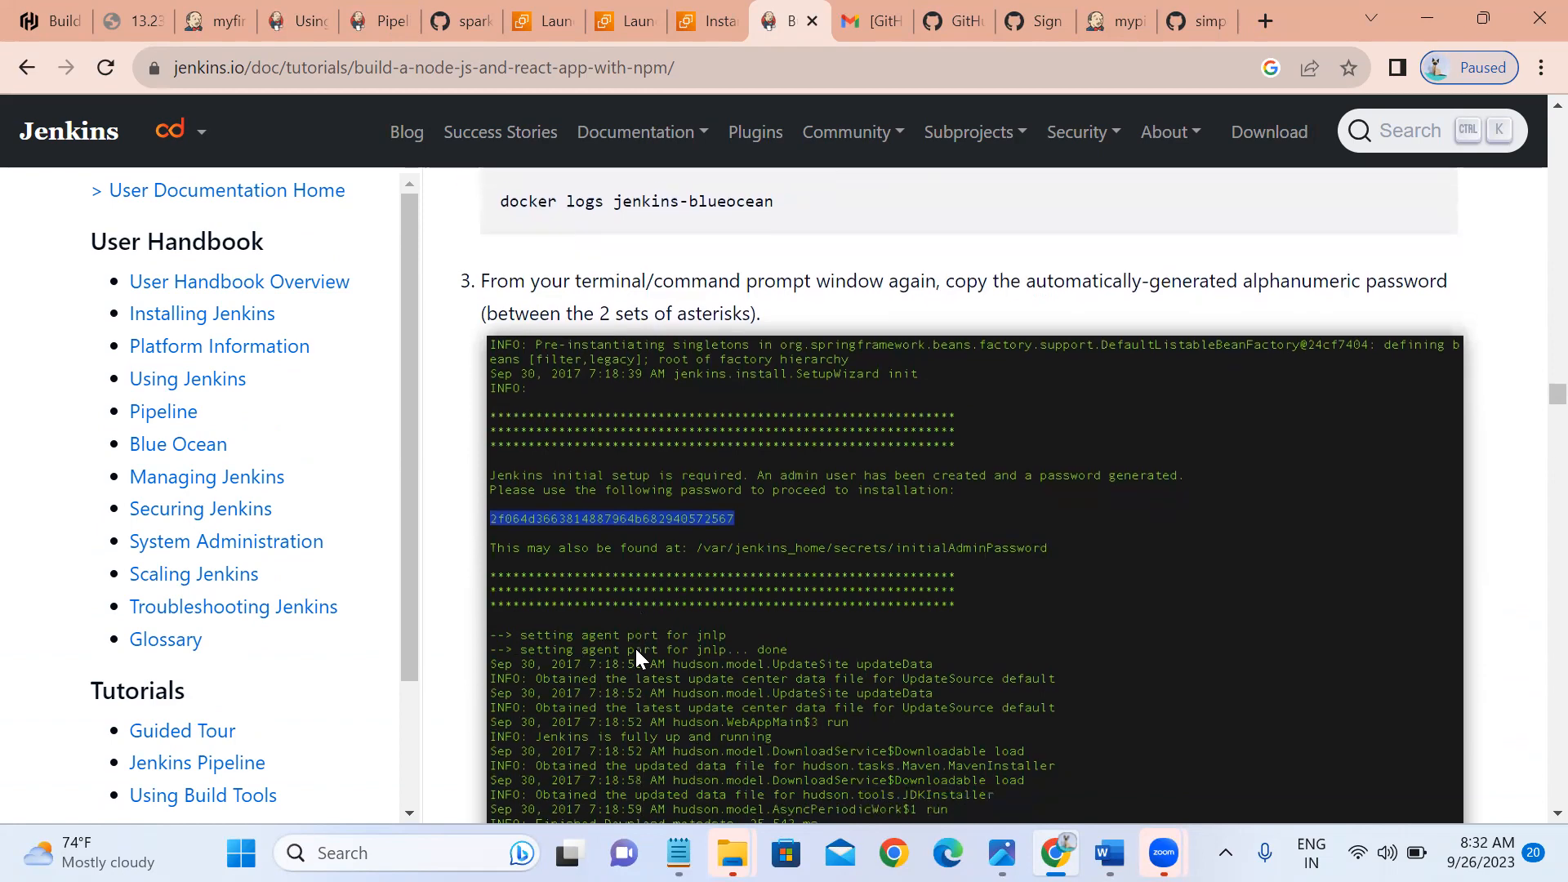
scroll(638, 657, down, 8)
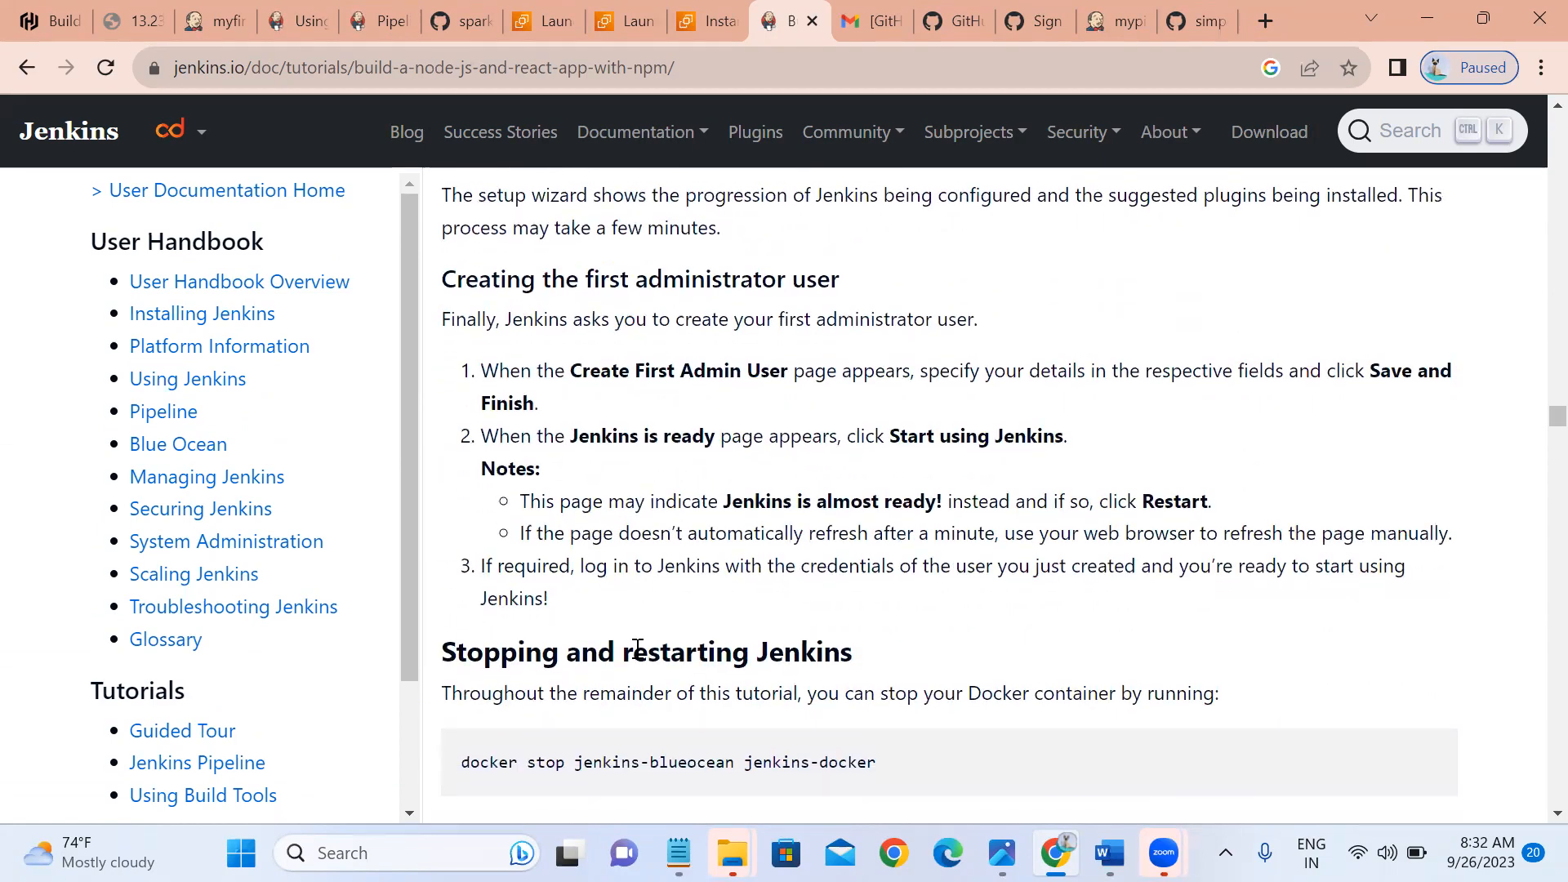
scroll(638, 657, down, 5)
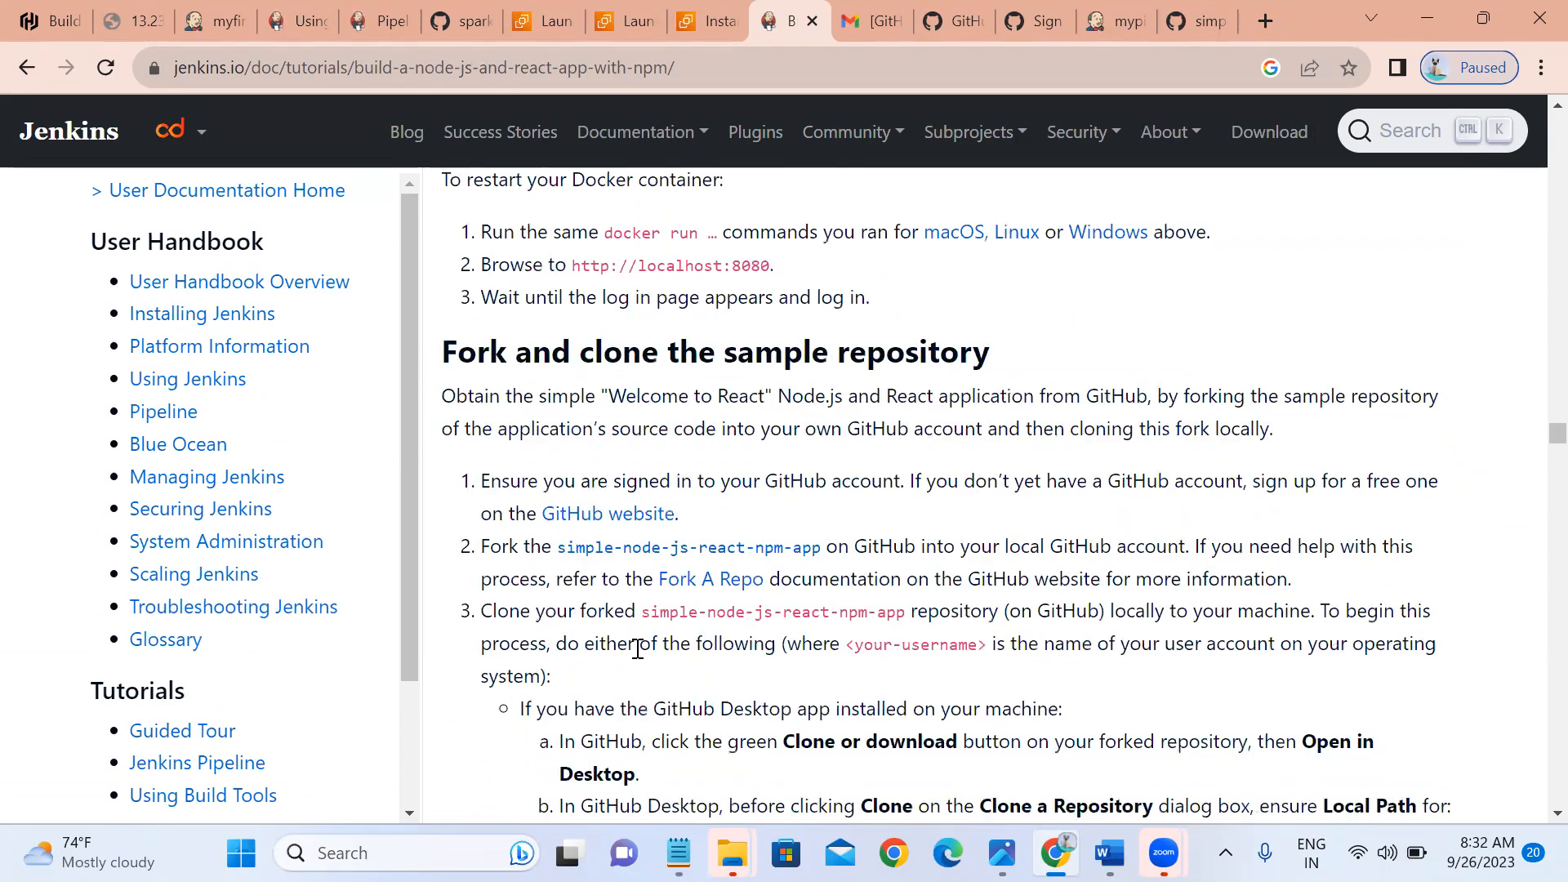
scroll(638, 650, down, 8)
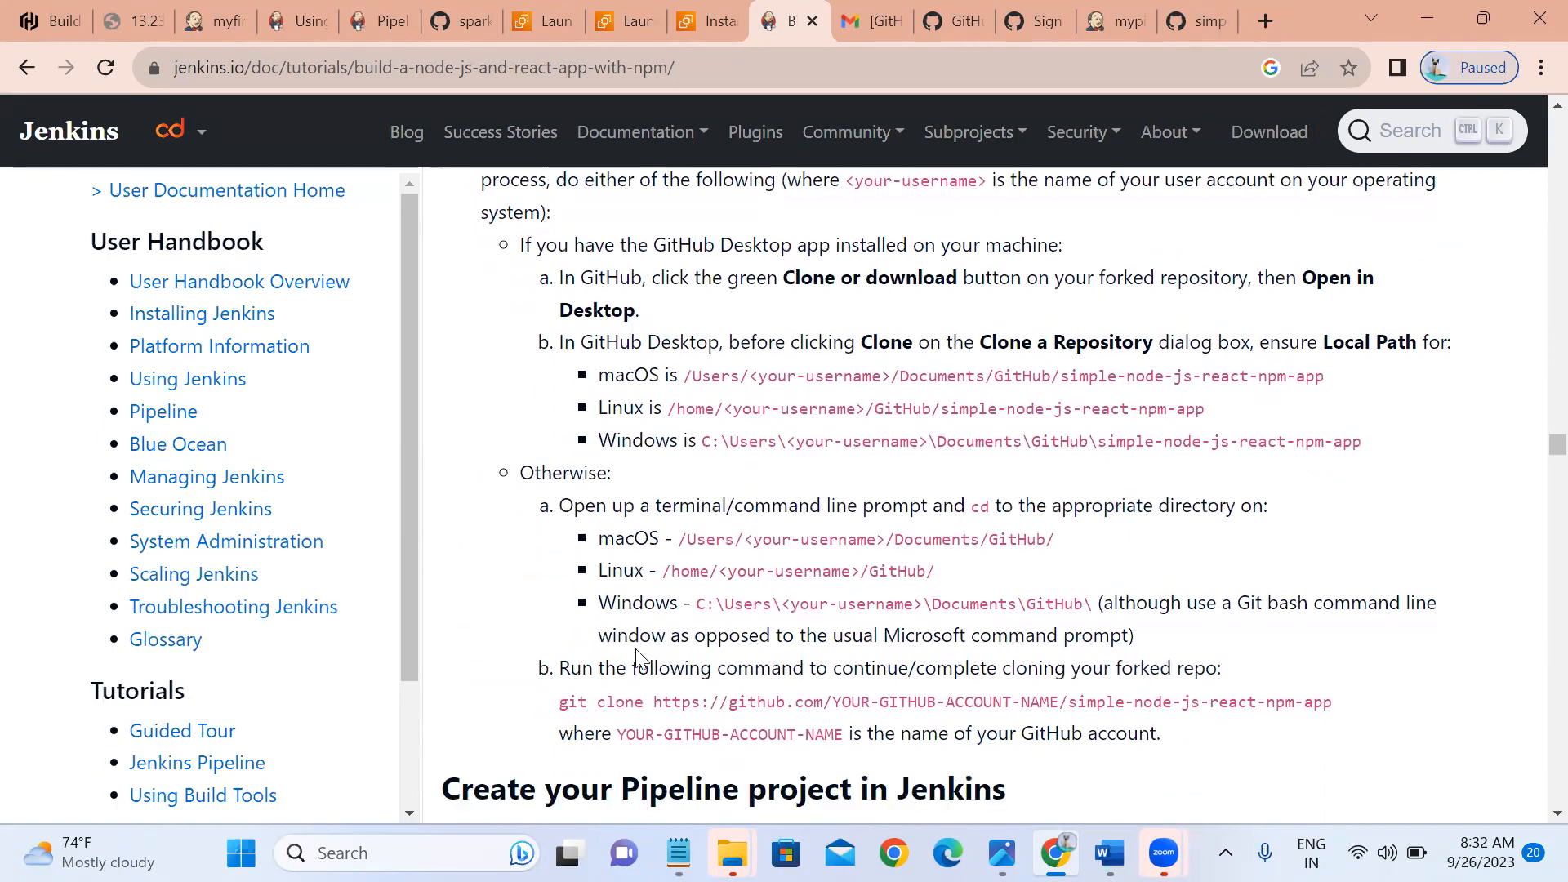
scroll(638, 658, down, 7)
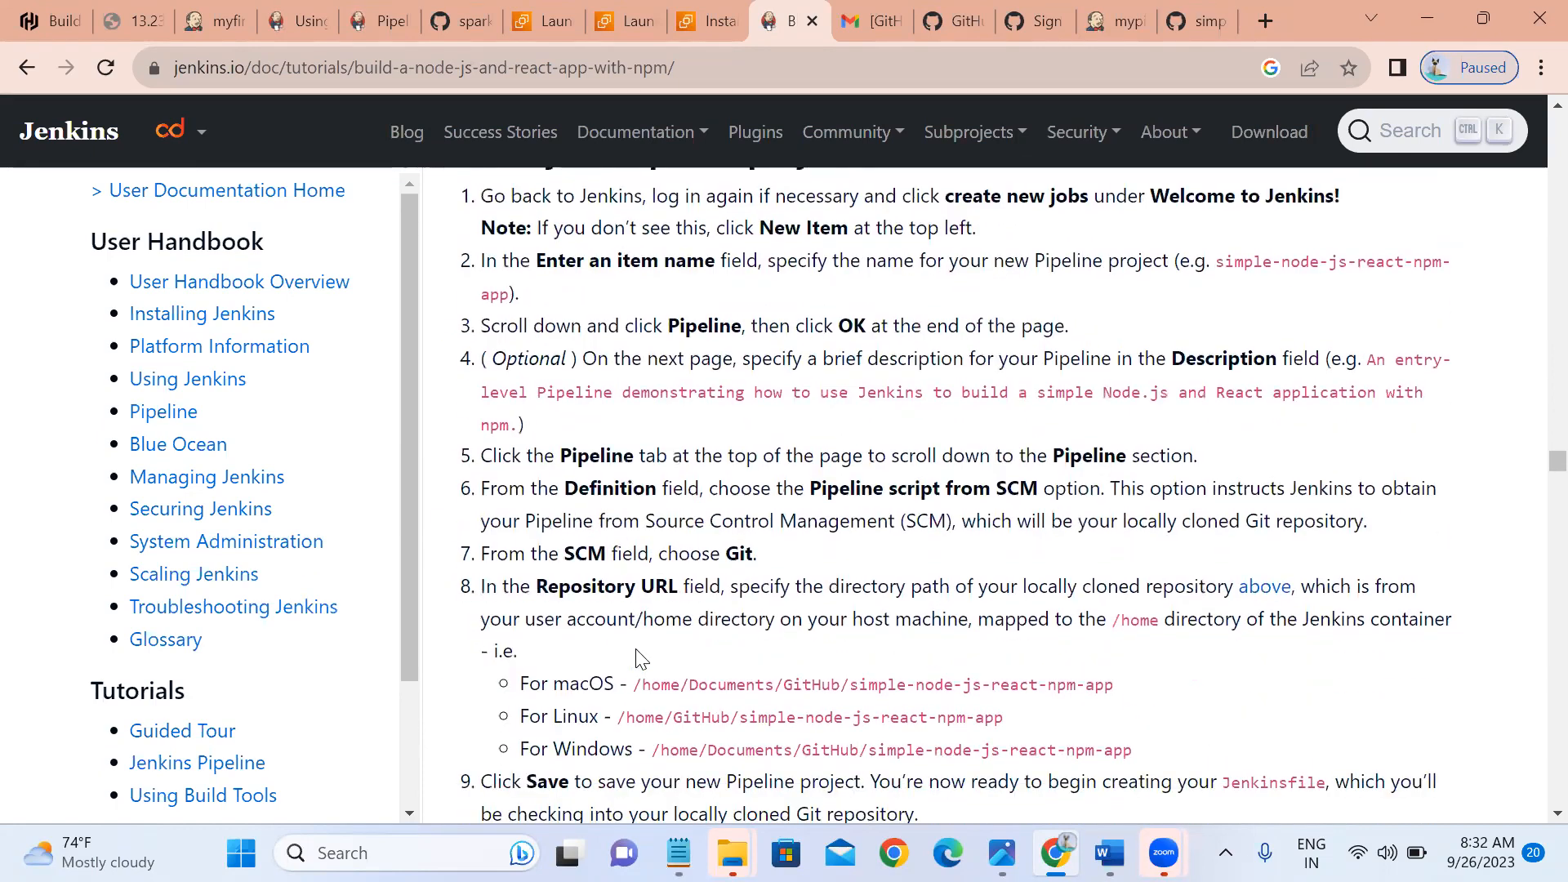
scroll(641, 658, down, 5)
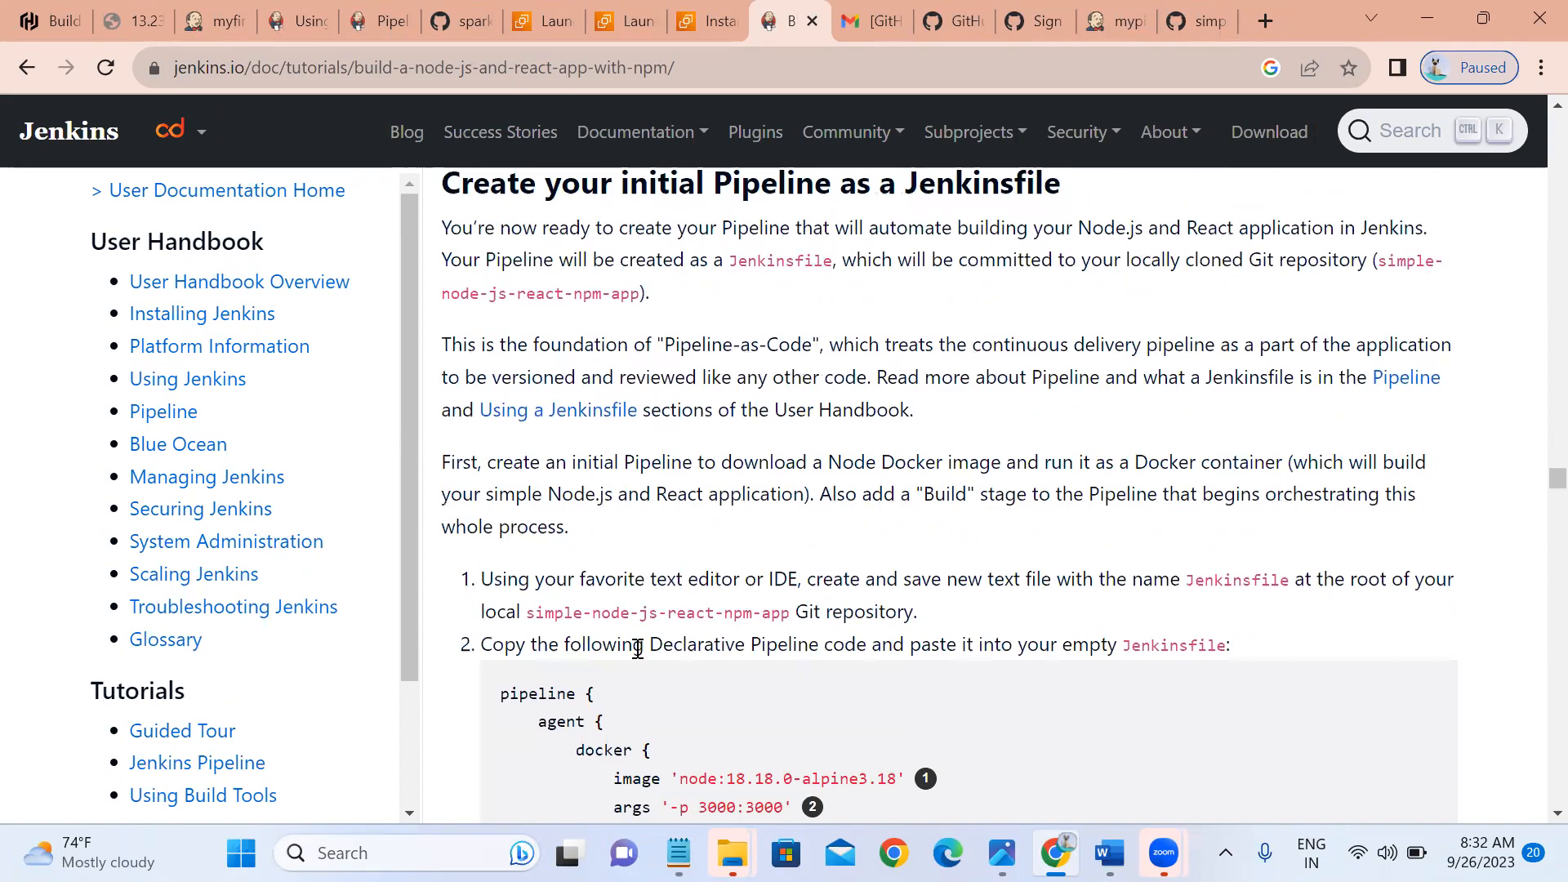
scroll(637, 649, down, 12)
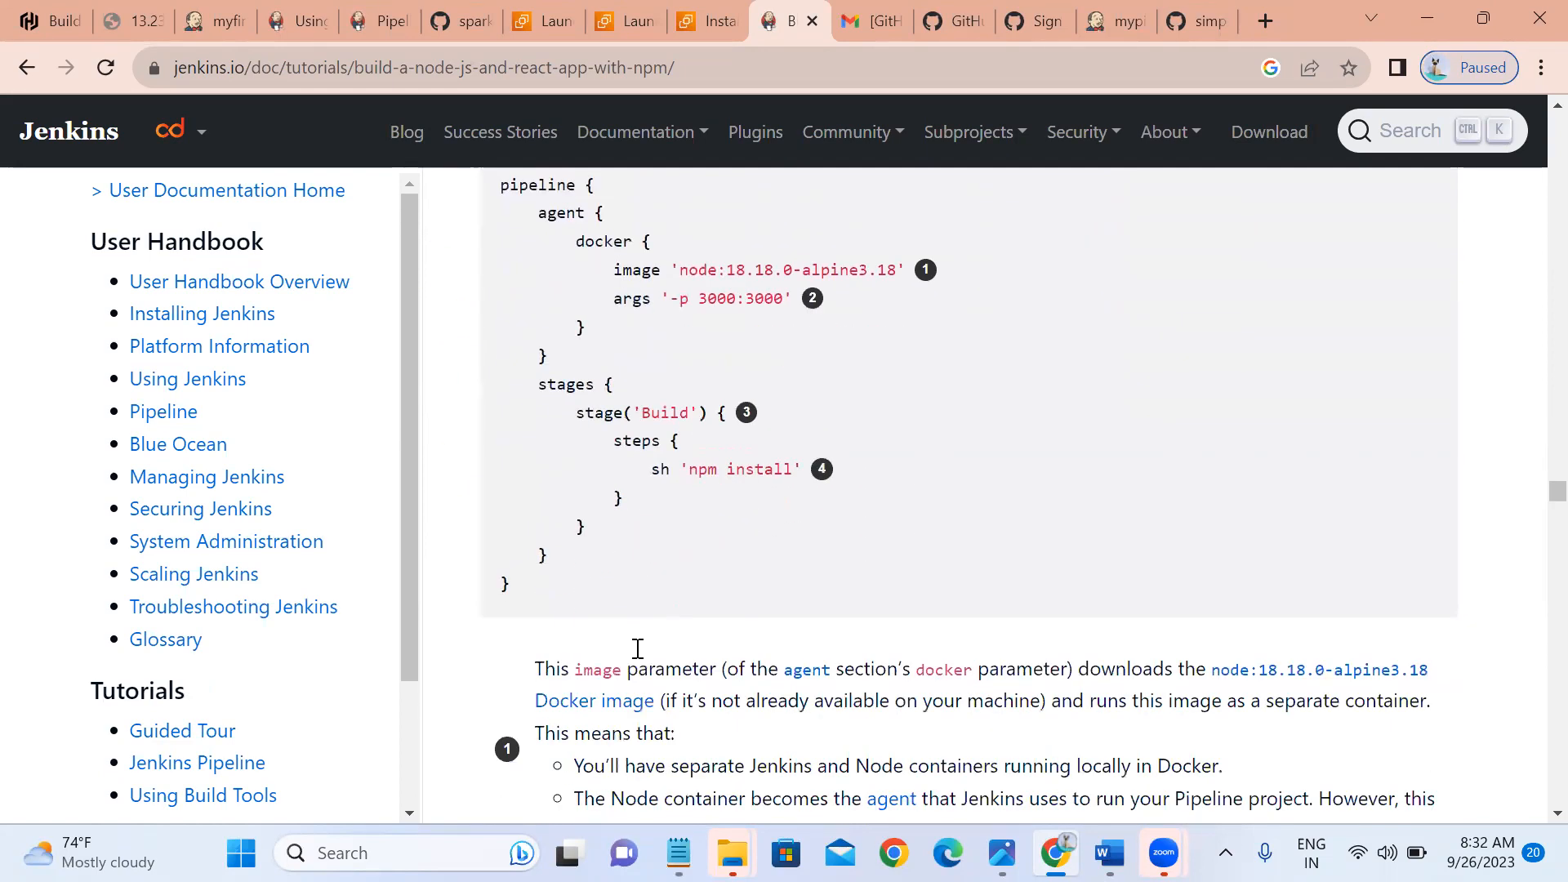
scroll(636, 650, down, 15)
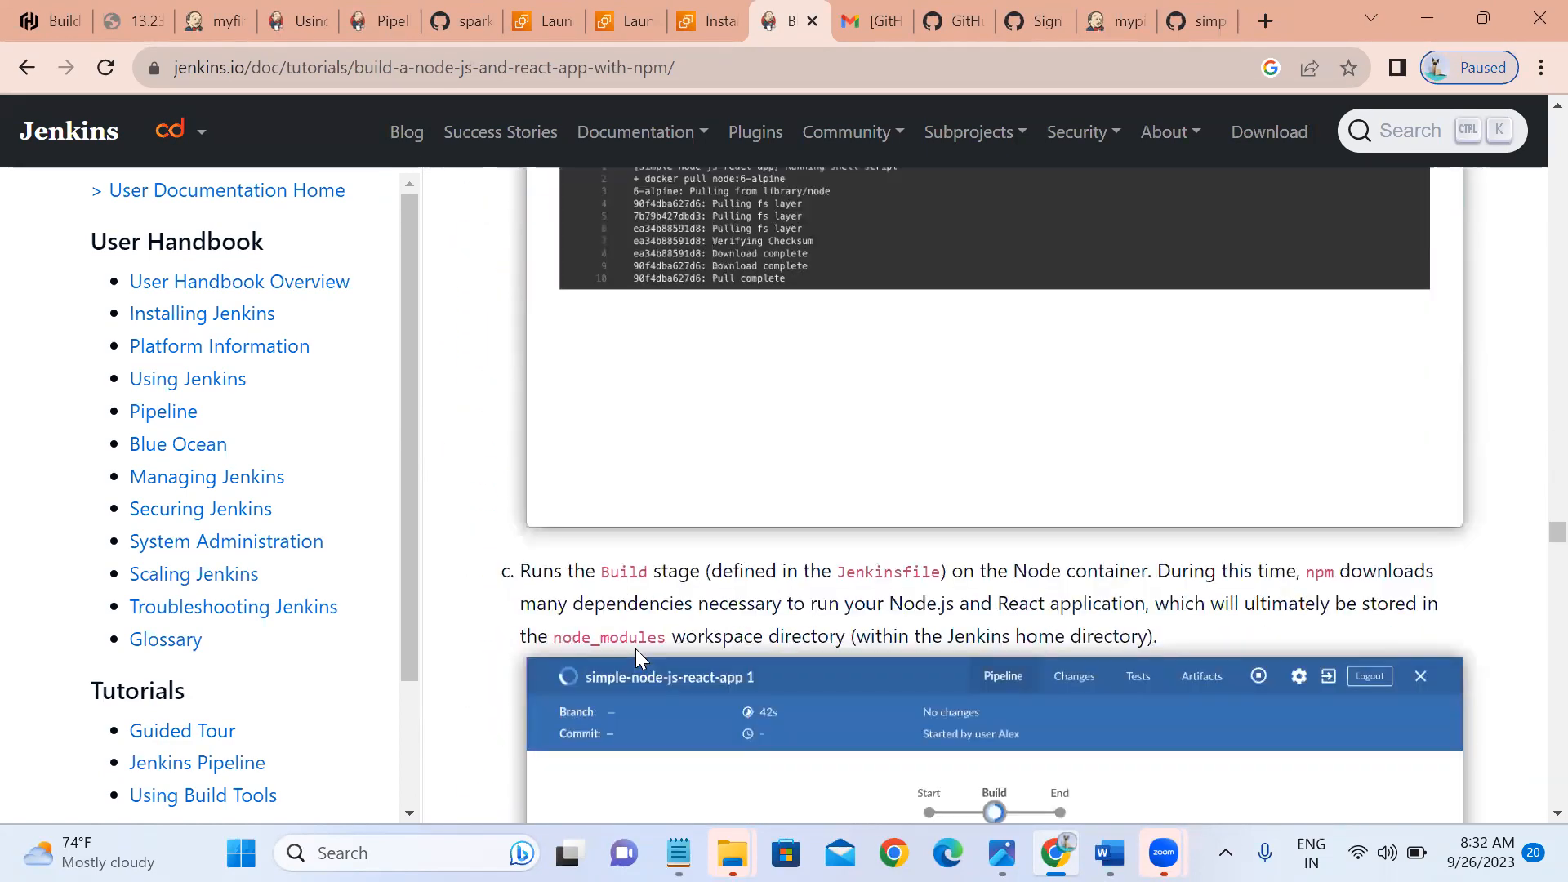
scroll(641, 658, down, 15)
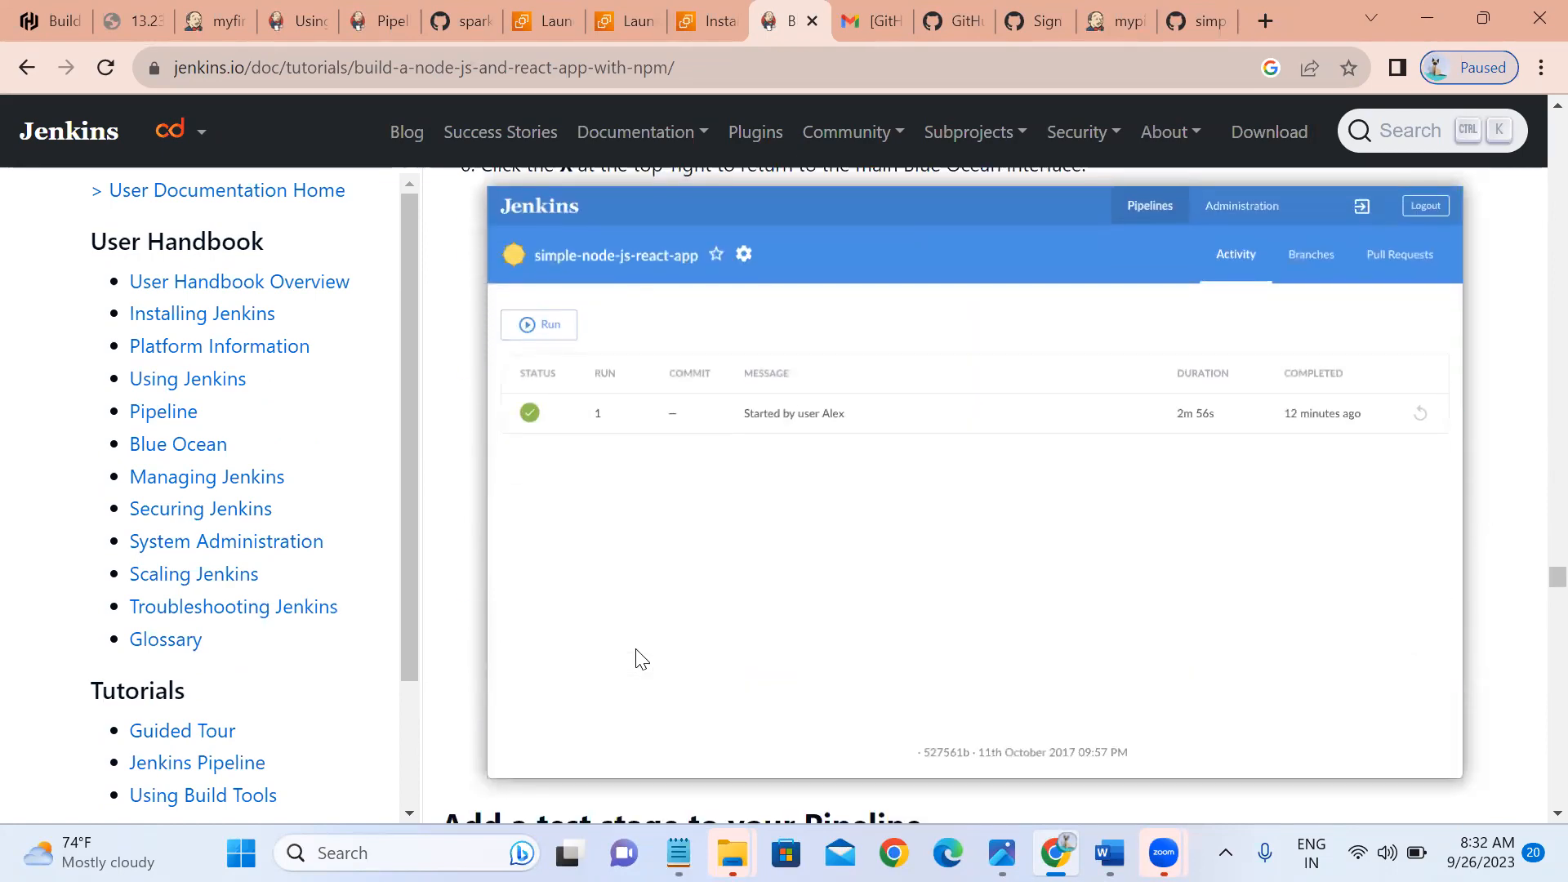
scroll(637, 648, down, 15)
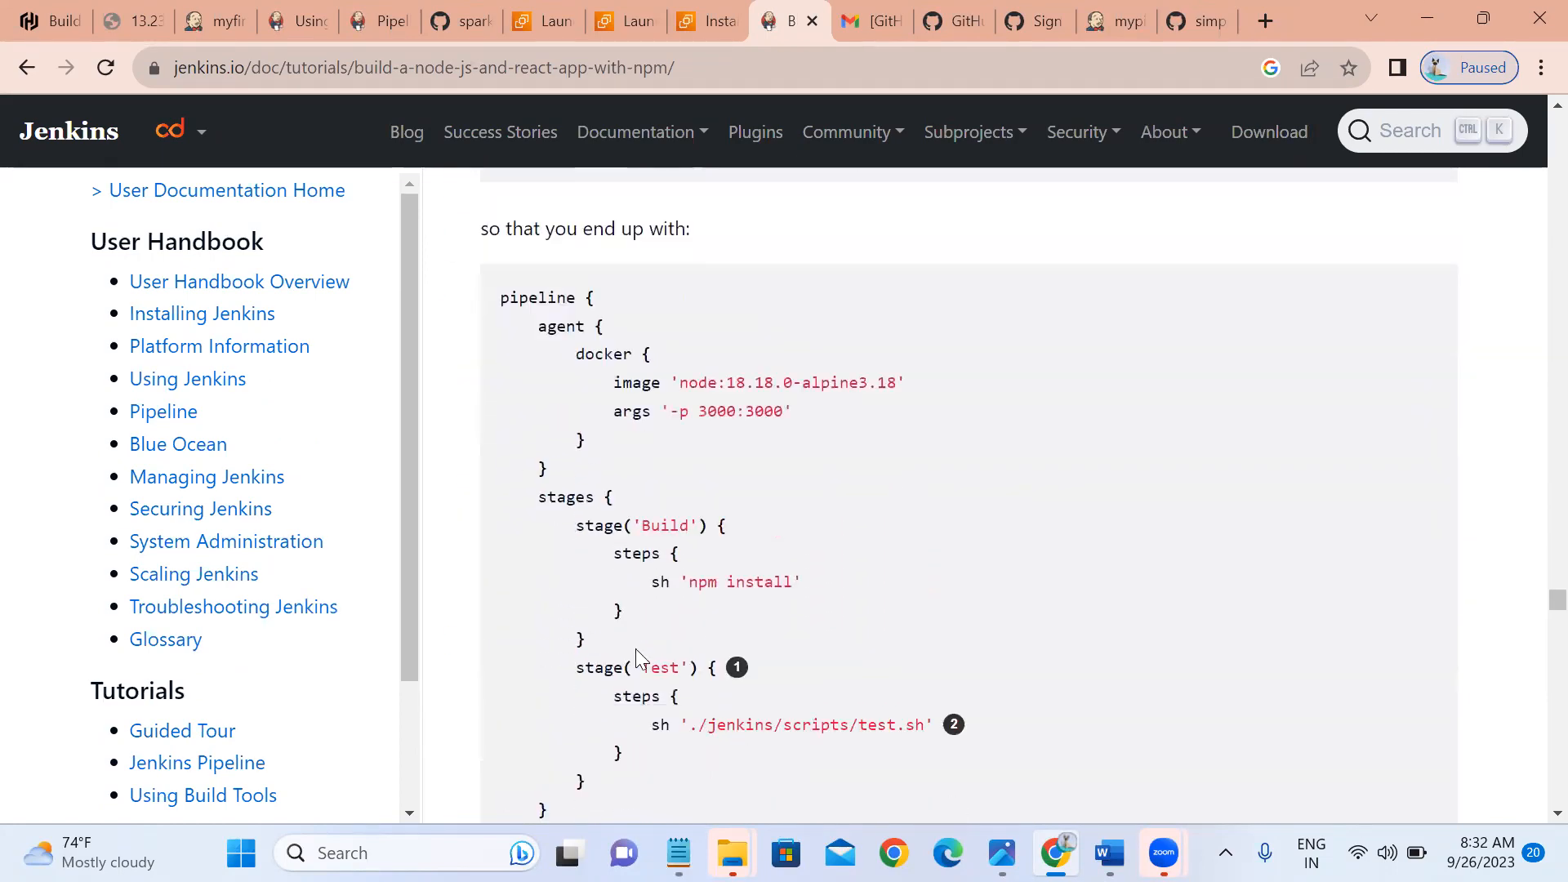
scroll(636, 649, down, 10)
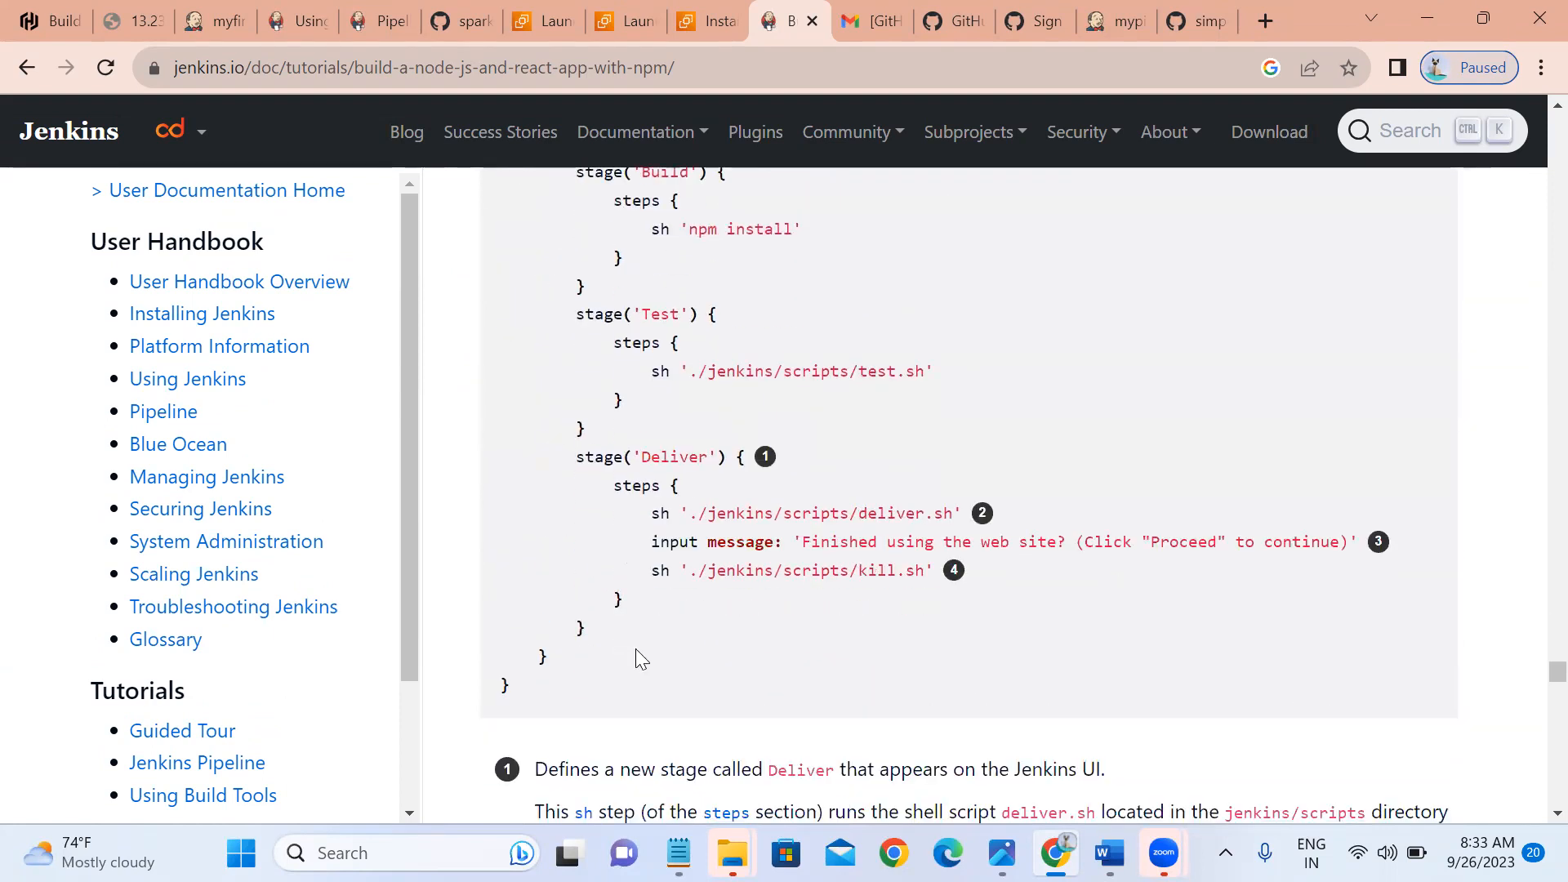
scroll(636, 660, down, 1)
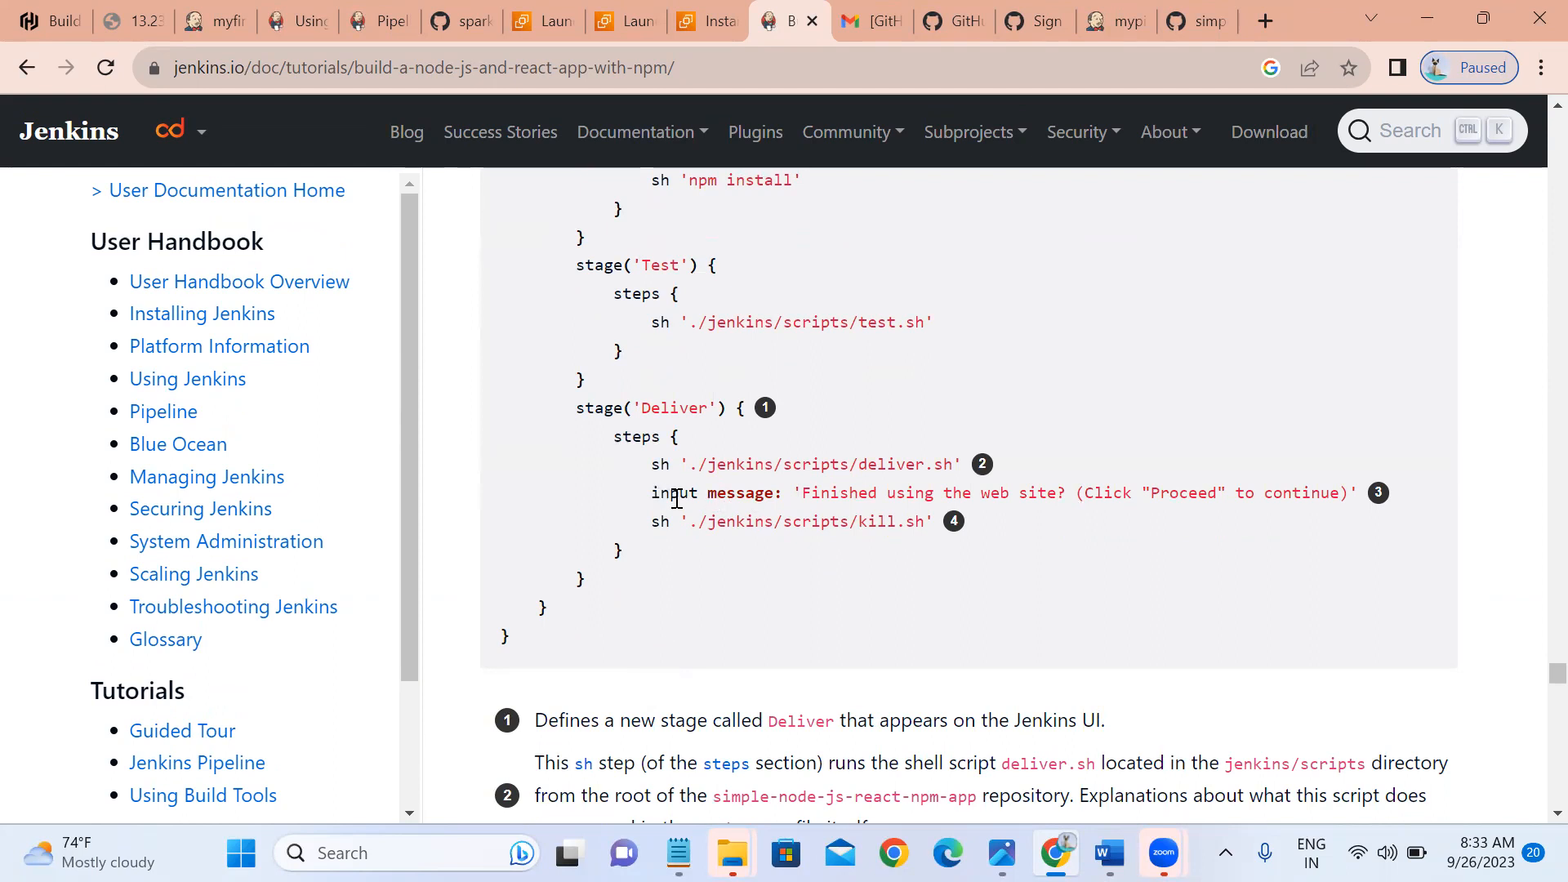
scroll(677, 500, down, 9)
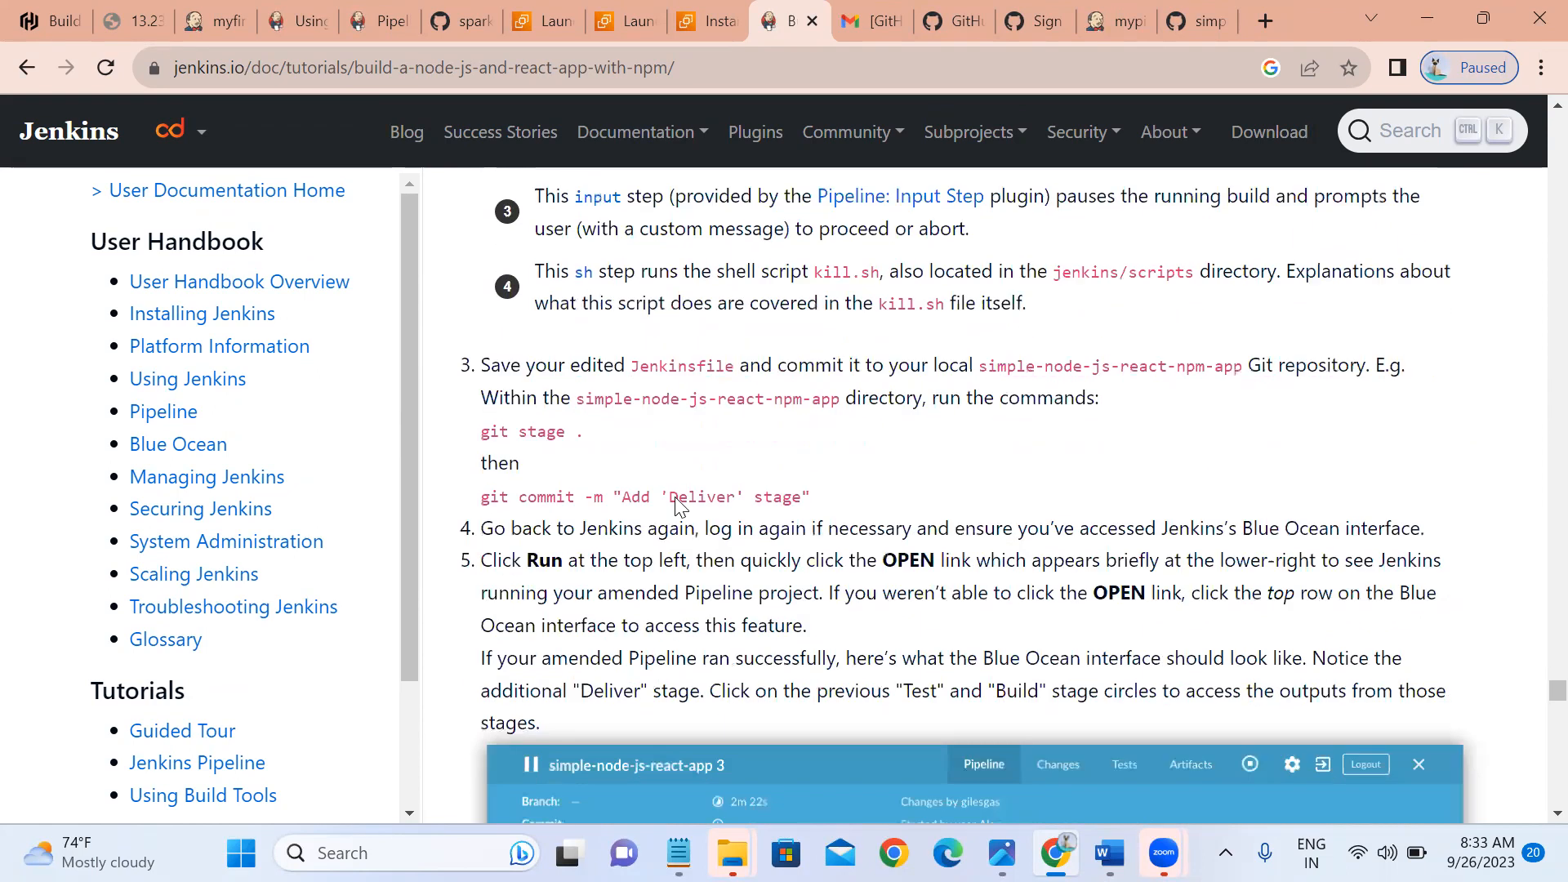
Scroll to the Blue Ocean screenshot of the Deliver stage's 'Finished using the web site?' prompt.
scroll(677, 499, down, 7)
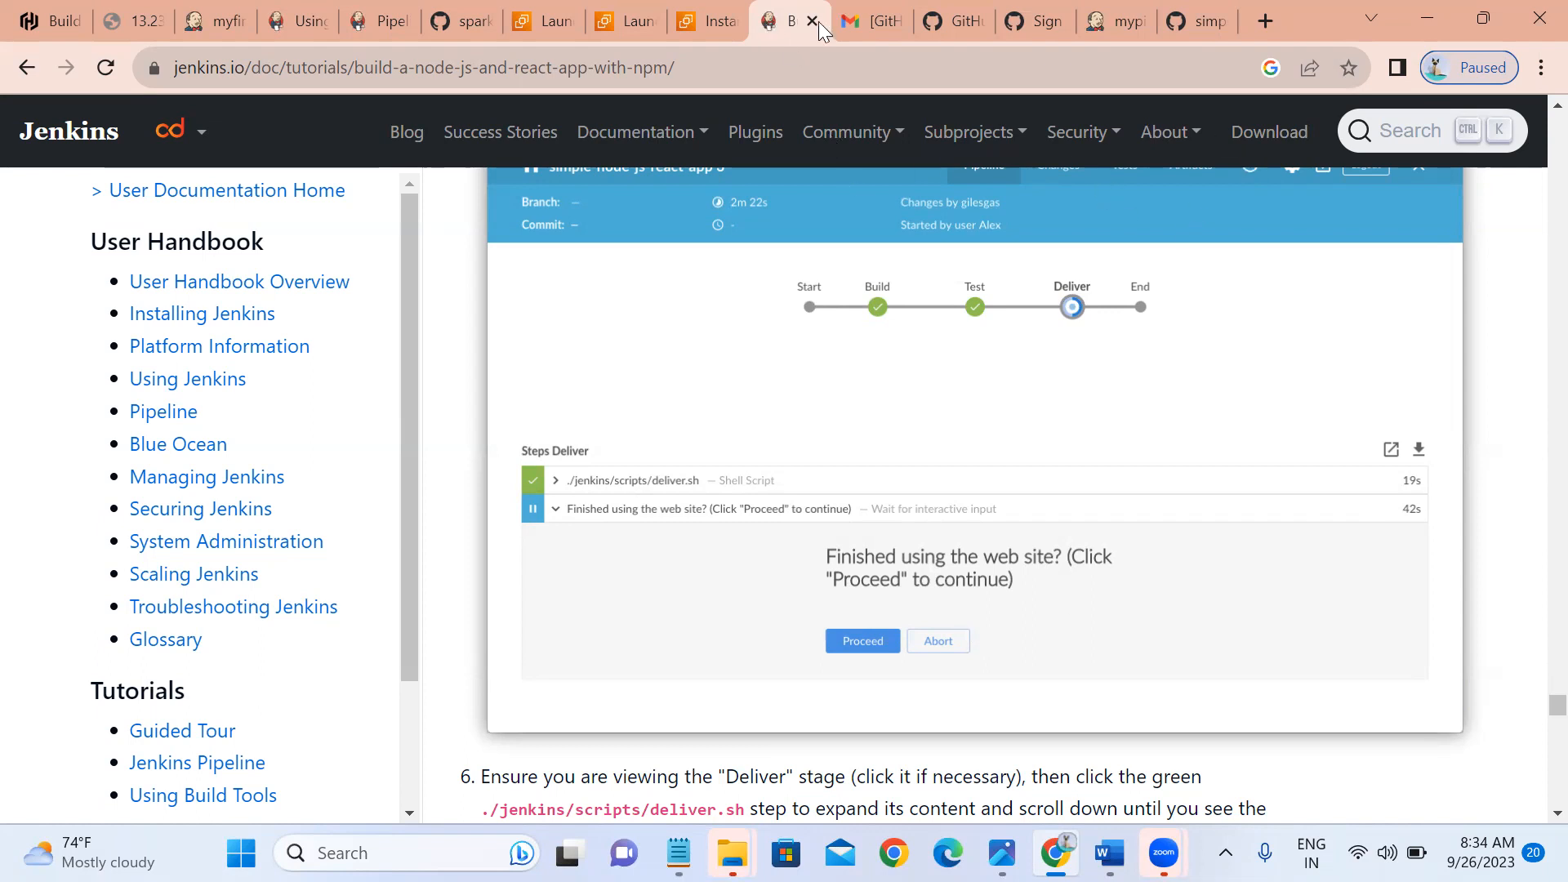
Go from the mypipeline job page to the Dashboard, showing last success #7 at 11 seconds.
click(1128, 20)
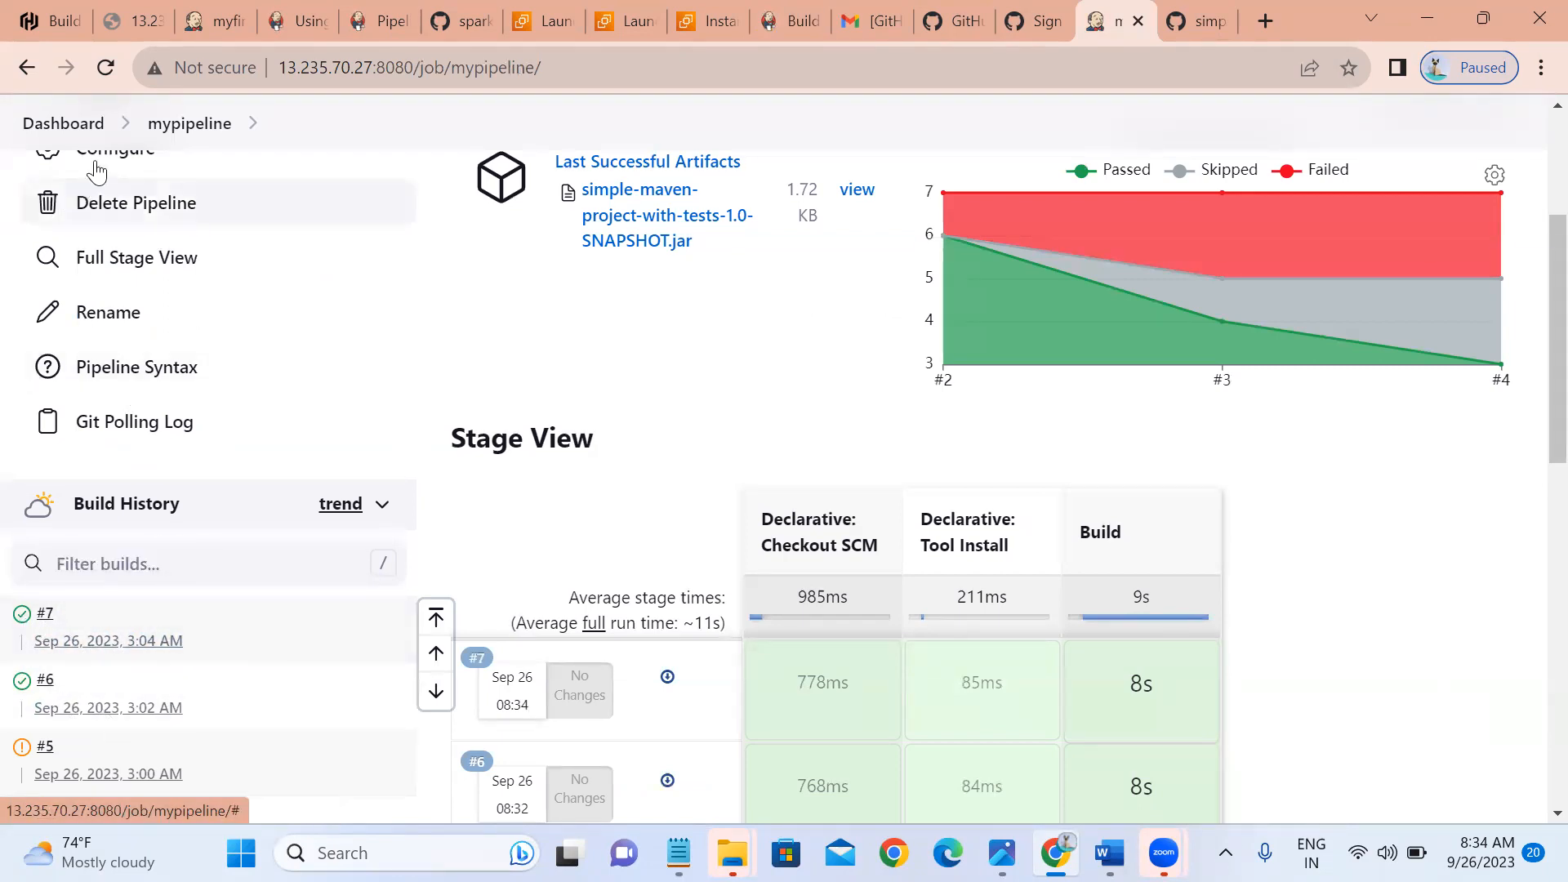
click(72, 131)
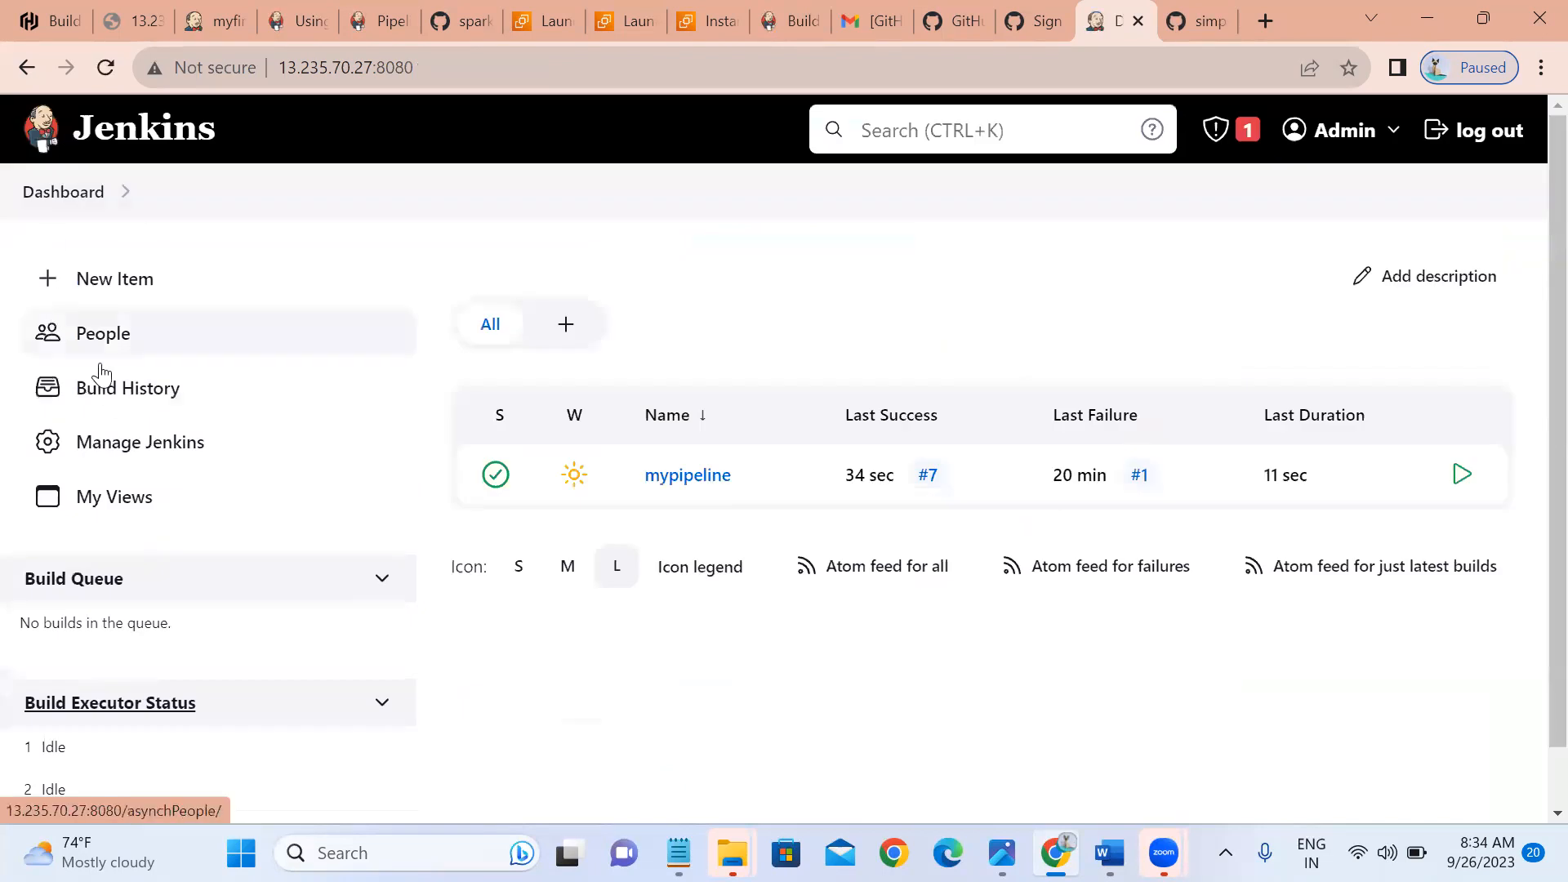
Go through Manage Jenkins and Nodes to the empty New node form.
click(136, 462)
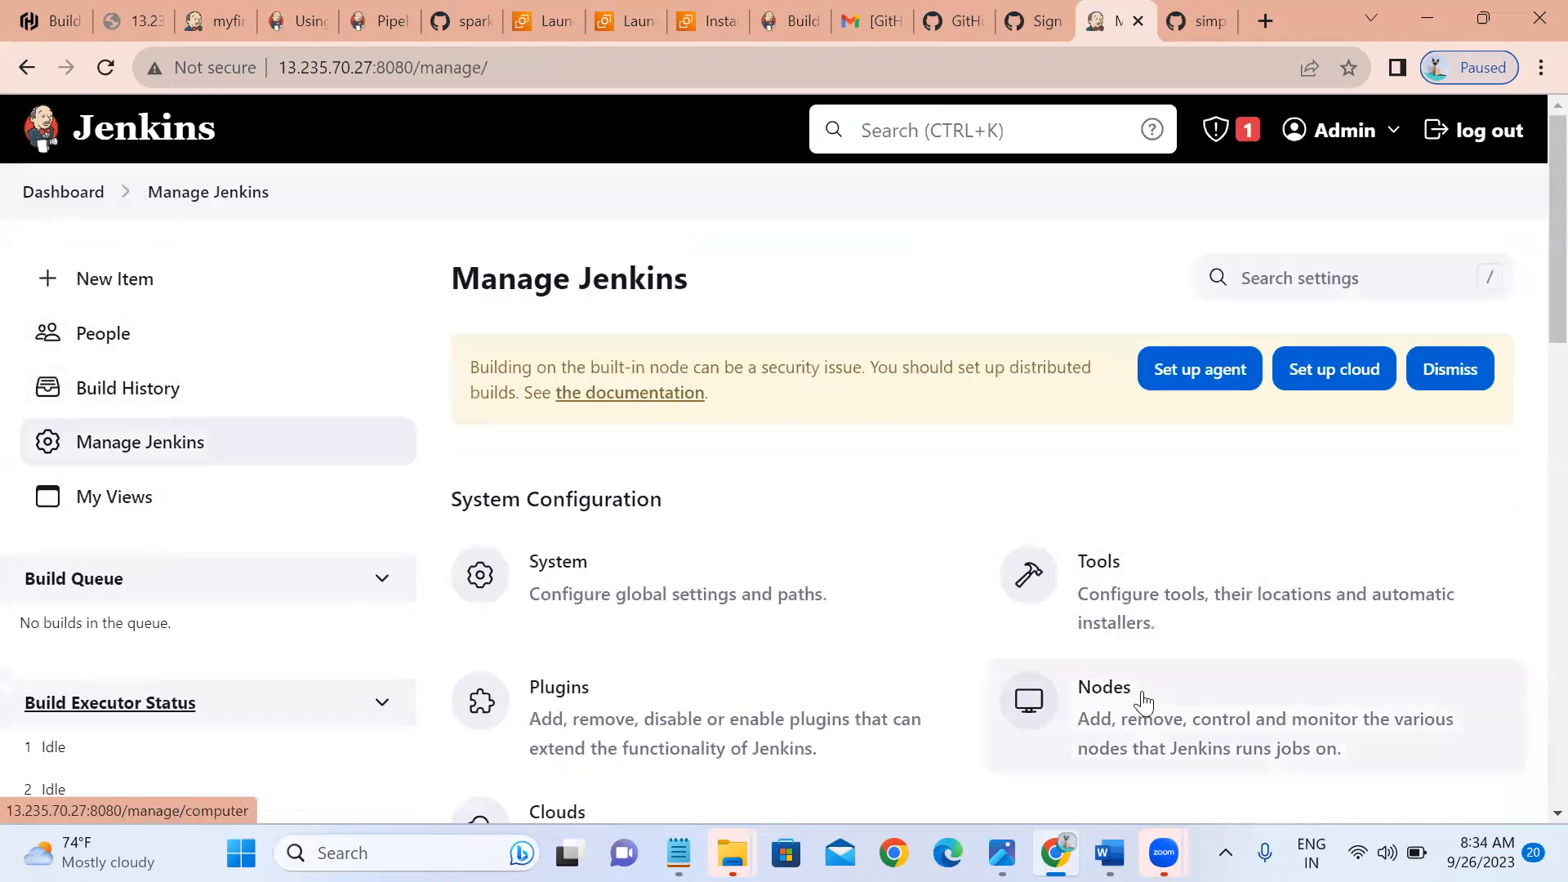
click(1142, 701)
click(1379, 280)
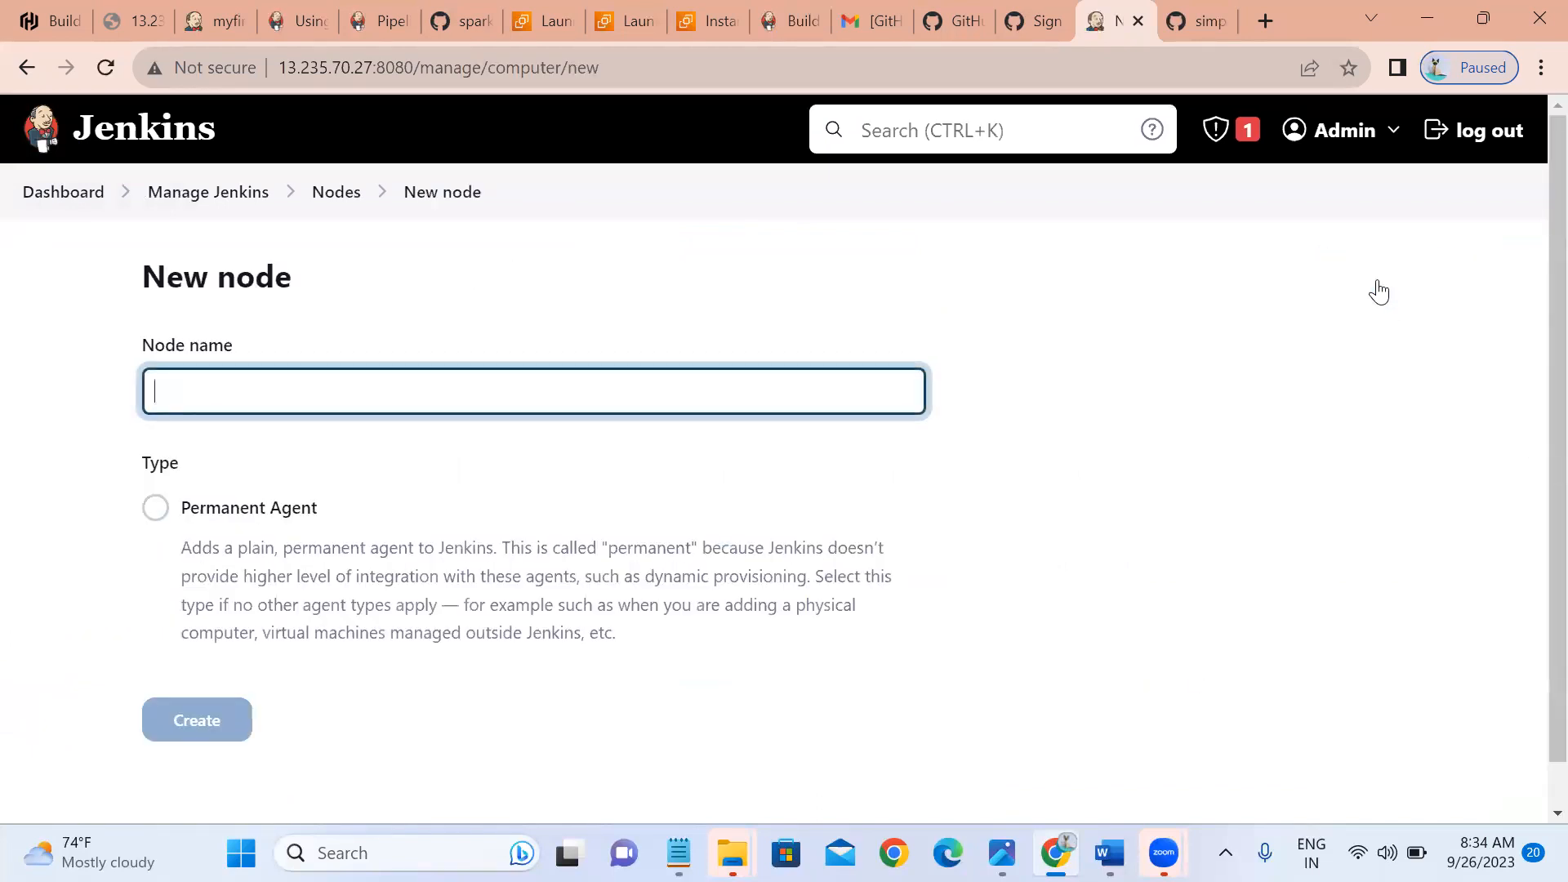